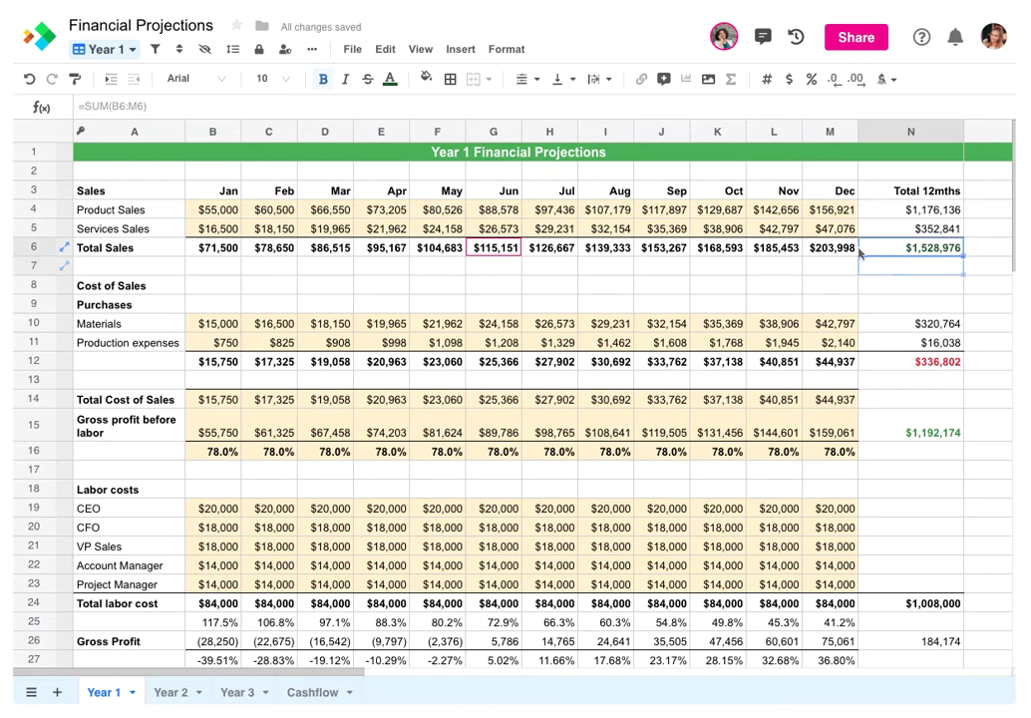
Post a workbook-messages reply: 'not yet, was just about to get started. Stay tuned' plus a thumbs-up emoji
mouse_move(487, 247)
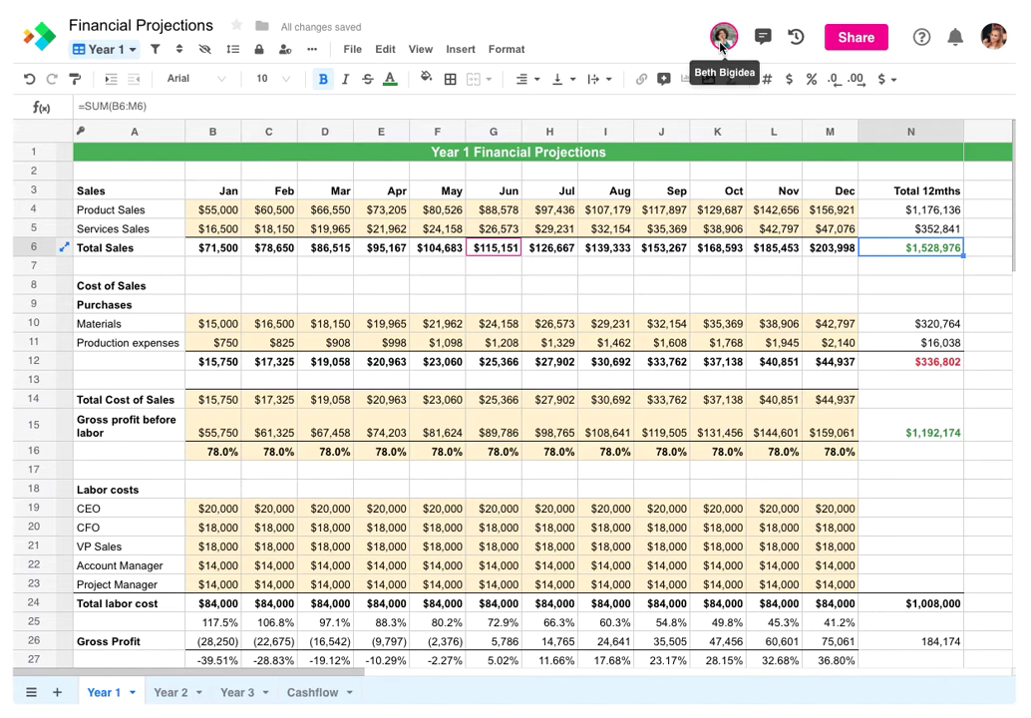
left_click(761, 36)
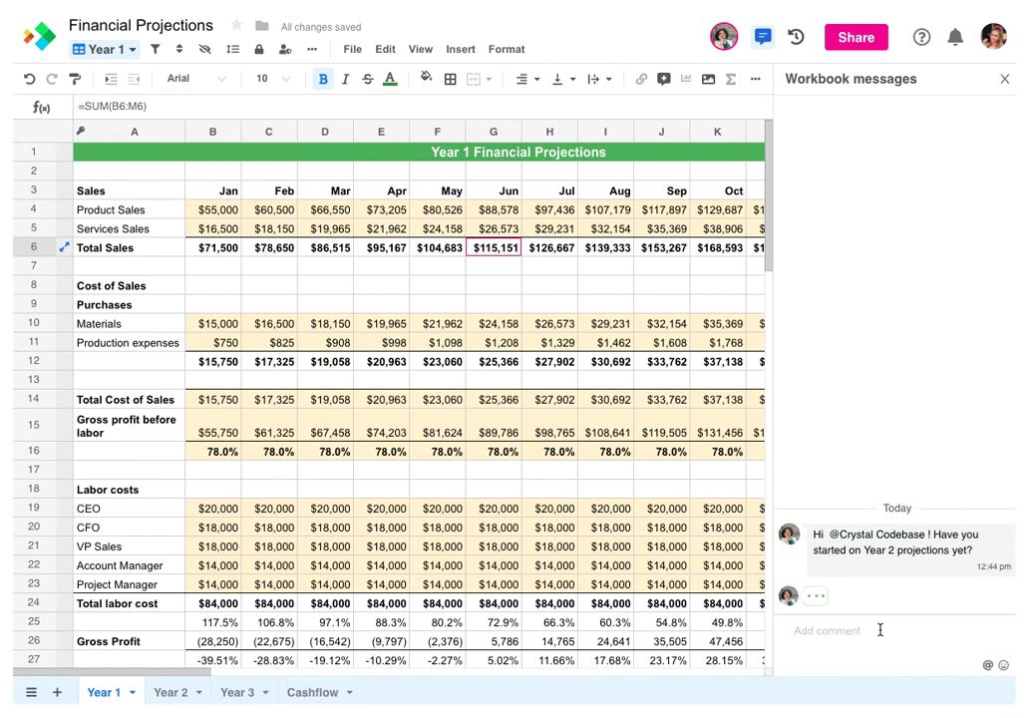
type("Hey Beth, not yet, was just about to get started. Stay tuned")
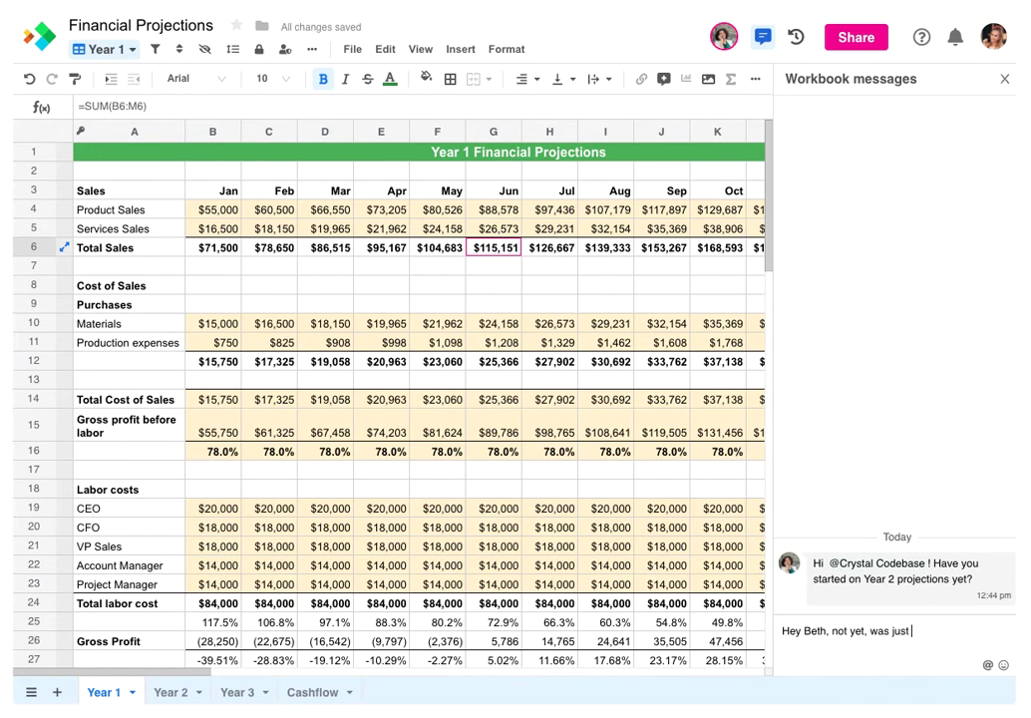
left_click(988, 666)
left_click(724, 410)
key("Return")
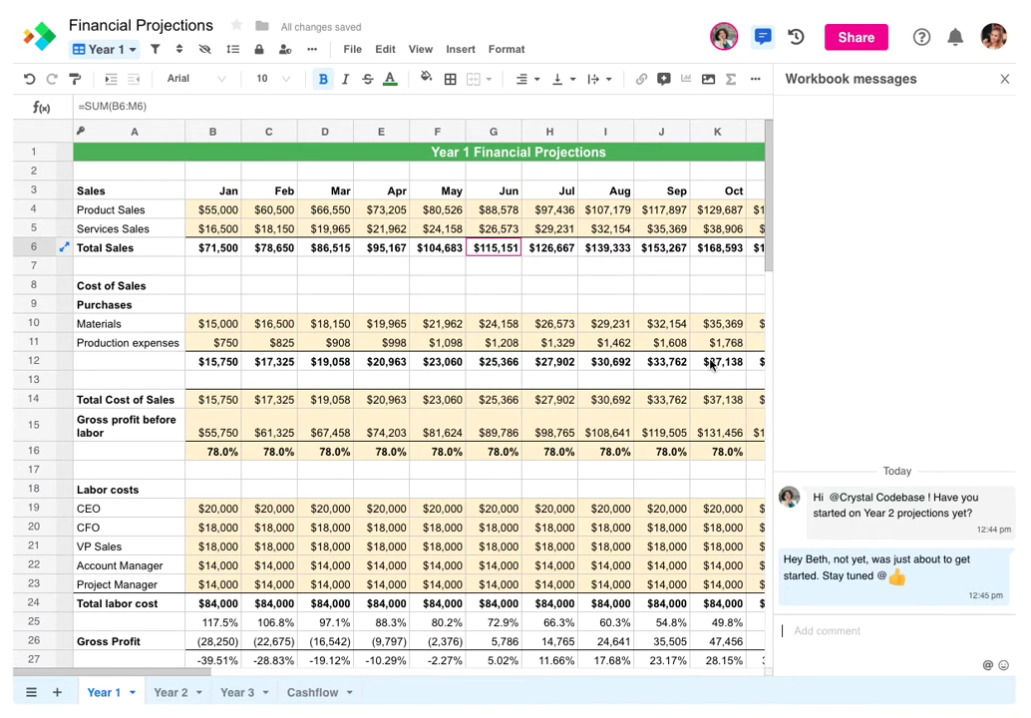
Open Financial Projections' version history and step through both highlighted changes of the March 19, 2021 version
left_click(798, 40)
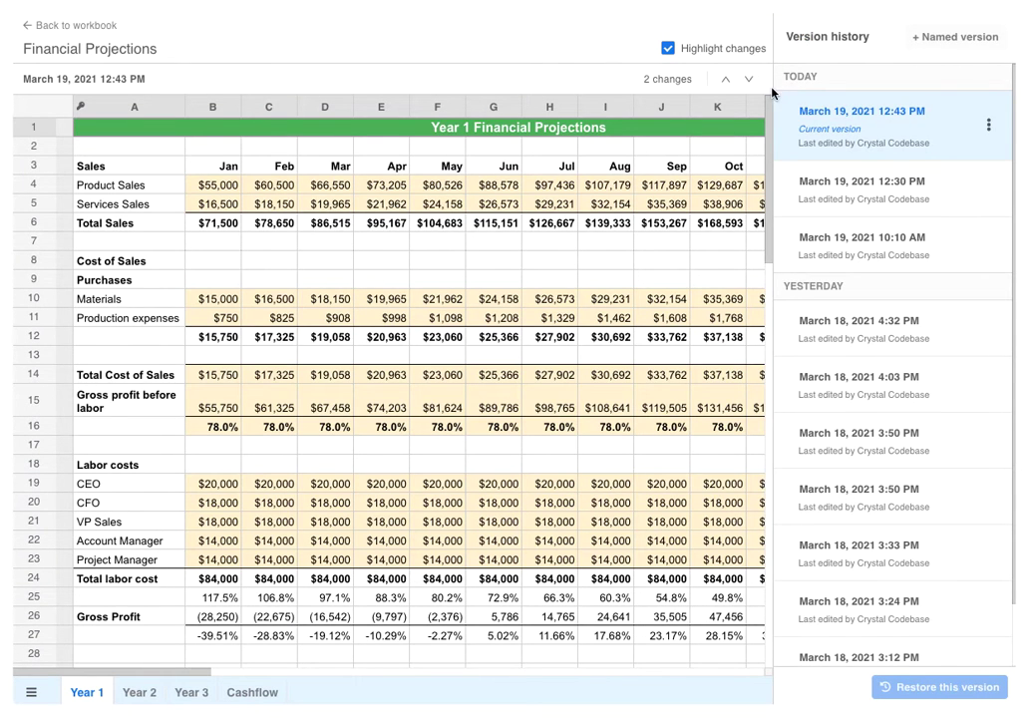
left_click(726, 80)
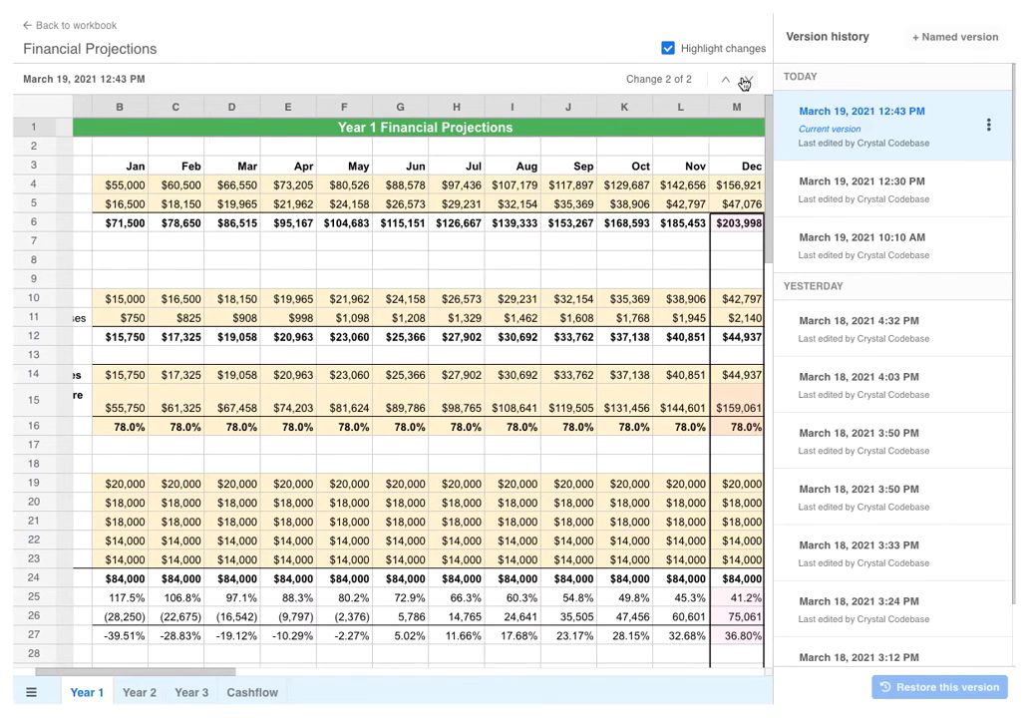
left_click(746, 79)
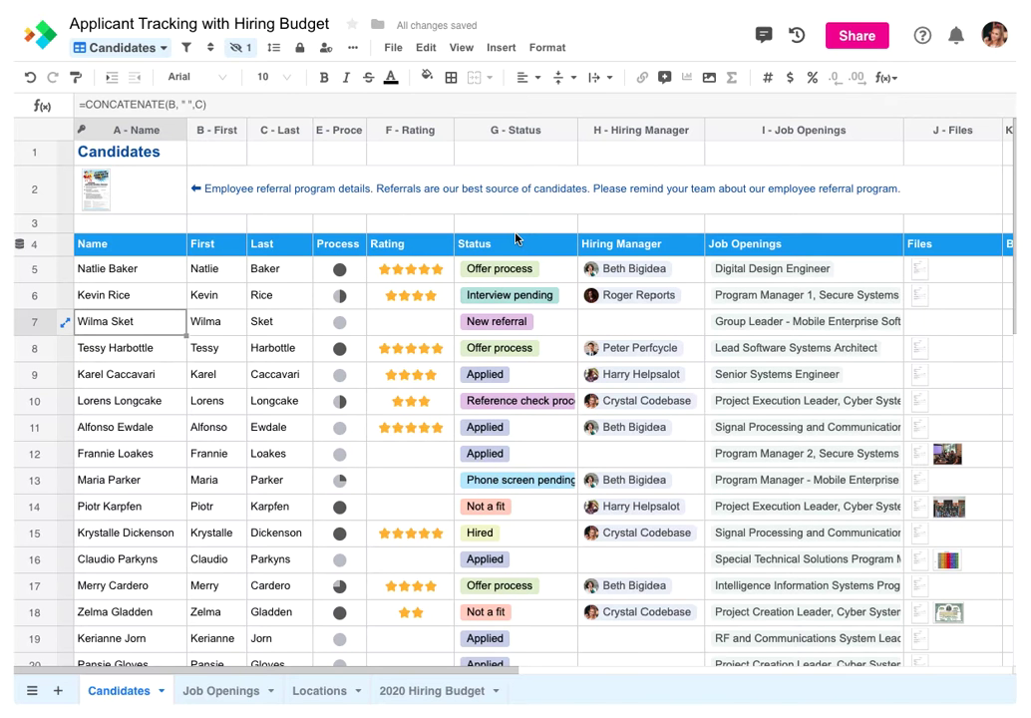
Set row 7's Process to a quarter done and its Status to Phone screen pending
left_click(353, 320)
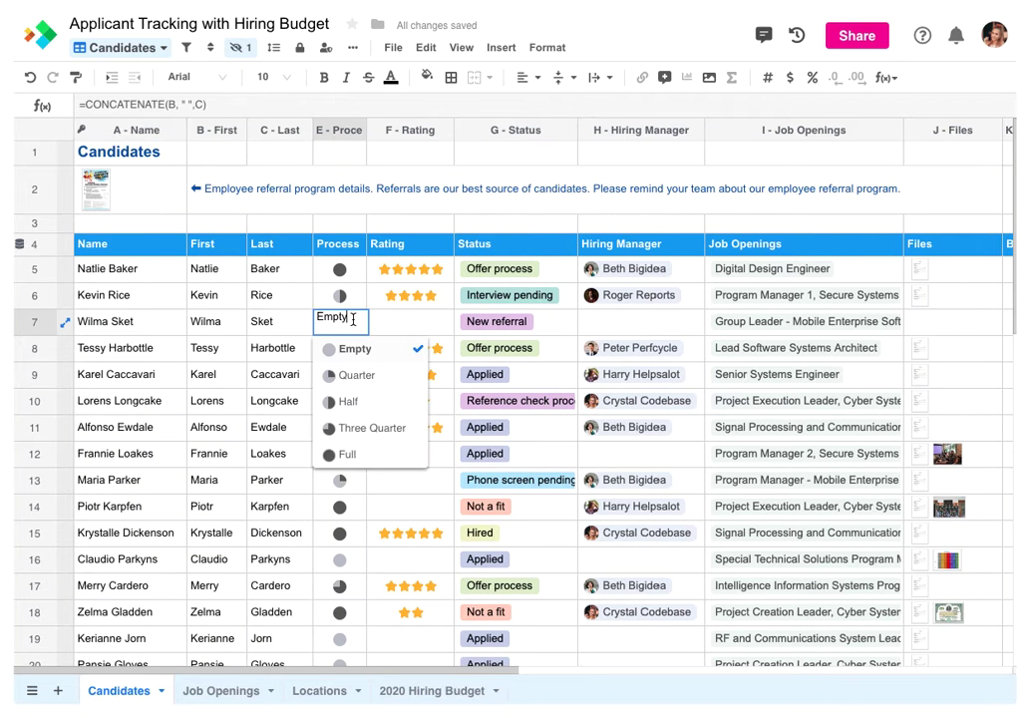
left_click(353, 374)
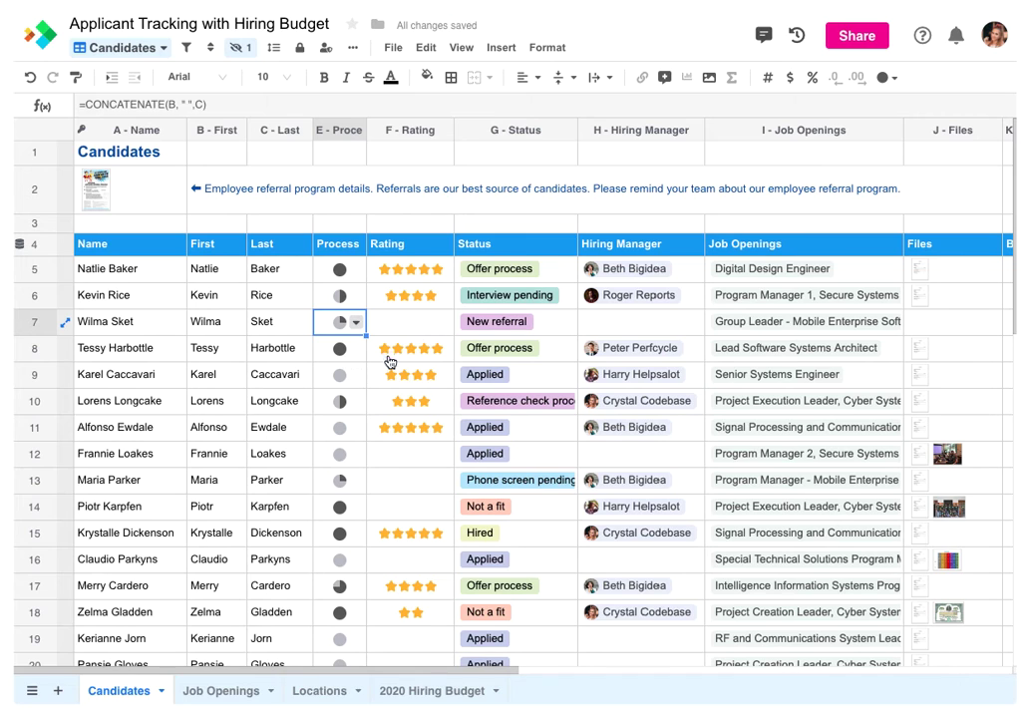
left_click(412, 330)
left_click(558, 323)
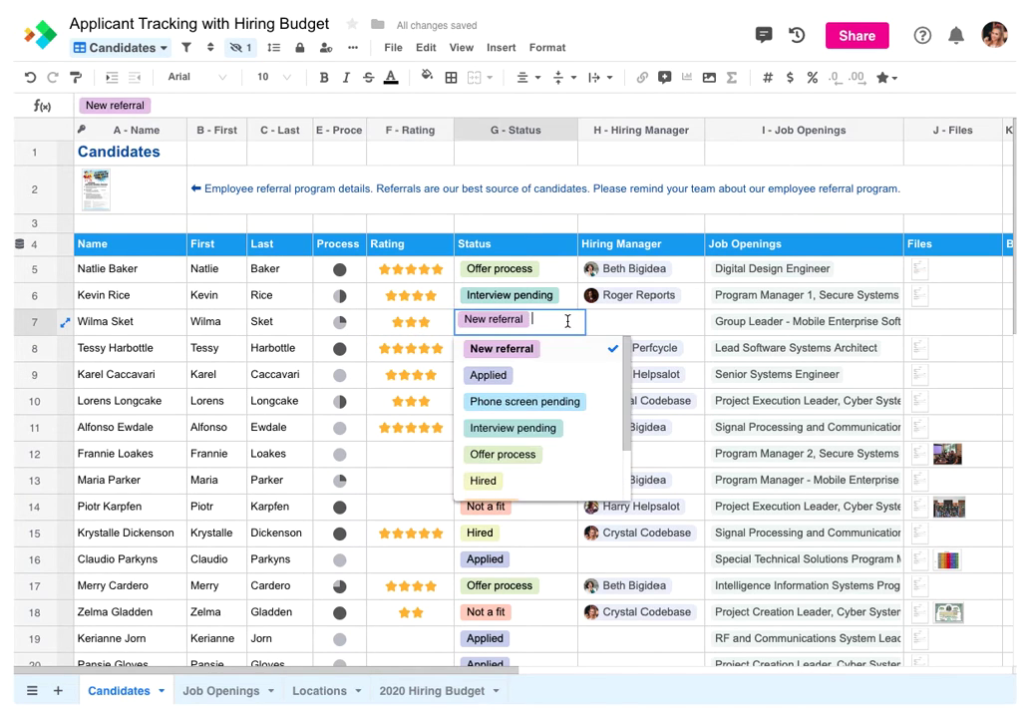
left_click(561, 400)
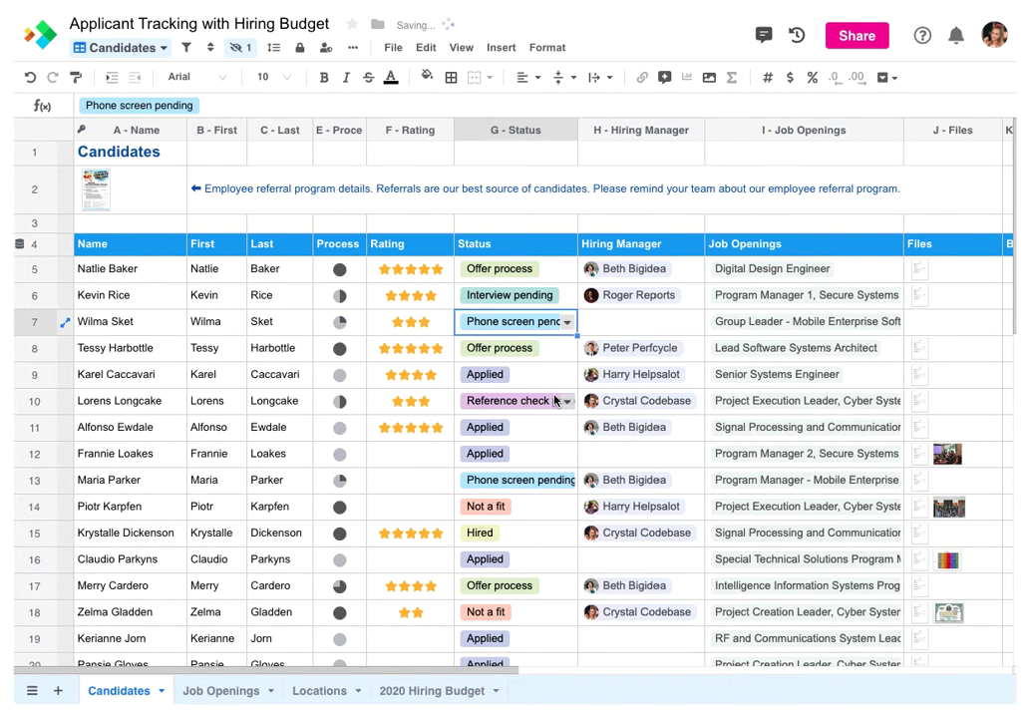
Assign row 7 a hiring manager, preview its linked job opening, and attach a resume and photo to Files
left_click(656, 323)
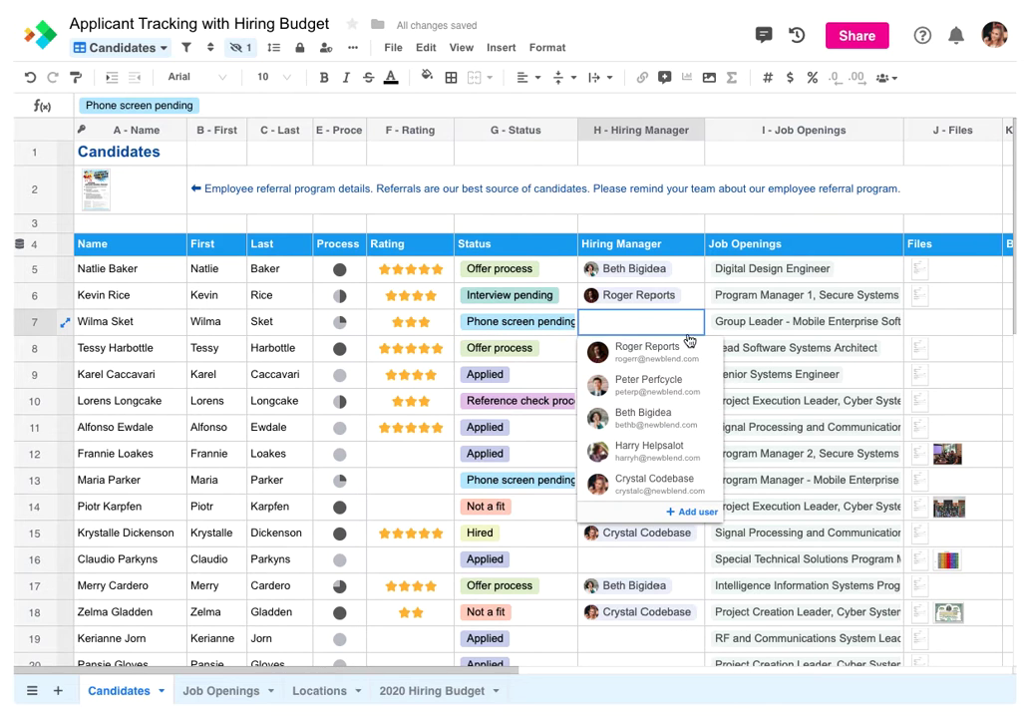
left_click(665, 423)
left_click(755, 323)
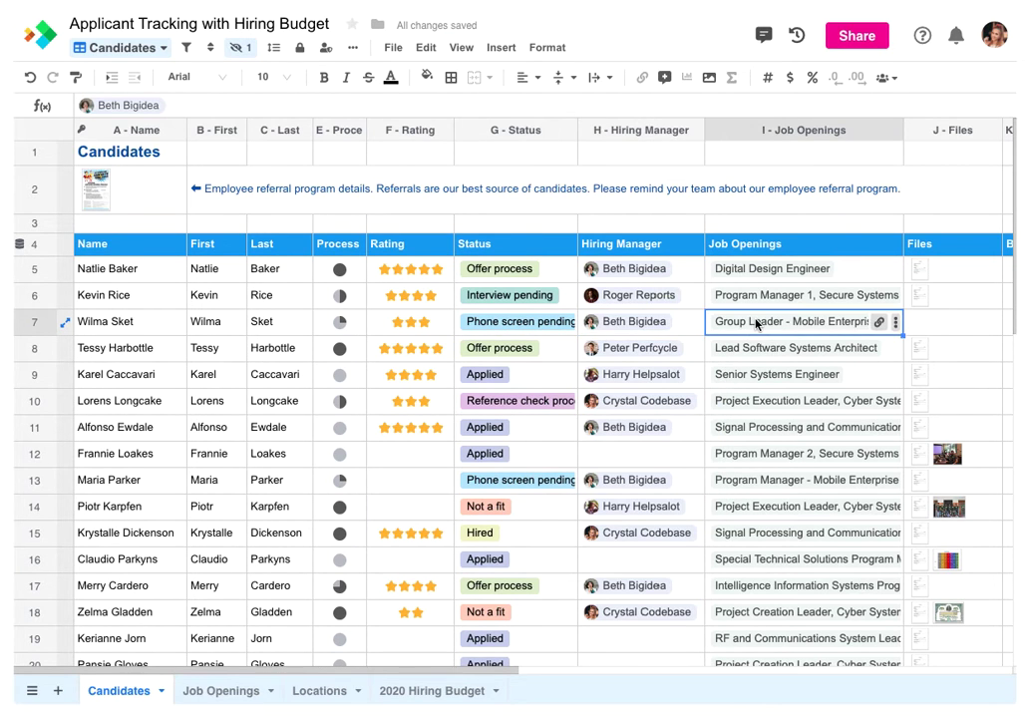
left_click(756, 323)
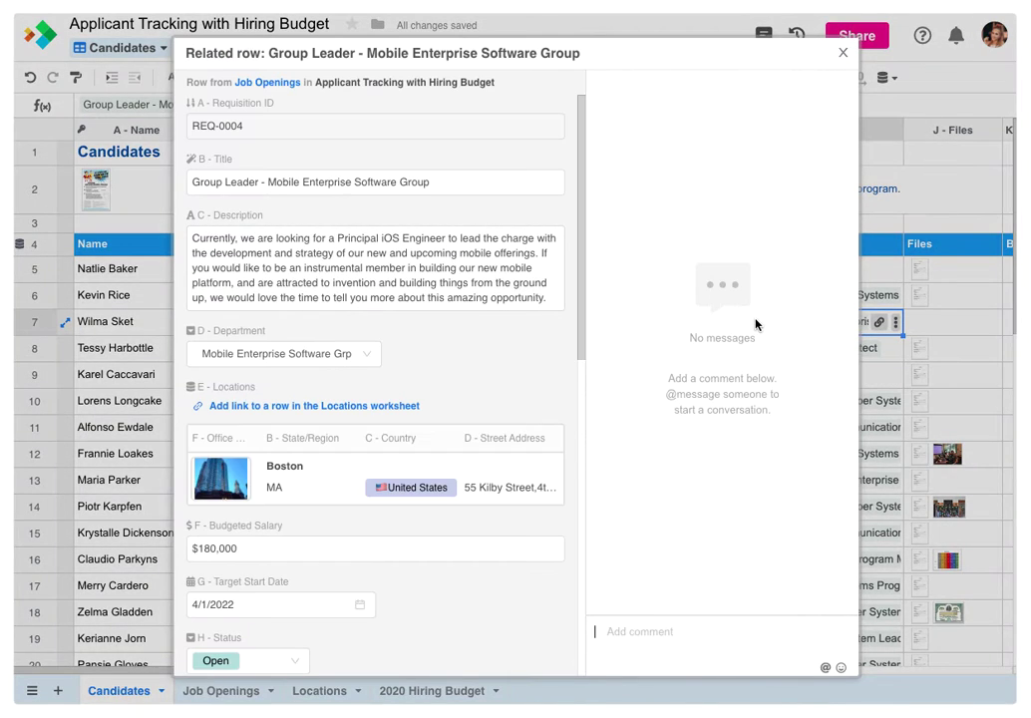
left_click(842, 53)
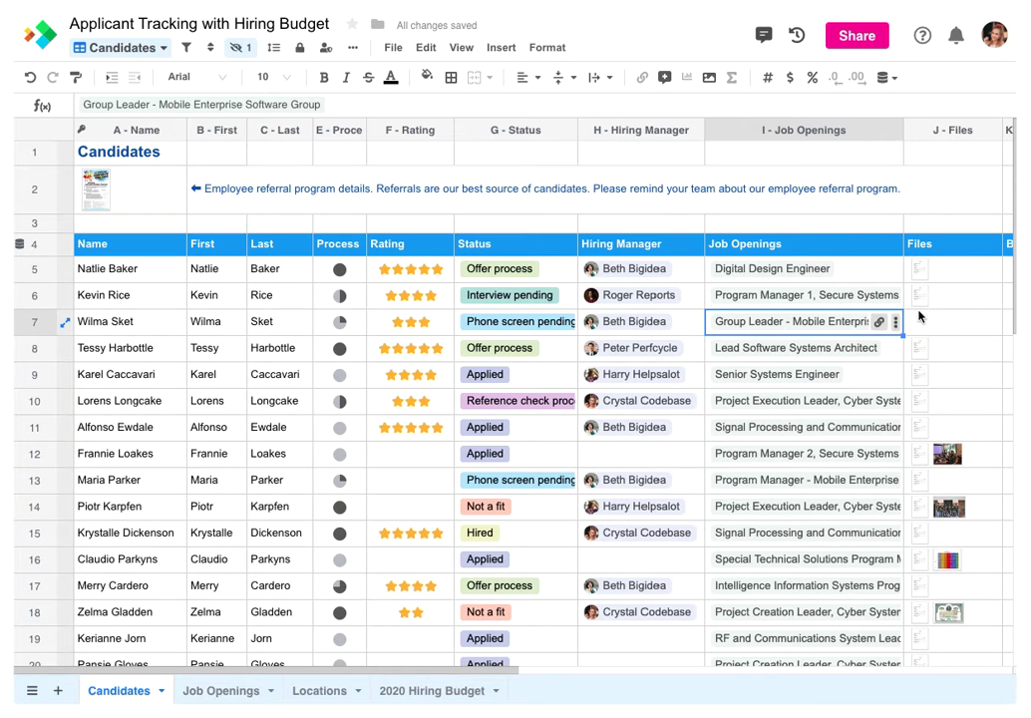
left_click_drag(4, 124, 966, 332)
left_click(927, 323)
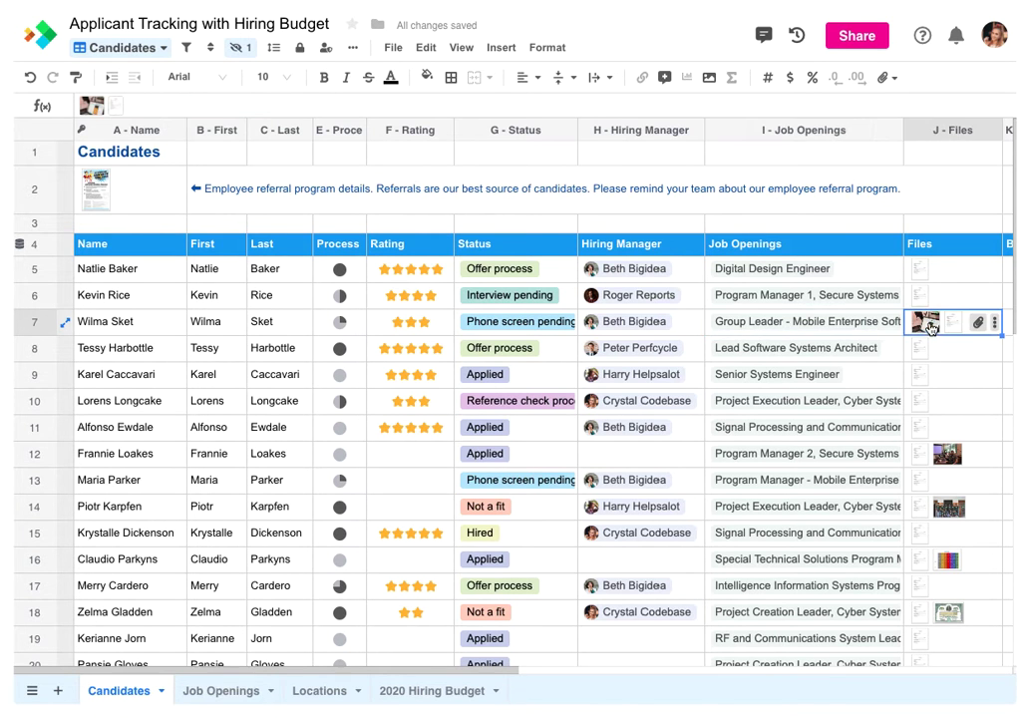
left_click(927, 323)
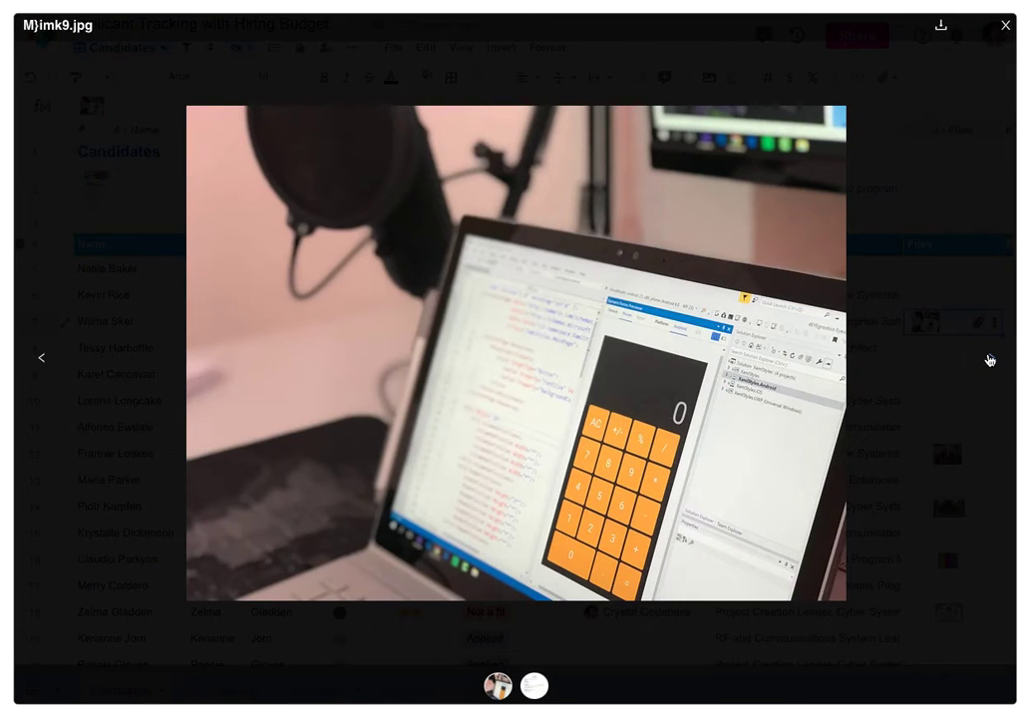
left_click(987, 358)
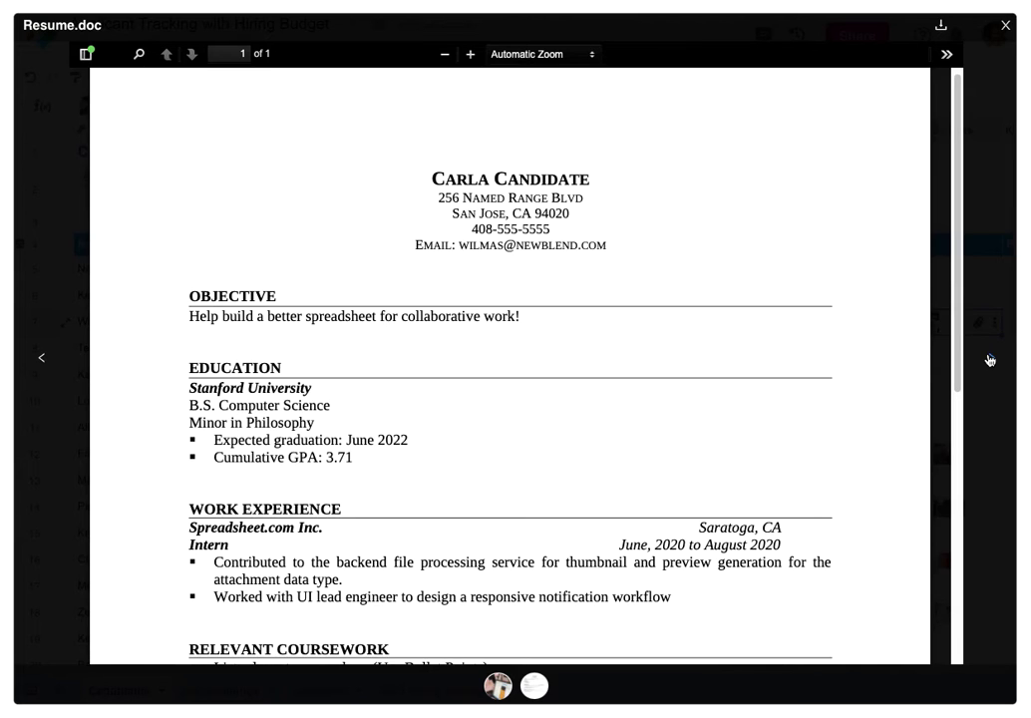
left_click(1004, 27)
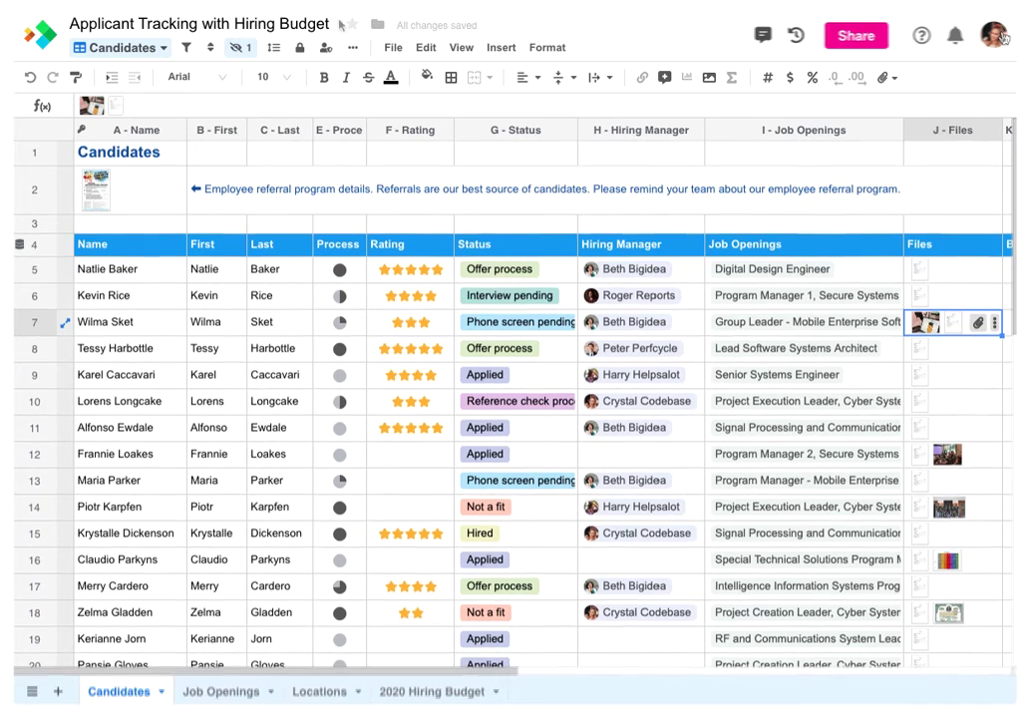
left_click(340, 130)
Inspect the Process and Status columns' data type settings, closing each without changes
left_click(355, 131)
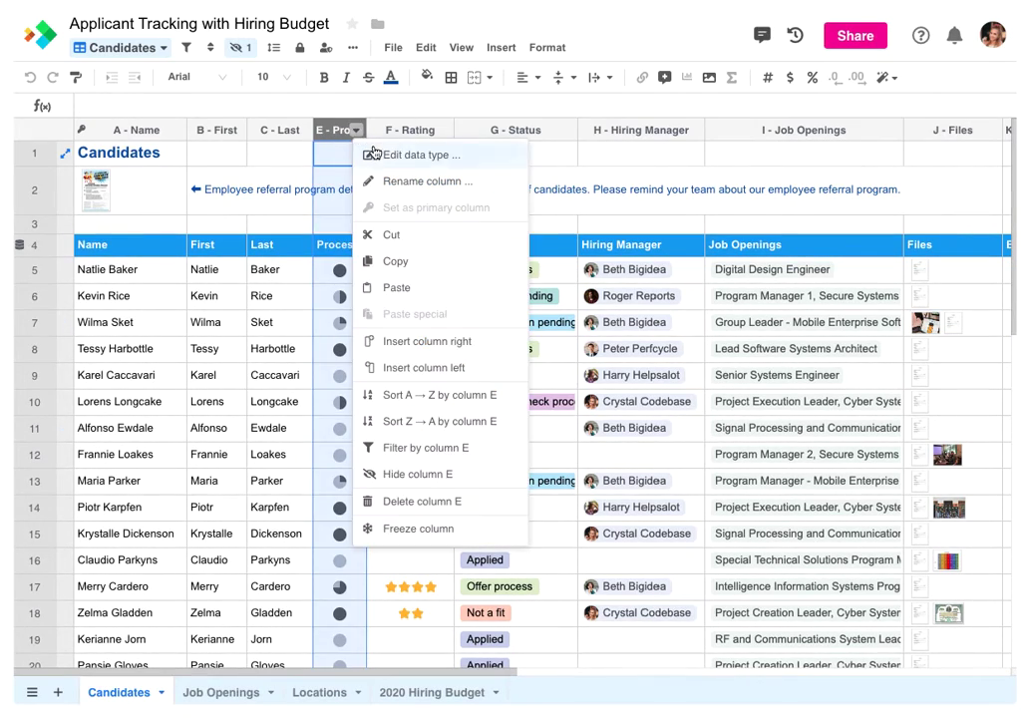
left_click(377, 154)
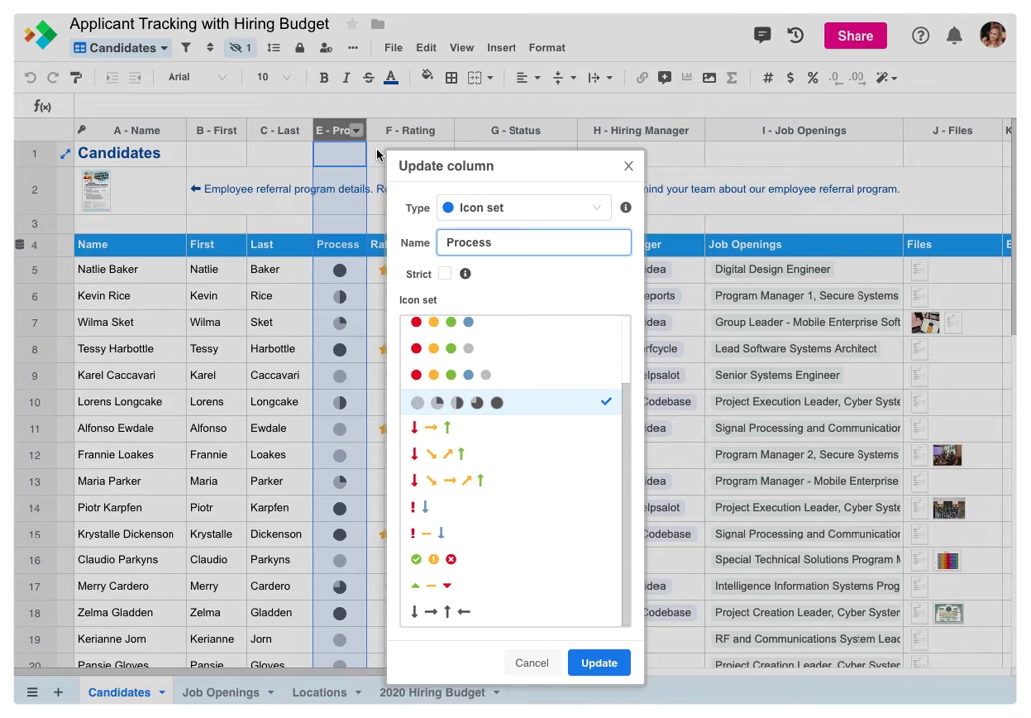
left_click(627, 166)
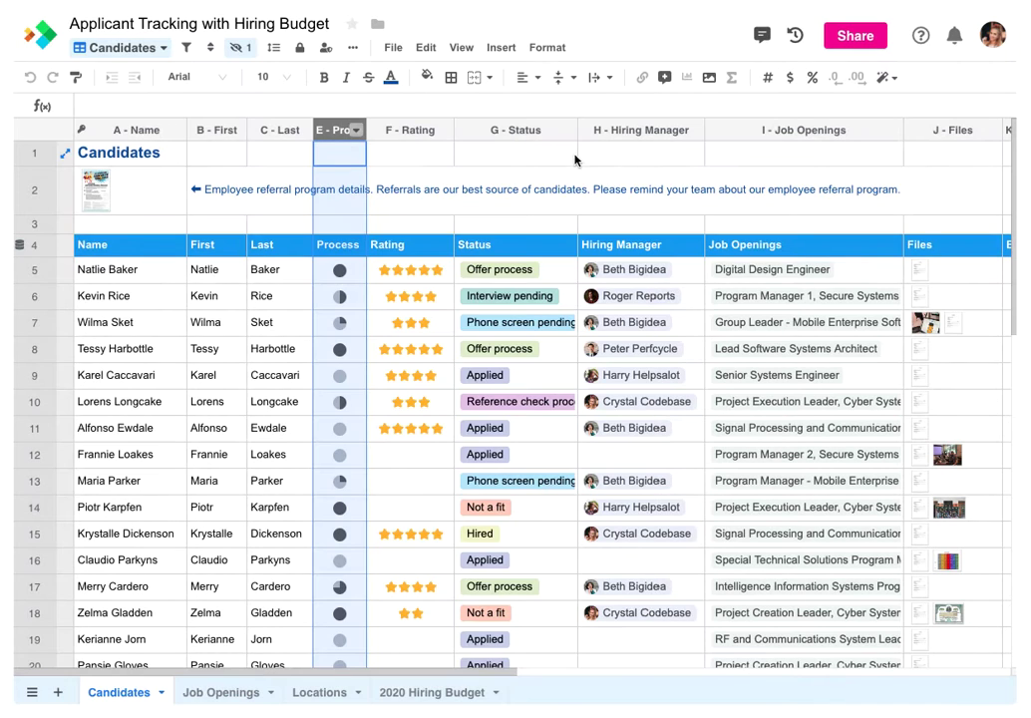
double_click(512, 133)
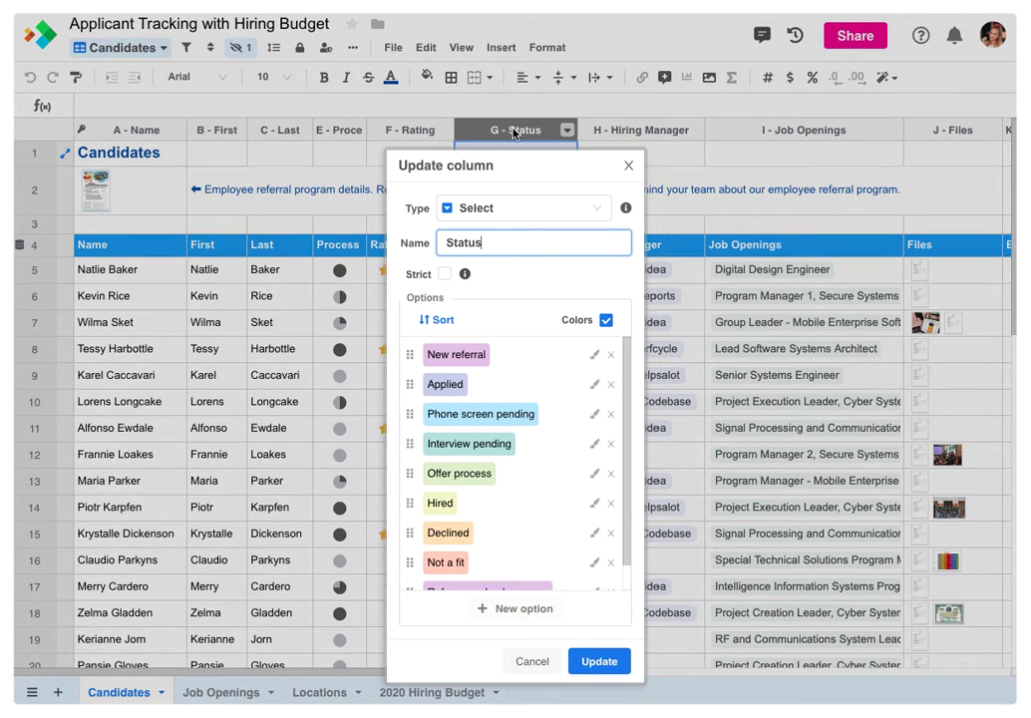
left_click(627, 165)
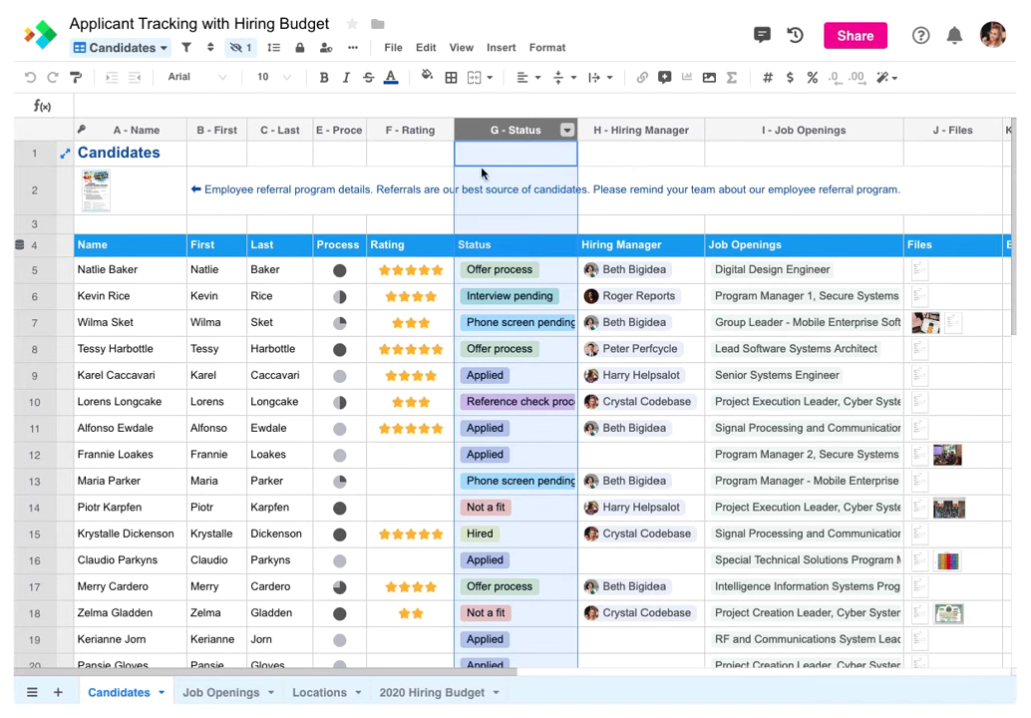
Open Edit data type for image cell A2, showing its Attachment type
left_click(141, 193)
right_click(140, 193)
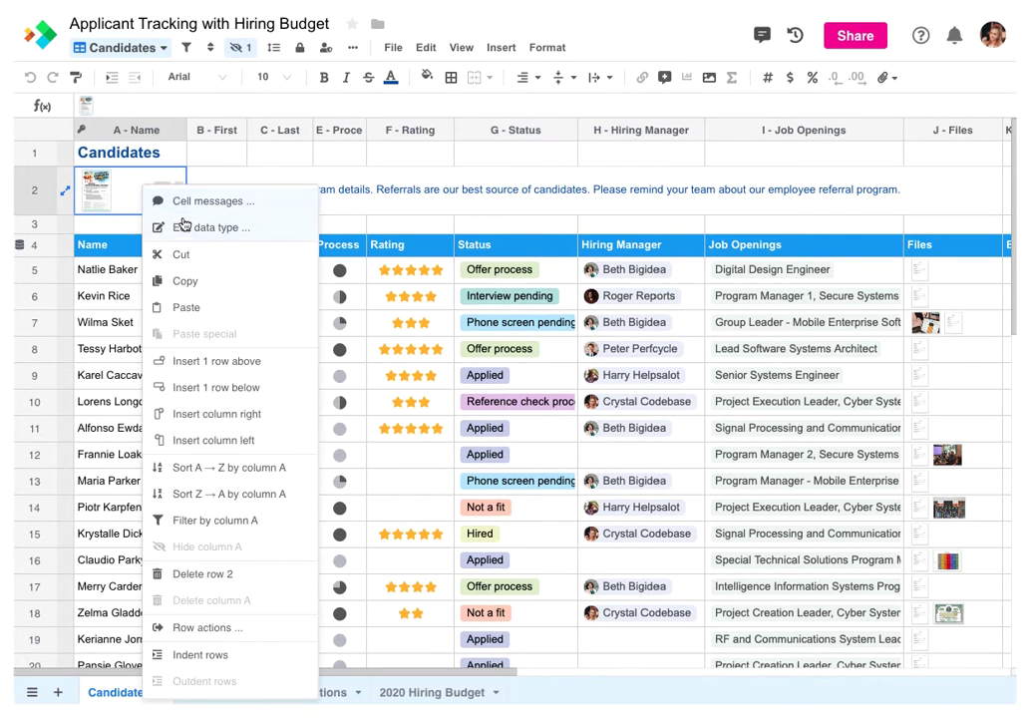
left_click(184, 225)
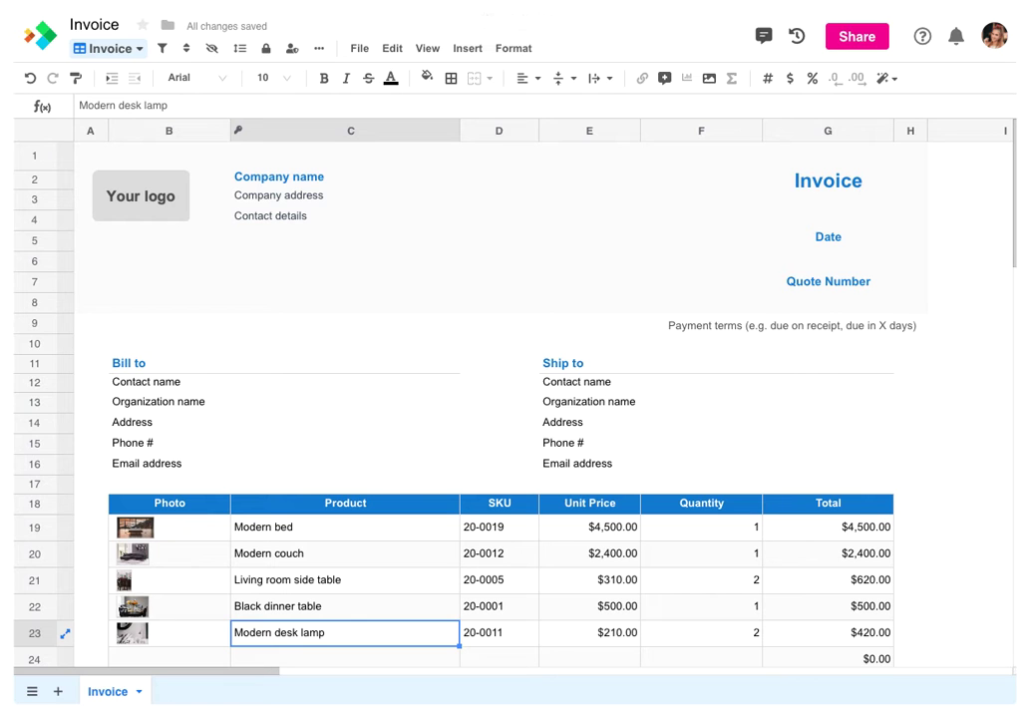
Select the Invoice sheet's Photo cells B19:B28 and open their Edit data type settings
left_click_drag(1013, 202, 999, 257)
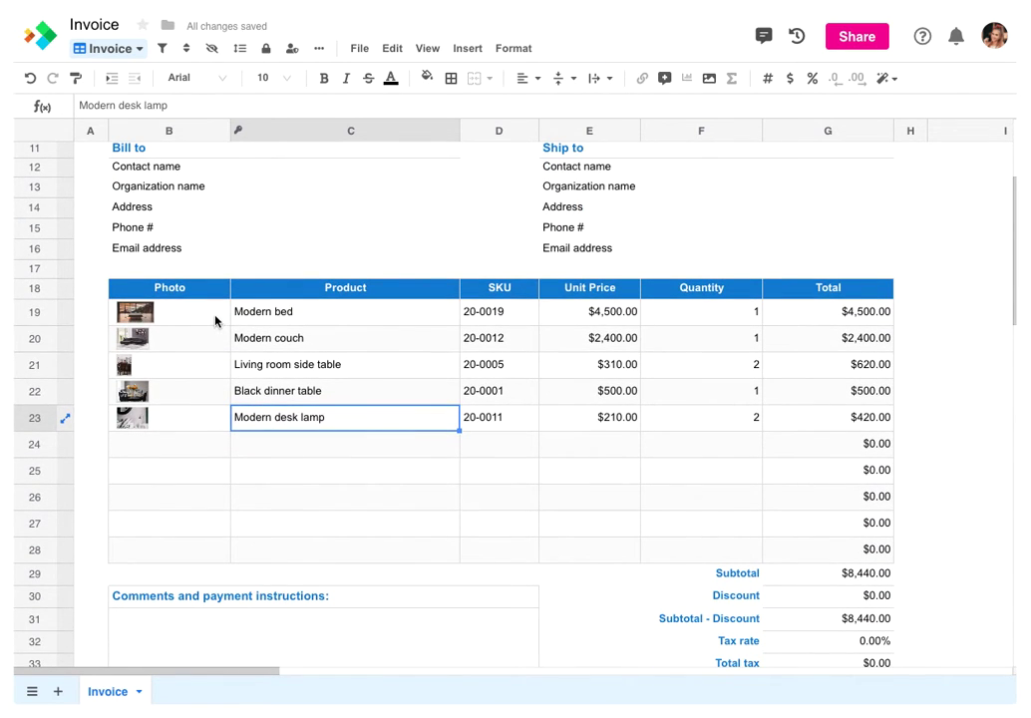
left_click_drag(212, 311, 207, 545)
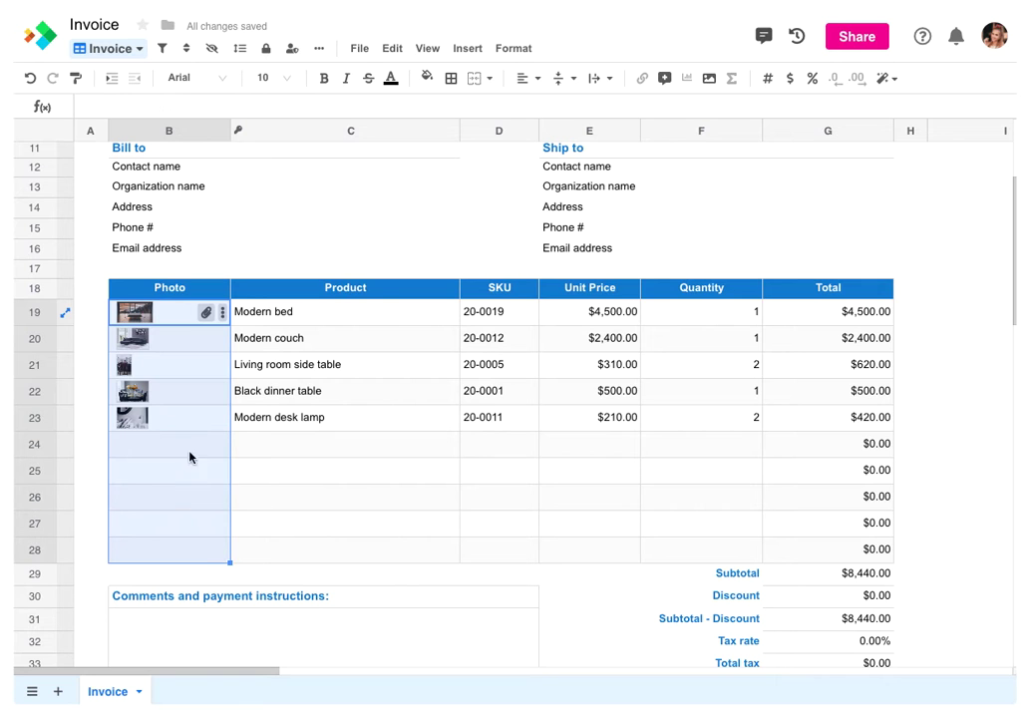
right_click(184, 350)
left_click(232, 309)
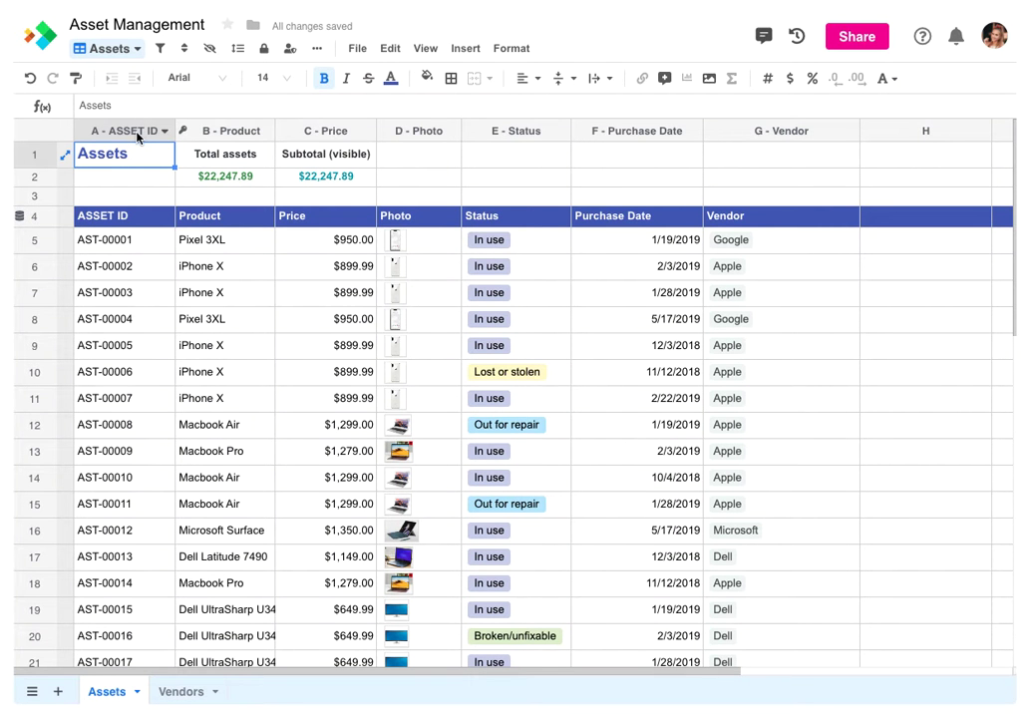
left_click(137, 132)
right_click(136, 131)
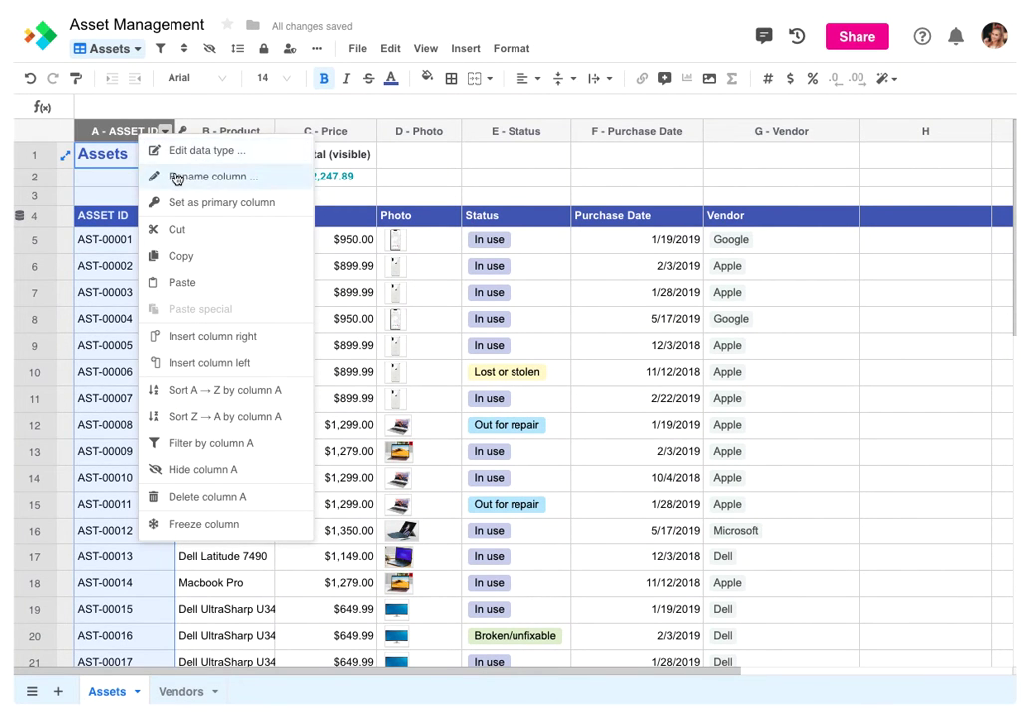
left_click(174, 175)
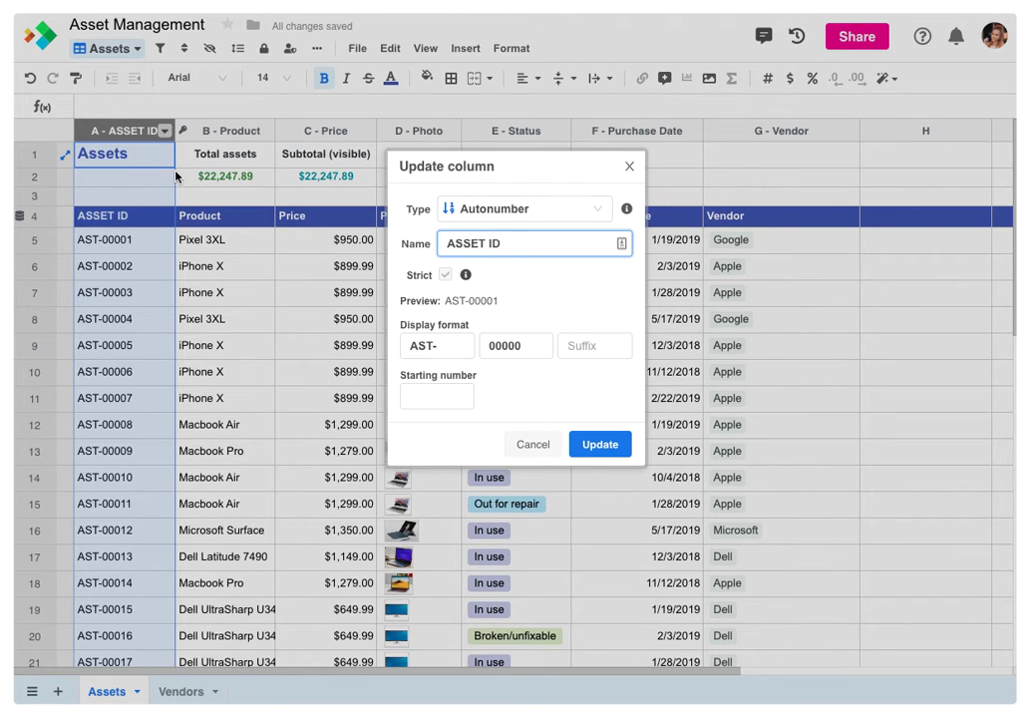
left_click(512, 441)
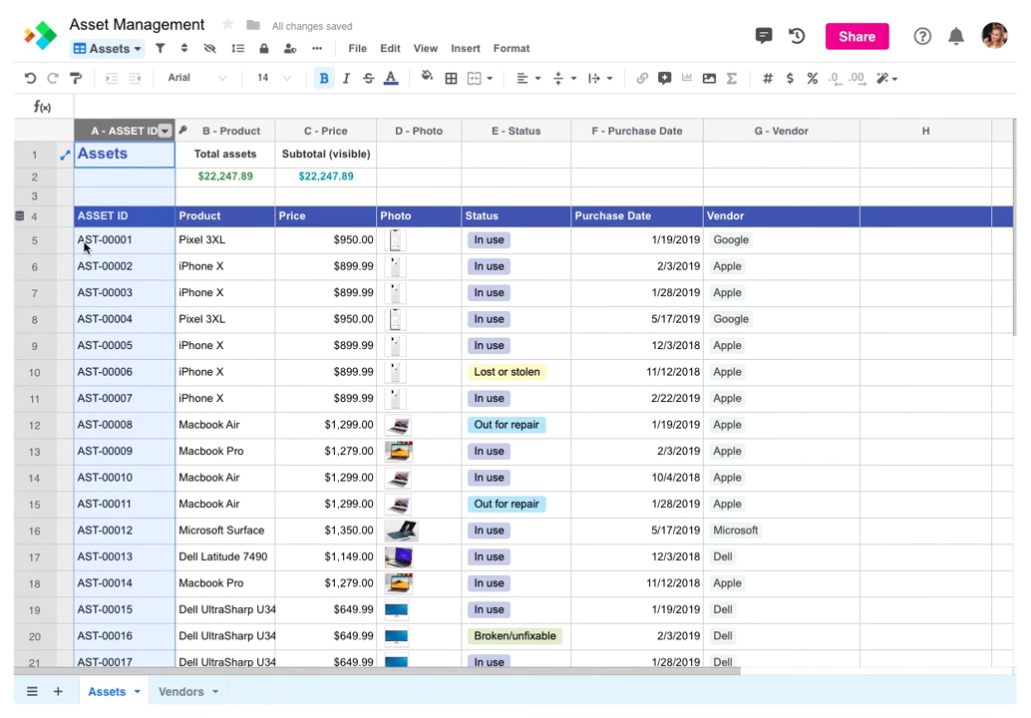
left_click(40, 217)
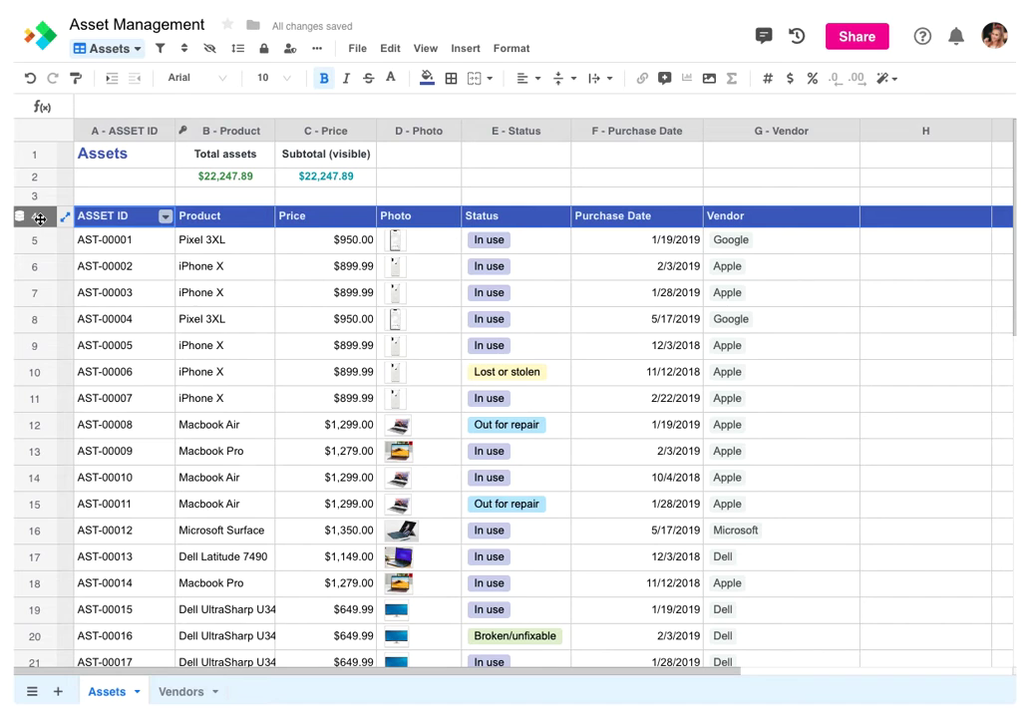
Change header cell A4 from ASSET ID to EQUIPMENT ID
right_click(40, 218)
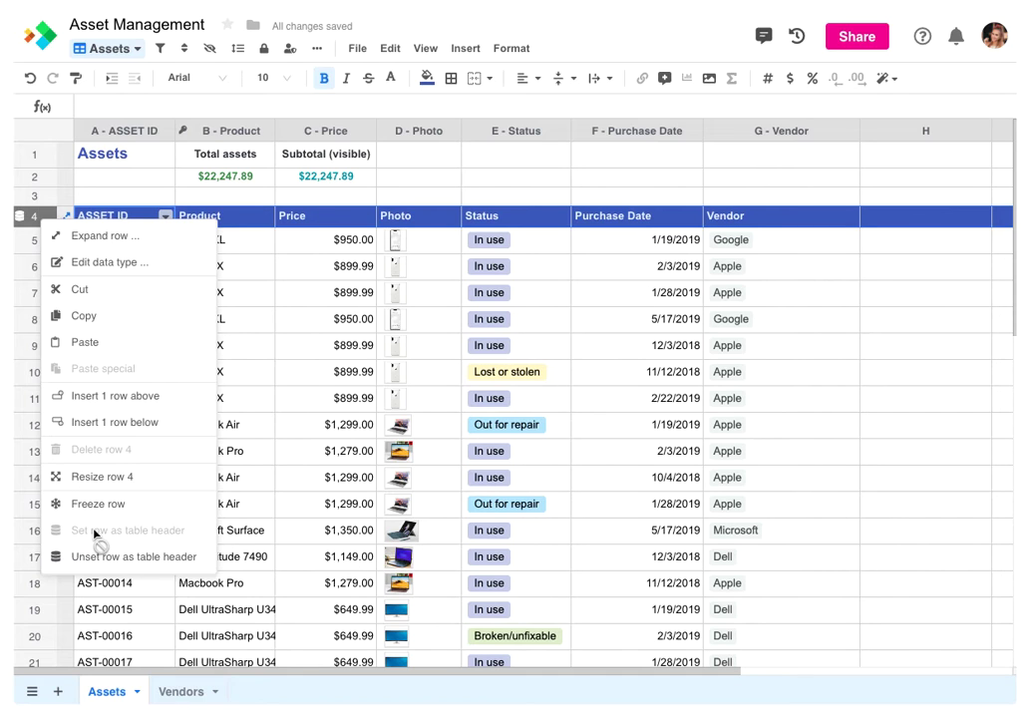
left_click(100, 214)
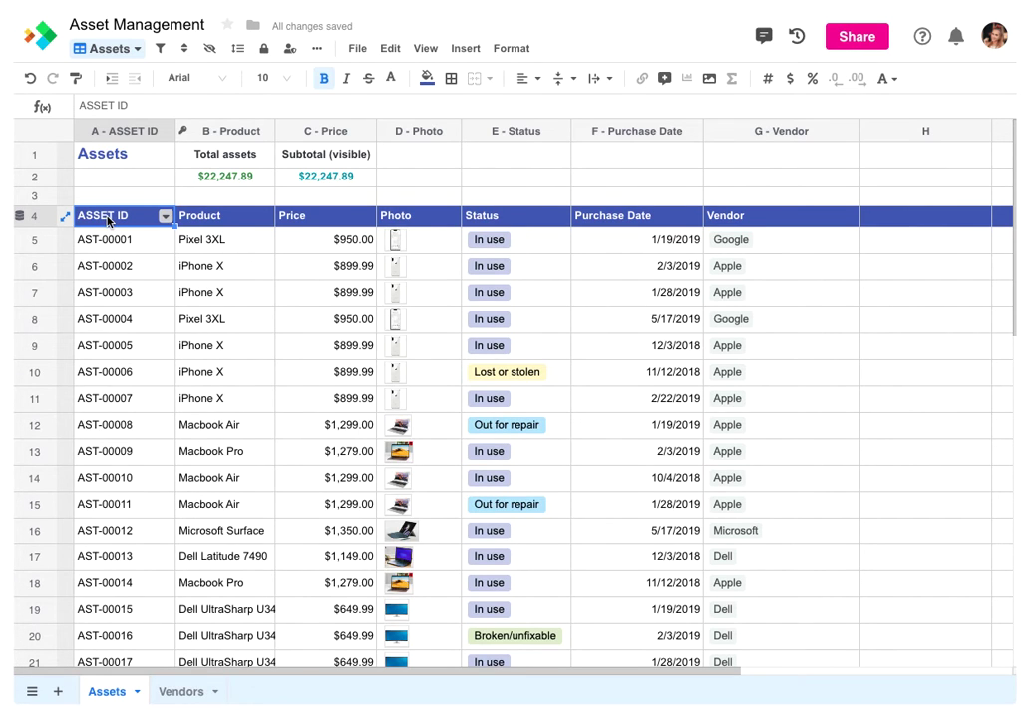
type("EQ")
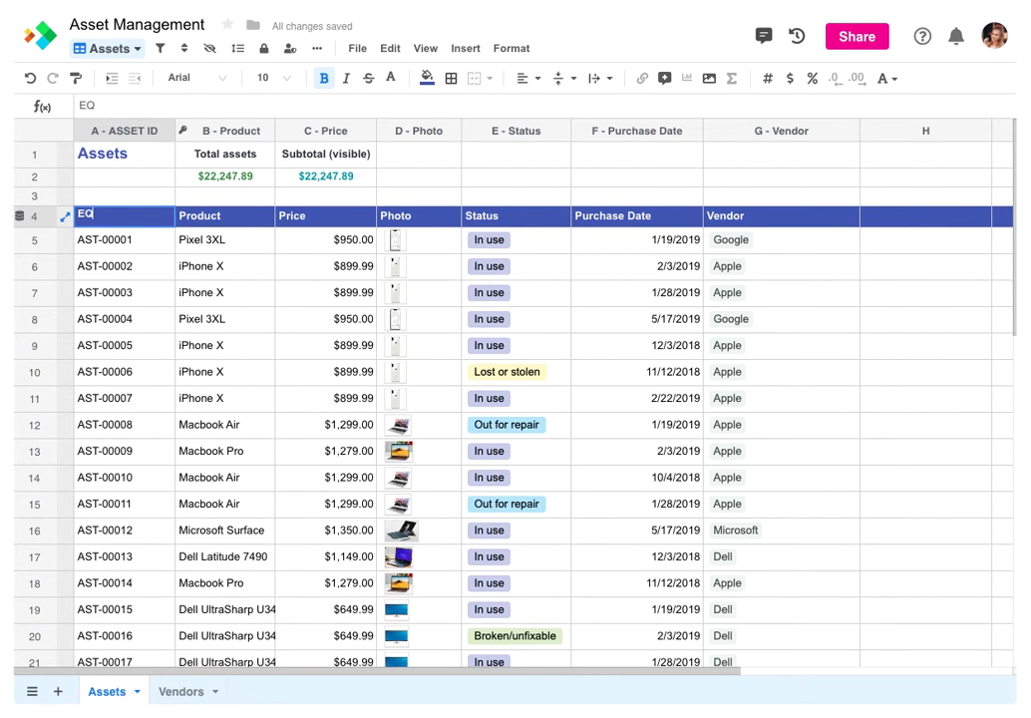
type("UIPMENT ID")
key("Tab")
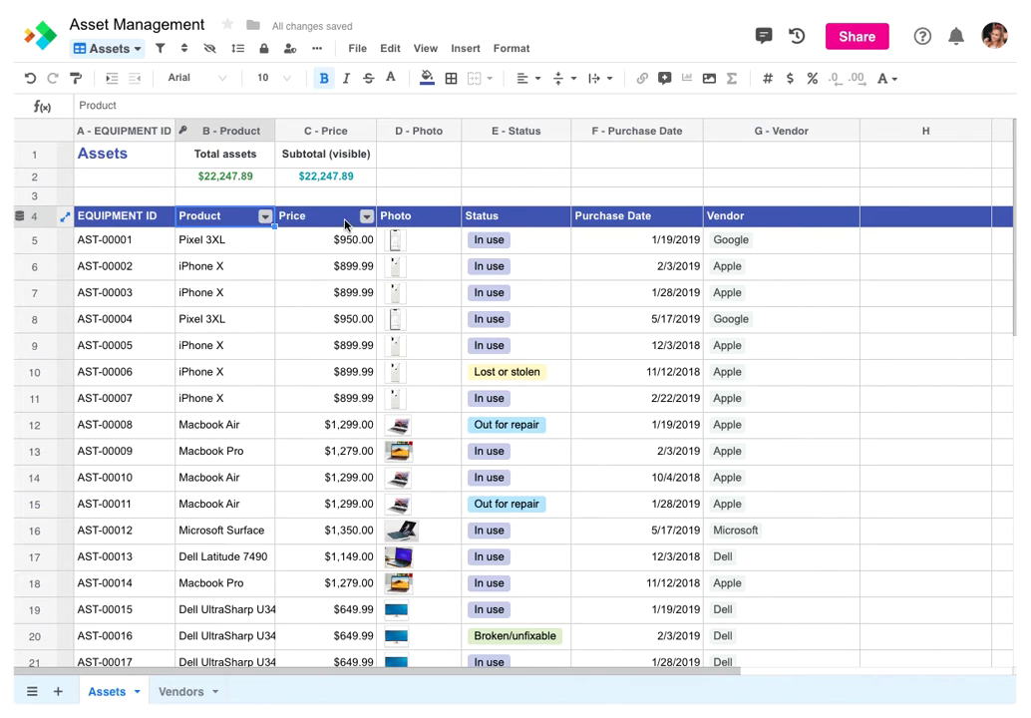
left_click(366, 219)
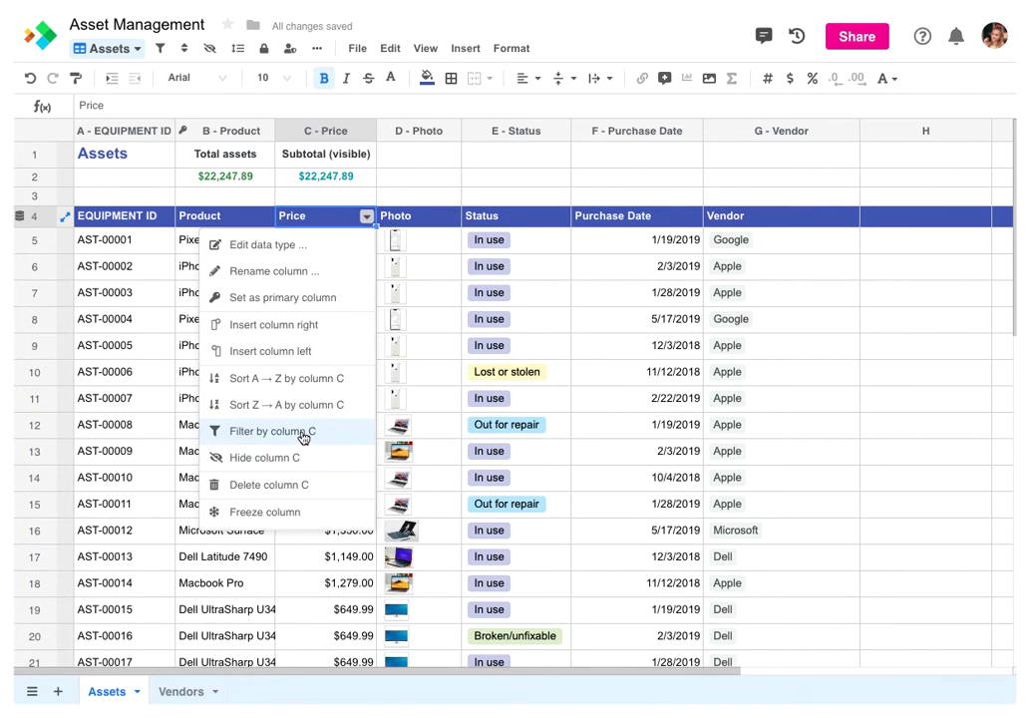
Filter the table by column C (Price) with Greater than 1000
left_click(302, 431)
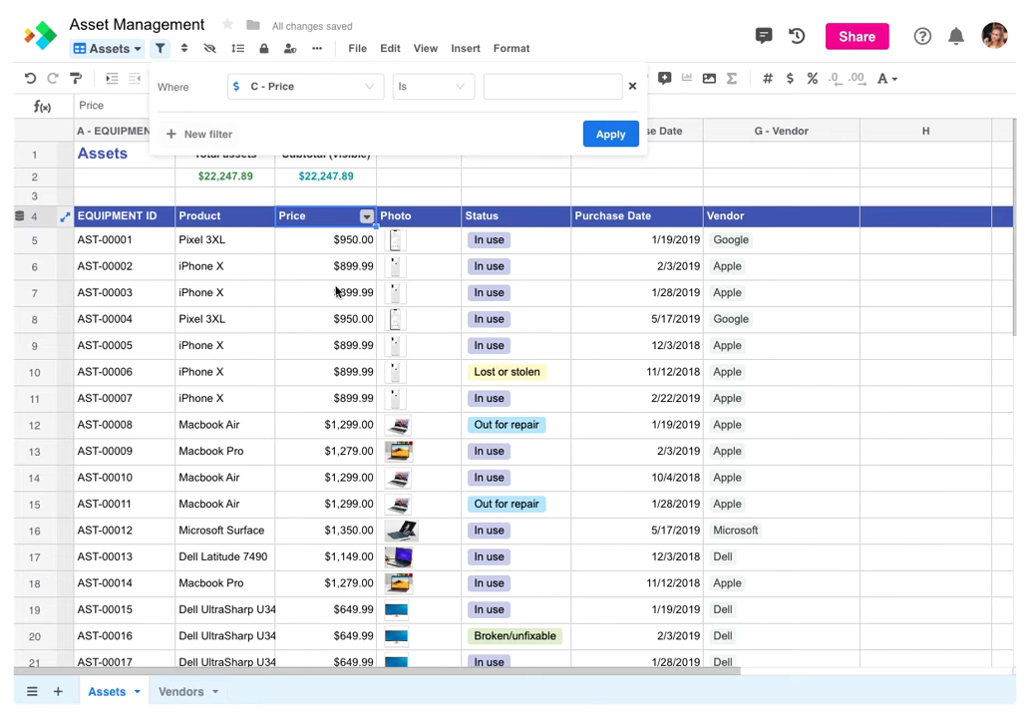
left_click(421, 92)
left_click(428, 198)
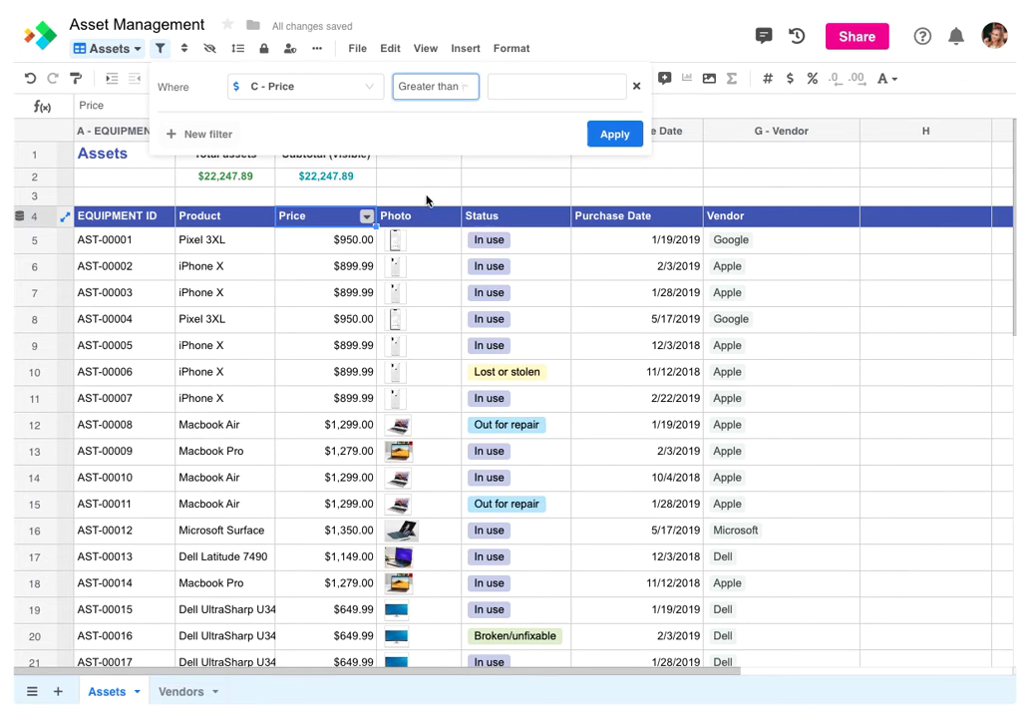
left_click(508, 84)
type("1000")
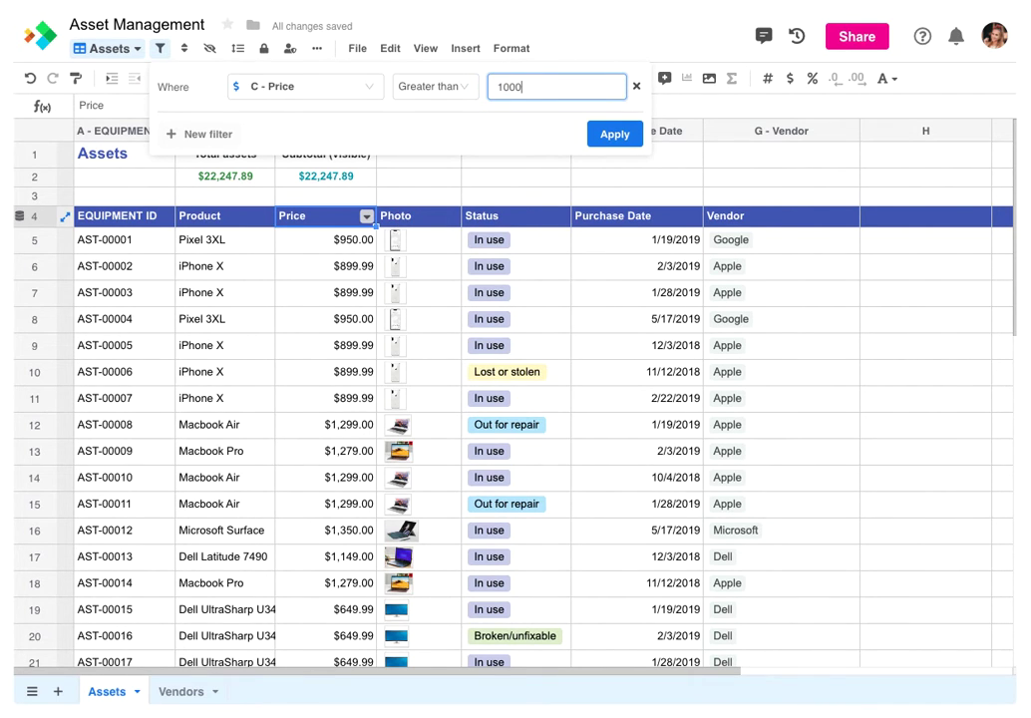
left_click(599, 133)
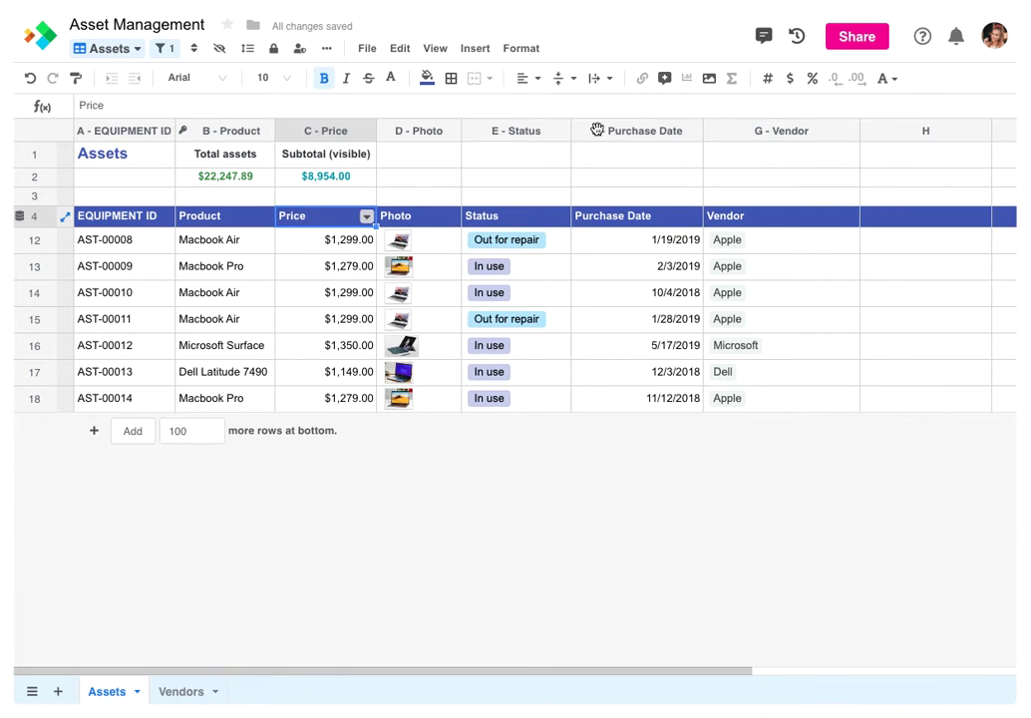
Open cell C2's SUBTOTAL formula and view help for its first argument
left_click(354, 181)
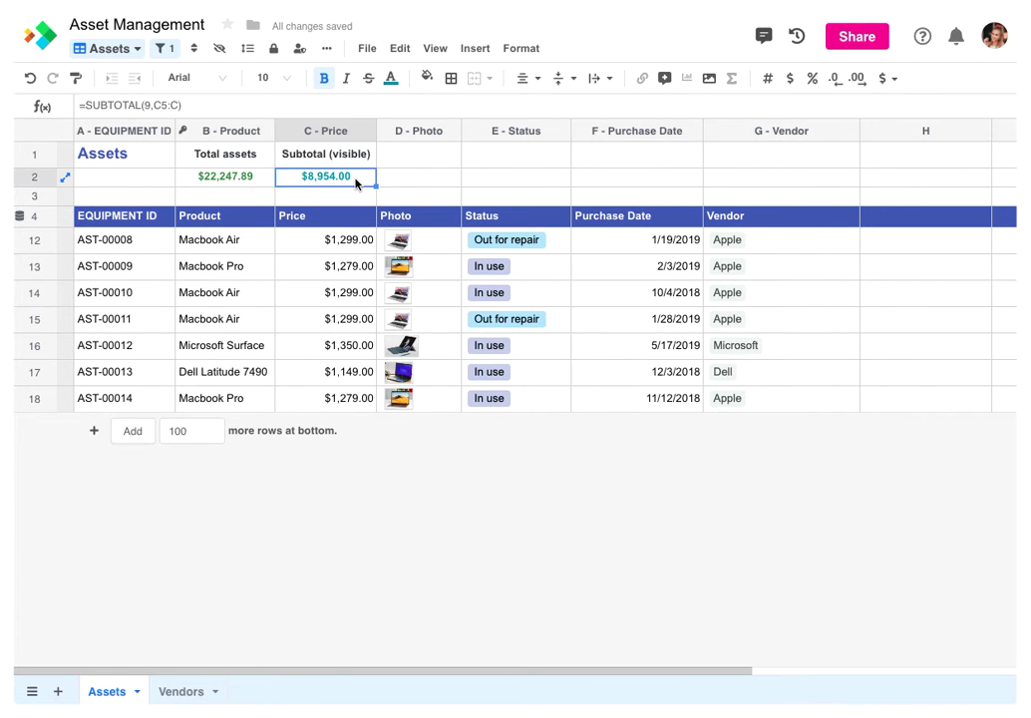
double_click(354, 180)
left_click(341, 175)
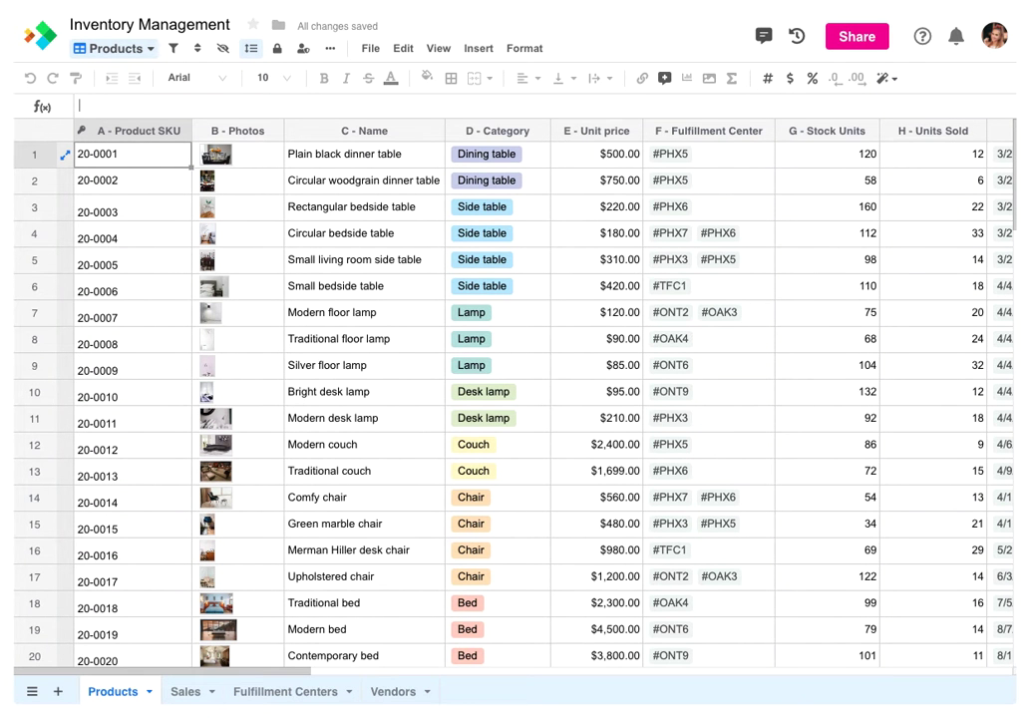
Create a new Sheet-type view of Products named 'All Lamps'
left_click(117, 54)
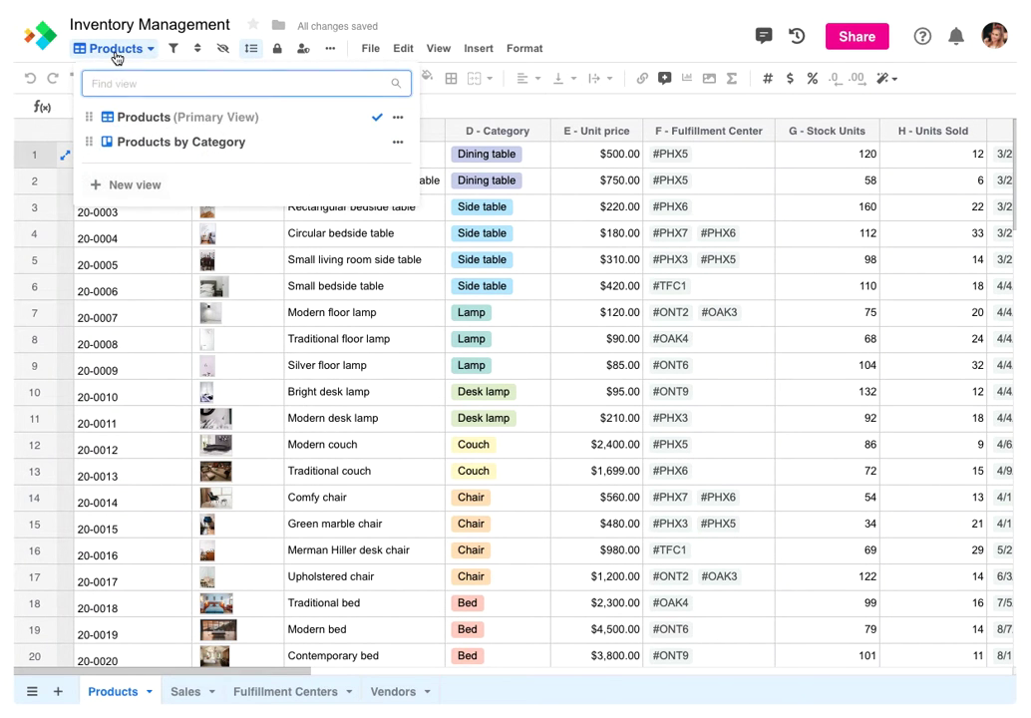
left_click(131, 187)
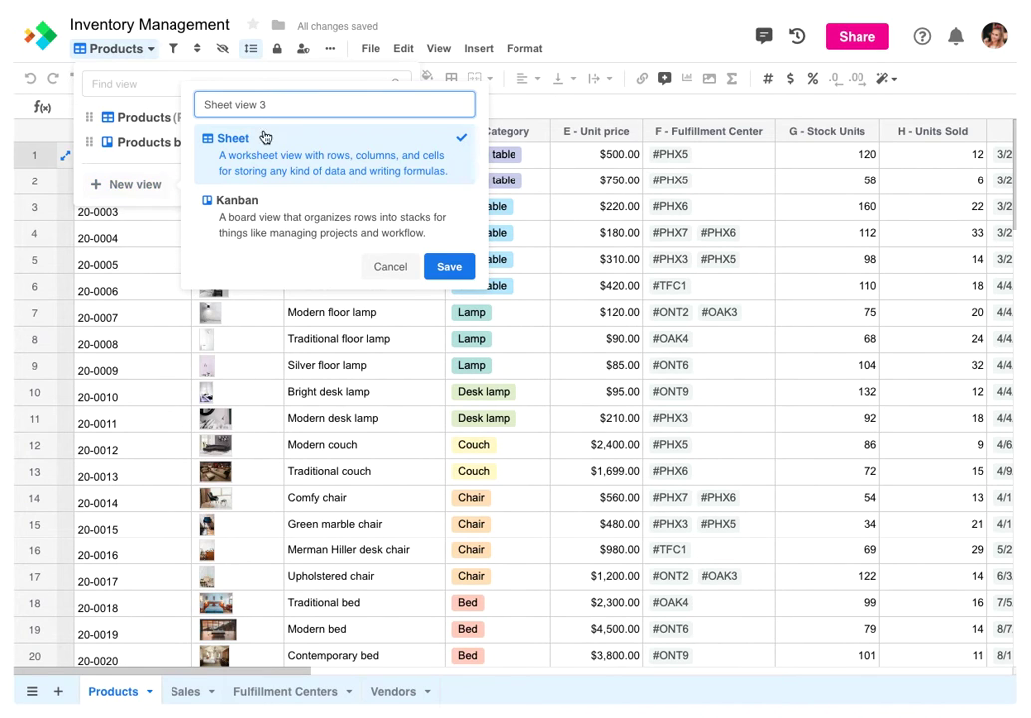
triple_click(210, 104)
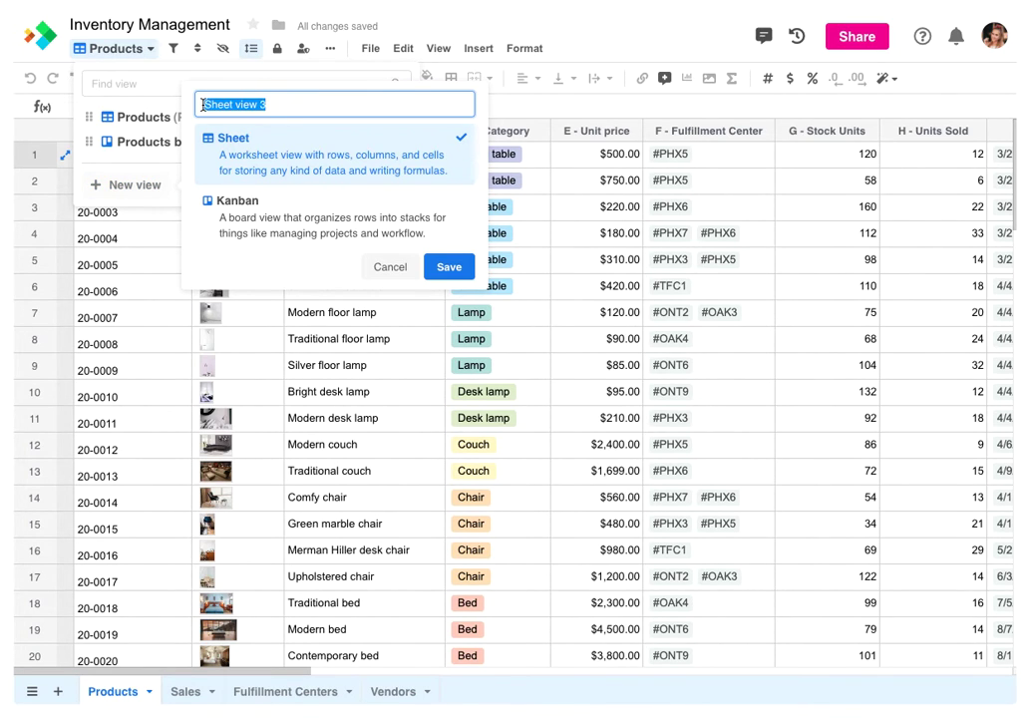
type("All Lamps")
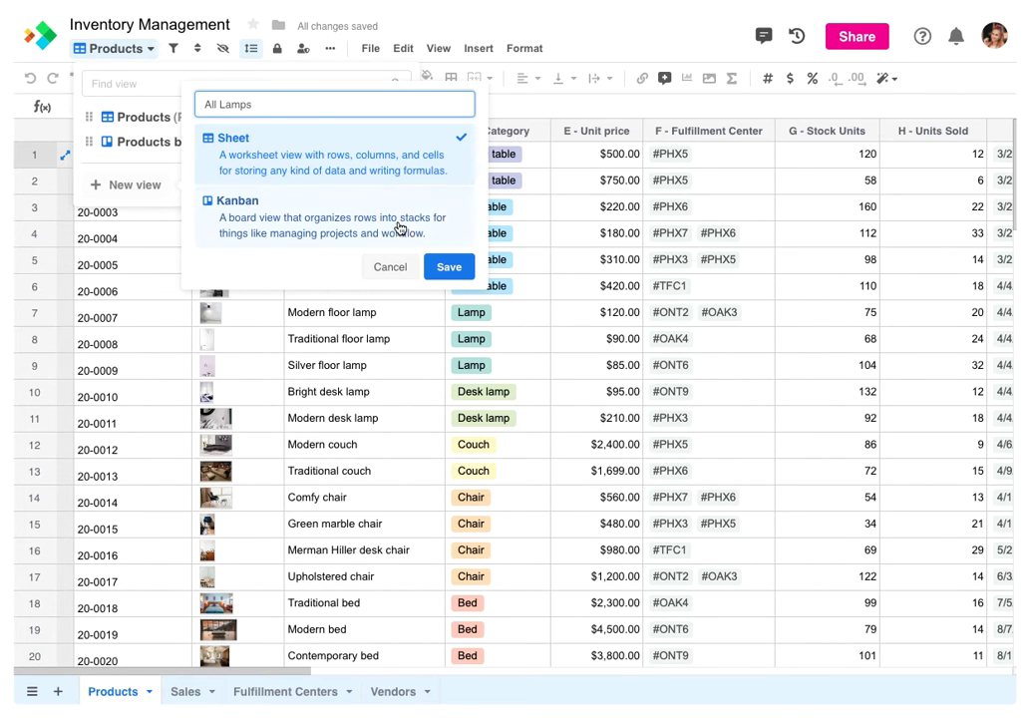
left_click(441, 265)
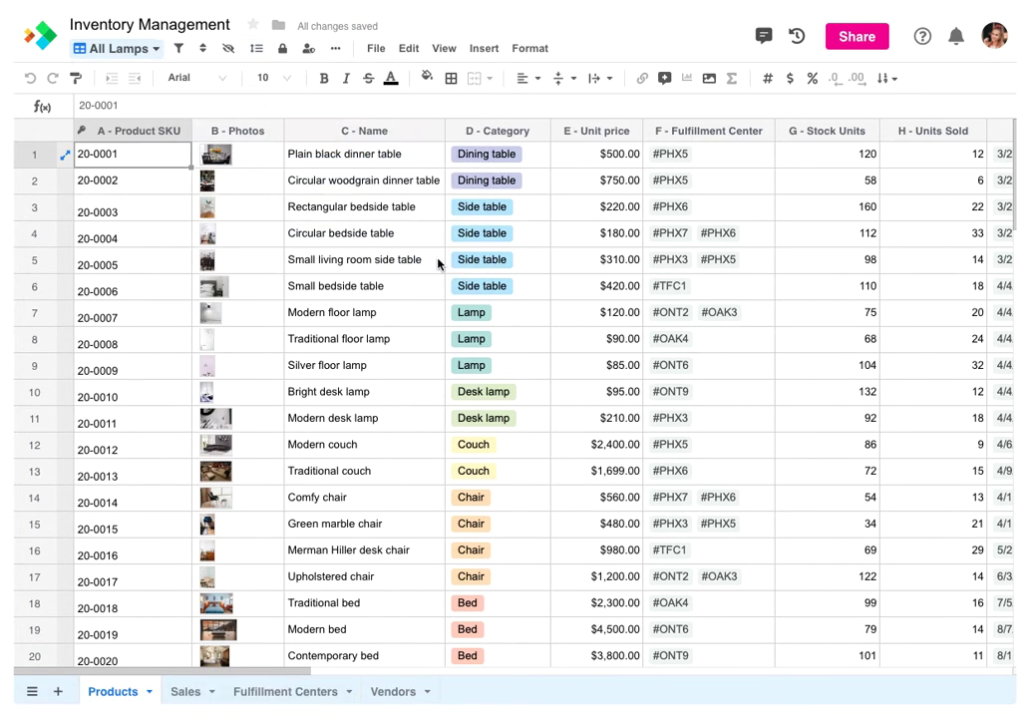
Add a view filter: Name contains 'lamp'
left_click(181, 51)
left_click(219, 132)
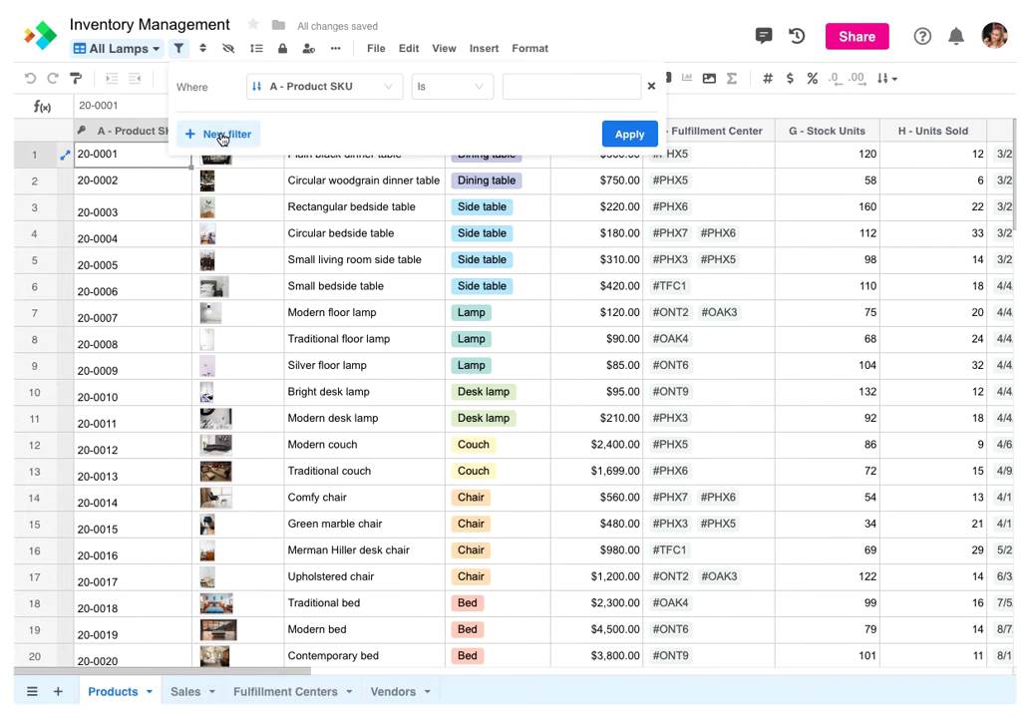
left_click(292, 92)
left_click(304, 171)
left_click(479, 87)
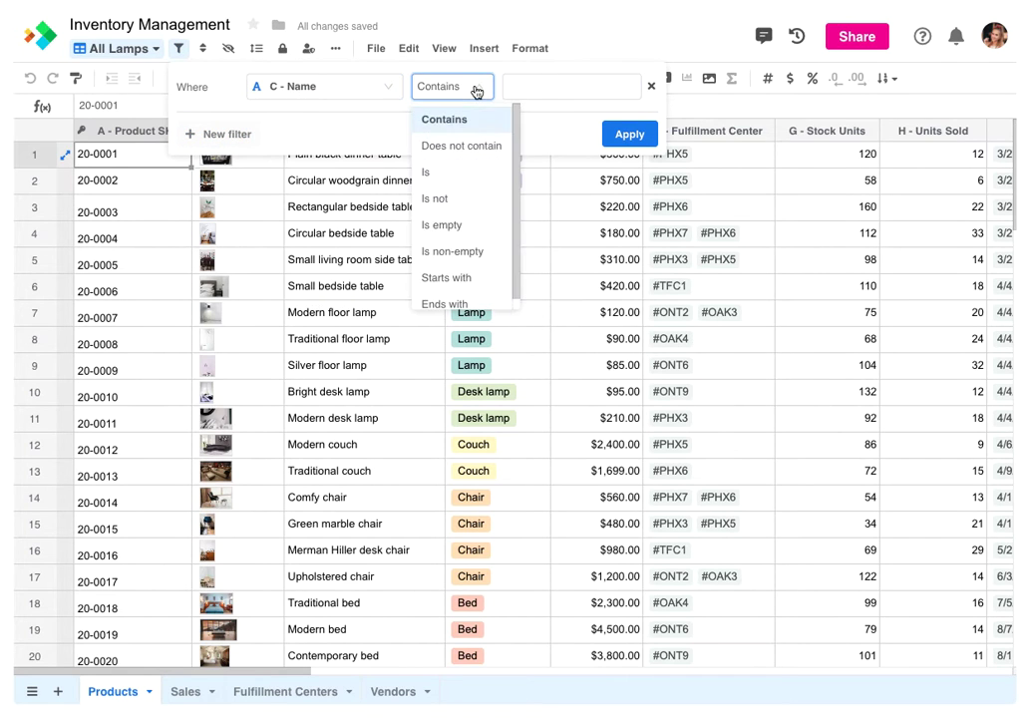
left_click(510, 86)
type("lamp")
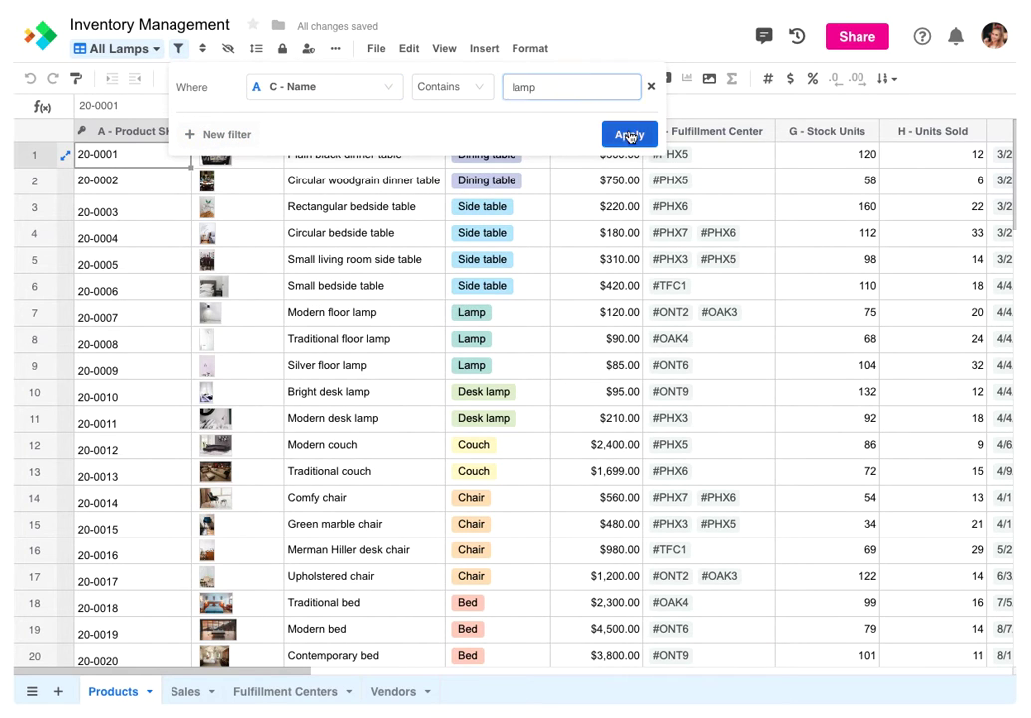
left_click(627, 134)
Sort the view by Unit price, highest to lowest, and begin locking its settings
left_click(211, 48)
left_click(251, 132)
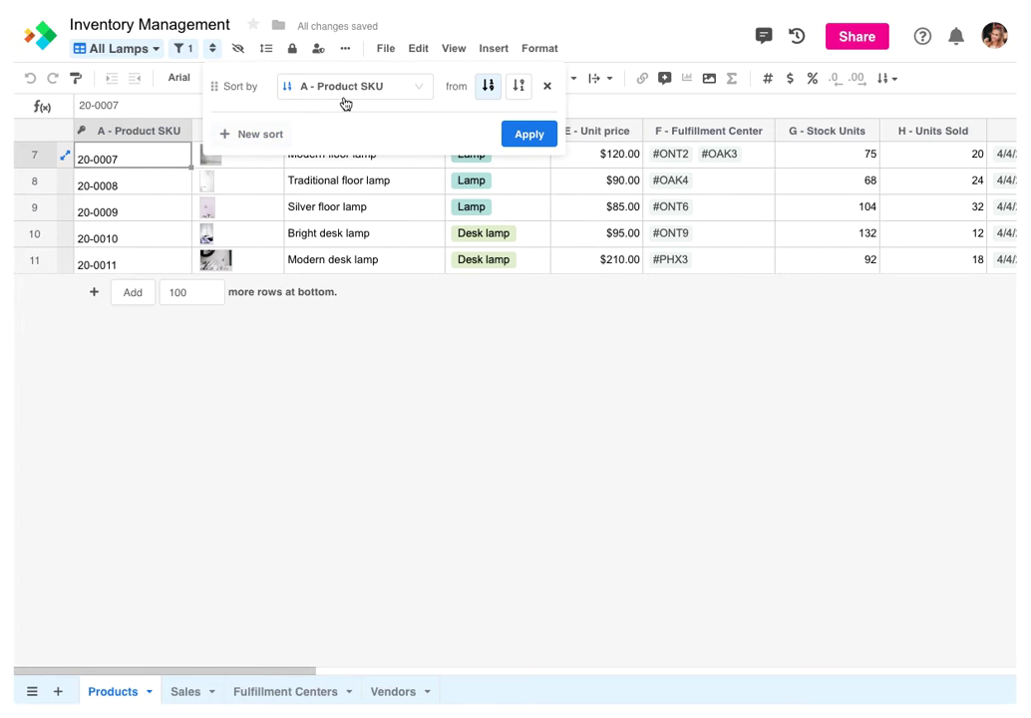
left_click(344, 87)
left_click(334, 224)
left_click(519, 86)
left_click(519, 134)
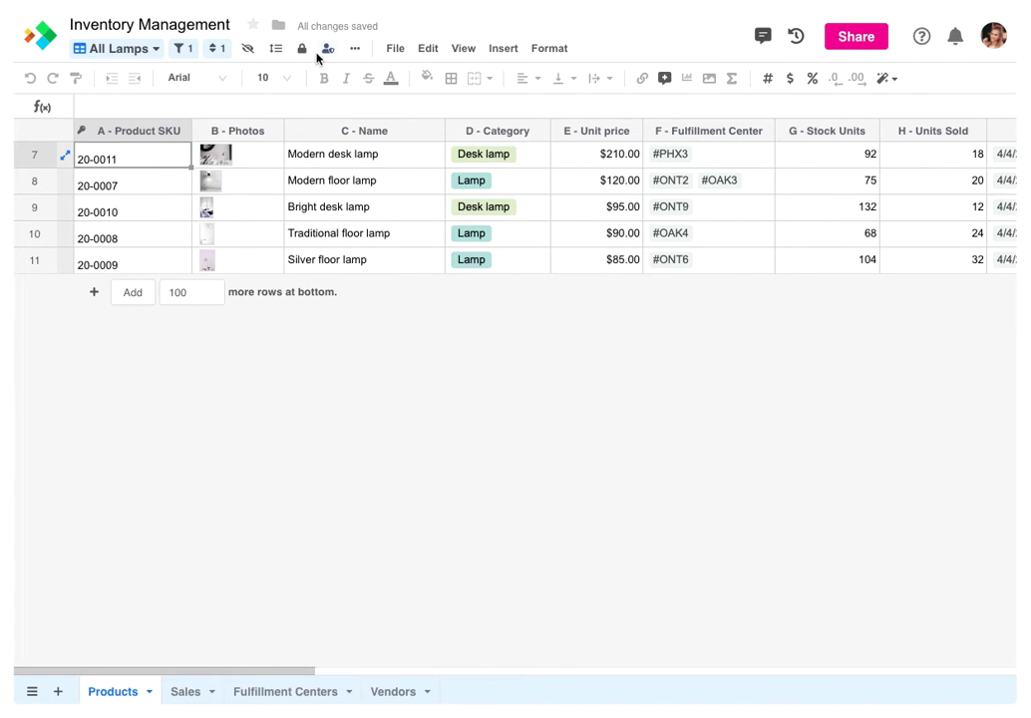
left_click(303, 49)
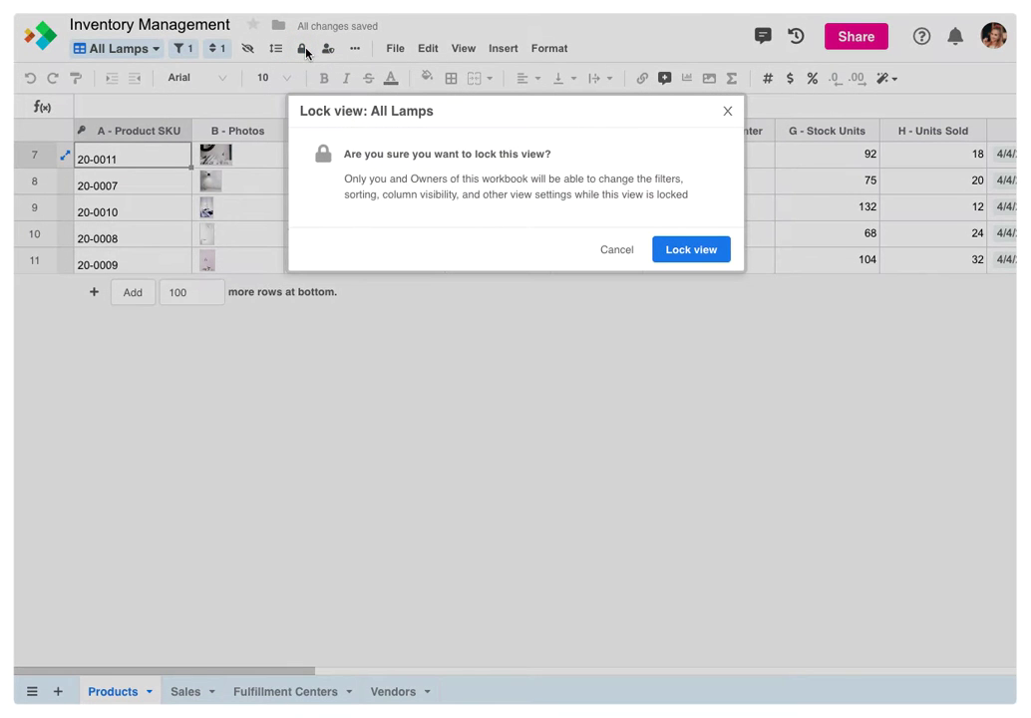
Lock All Lamps and make it private, granting view access to just two selected users
left_click(668, 249)
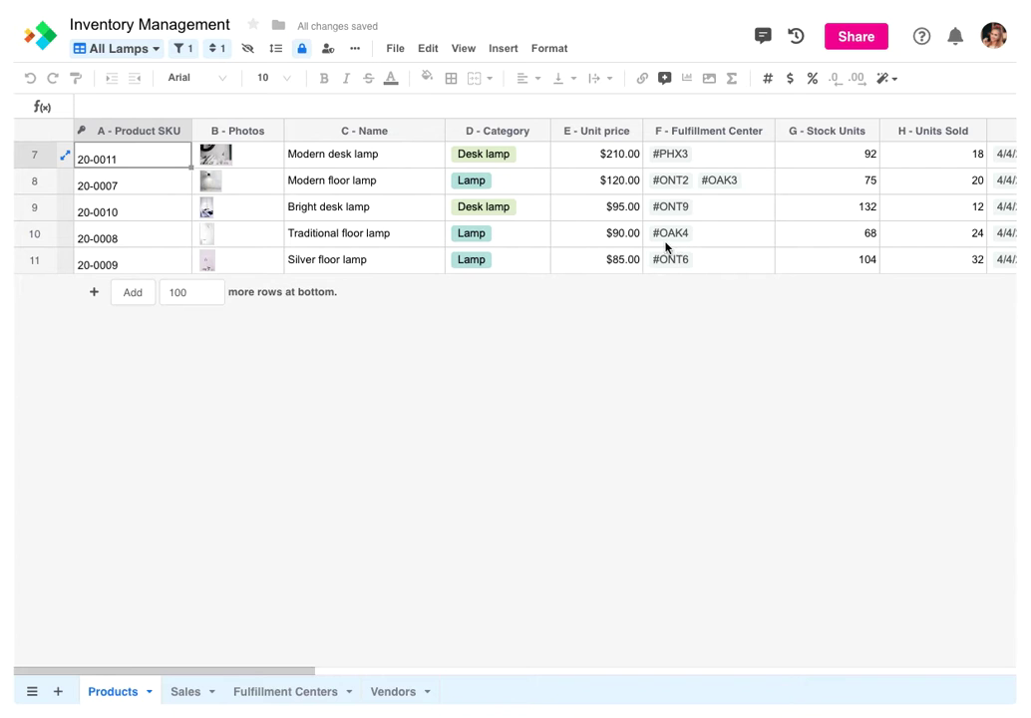
left_click(328, 50)
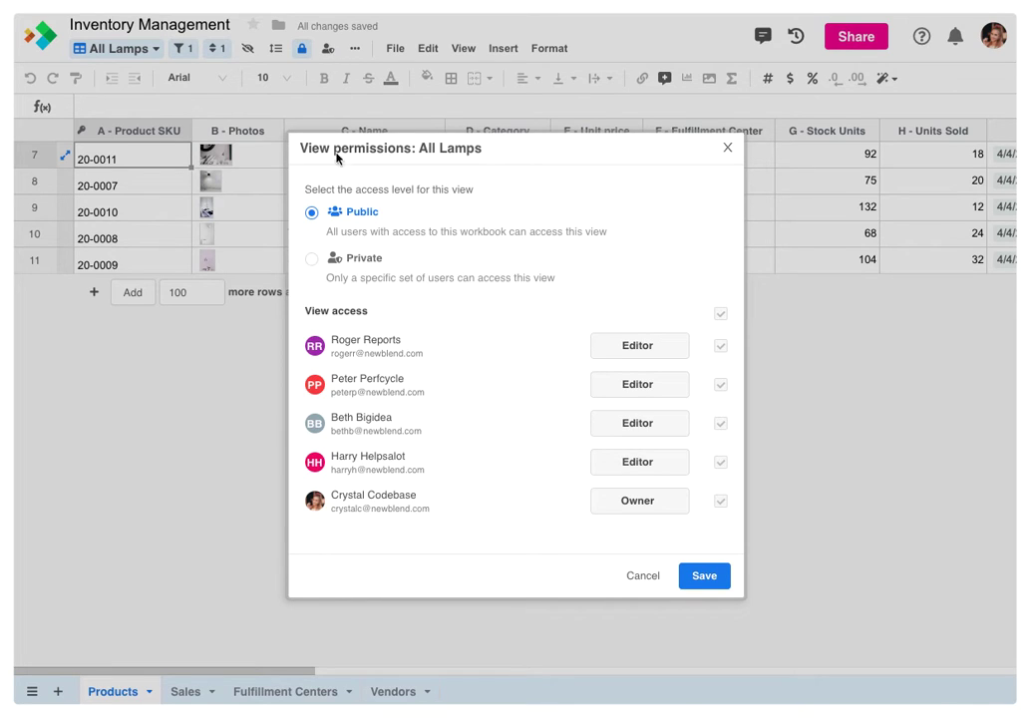
left_click(334, 258)
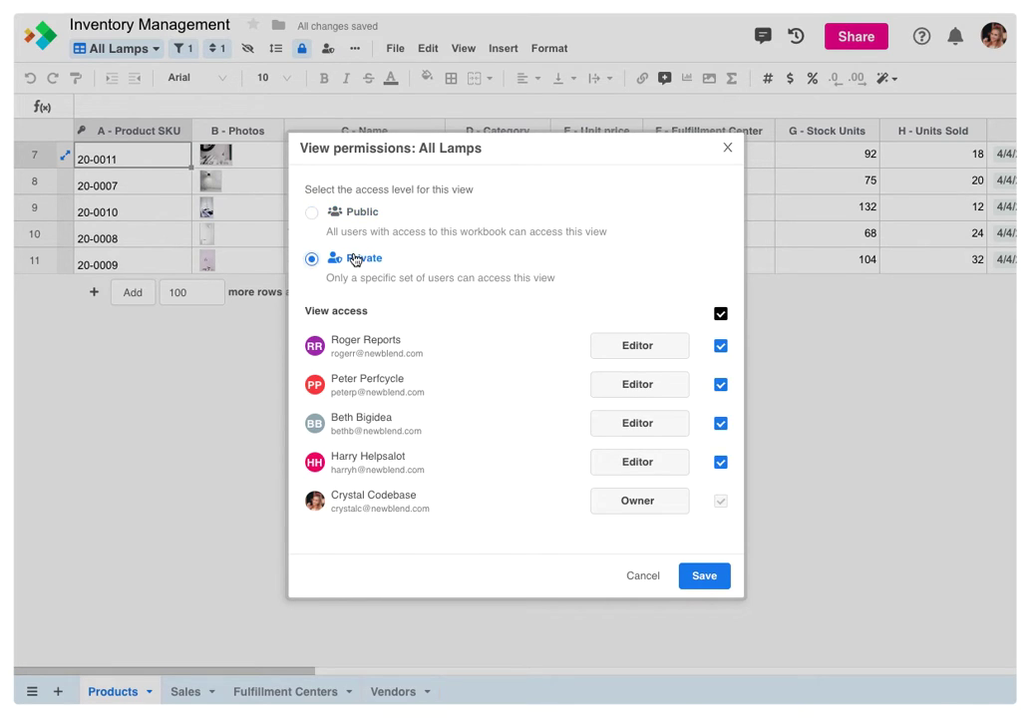
left_click(719, 317)
left_click(719, 346)
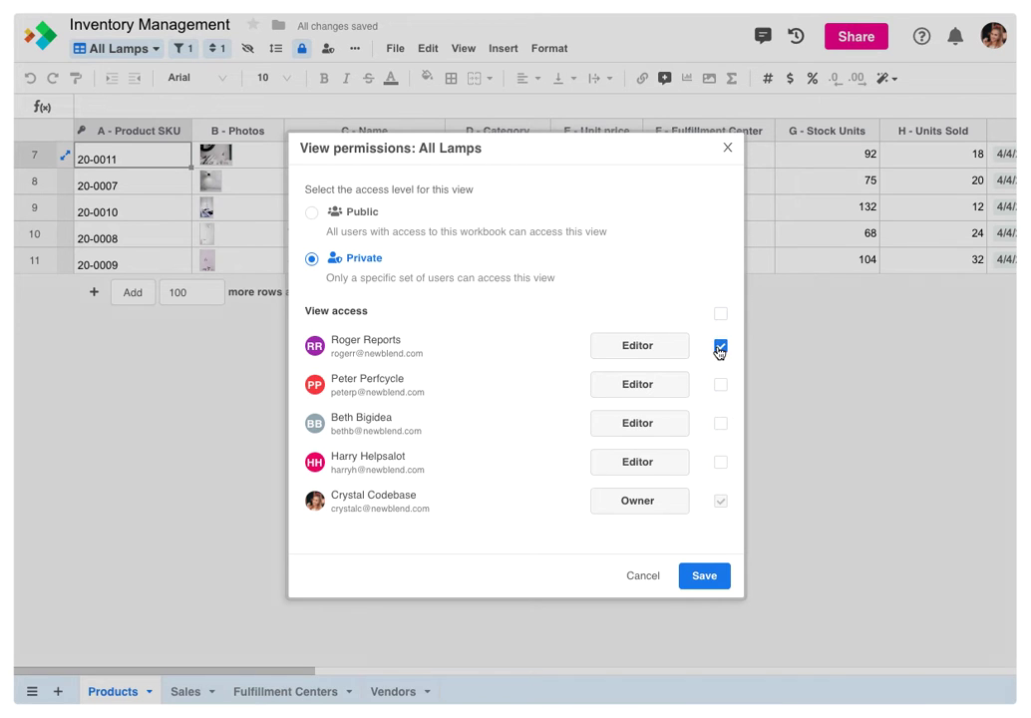
left_click(719, 426)
left_click(704, 575)
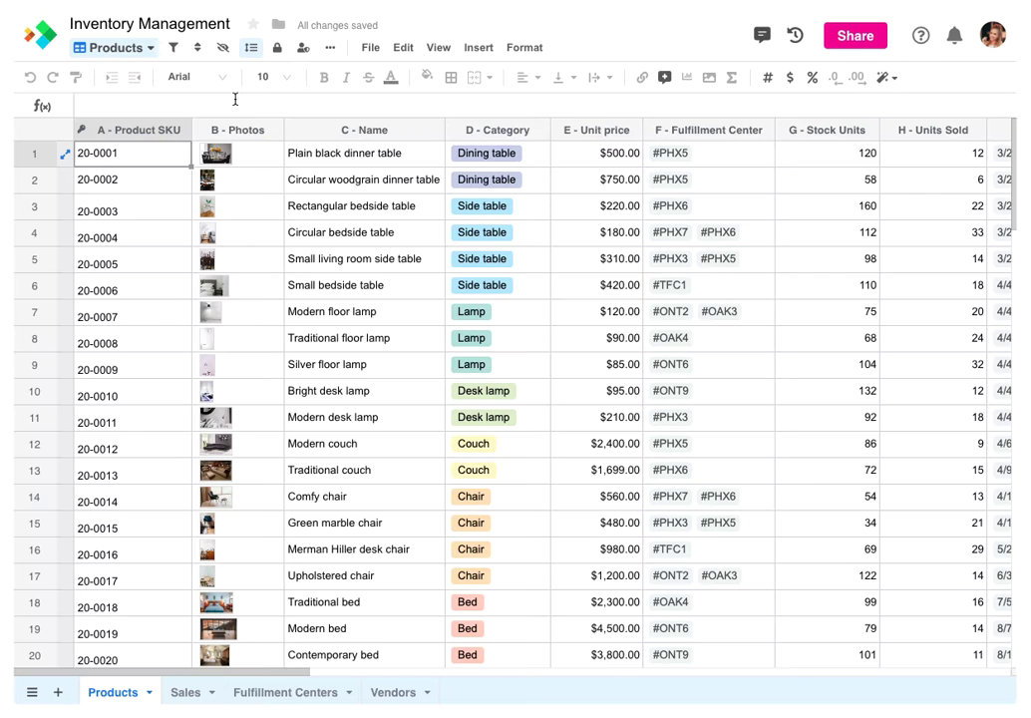
Create a Kanban view named 'Products by Category' stacked by D - Category
left_click(145, 49)
left_click(137, 185)
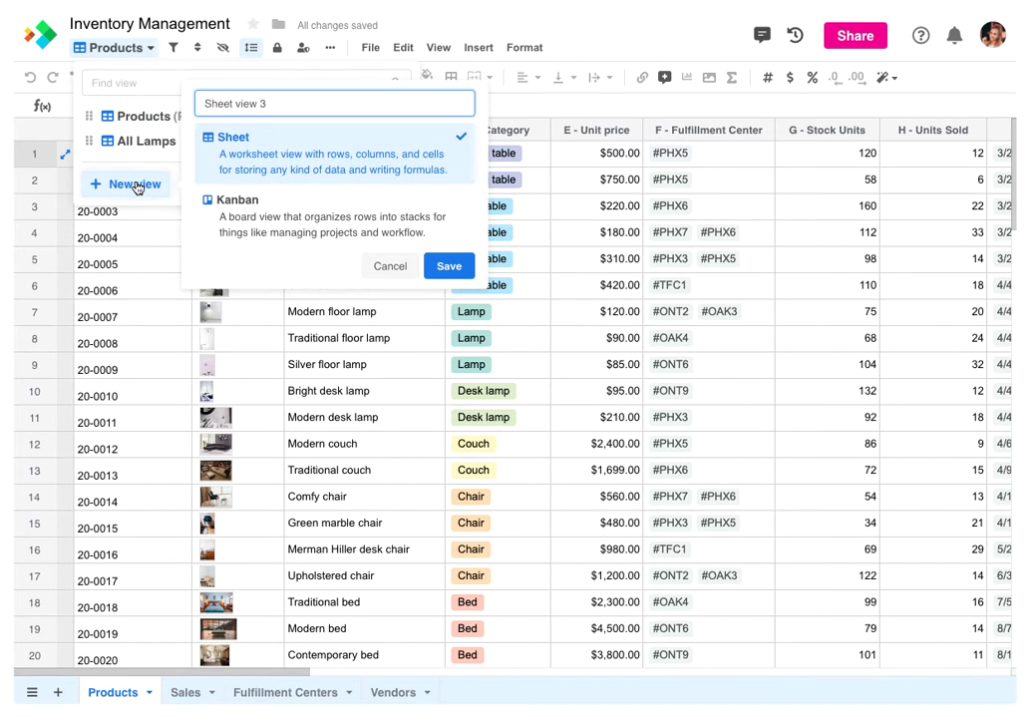
left_click(229, 210)
left_click_drag(277, 104, 191, 110)
type("Products by Category")
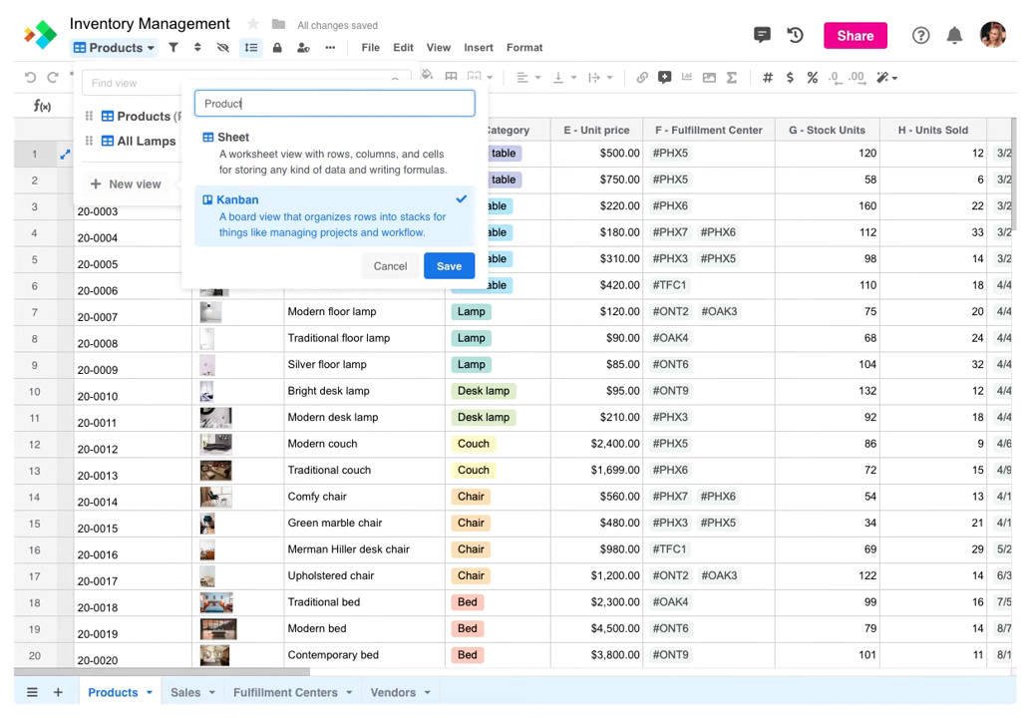
left_click(439, 267)
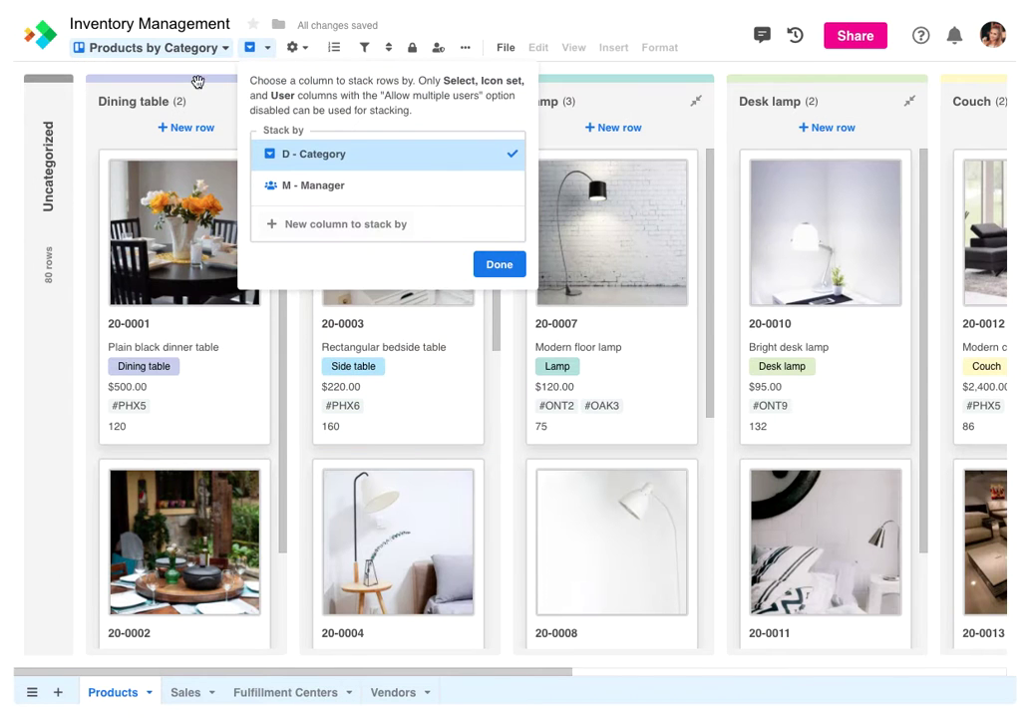
left_click(194, 77)
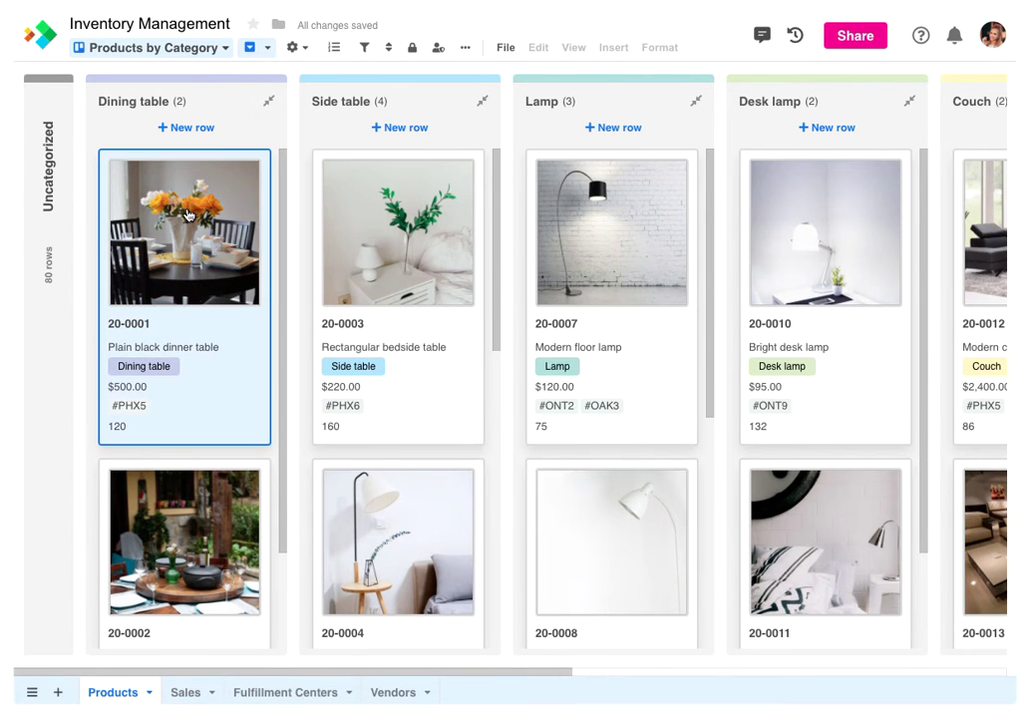
Inspect a few product cards, try stacking by Manager, then return to stacking by Category
left_click(392, 258)
left_click(542, 252)
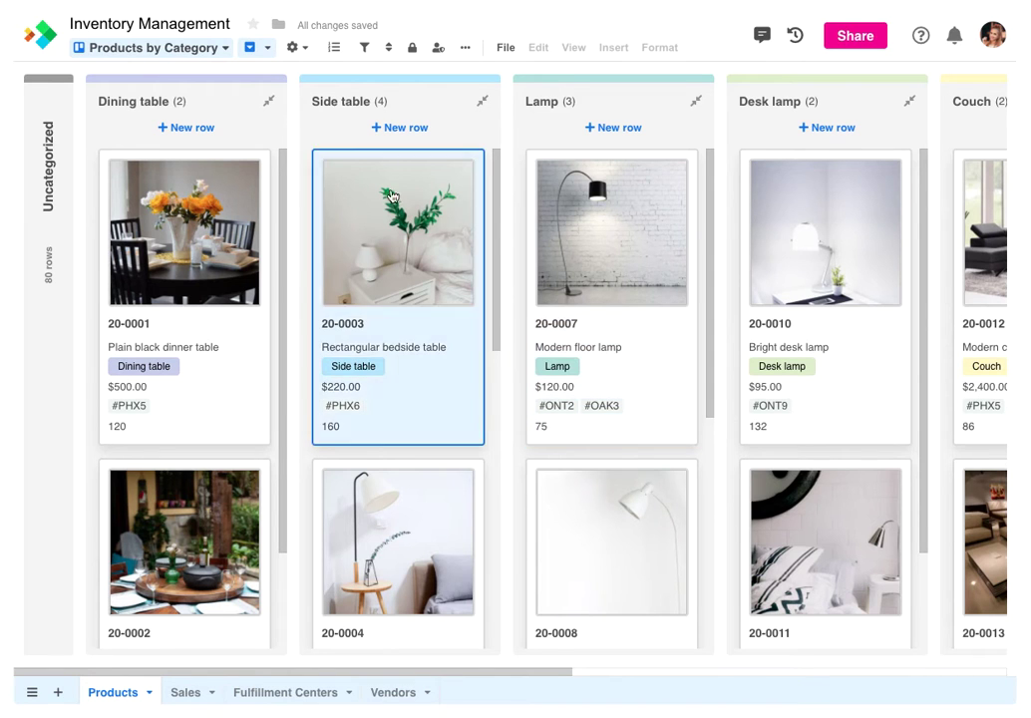
left_click(257, 47)
left_click(315, 186)
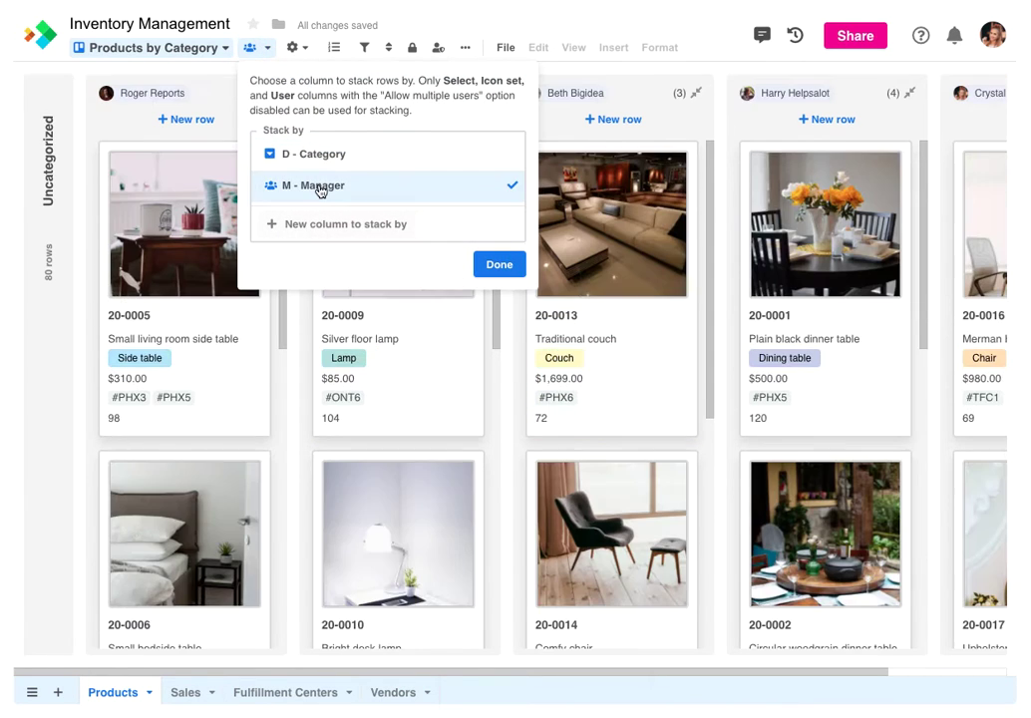
left_click(317, 156)
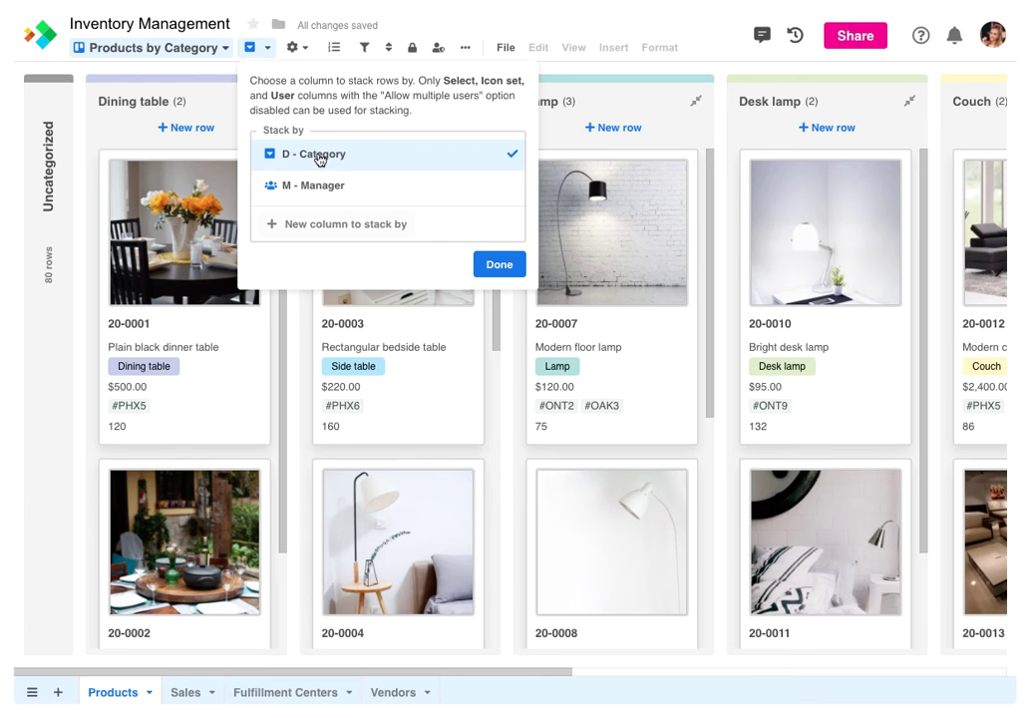
left_click(296, 49)
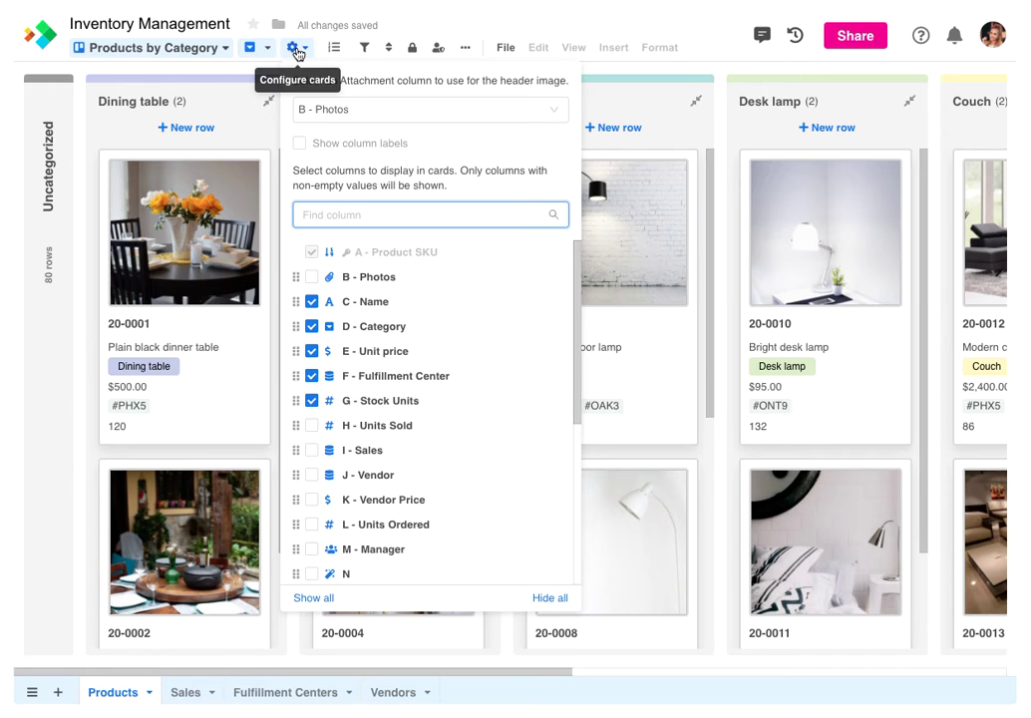
Remove the card header photo and show column labels on the cards
left_click(356, 110)
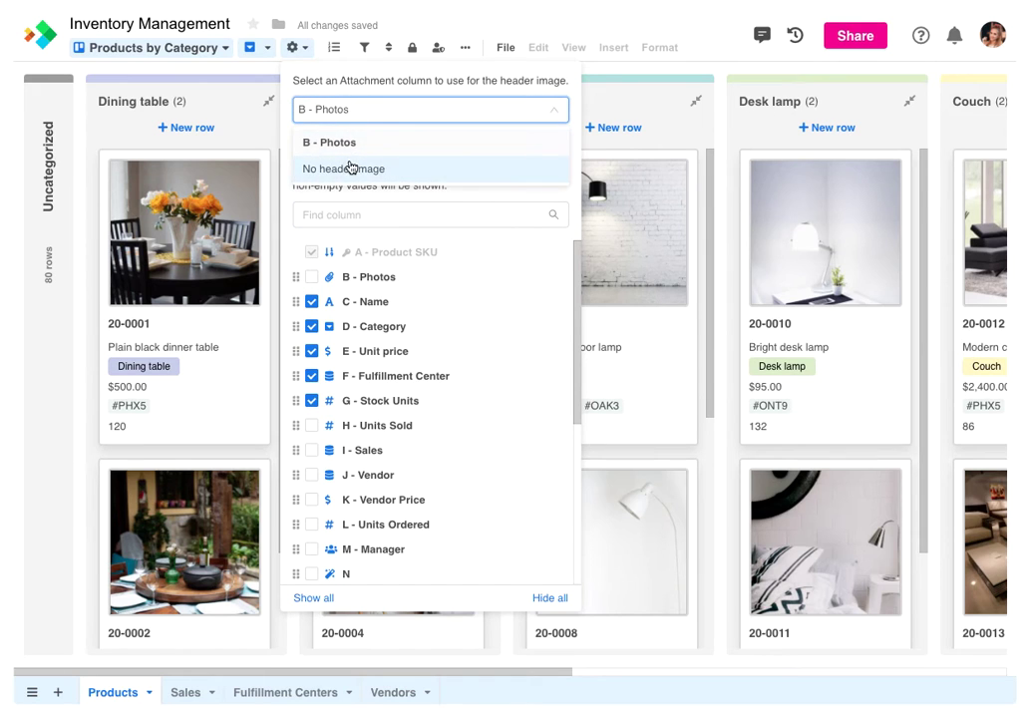
left_click(329, 169)
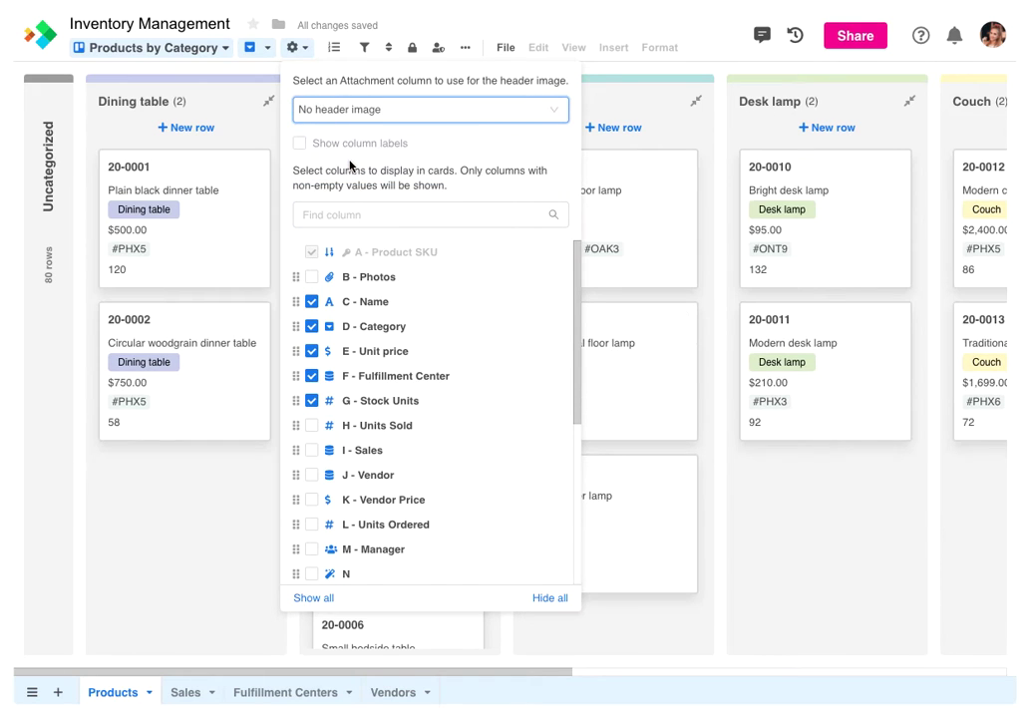
left_click(299, 145)
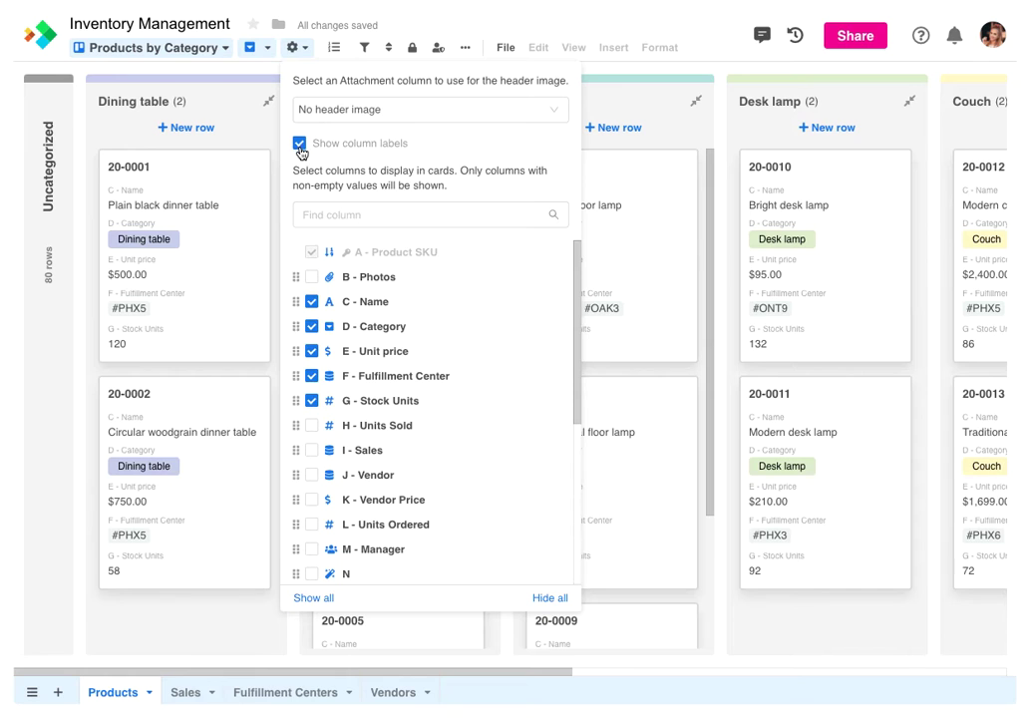
Hide Category, add Units Sold, Sales, Vendor Price and Photos, and move Unit price first
left_click(312, 327)
left_click(312, 426)
left_click(312, 451)
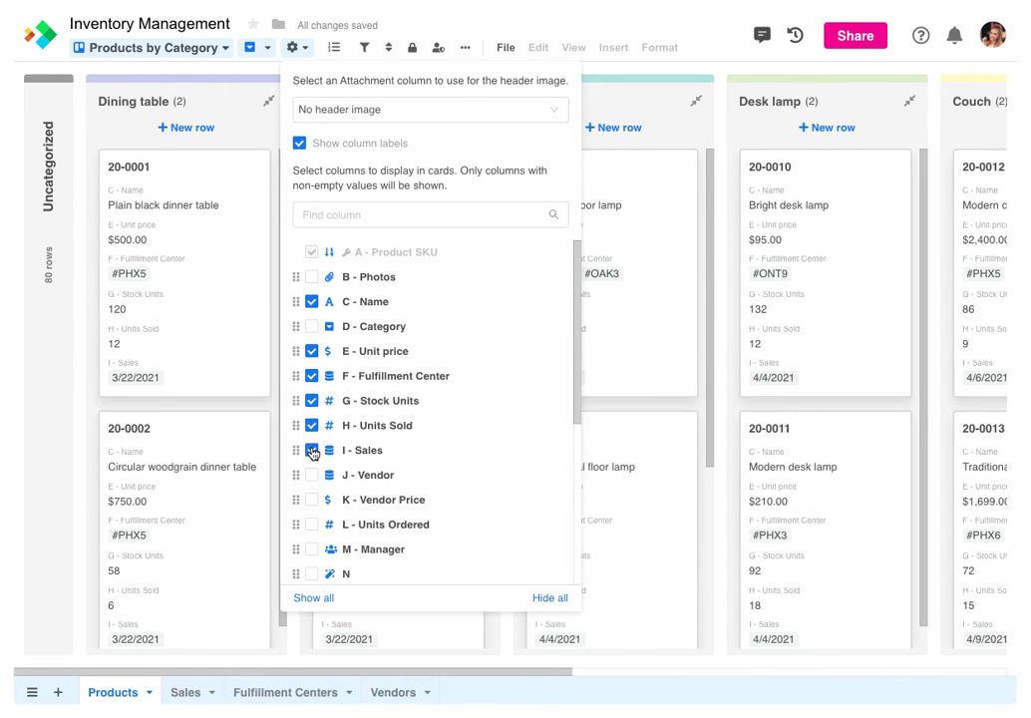
left_click(312, 500)
left_click(312, 277)
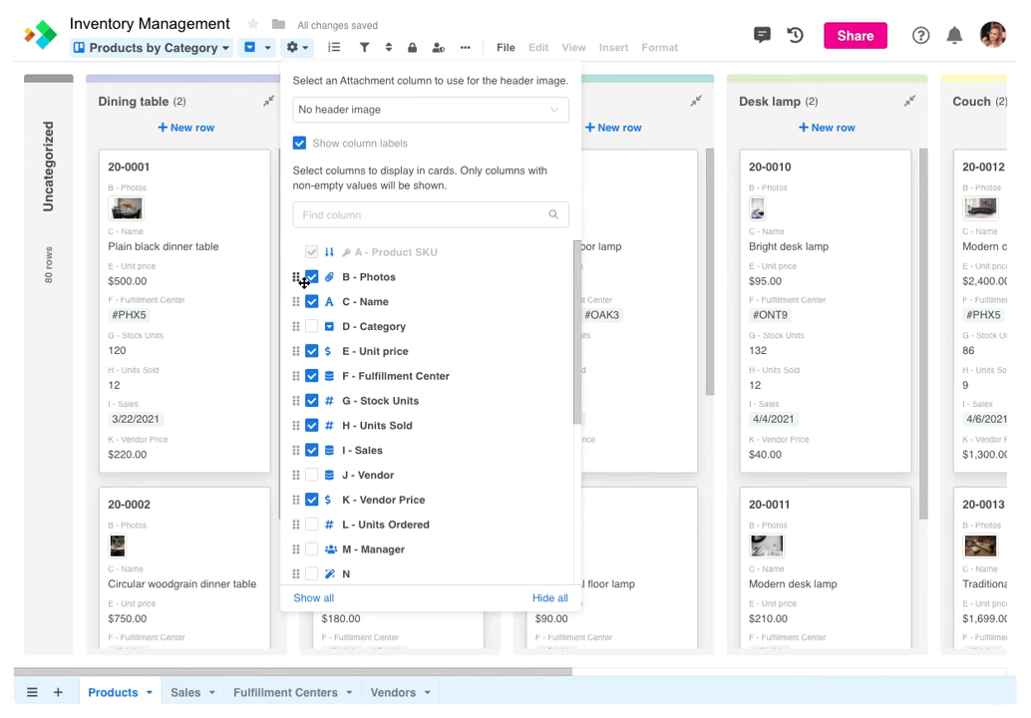
left_click_drag(296, 351, 299, 277)
left_click(292, 49)
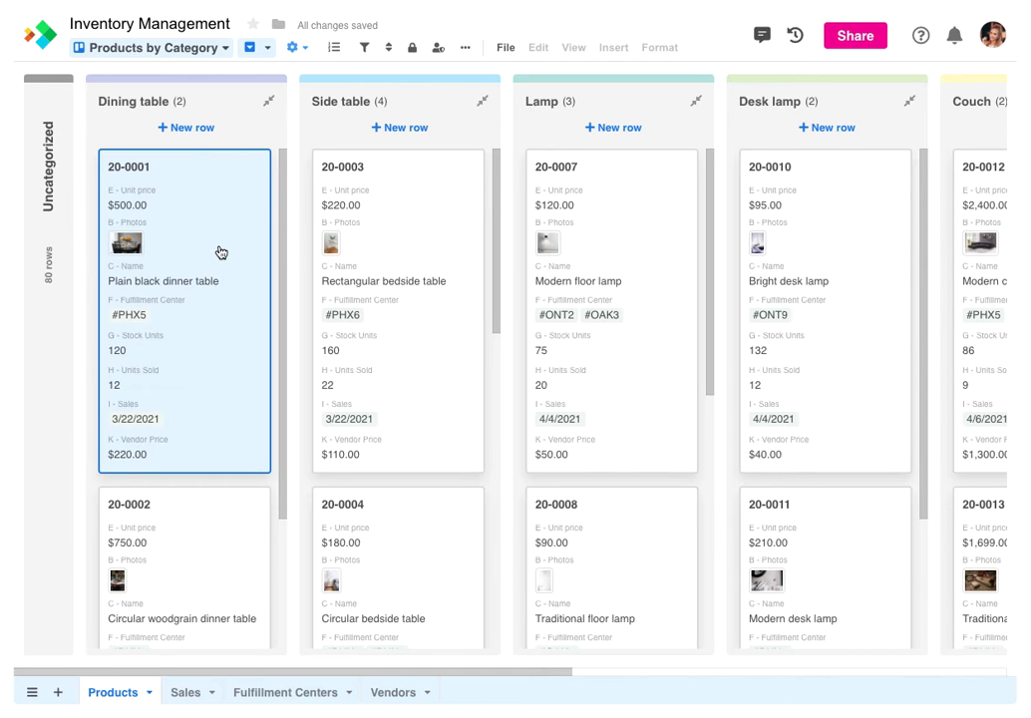
Open product 20-0001's record and its linked #PHX5 fulfillment center record
left_click(220, 252)
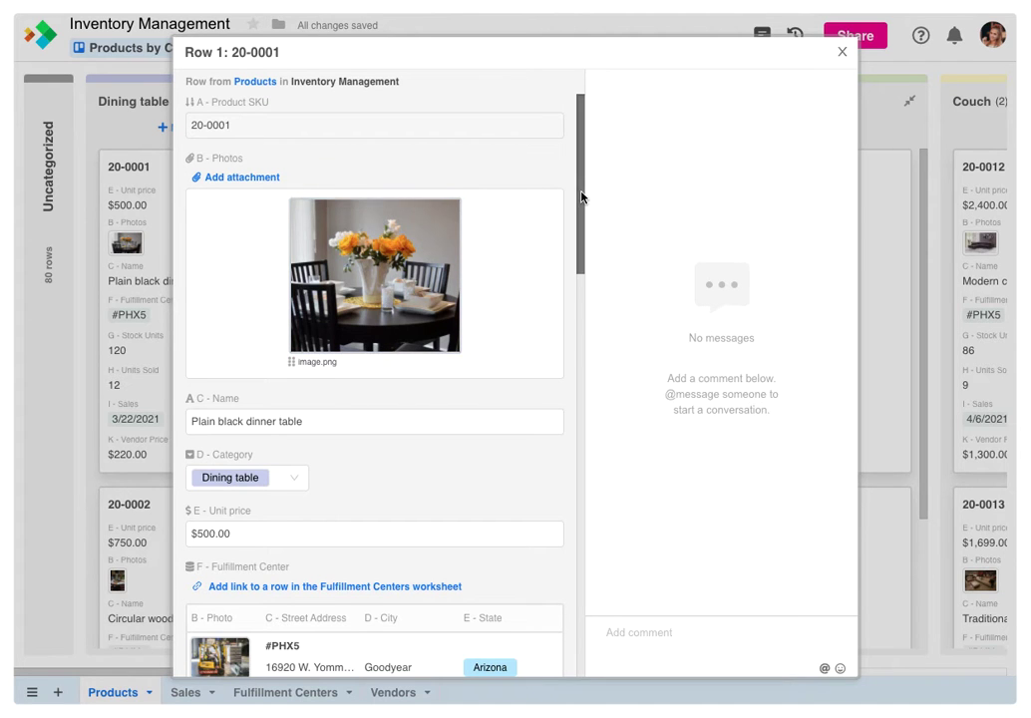
left_click_drag(581, 199, 568, 257)
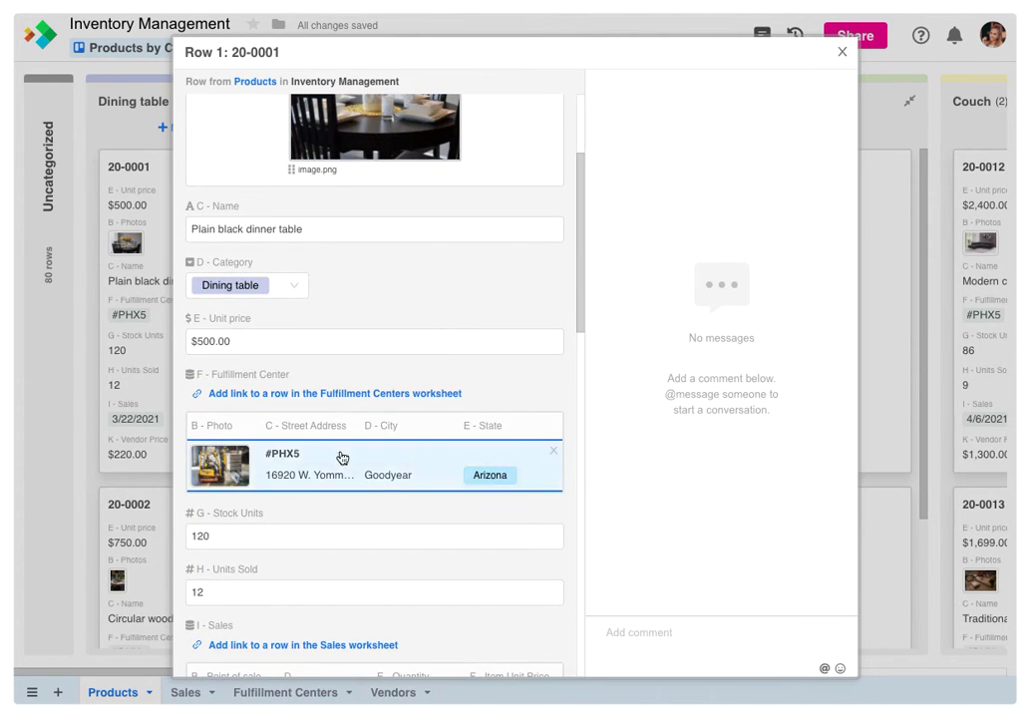
left_click(340, 457)
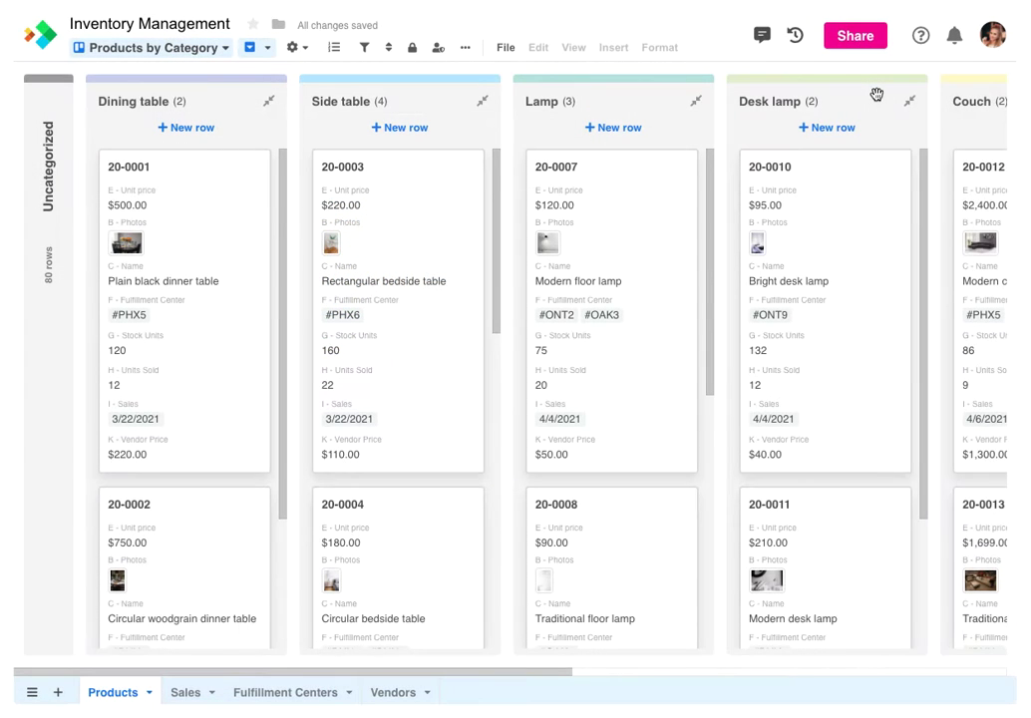
Move the Modern floor lamp card 20-0007 from the Lamp stack into Desk lamp
left_click(597, 248)
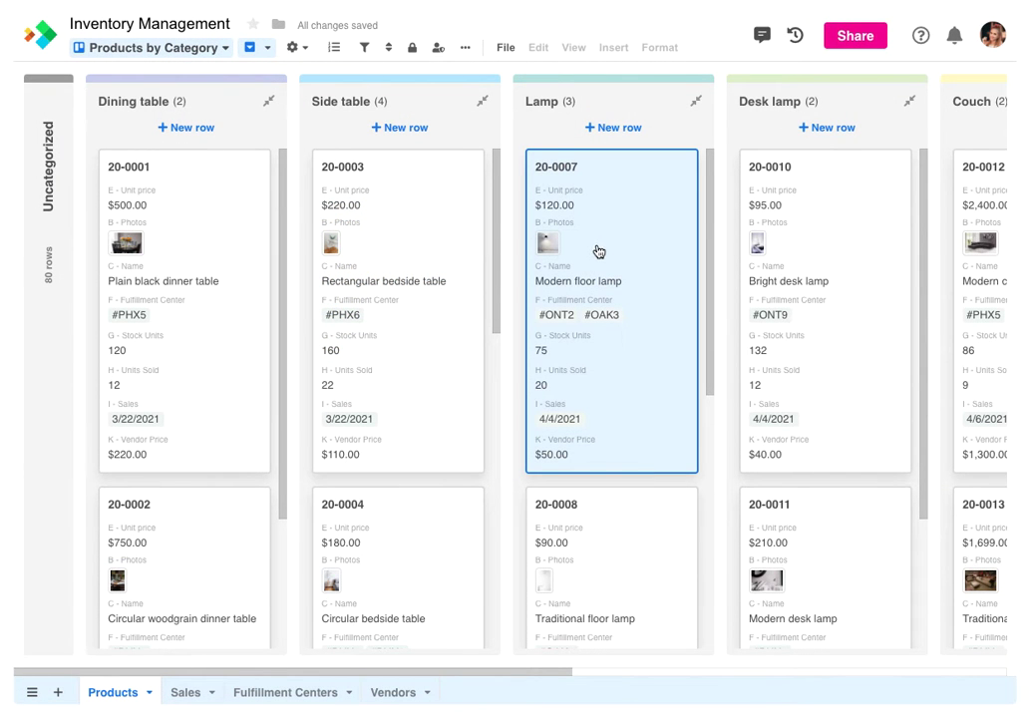
left_click_drag(594, 250, 809, 255)
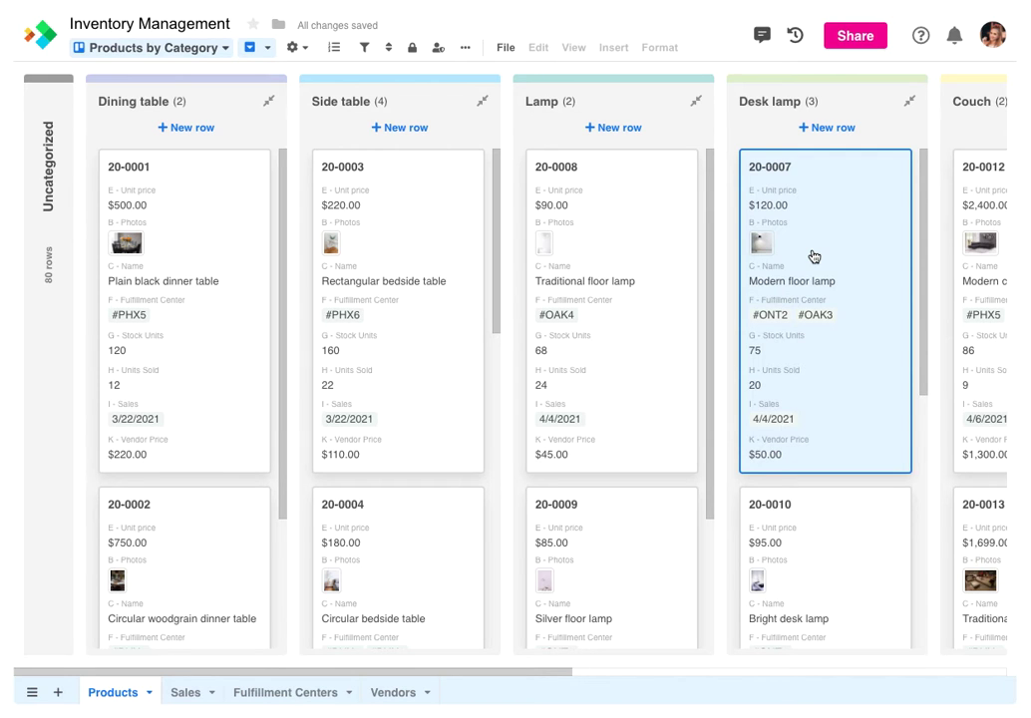
left_click(183, 52)
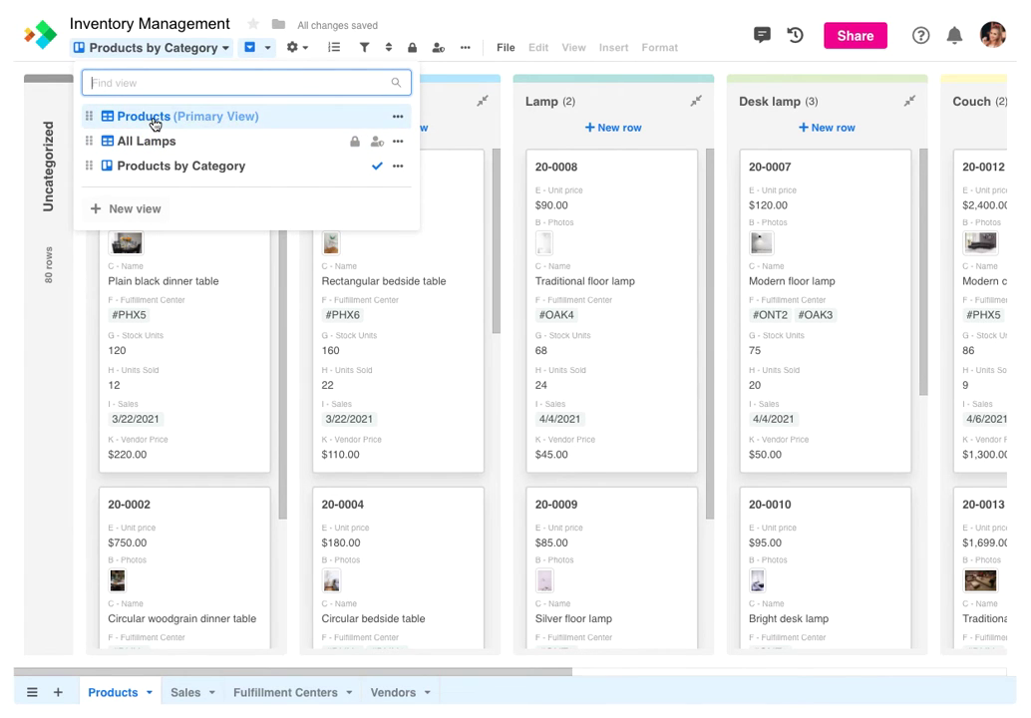
Switch back to Products (Primary View) and check that cell D7 reads Desk lamp
left_click(151, 118)
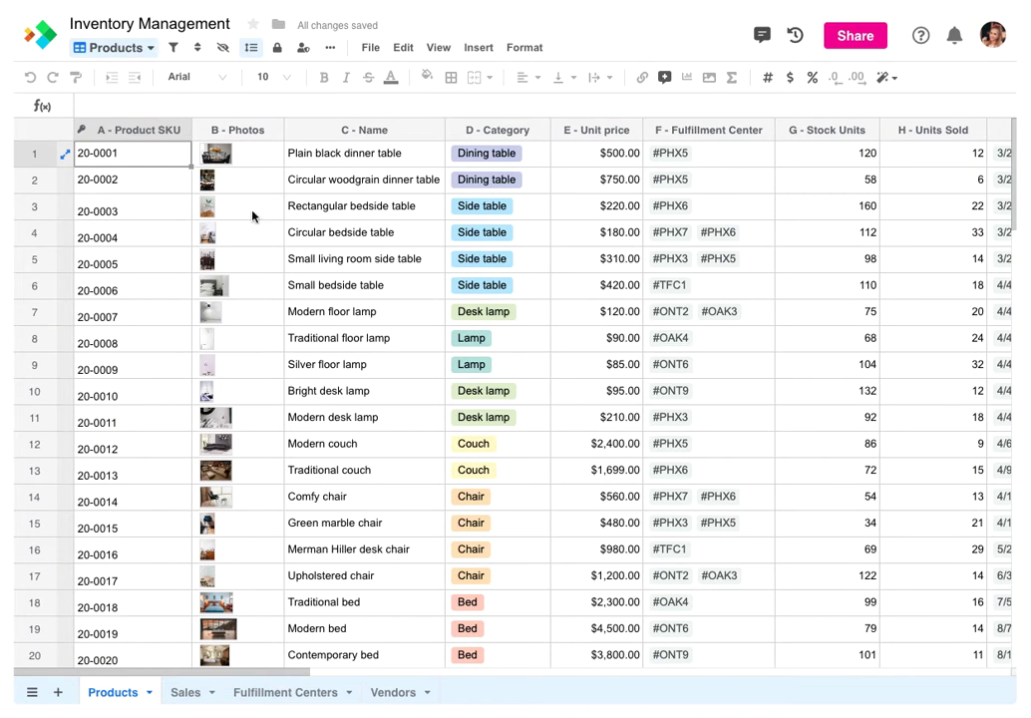
left_click(534, 321)
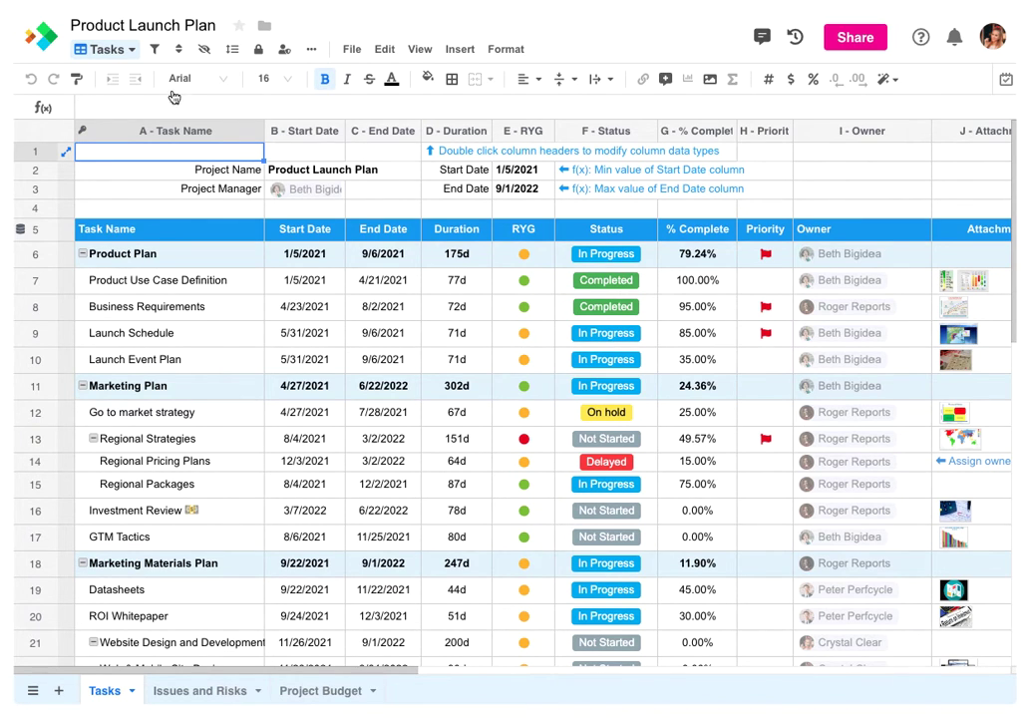
Create a Gantt view named 'Launch Timeline' for Tasks, leaving project management settings unchanged
left_click(110, 49)
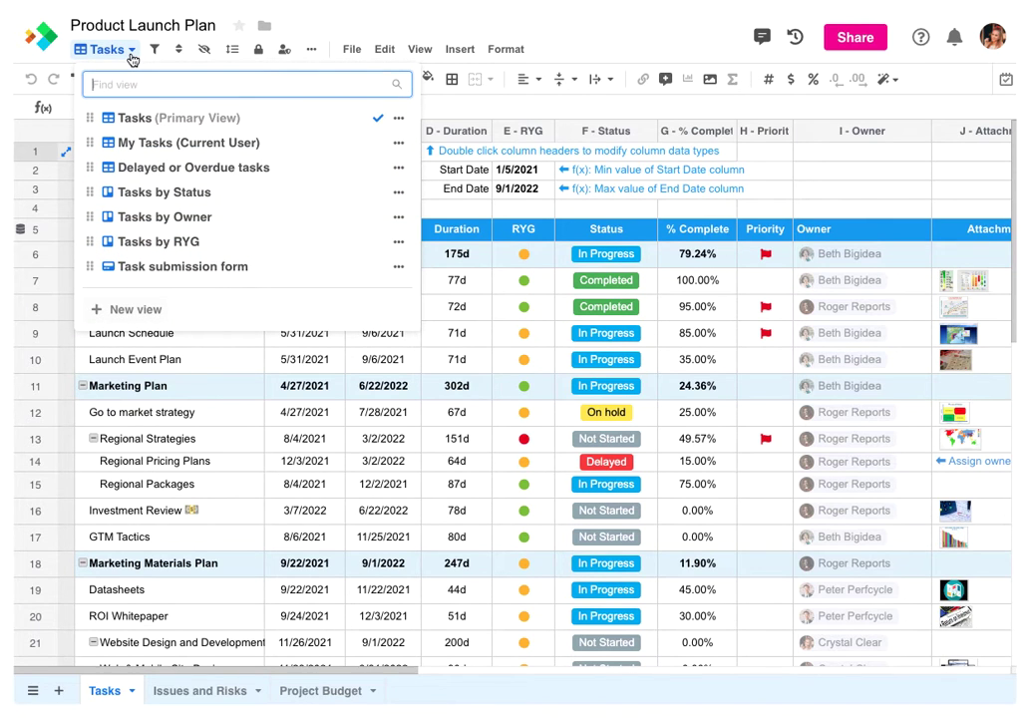
left_click(128, 310)
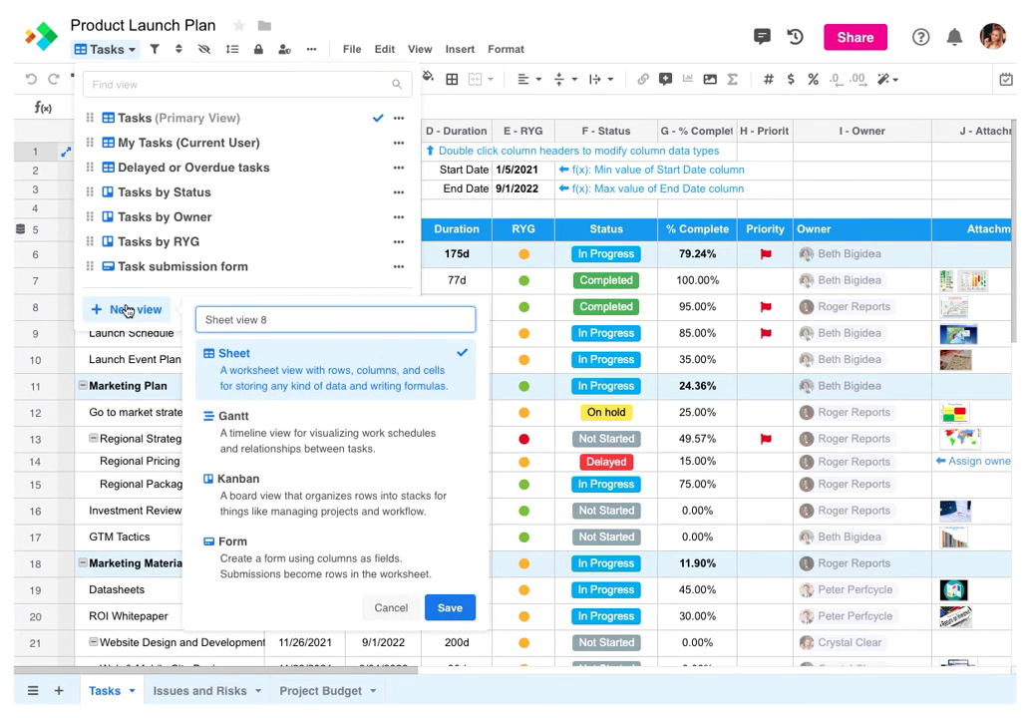
left_click(255, 433)
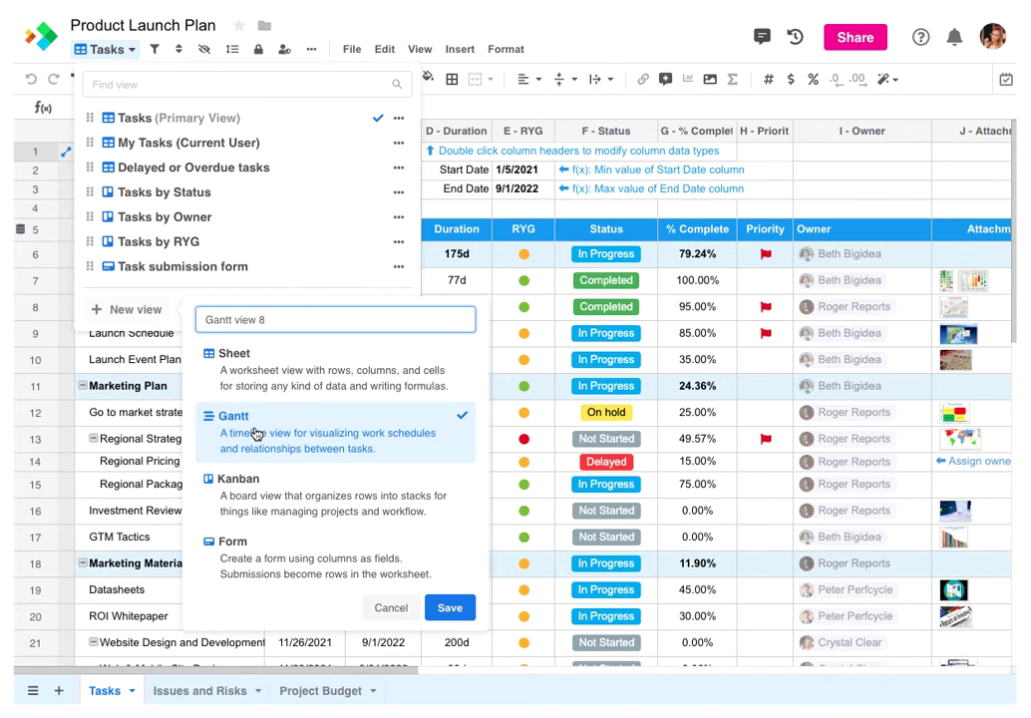
key("ctrl+a")
type("Launch Timeline")
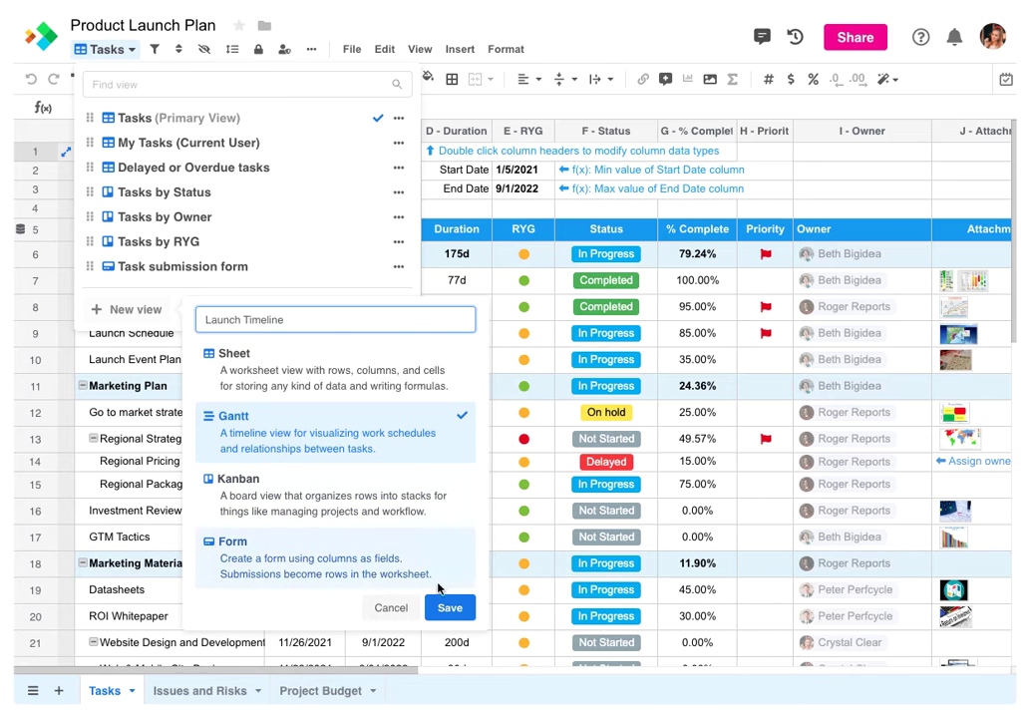
left_click(450, 607)
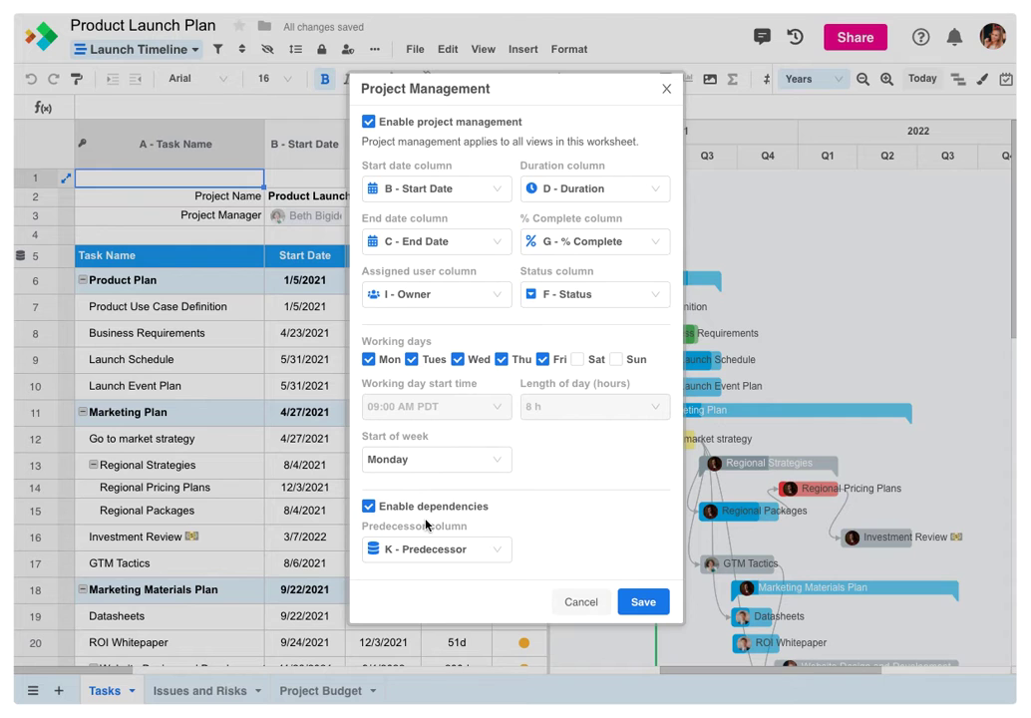
left_click(667, 91)
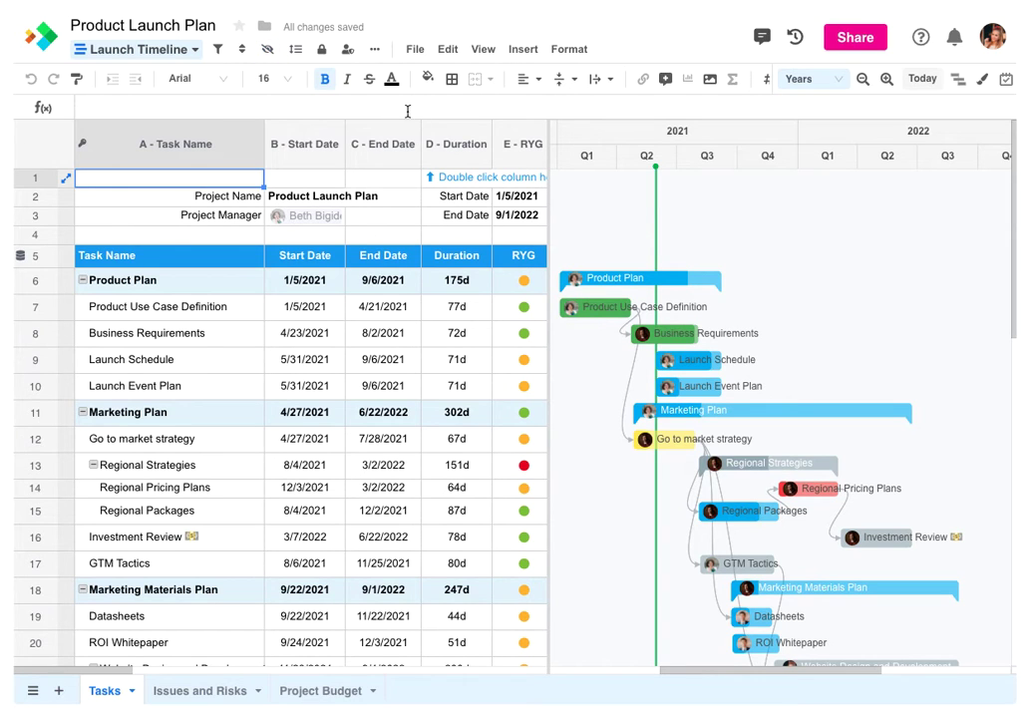
left_click(863, 83)
left_click(863, 84)
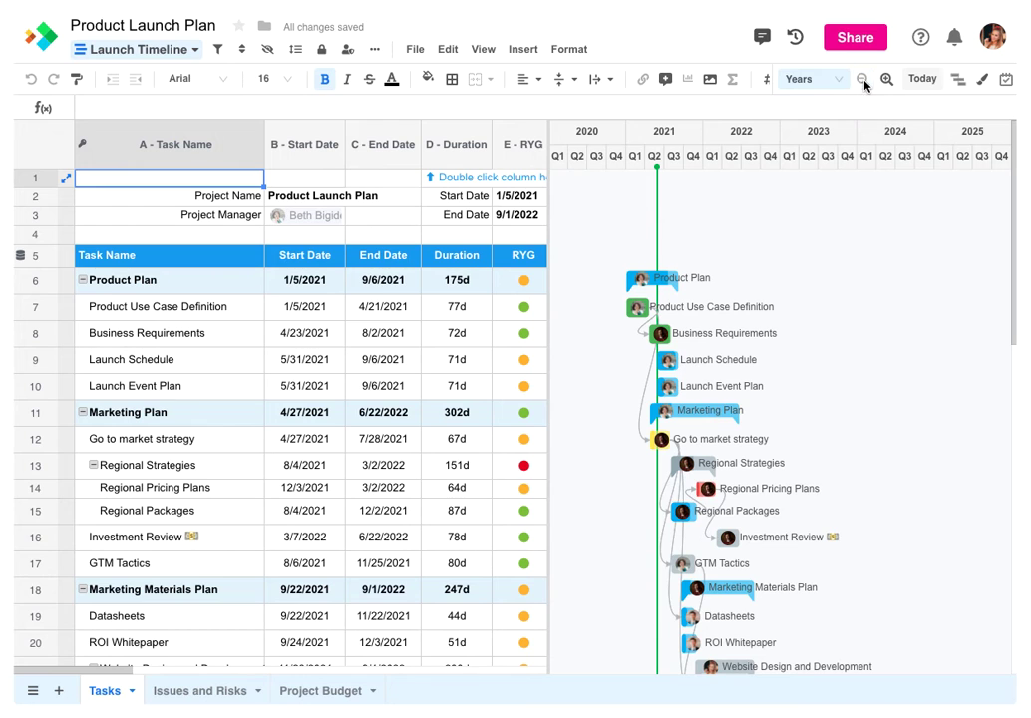
left_click(885, 82)
left_click(885, 82)
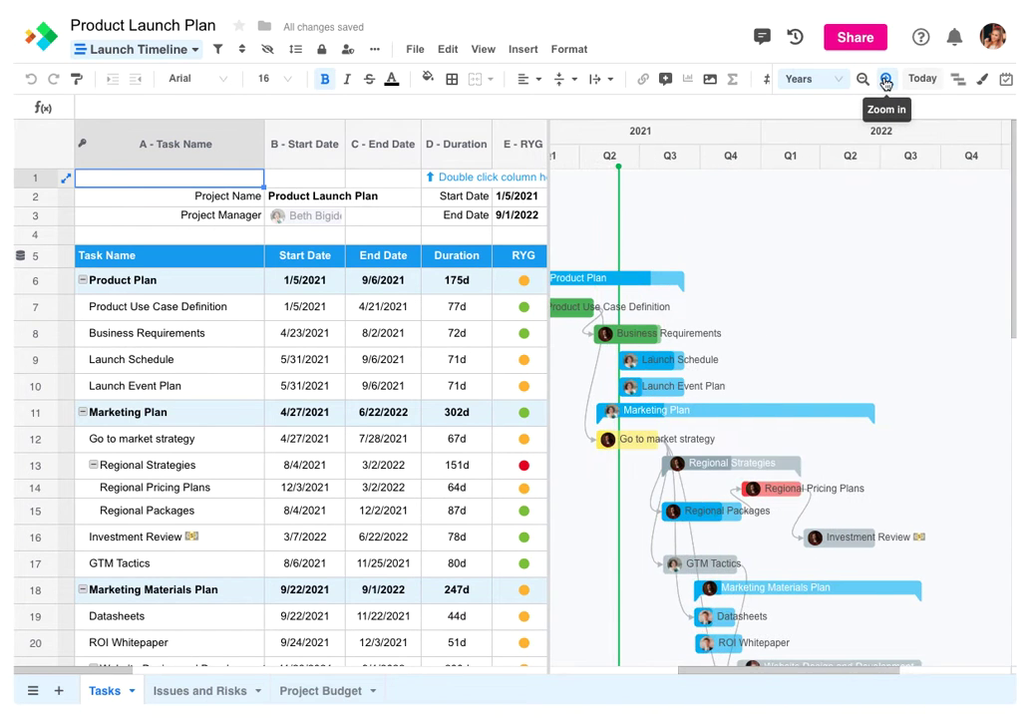
left_click_drag(817, 671, 793, 672)
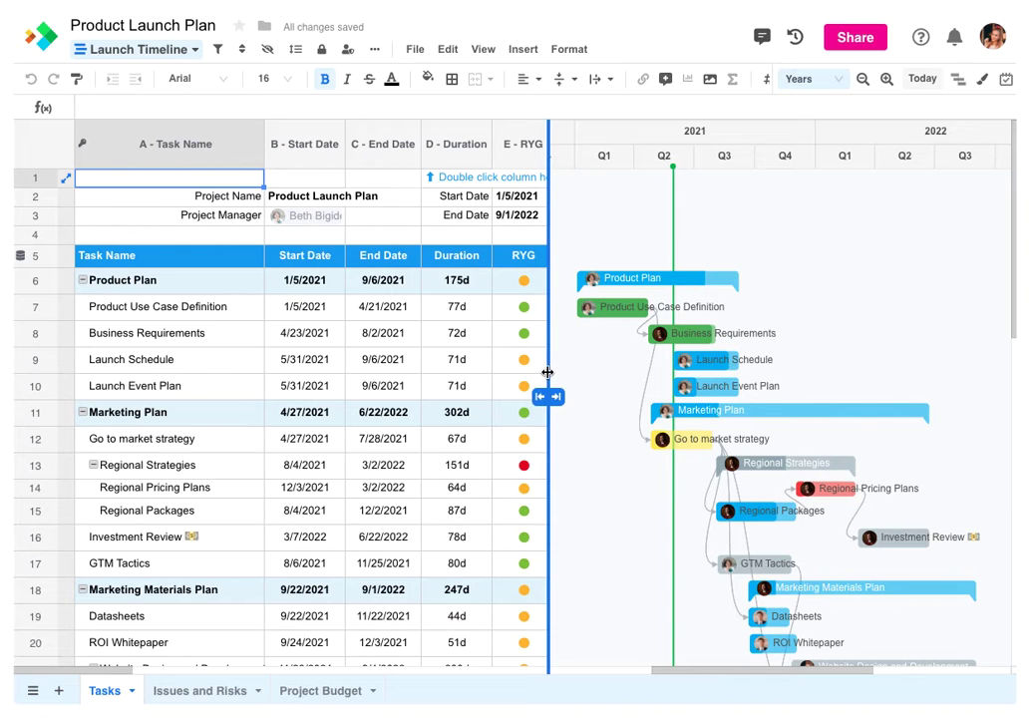
left_click_drag(548, 378, 552, 411)
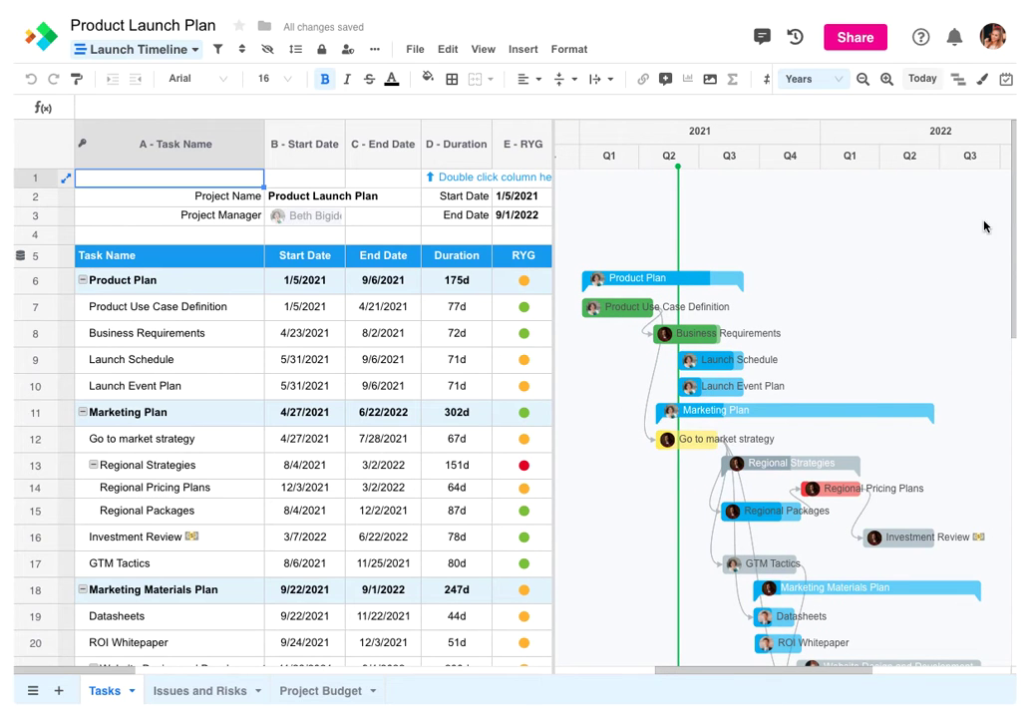
Enlarge the Go to market strategy row and reschedule Launch Event Plan to 9/27/2021–4/1/2022
mouse_move(1010, 218)
left_mouse_down()
mouse_move(1002, 350)
mouse_move(1010, 218)
left_mouse_up()
left_click_drag(33, 451, 31, 478)
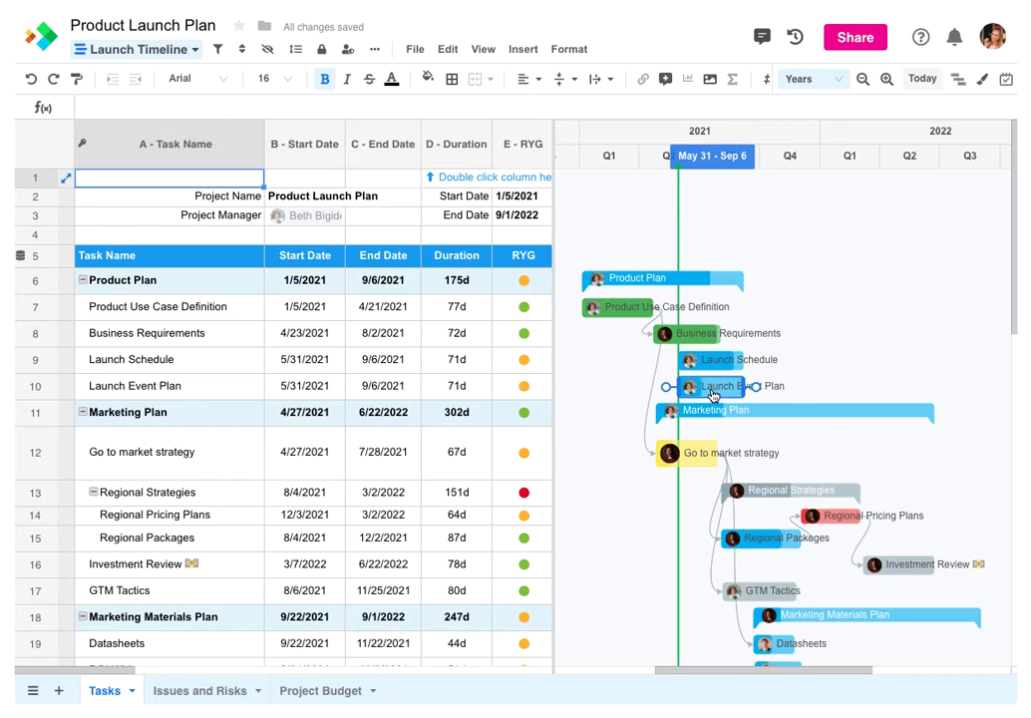
left_click_drag(712, 395, 822, 394)
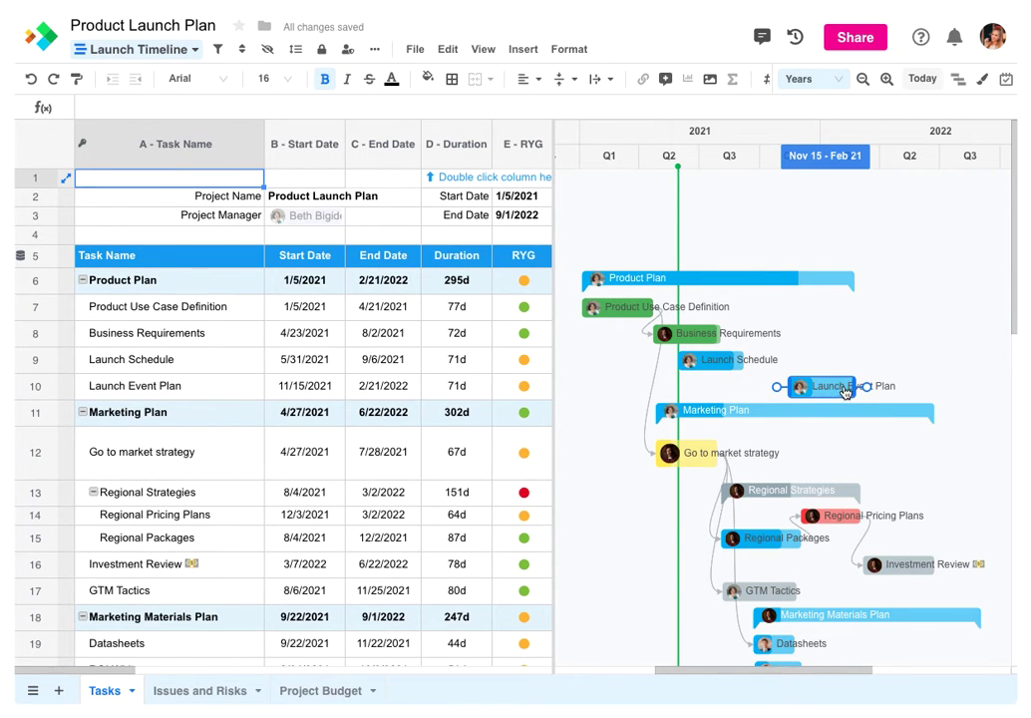
left_click_drag(853, 386, 881, 386)
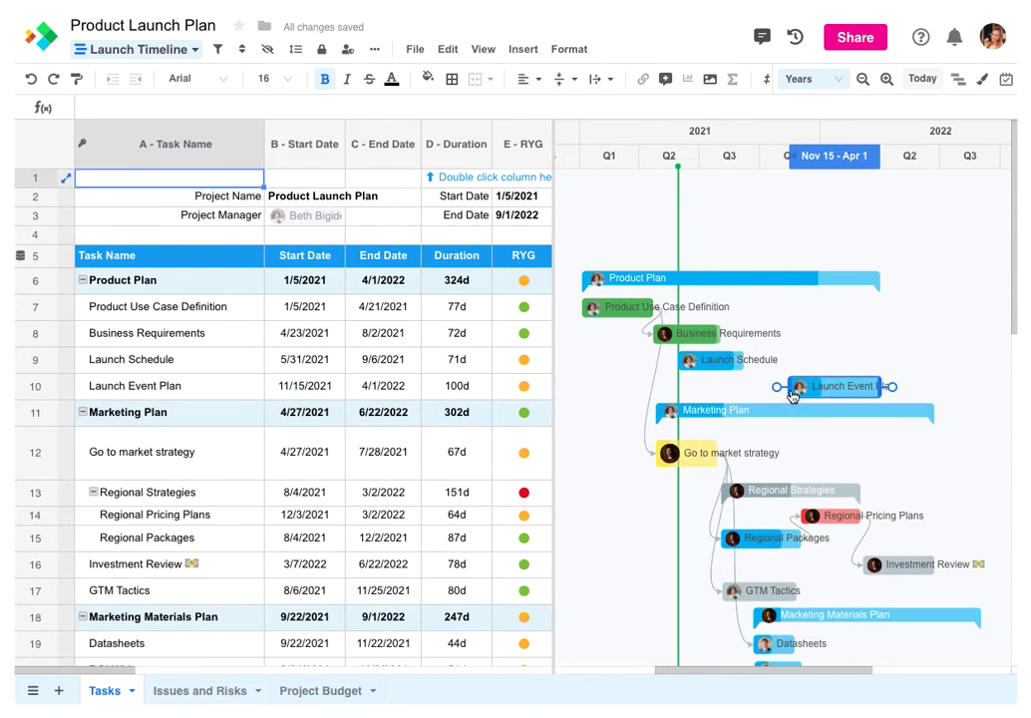
left_click_drag(789, 388, 757, 389)
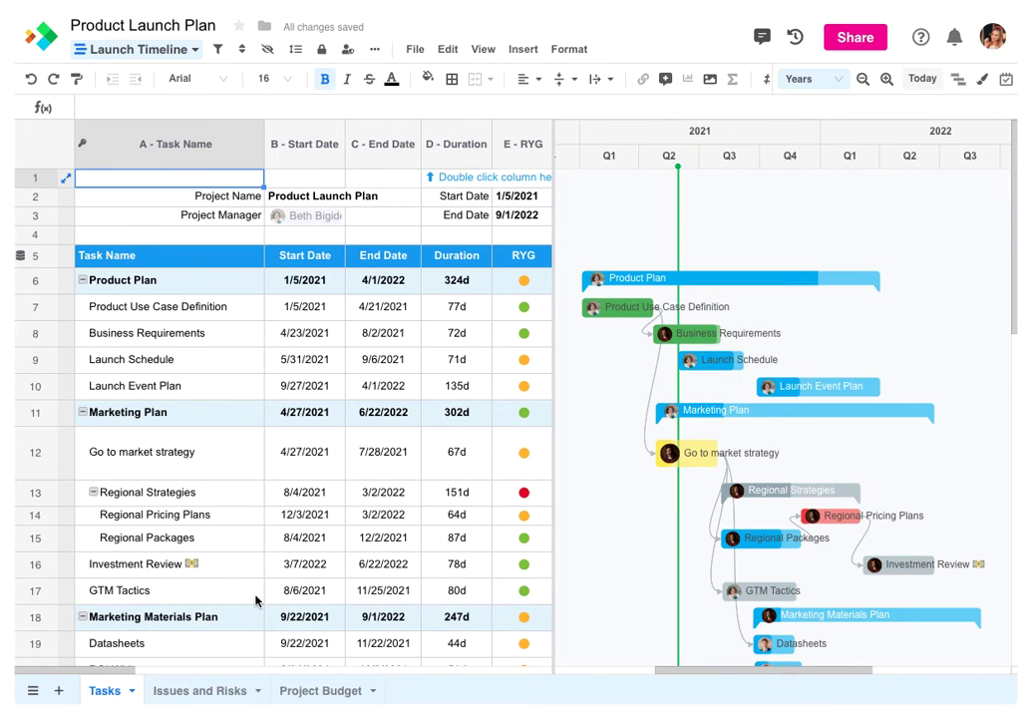
left_click_drag(117, 674, 213, 673)
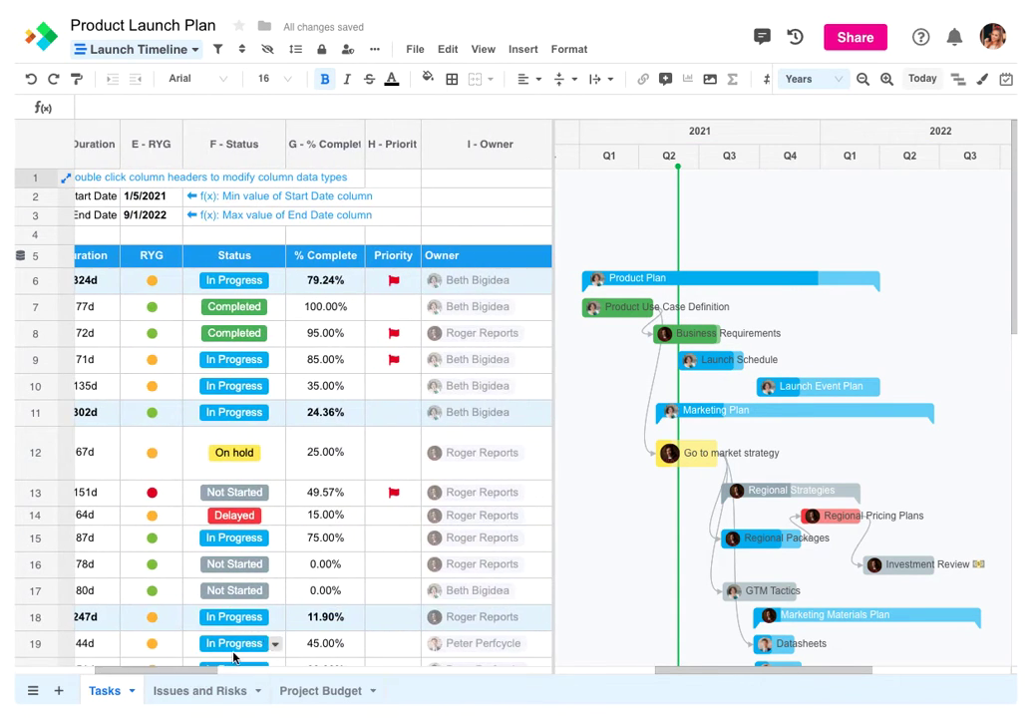
Change Launch Event Plan's % Complete from 35% to 85% and select row 10
left_click(344, 389)
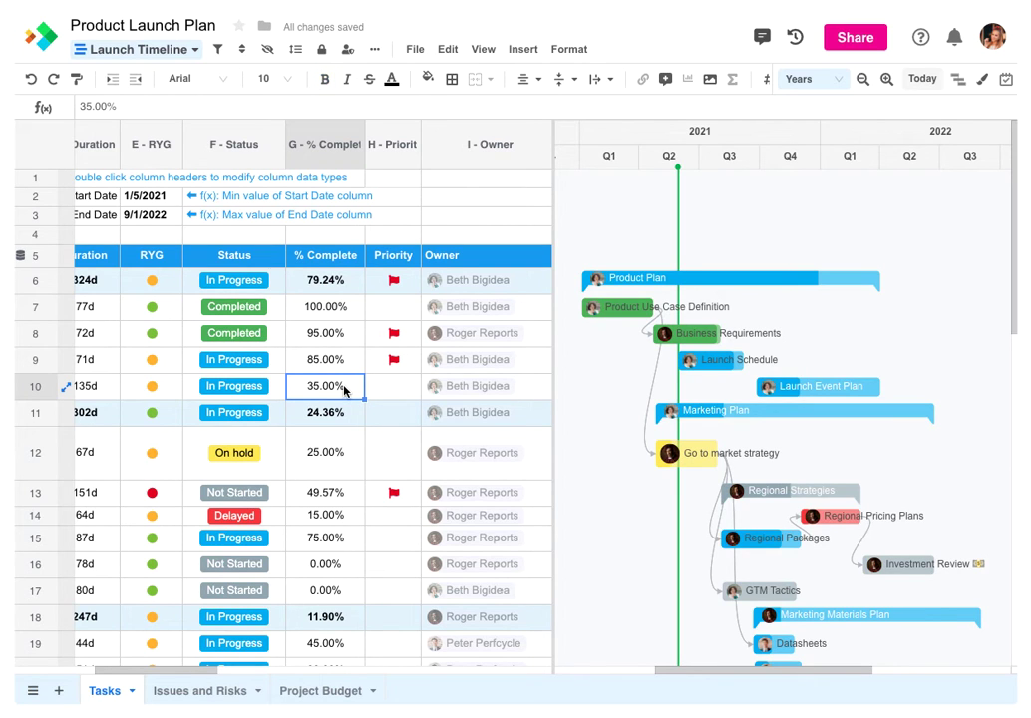
type("85")
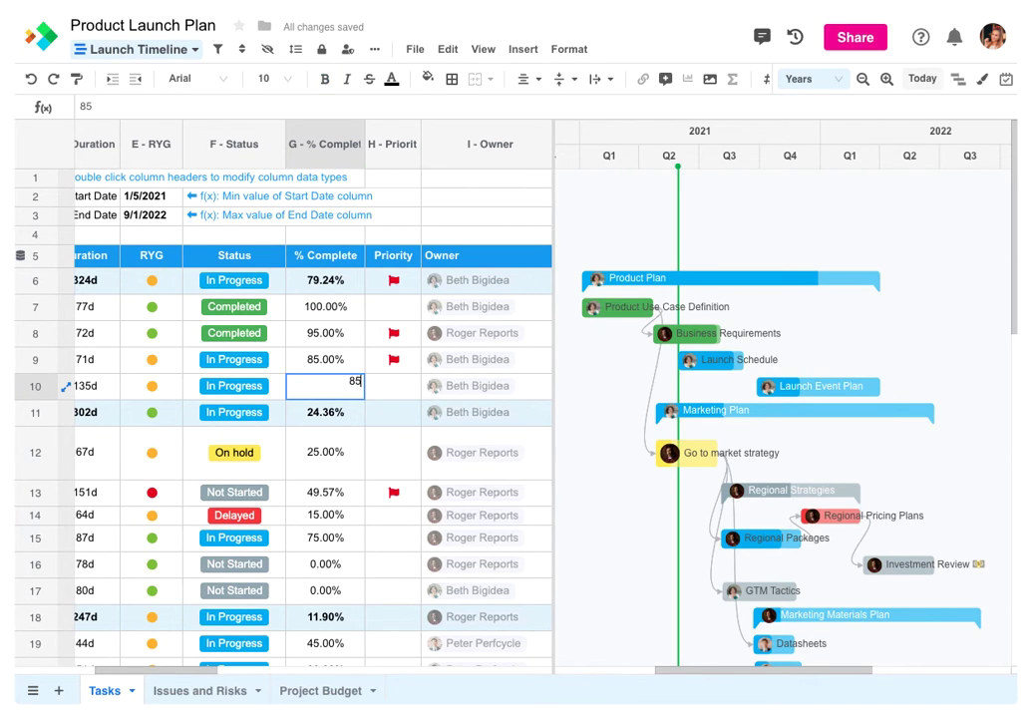
key("Return")
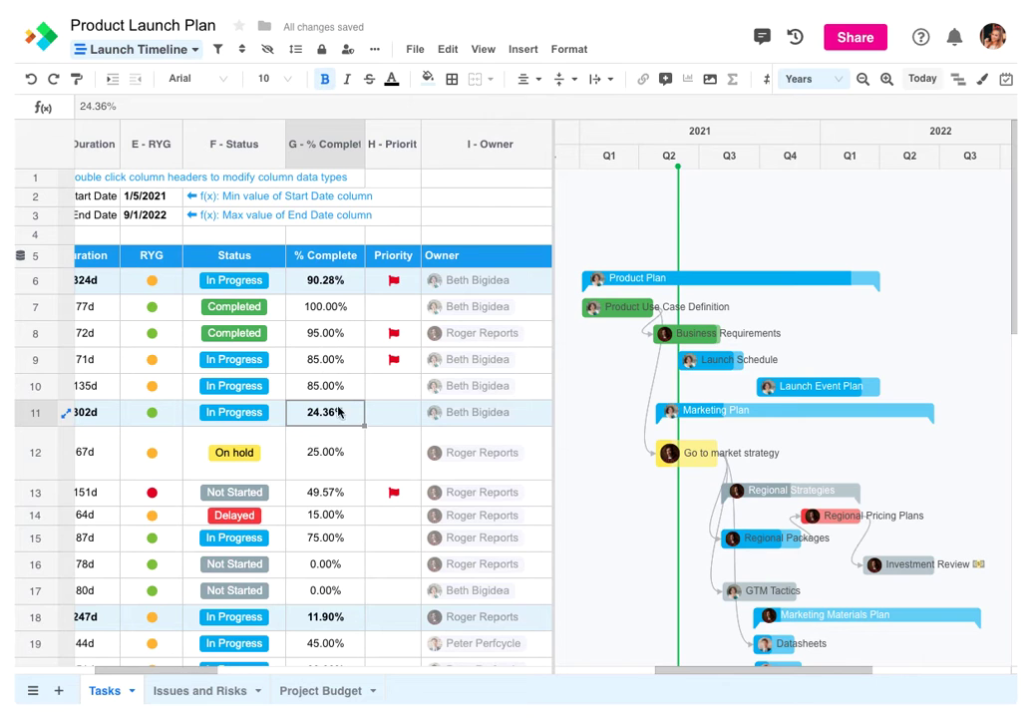
left_click_drag(165, 672, 43, 682)
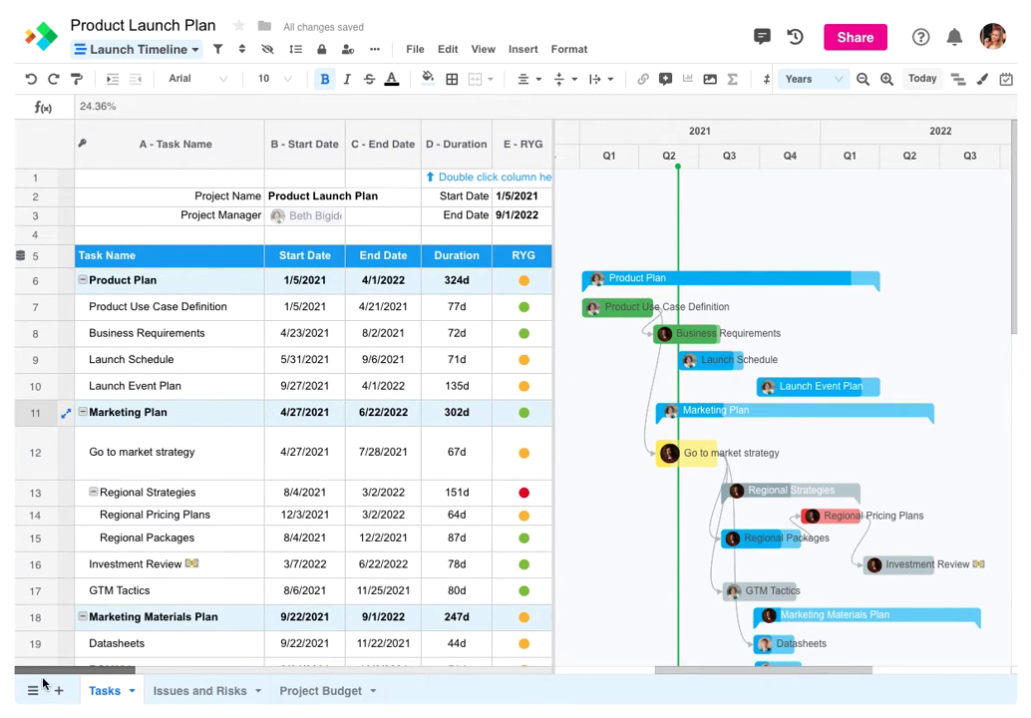
left_click(43, 386)
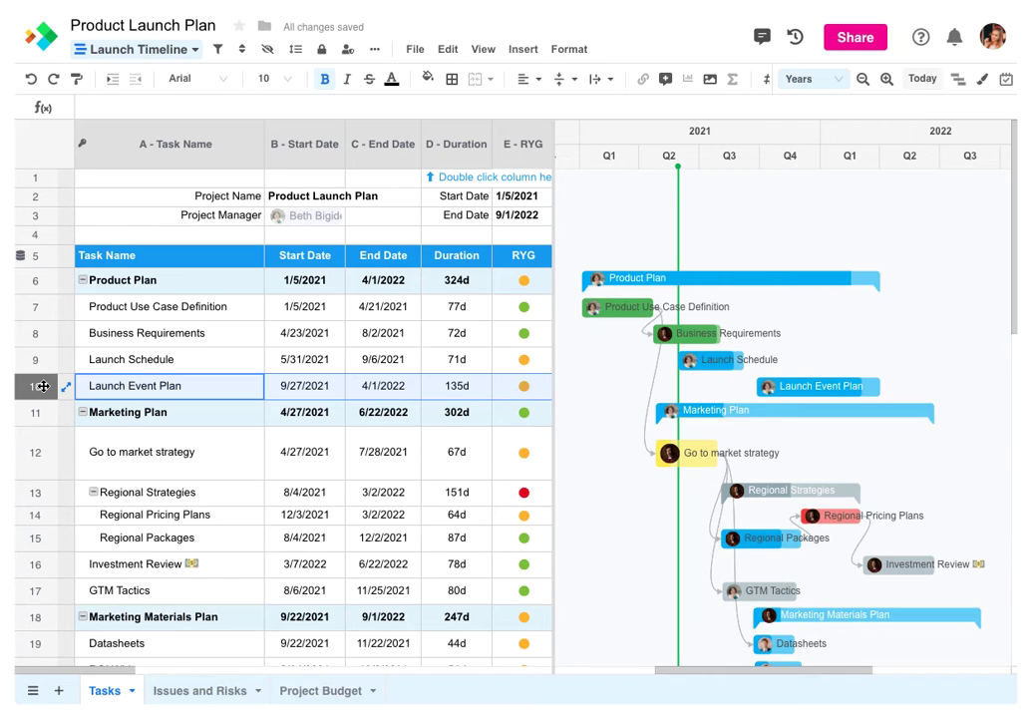
Indent Launch Event Plan under Launch Schedule and retime its bar to 7/15/2021–1/24/2022
left_click(114, 80)
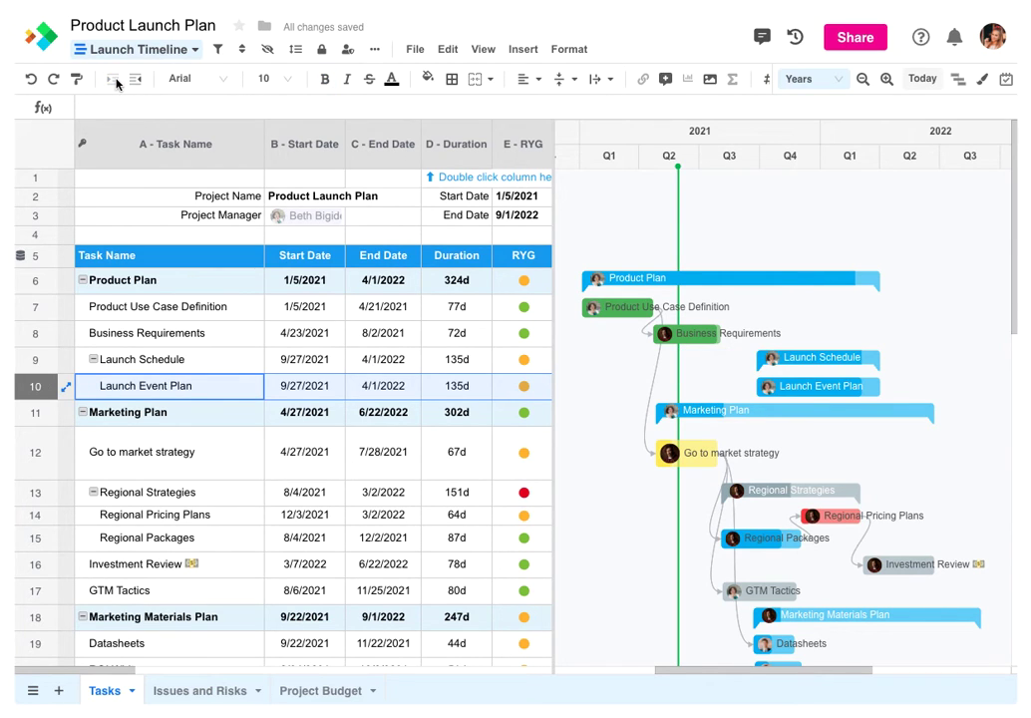
mouse_move(775, 390)
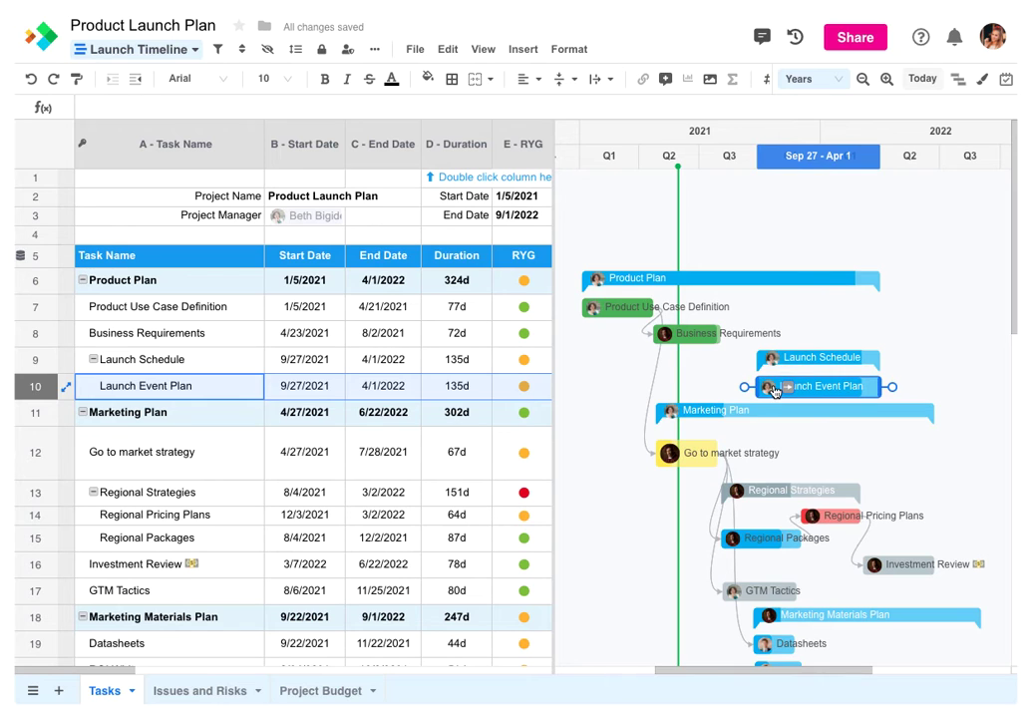
left_click_drag(764, 391, 711, 390)
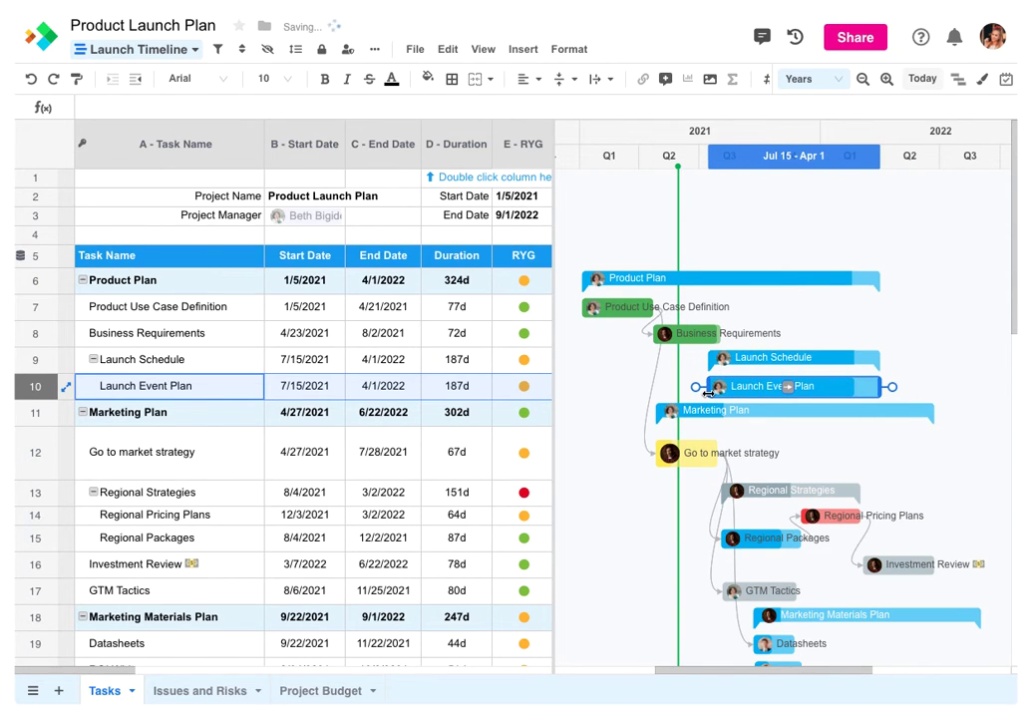
left_click_drag(881, 387, 835, 387)
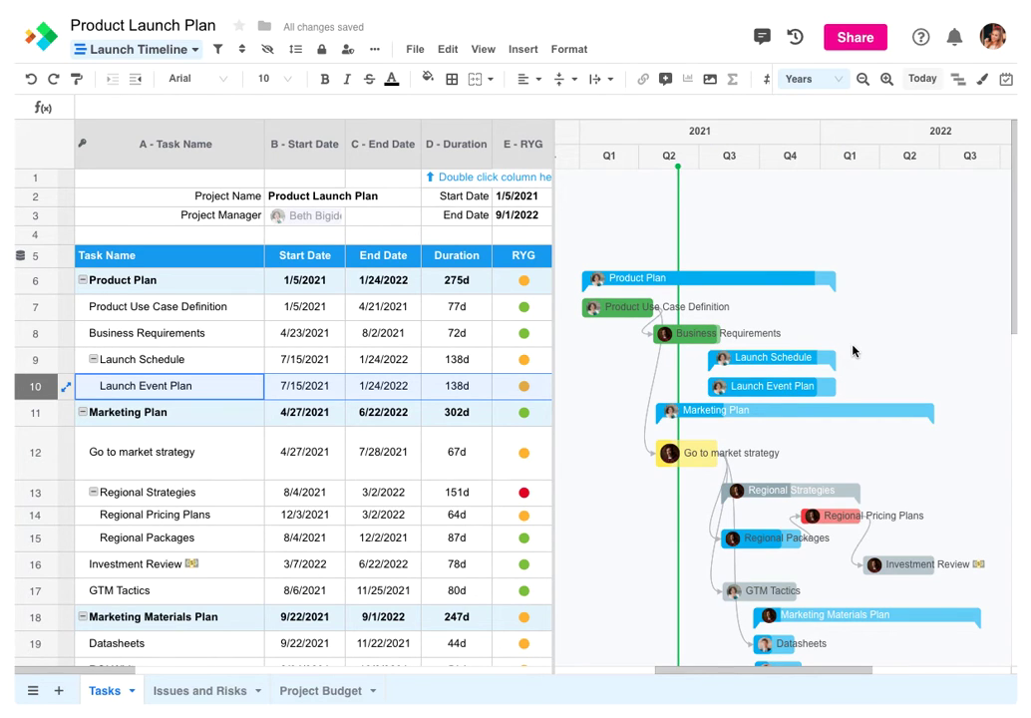
left_click(1006, 79)
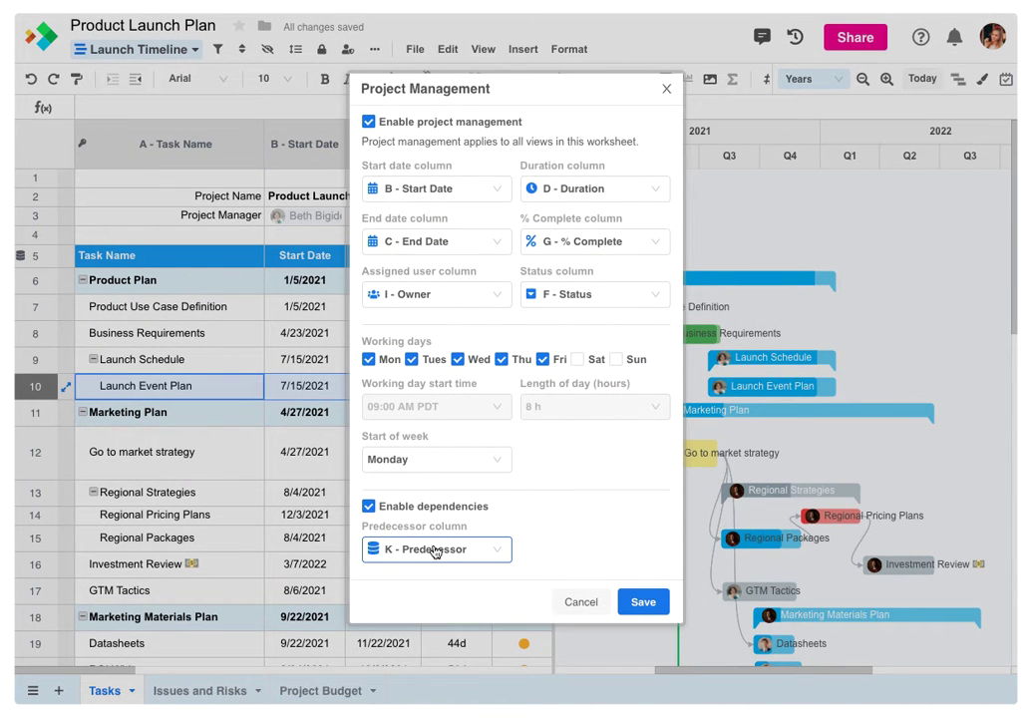
left_click(583, 602)
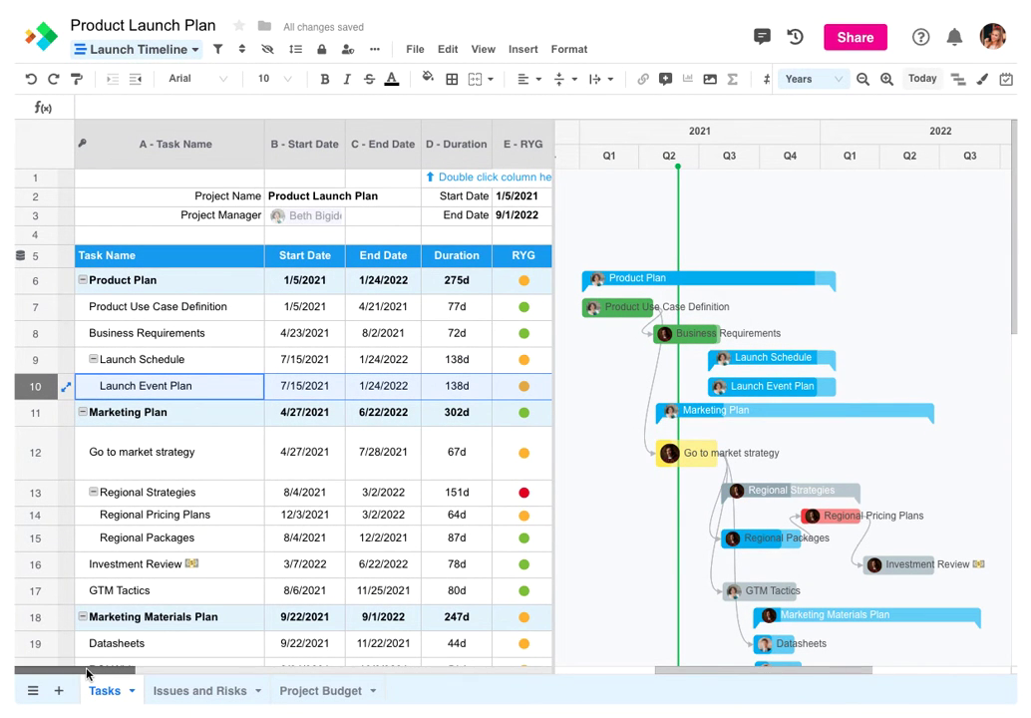
left_click_drag(87, 673, 274, 670)
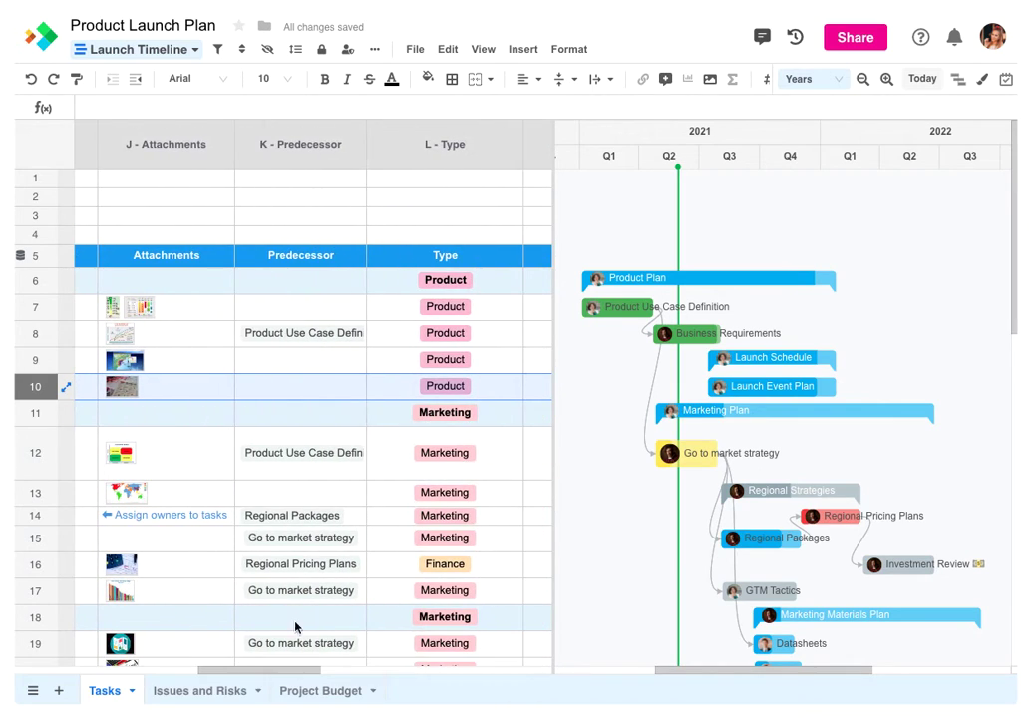
double_click(327, 151)
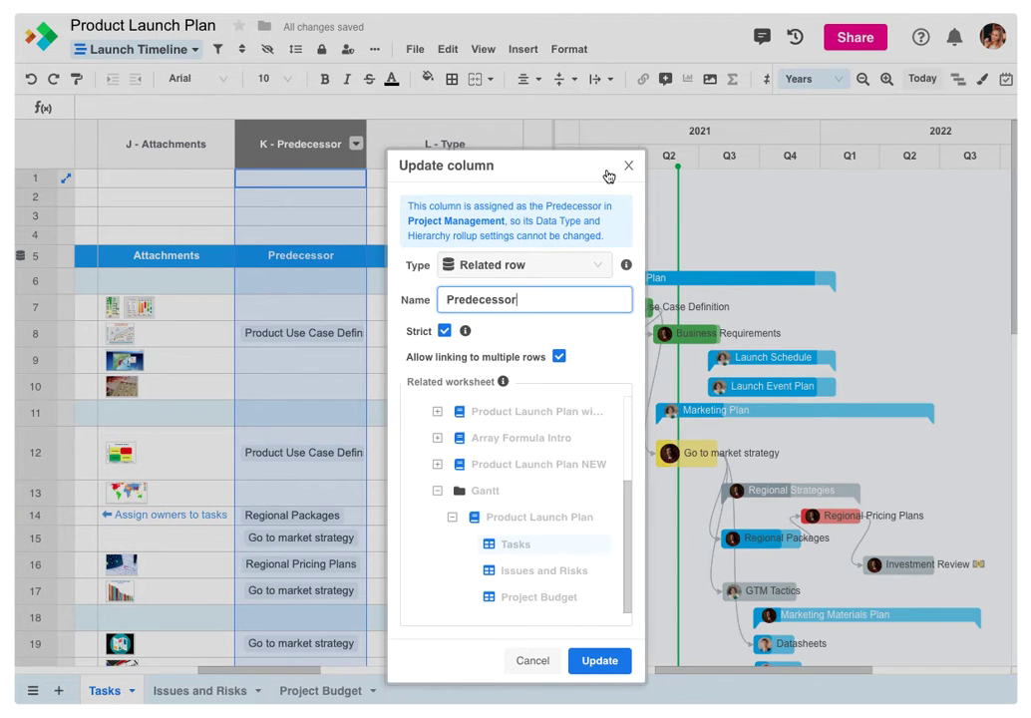
left_click(627, 168)
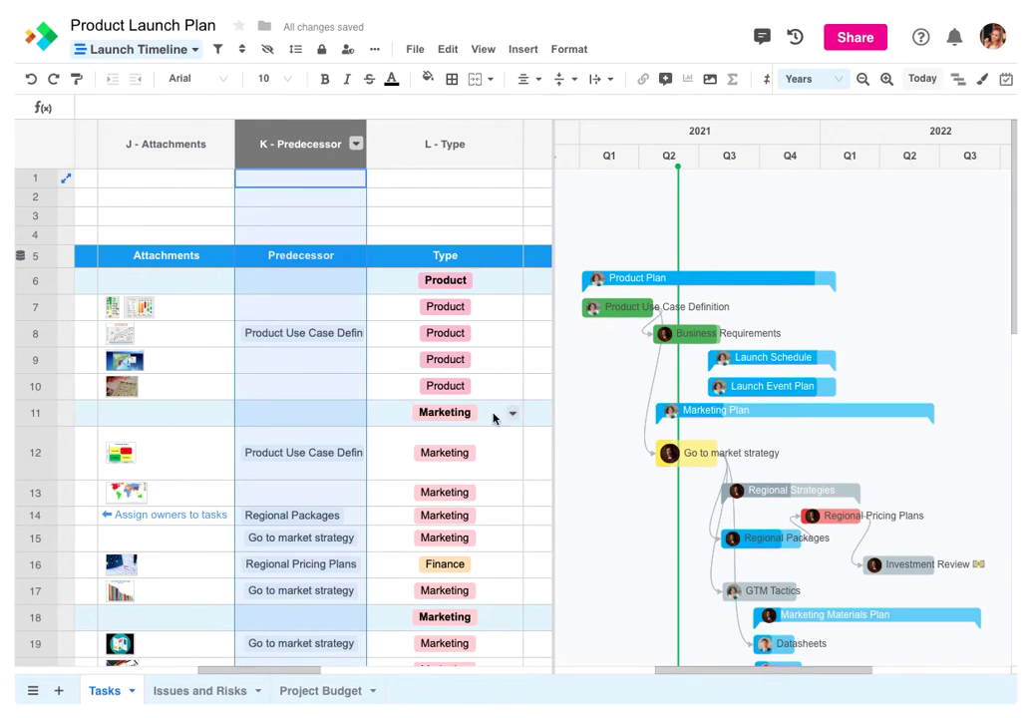
left_click_drag(269, 669, 182, 674)
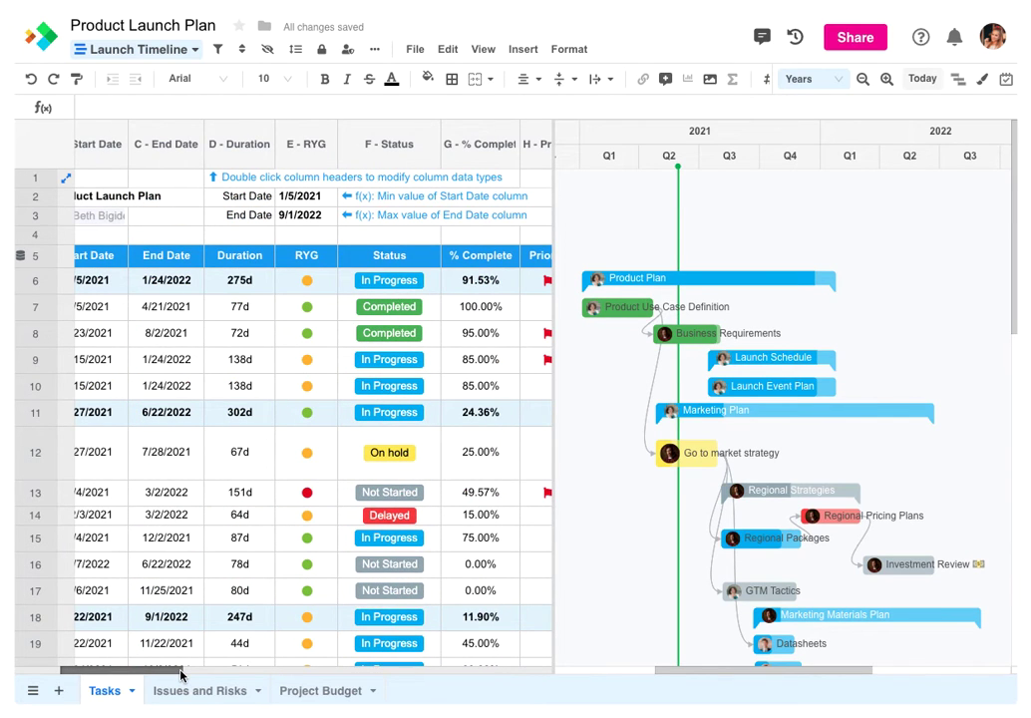
Extend Go to market strategy to end Sep 27, then move Investment Review earlier and undo it
left_click(684, 454)
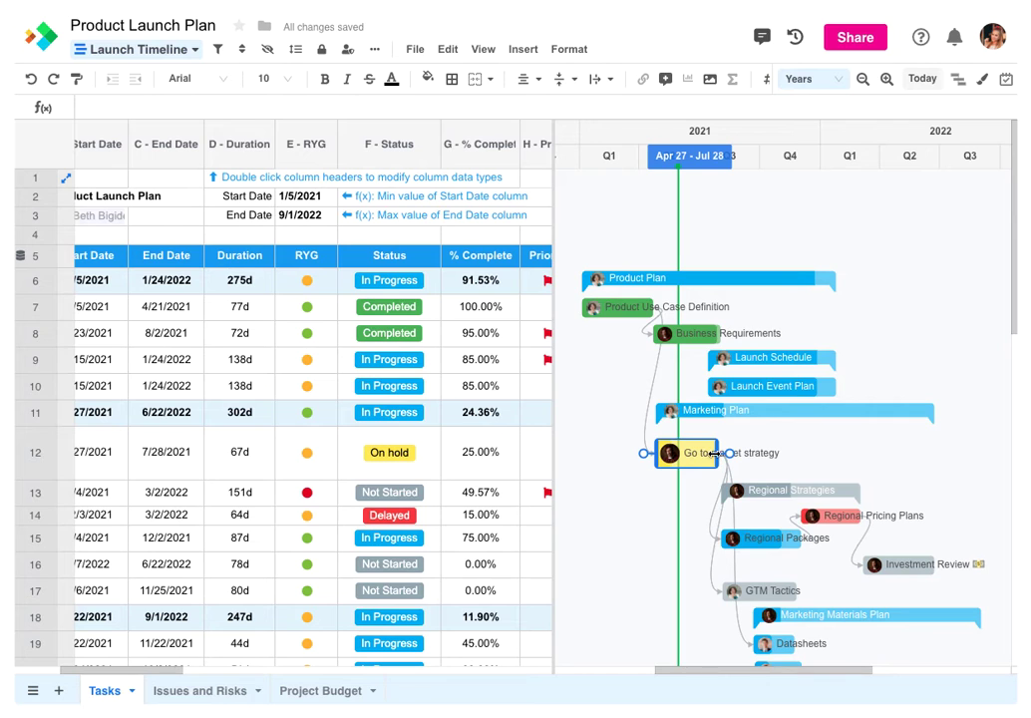
left_click_drag(715, 453, 758, 452)
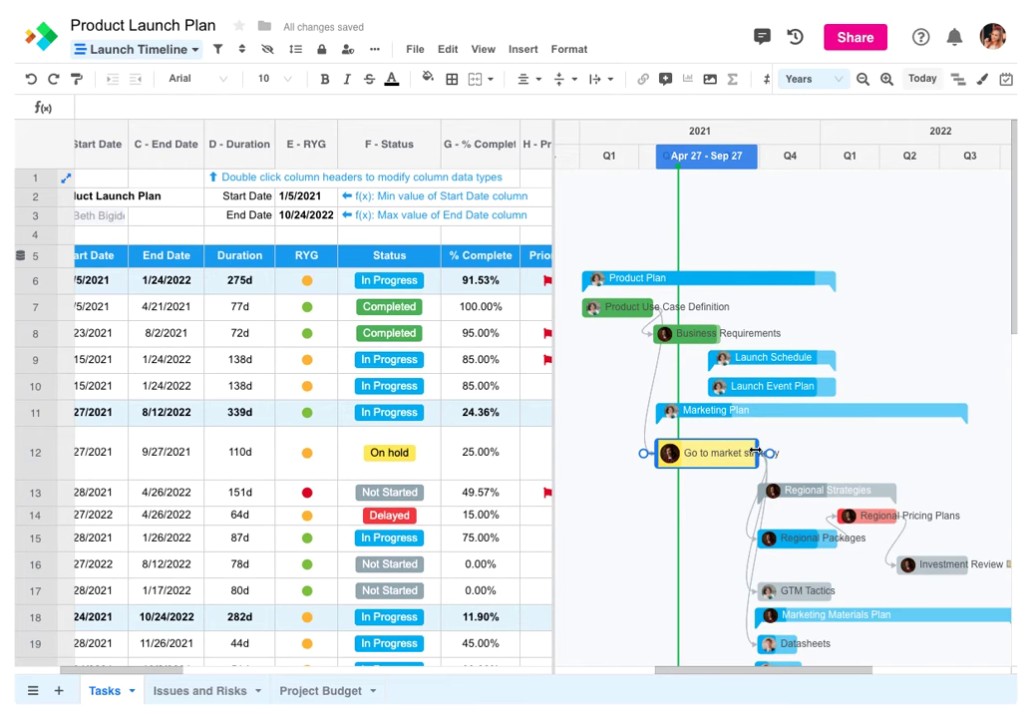
left_click_drag(932, 565, 894, 573)
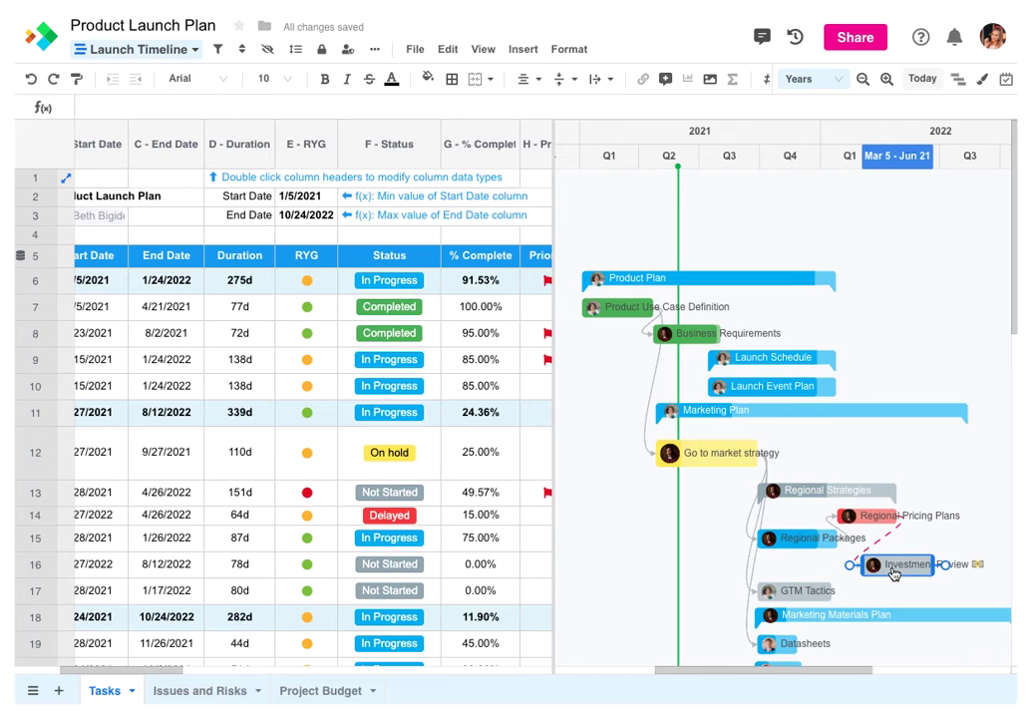
left_click_drag(894, 573, 894, 573)
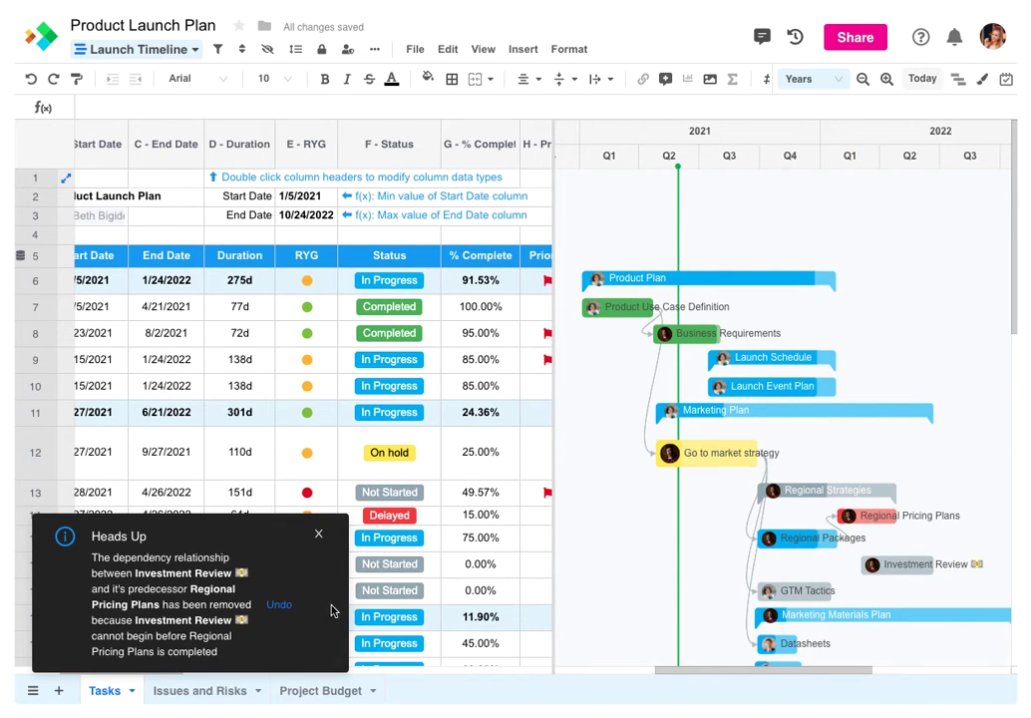
left_click(291, 611)
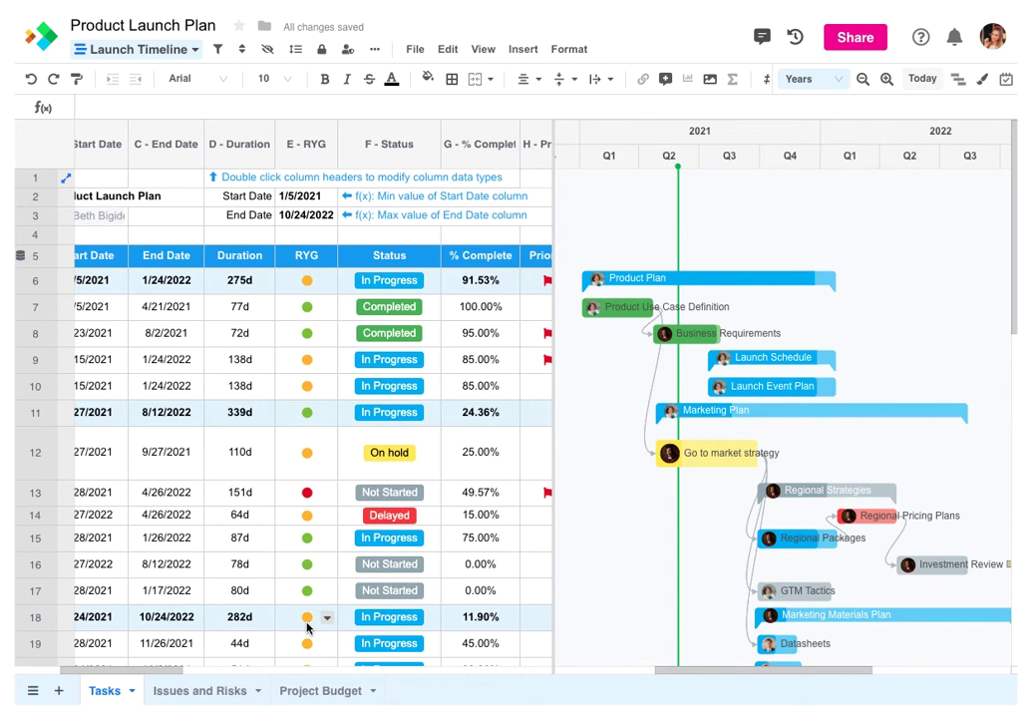
scroll(306, 625, "down", 10)
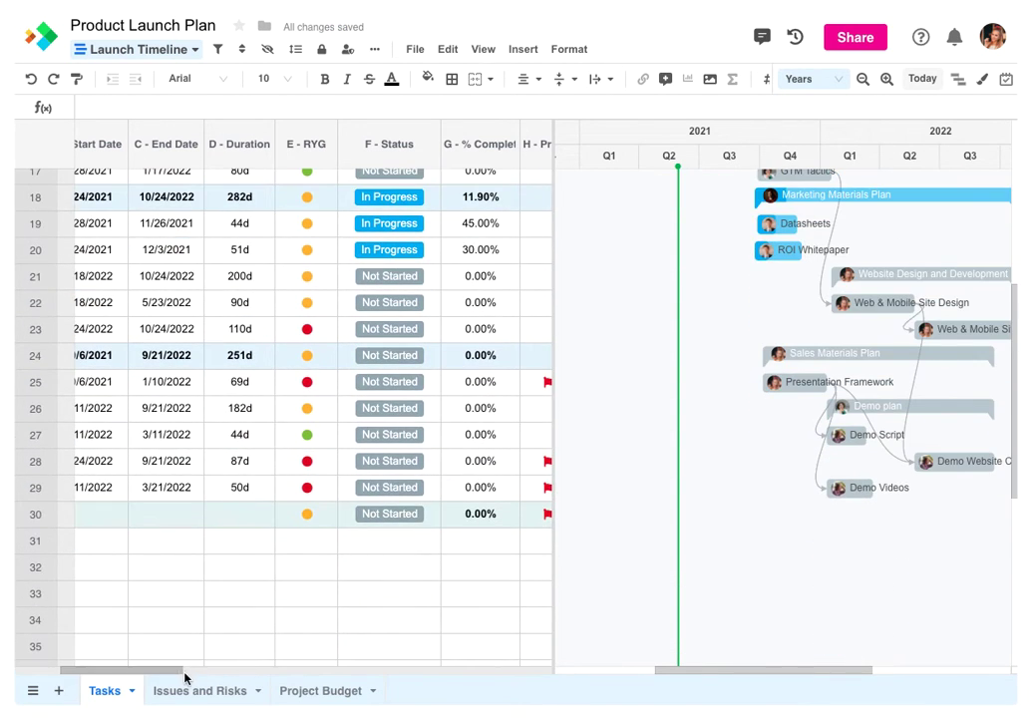
Give Launch a 10/17/2022 start date and 0 duration, making it a milestone
left_click_drag(185, 676, 100, 679)
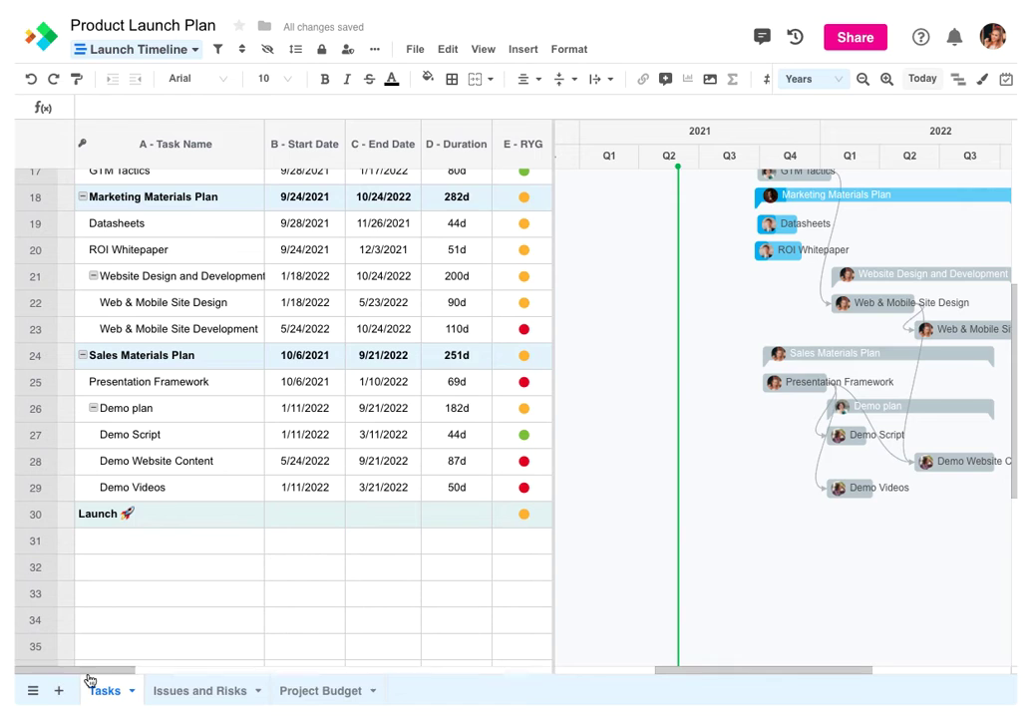
left_click(294, 525)
type("10")
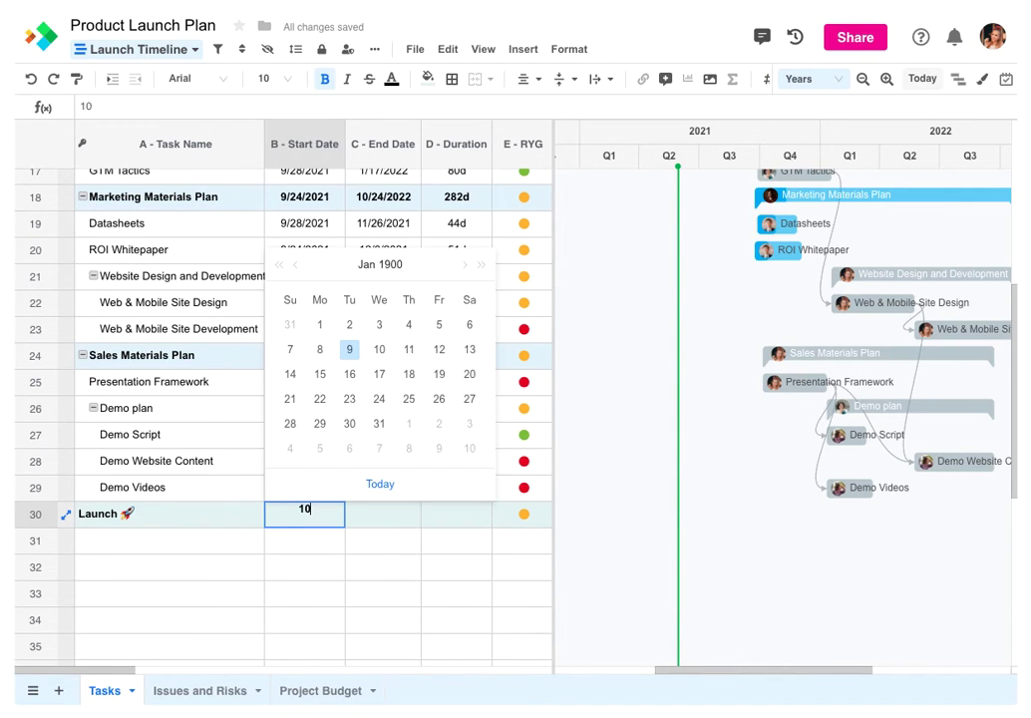
type("/17/")
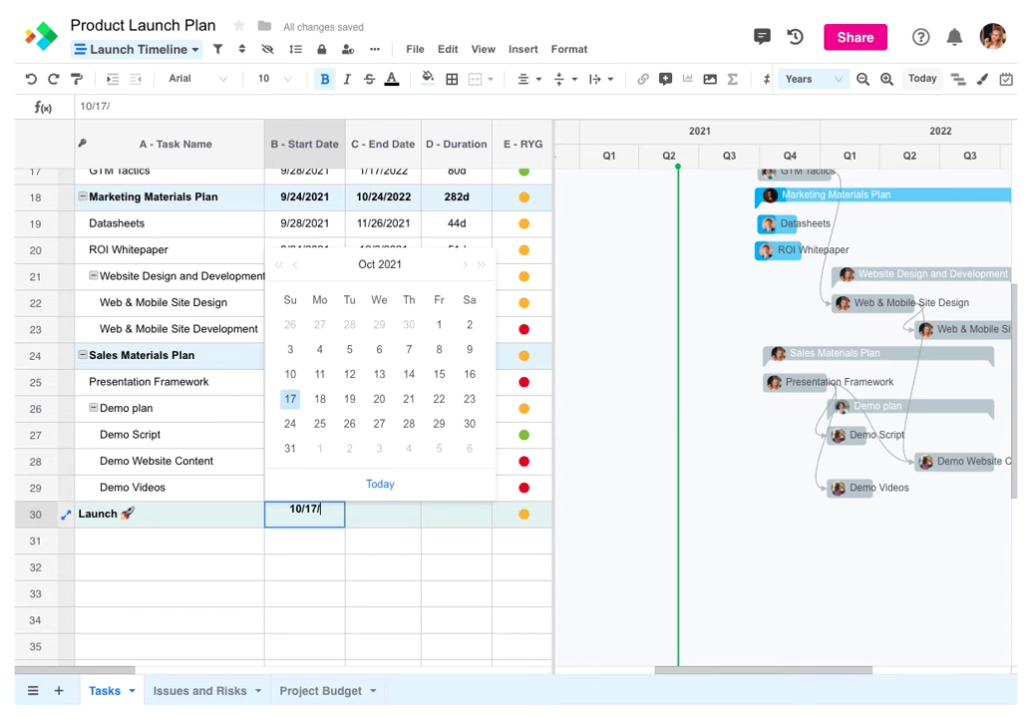
type("2022")
key("Tab")
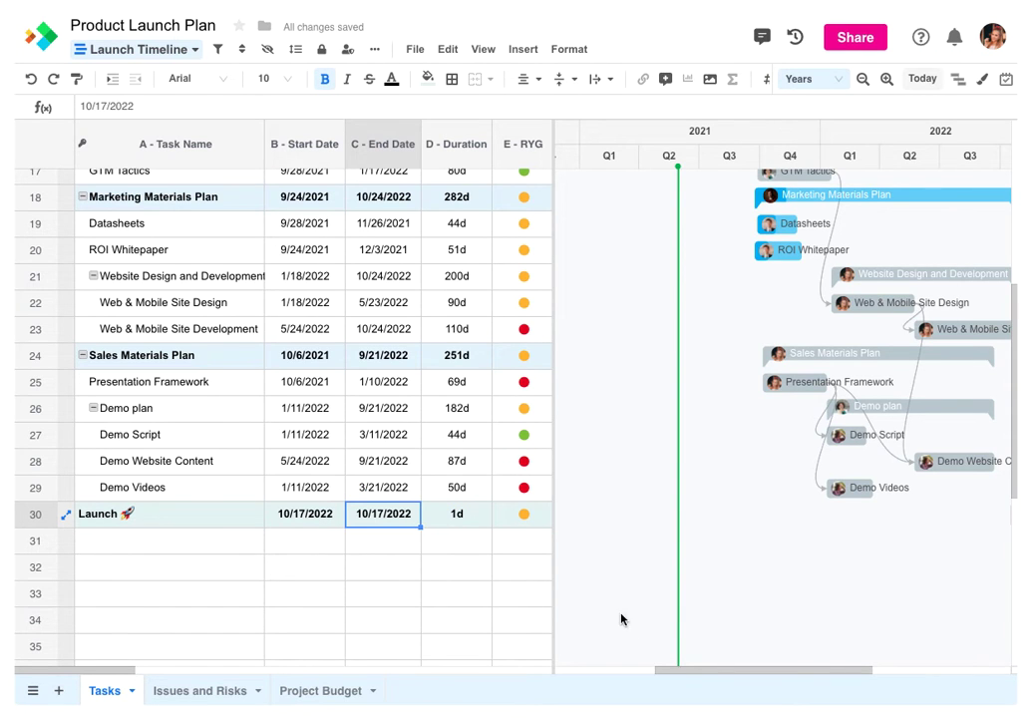
left_click_drag(685, 673, 750, 674)
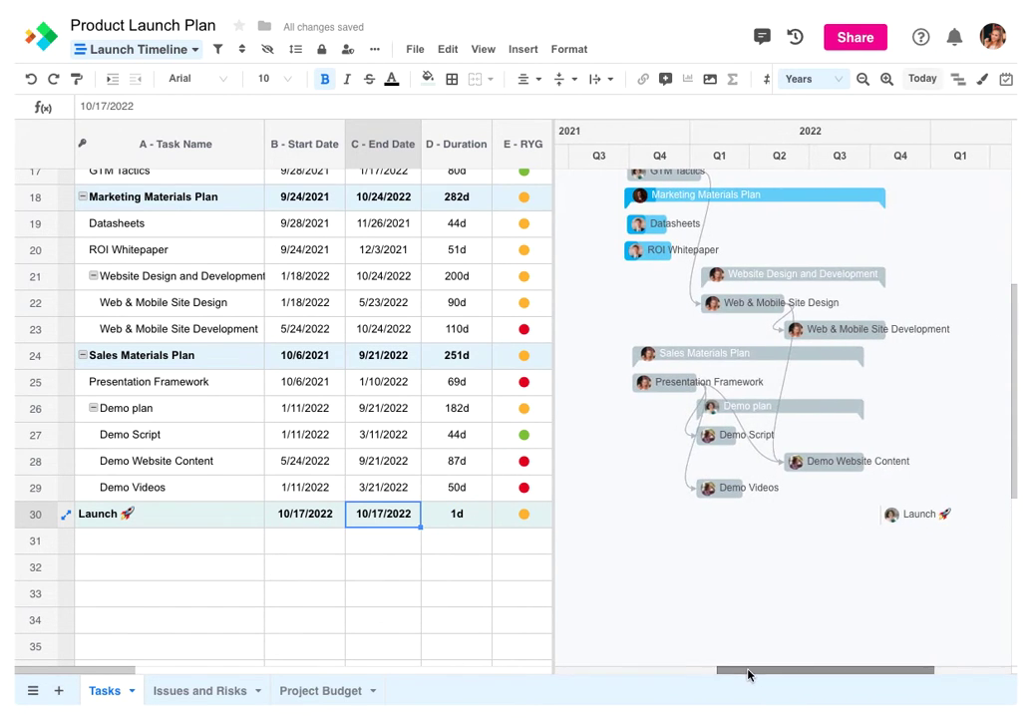
left_click(455, 526)
type("0")
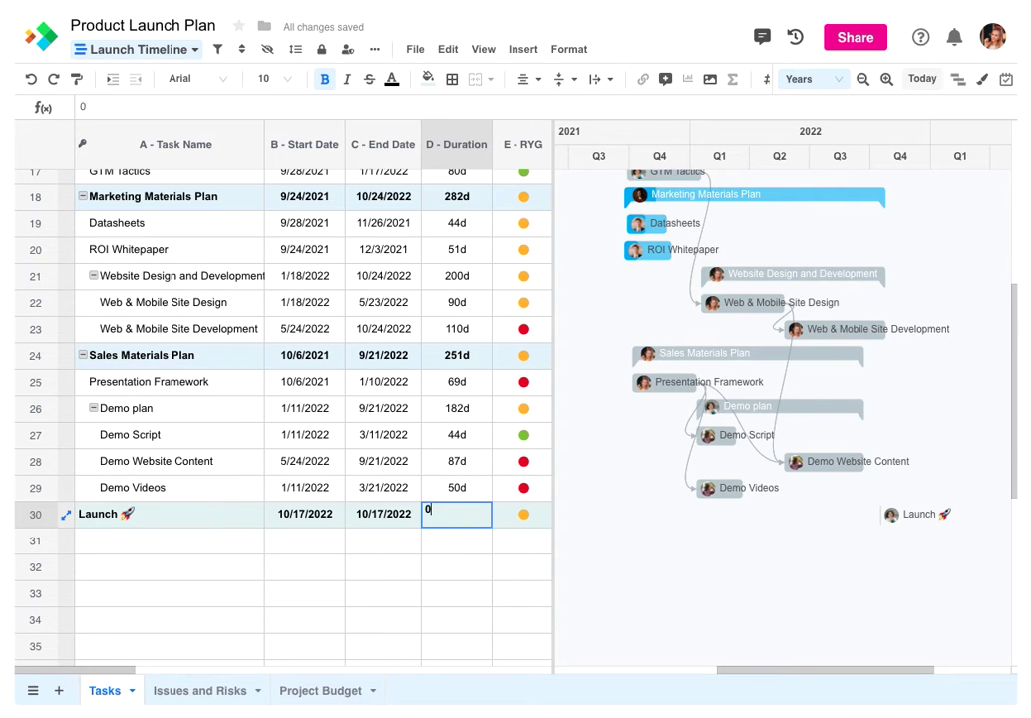
key("Return")
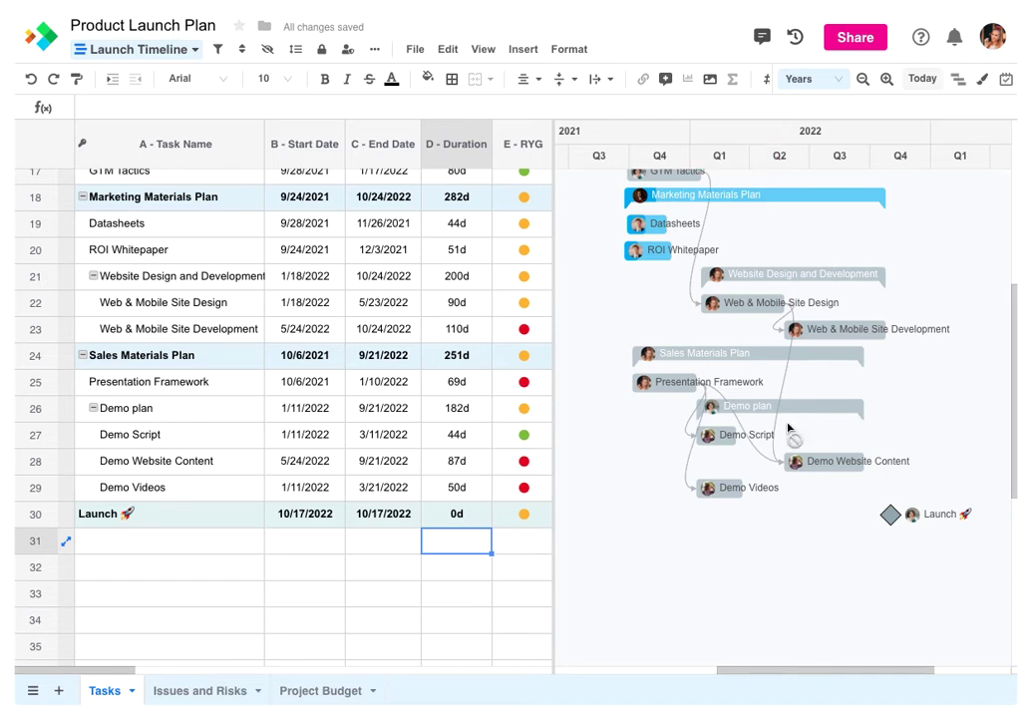
Make Launch depend on Web & Mobile Site Development with a Gantt dependency link
mouse_move(872, 336)
left_click_drag(896, 331, 893, 516)
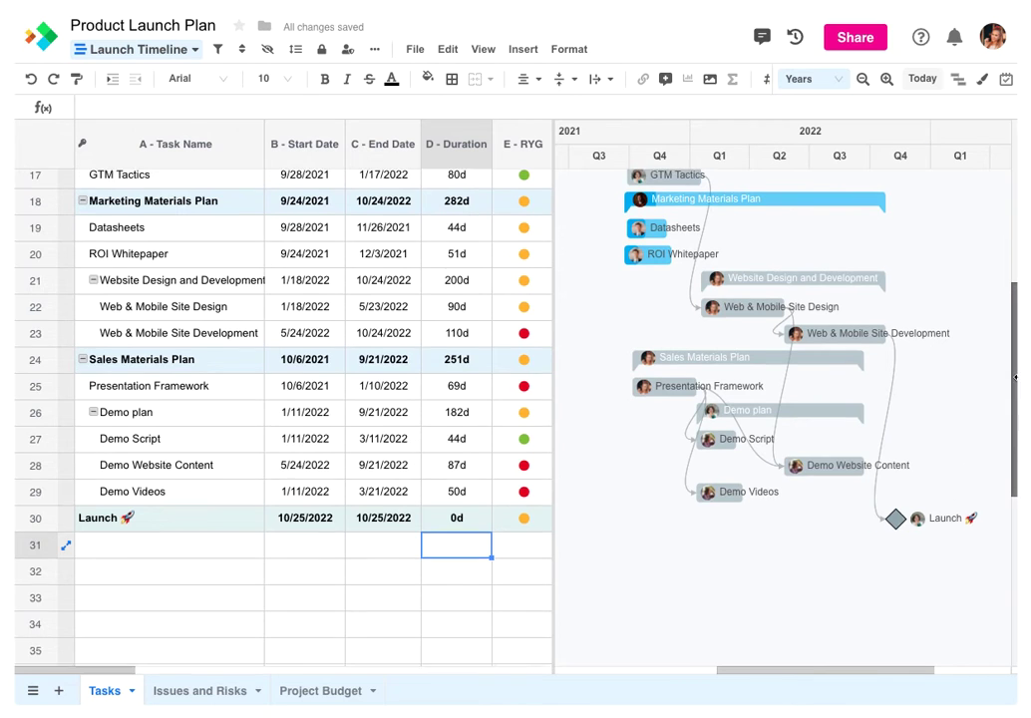
scroll(972, 399, "up", 6)
Turn on the Gantt critical path, zoom out two steps to include 2023, then zoom back in one step
left_click(959, 83)
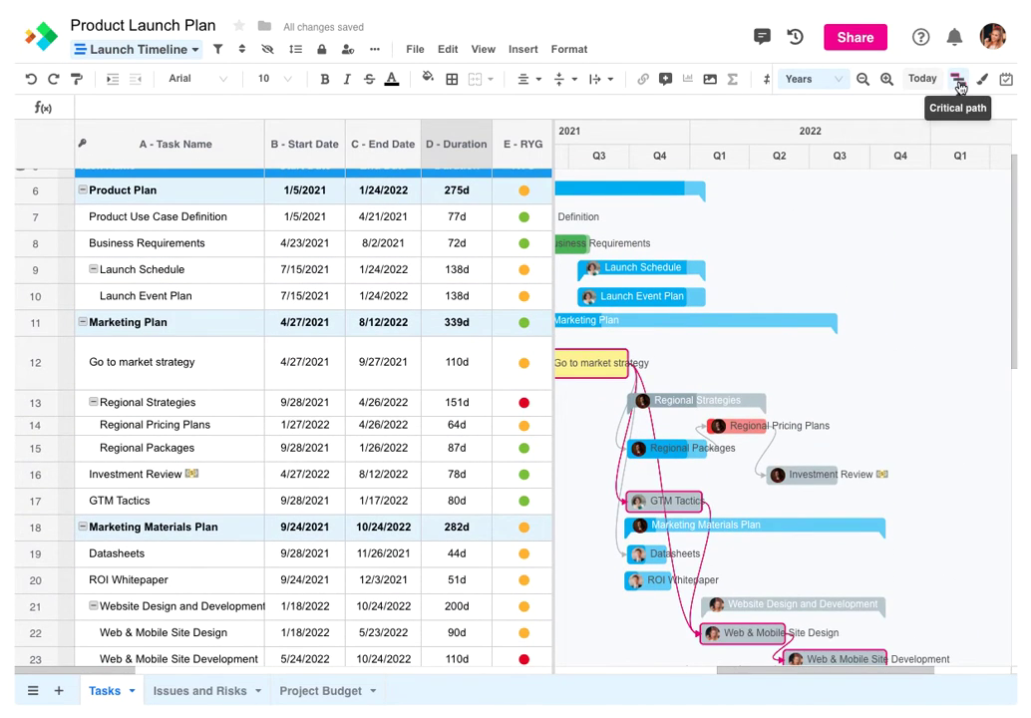
left_click(864, 82)
left_click(865, 81)
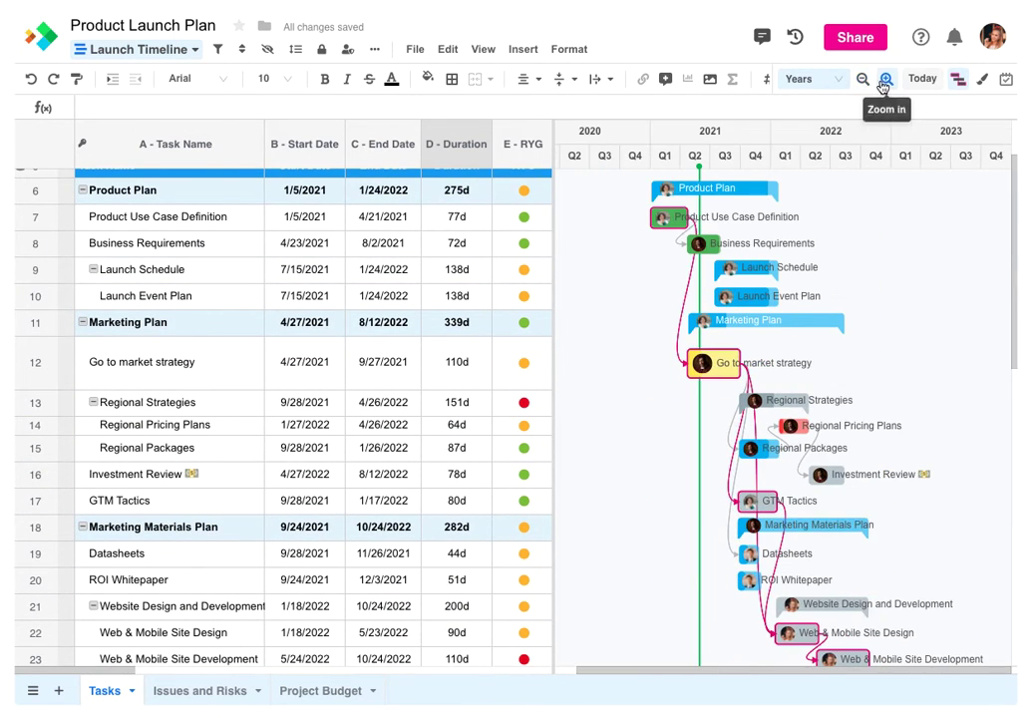
left_click(887, 81)
scroll(765, 676, "right", 2)
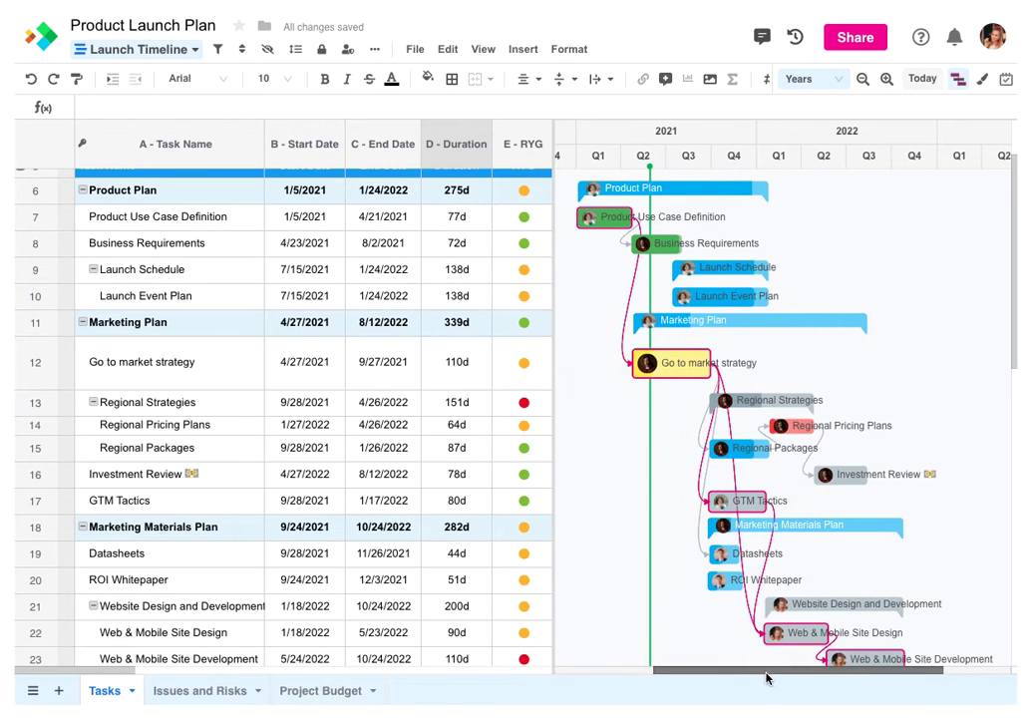
mouse_move(1012, 239)
left_mouse_down()
mouse_move(1005, 345)
mouse_move(1015, 228)
left_mouse_up()
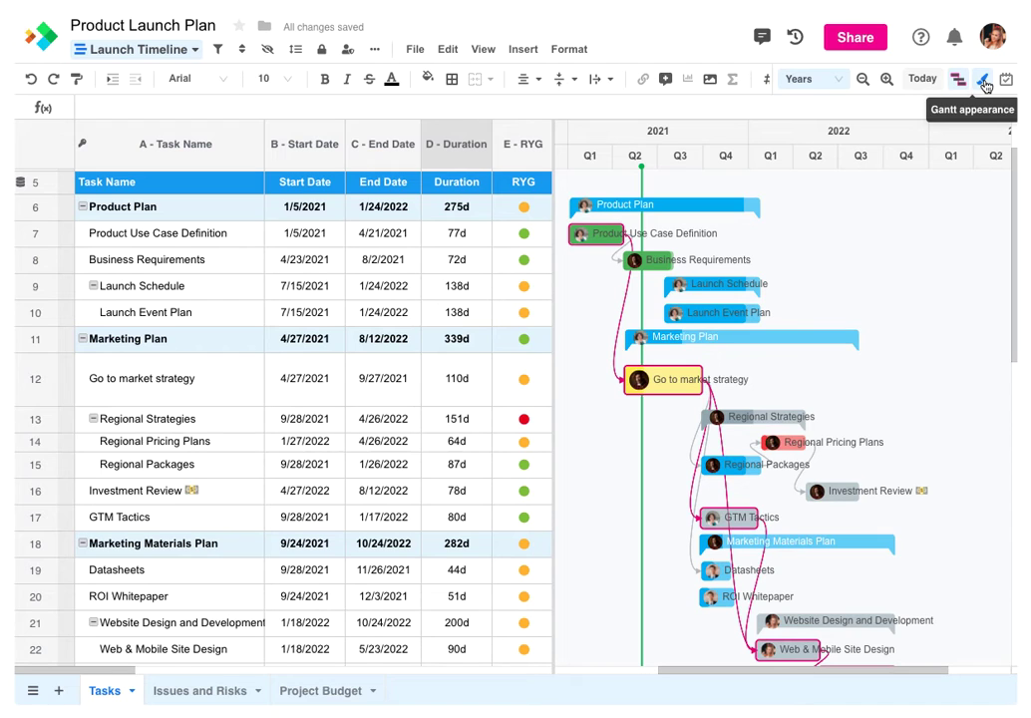
Label the Gantt task bars with B - Start Date and colour them all a specific orange
left_click(983, 80)
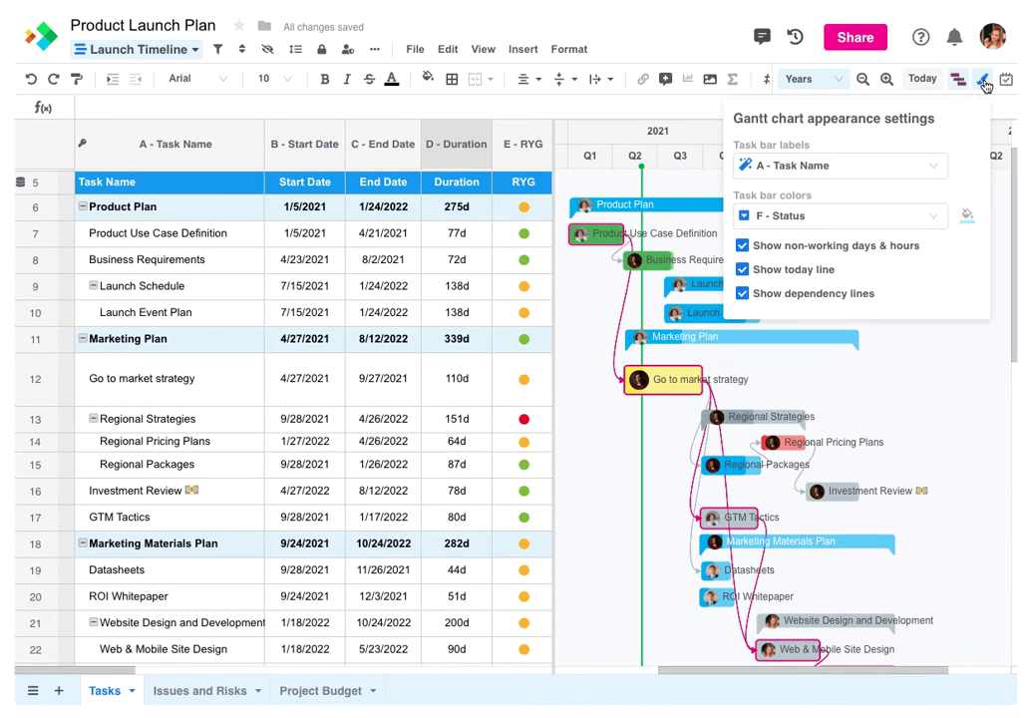
left_click(859, 166)
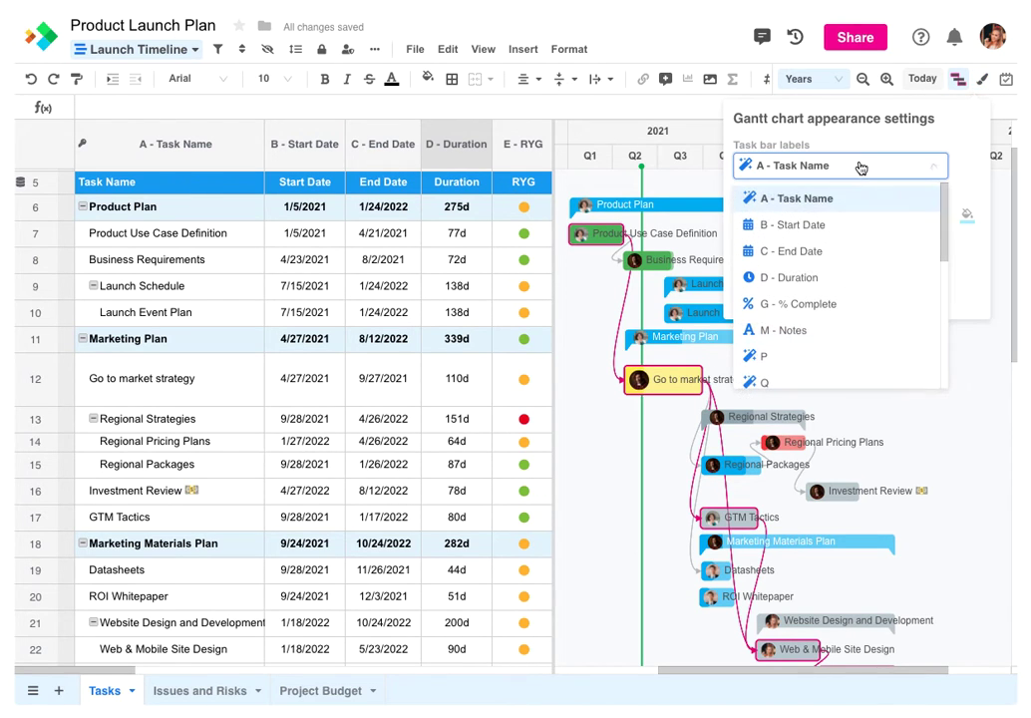
left_click(816, 225)
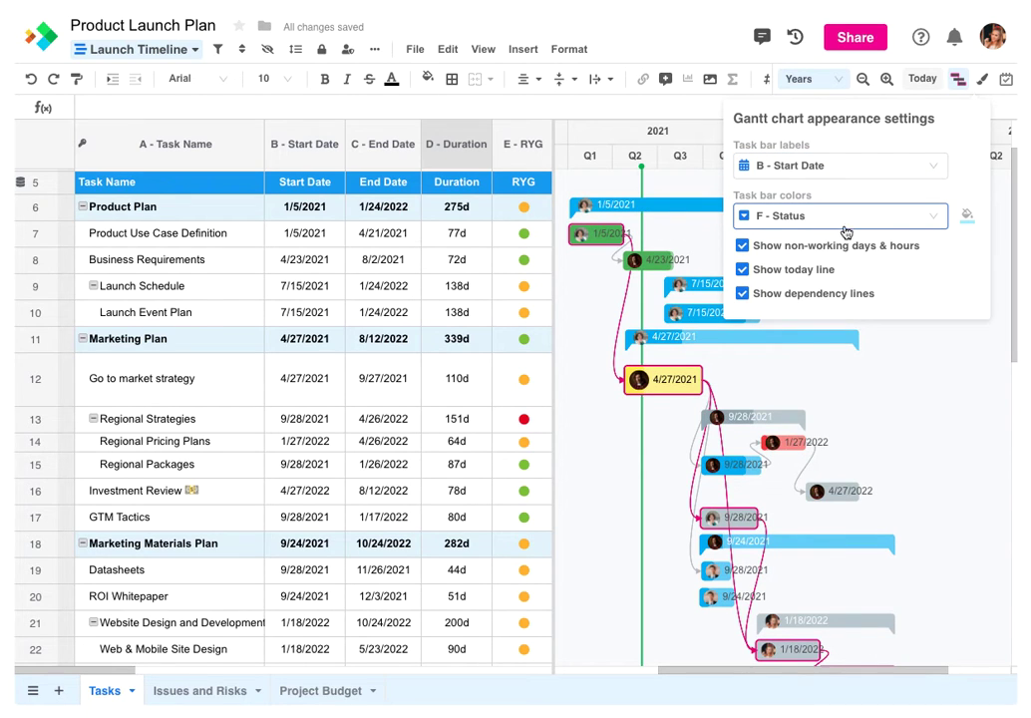
left_click(944, 222)
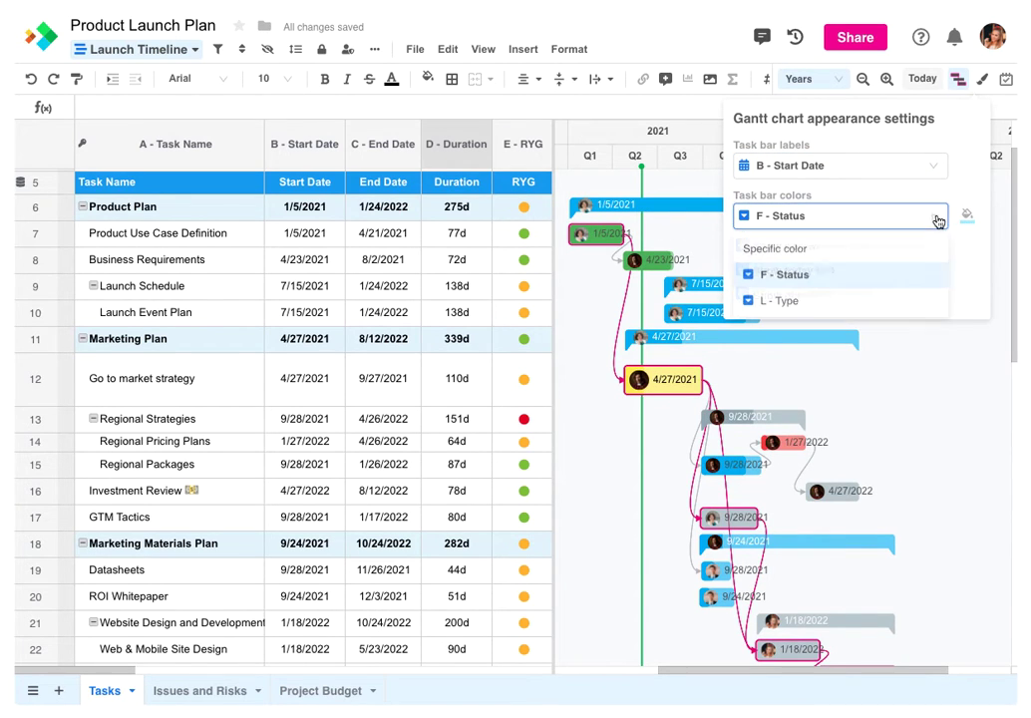
left_click(907, 246)
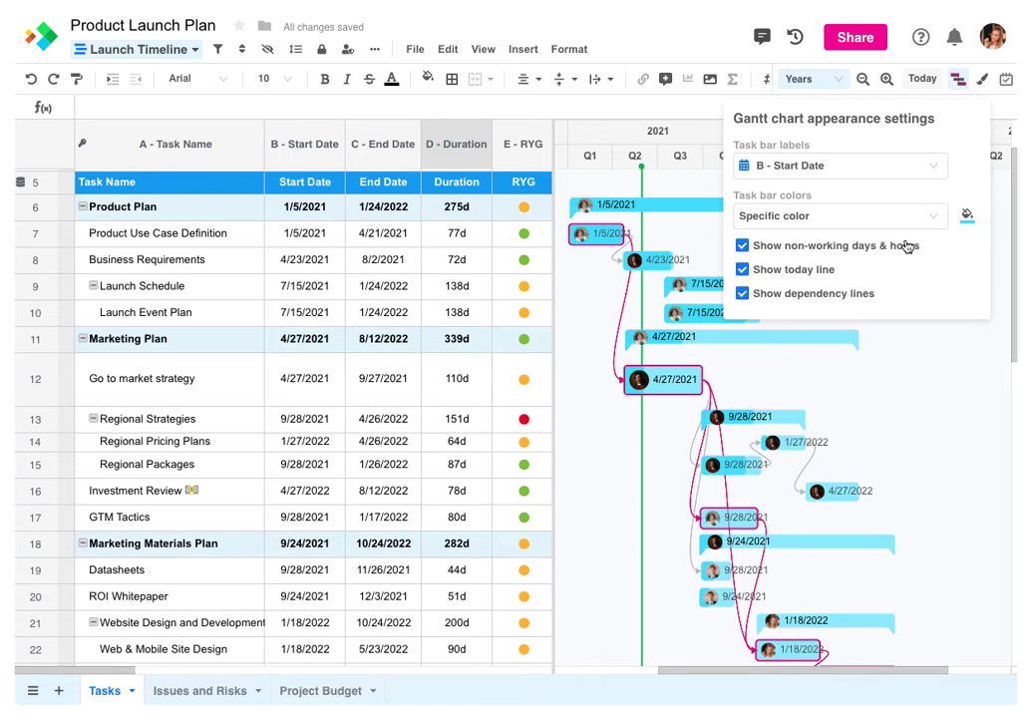
left_click(966, 214)
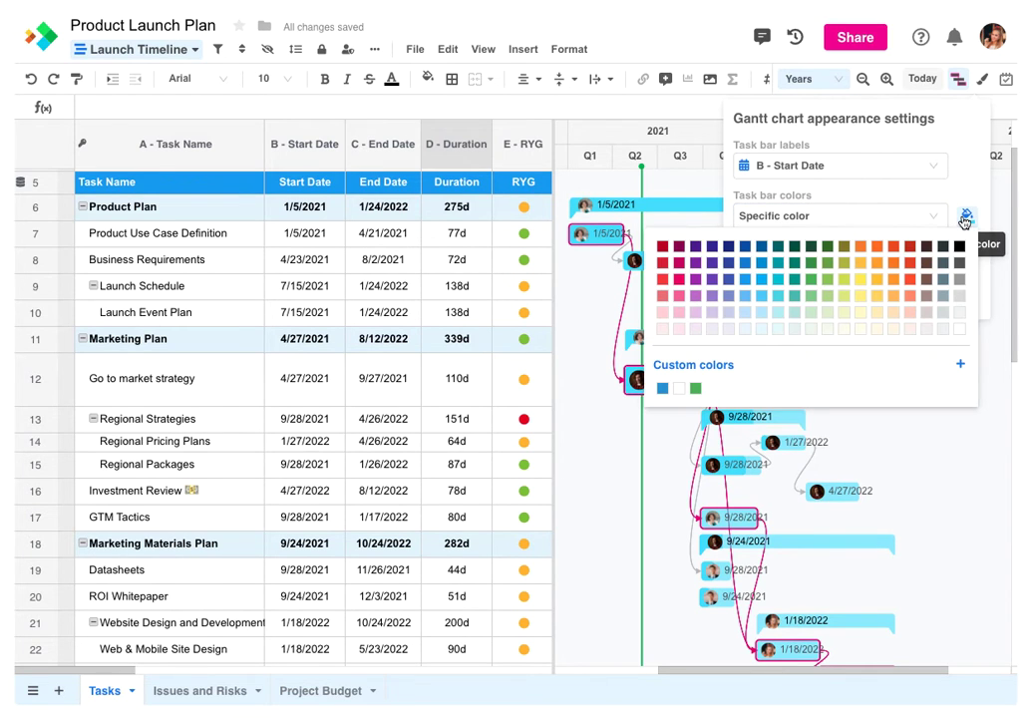
left_click(891, 281)
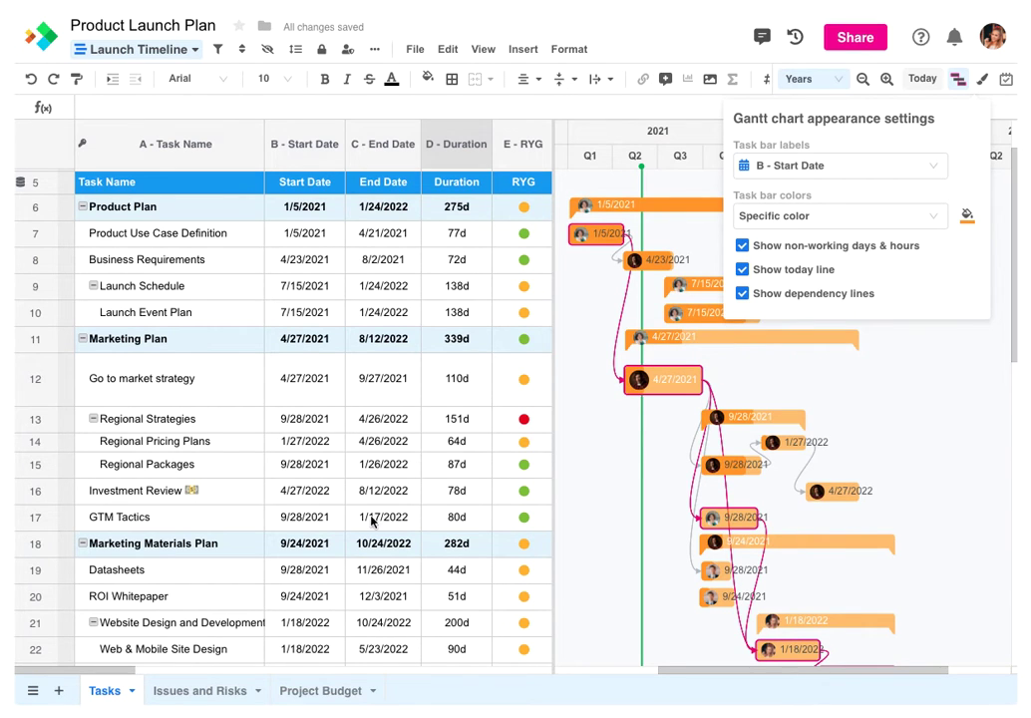
Change the task bar colouring to follow the L - Type column instead of orange
left_click(111, 670)
left_click_drag(111, 675, 332, 685)
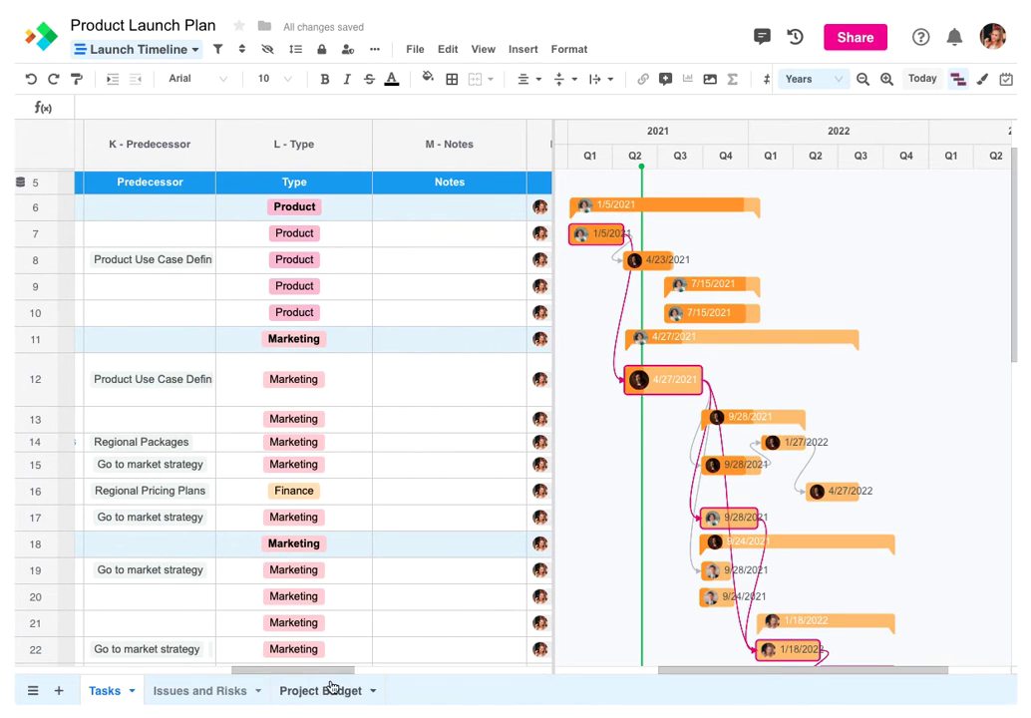
left_click(981, 84)
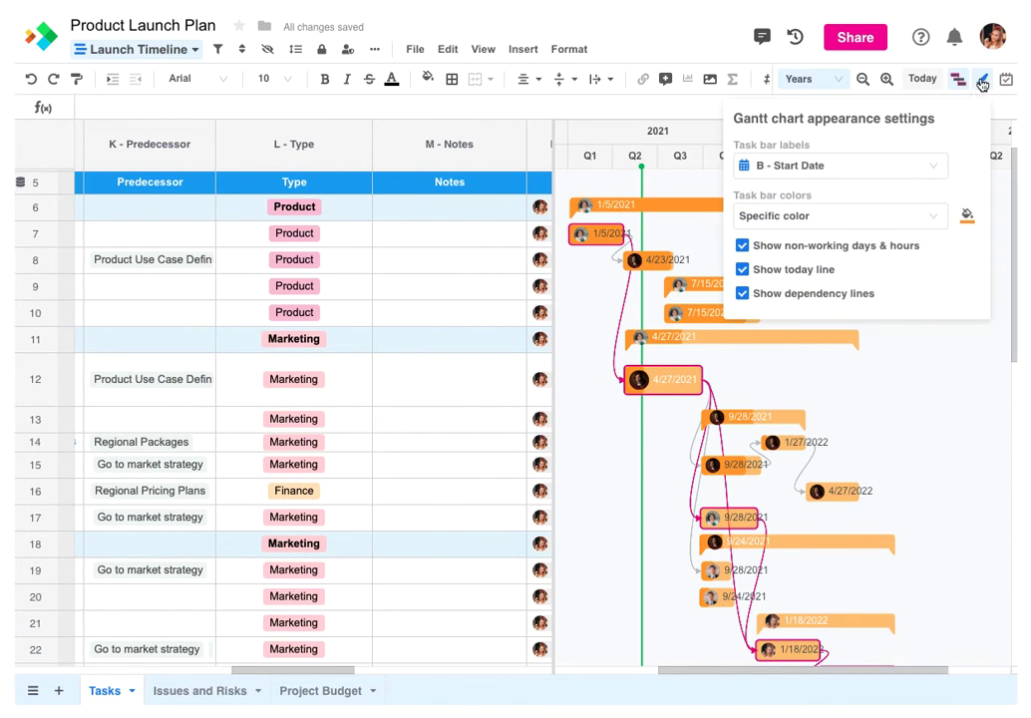
left_click(791, 224)
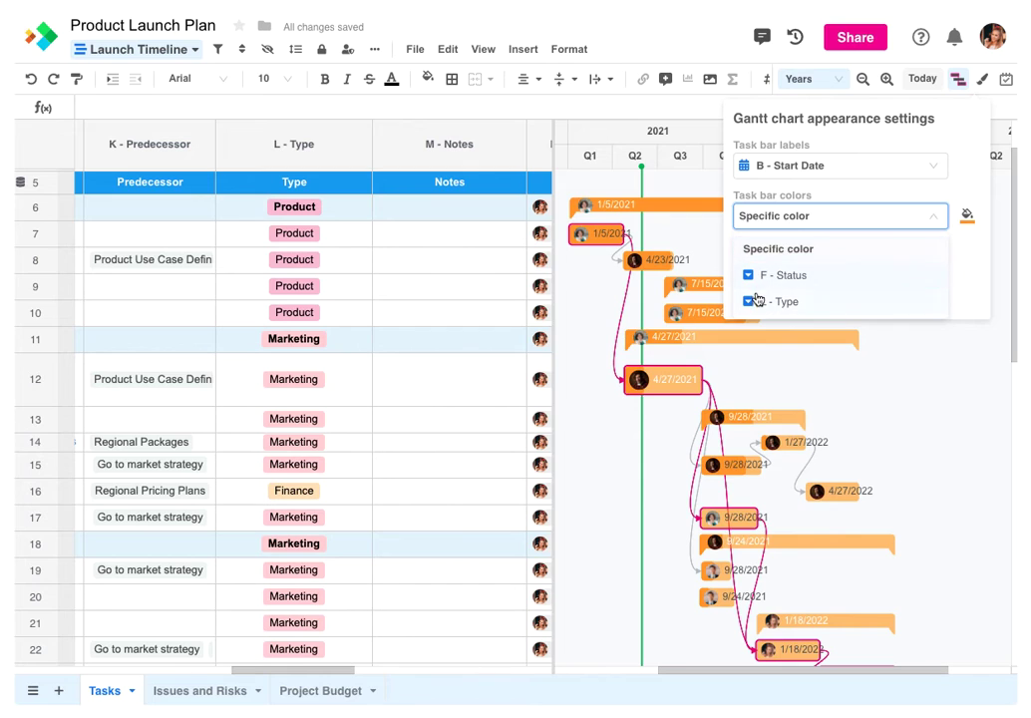
left_click(761, 301)
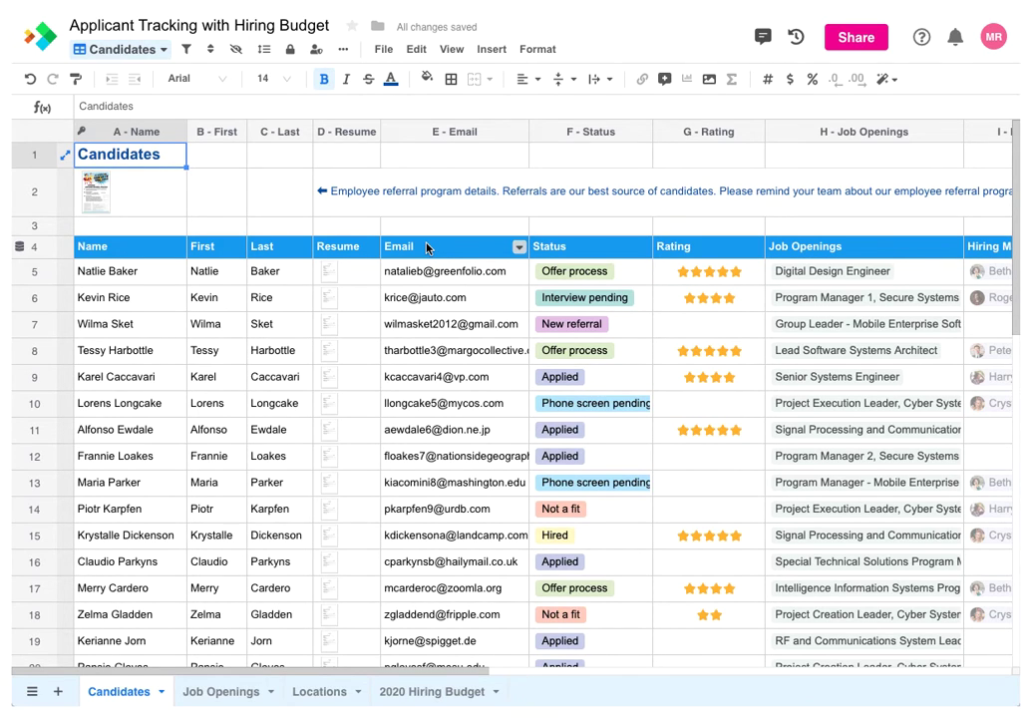
Create a new Form view on Candidates named 'Application Form' and save it
left_click(133, 53)
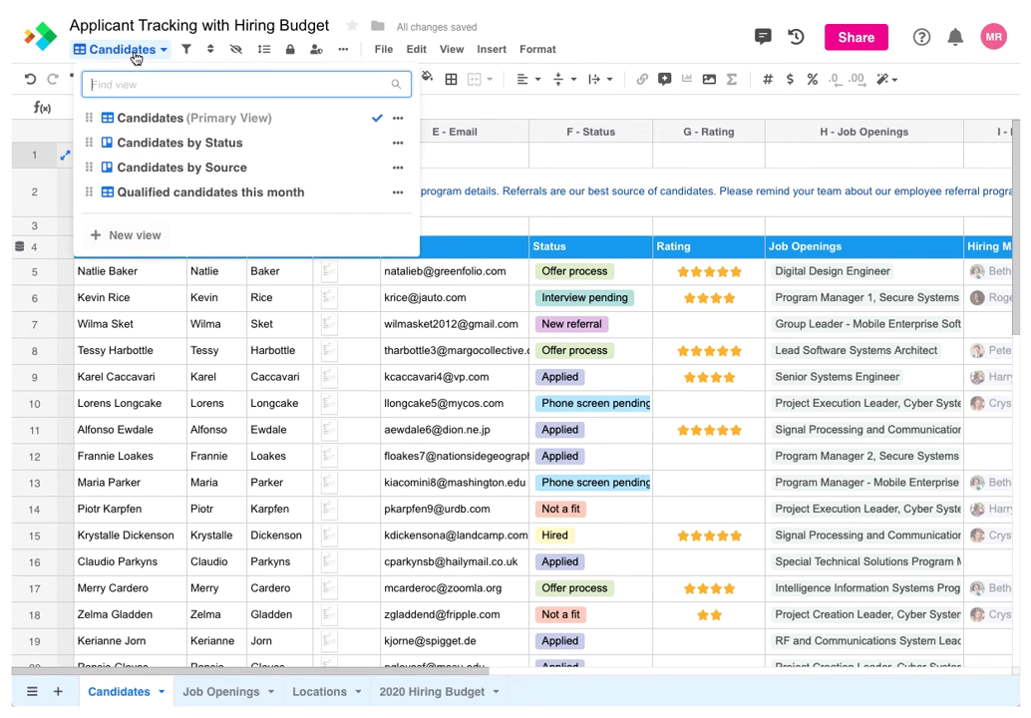
left_click(122, 237)
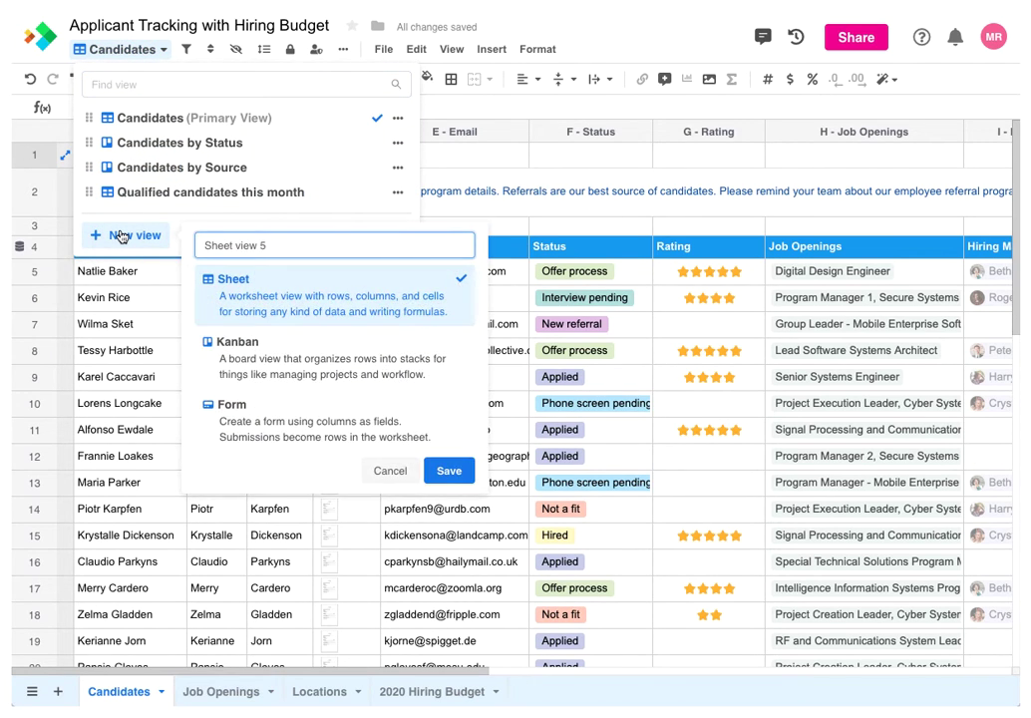
left_click(232, 407)
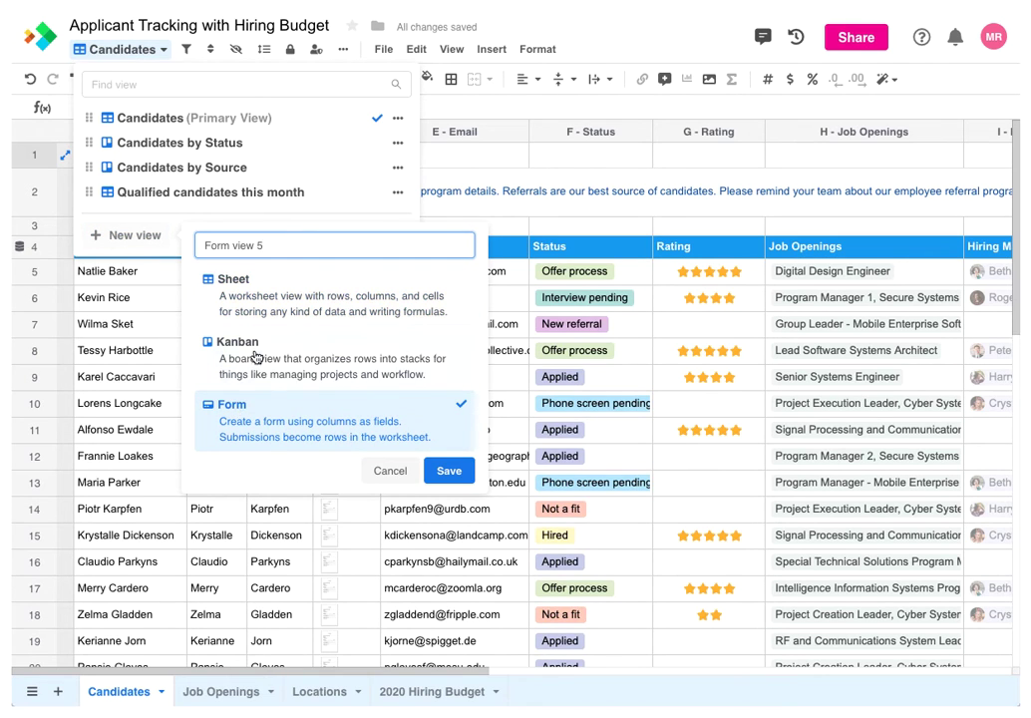
left_click(197, 247)
type("Application Form")
left_click(446, 472)
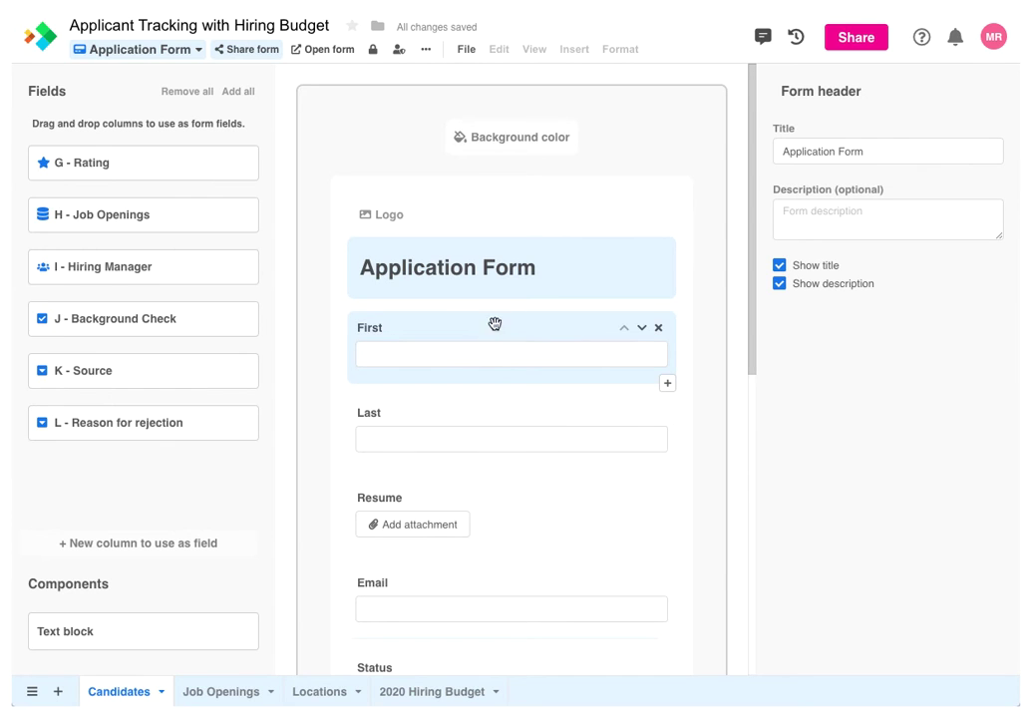
Paste a short description into the form header's Description box
left_click(814, 220)
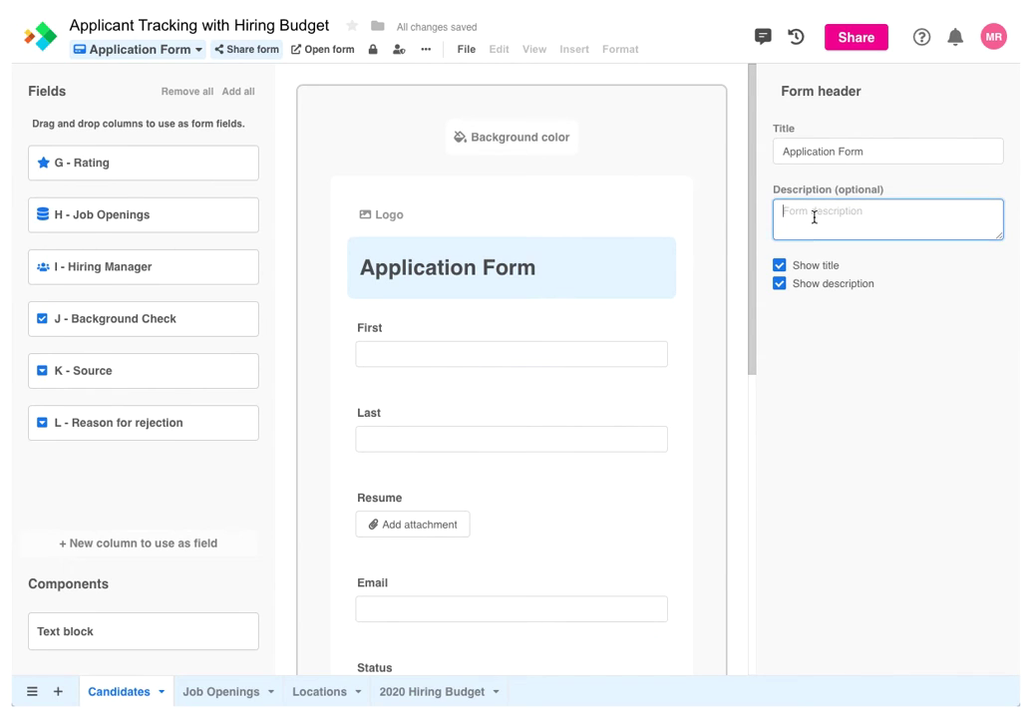
type("Please complete this form and attach your resume. We'll get back to you as soon as possible.")
left_click(587, 329)
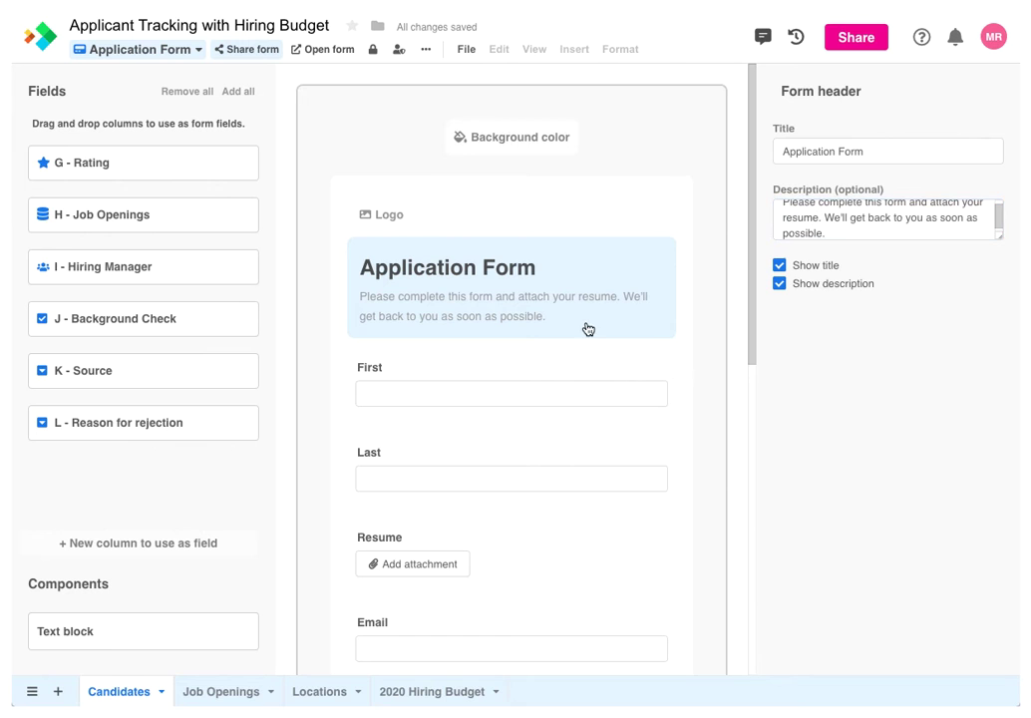
Upload FakeCompany-Logo.png as the form's header logo
left_click(398, 214)
left_click(331, 382)
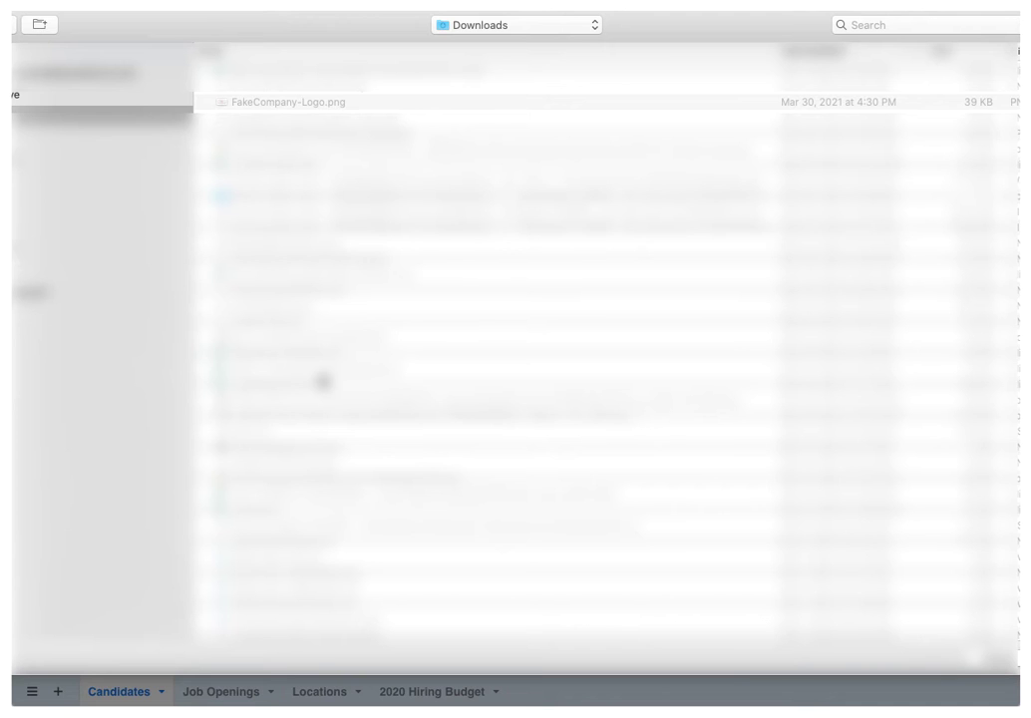
double_click(316, 104)
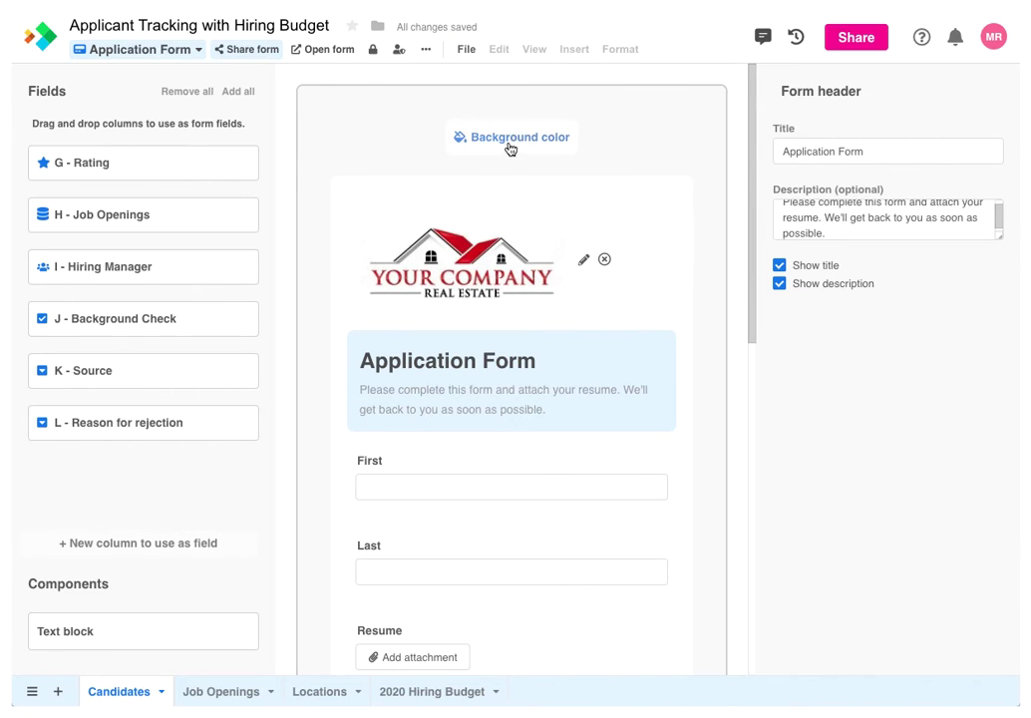
Set the form background colour to light pink
left_click(518, 141)
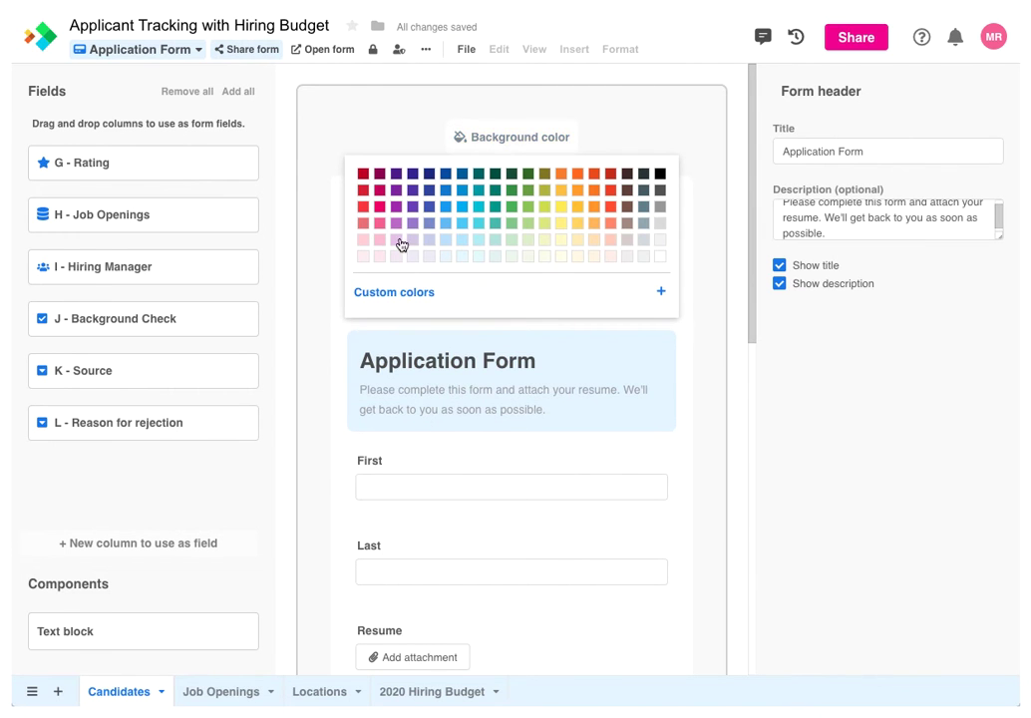
left_click(364, 257)
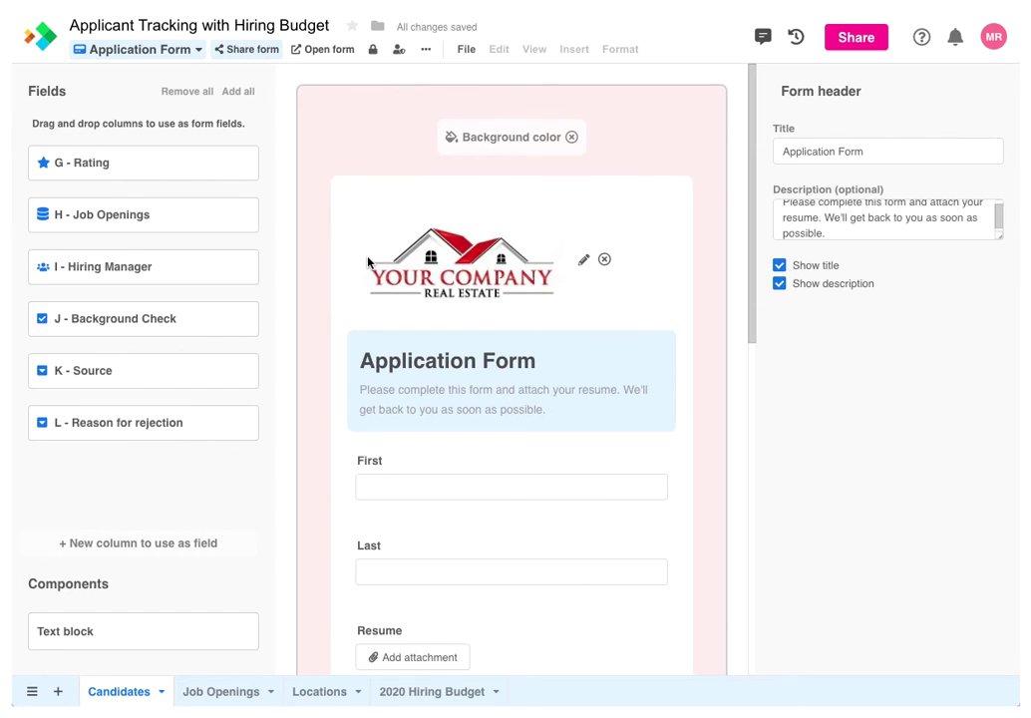
scroll(517, 419, "down", 1)
scroll(516, 419, "down", 3)
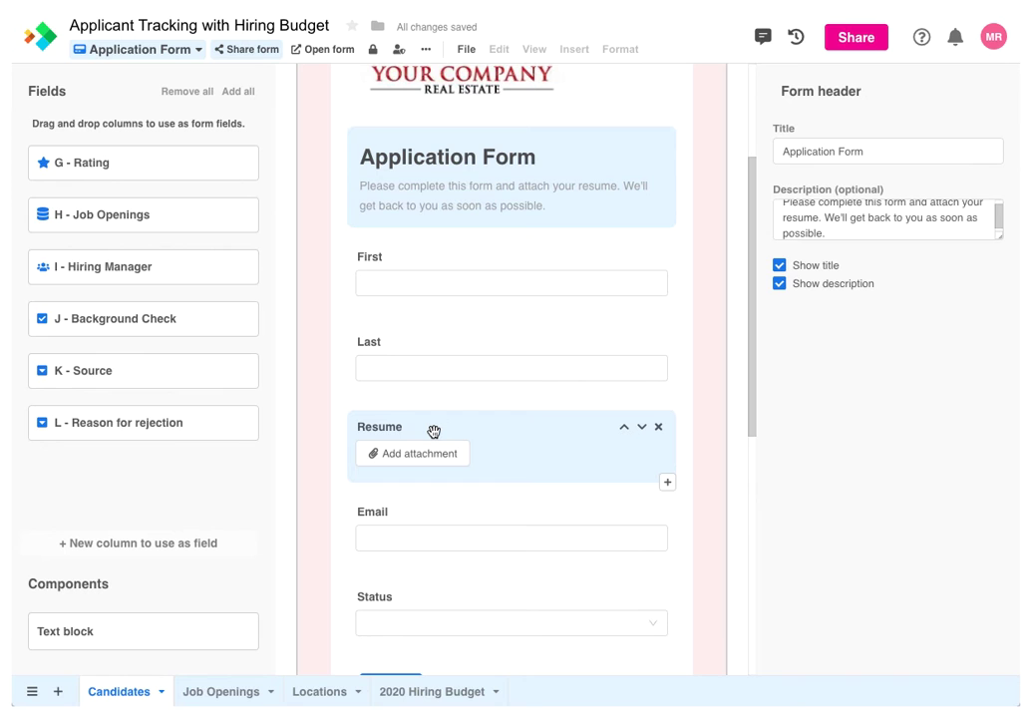
Move the Resume field so it sits below Email on the form
left_click_drag(434, 431, 430, 514)
left_click(429, 514)
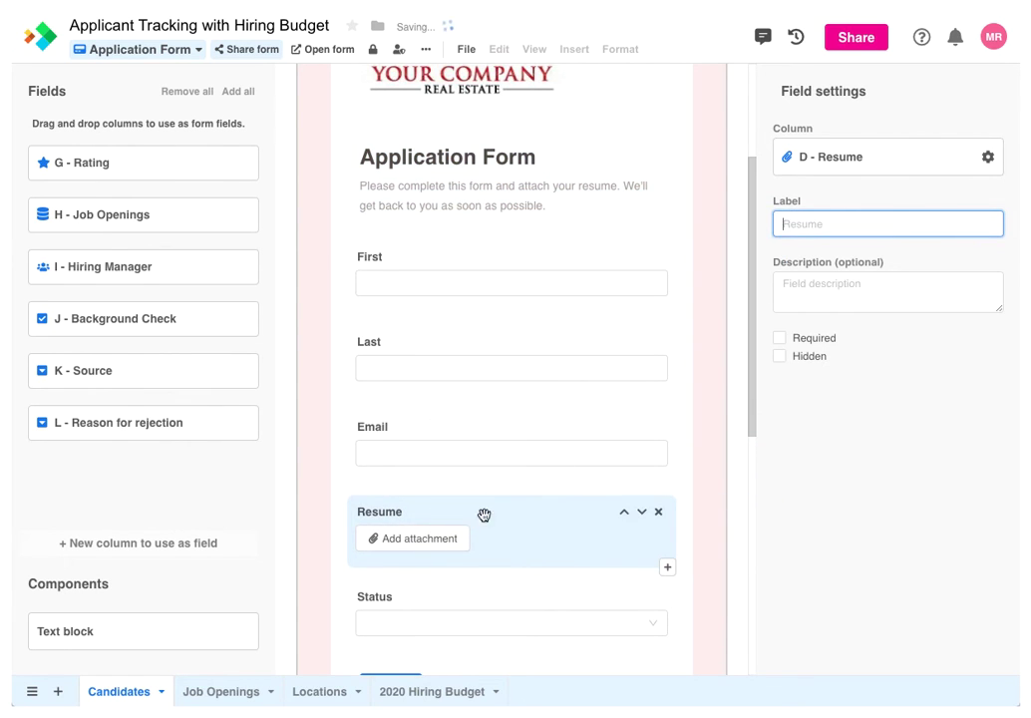
left_click(624, 512)
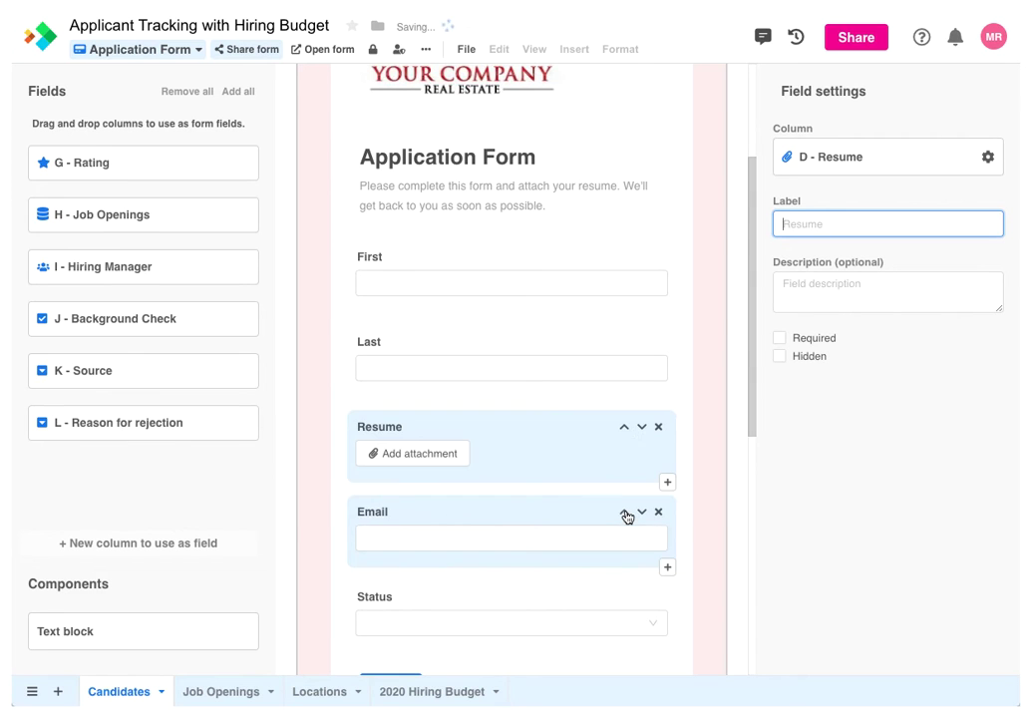
left_click(642, 427)
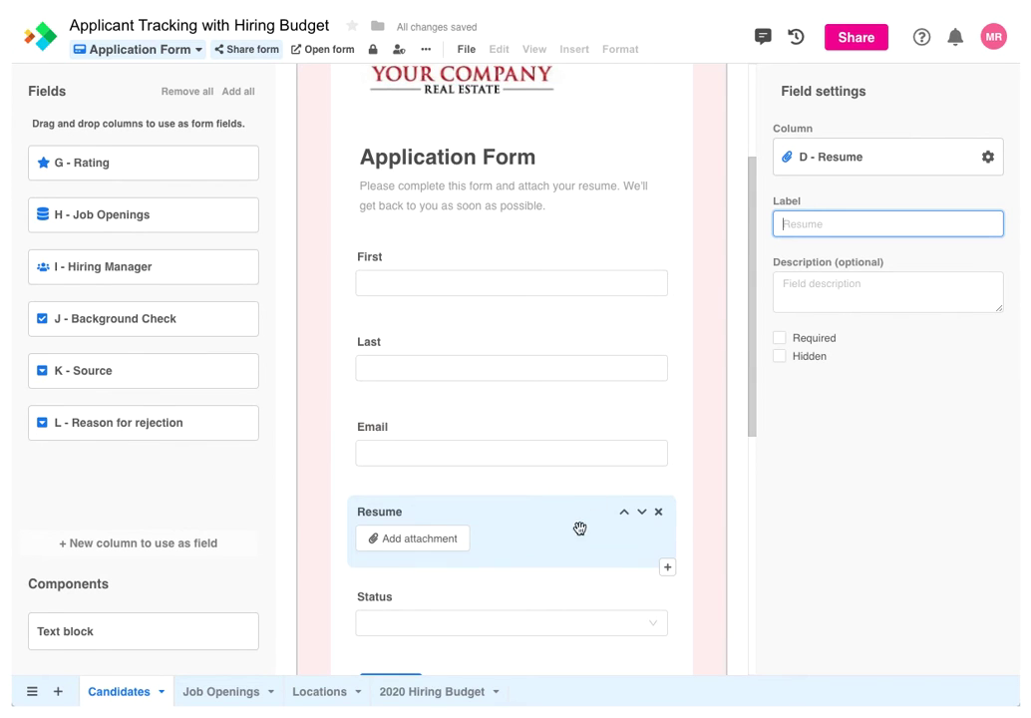
left_click_drag(749, 345, 720, 438)
Make Status hidden, displayed as radio buttons, with Applied as the default value
left_click(592, 401)
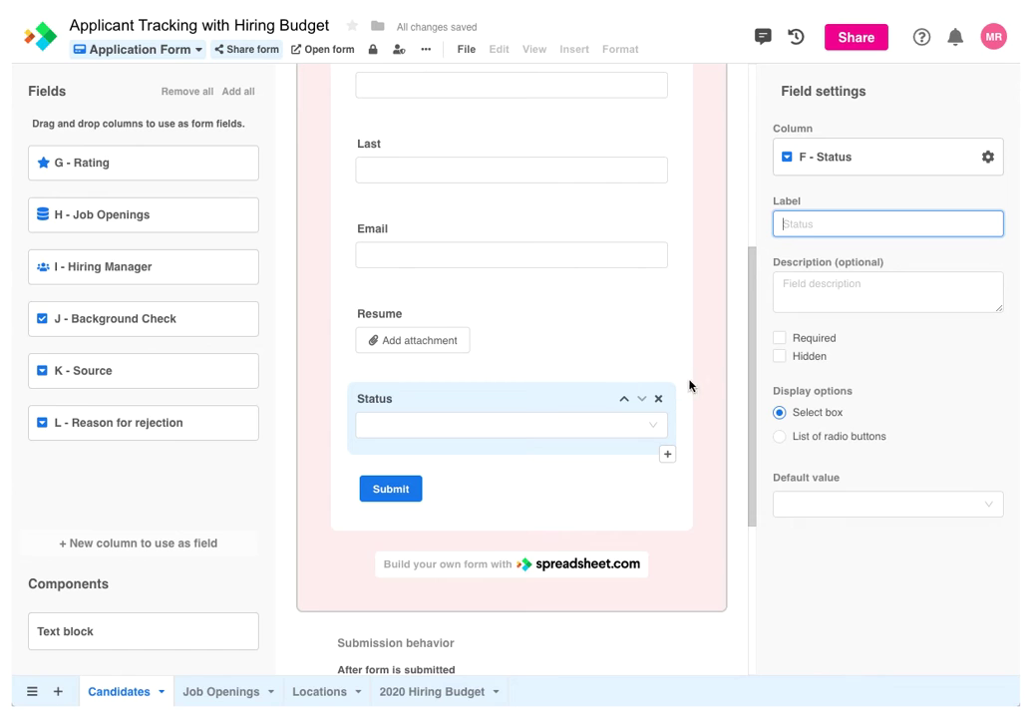
left_click(778, 356)
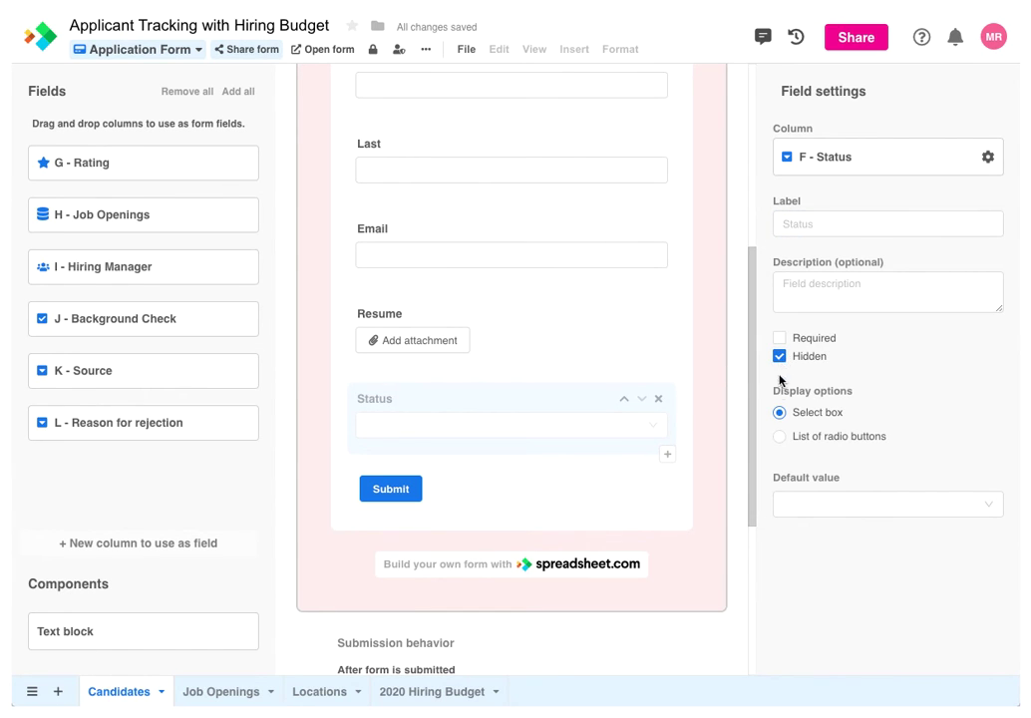
left_click(778, 438)
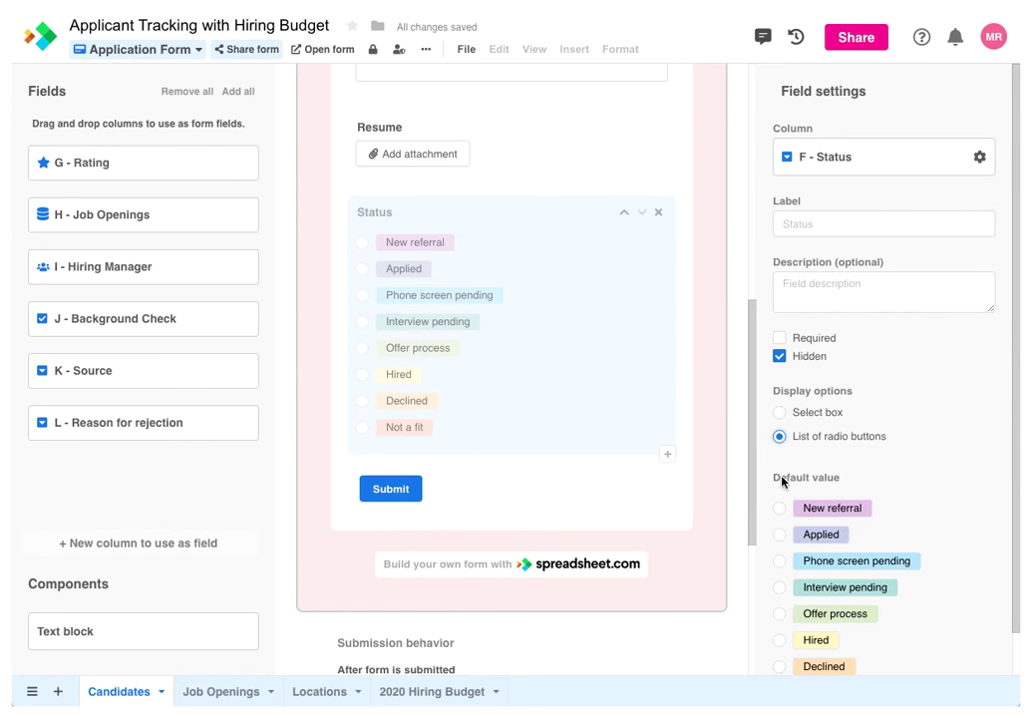
left_click(780, 534)
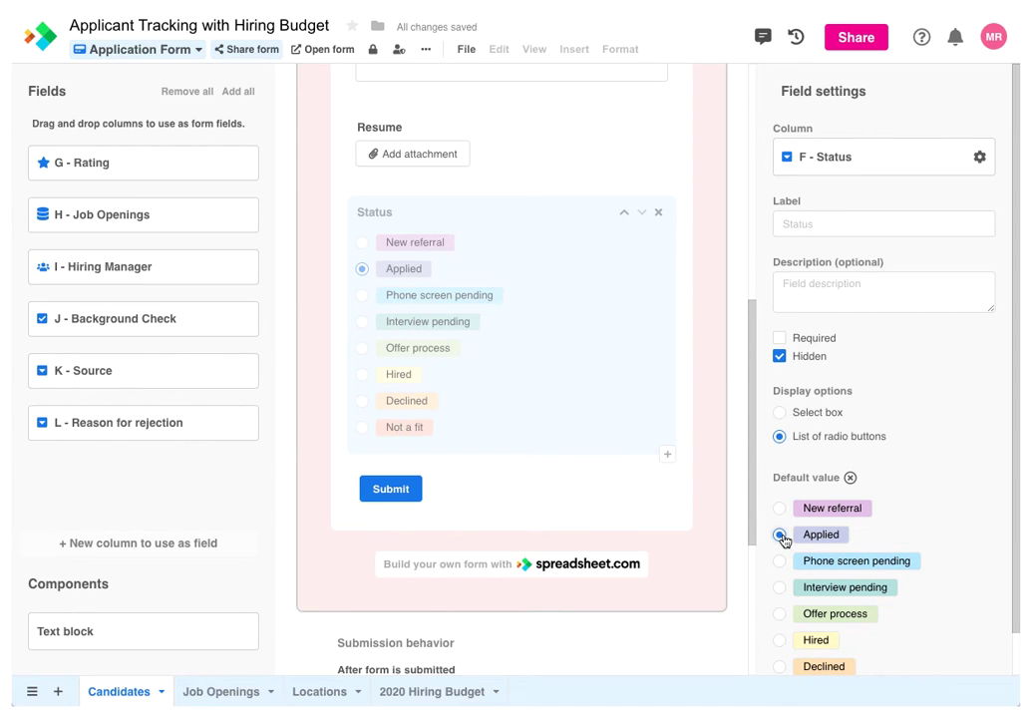
left_click_drag(752, 460, 748, 350)
left_click(618, 389)
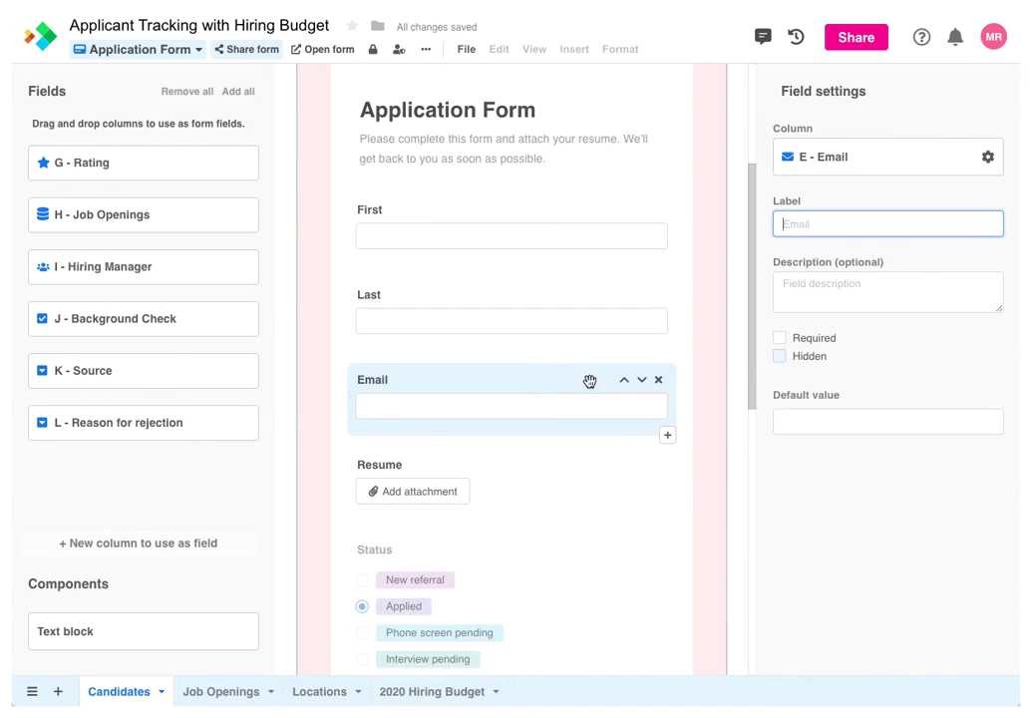
Tick Required in Field settings for Email, Resume, First and Last
left_click(780, 339)
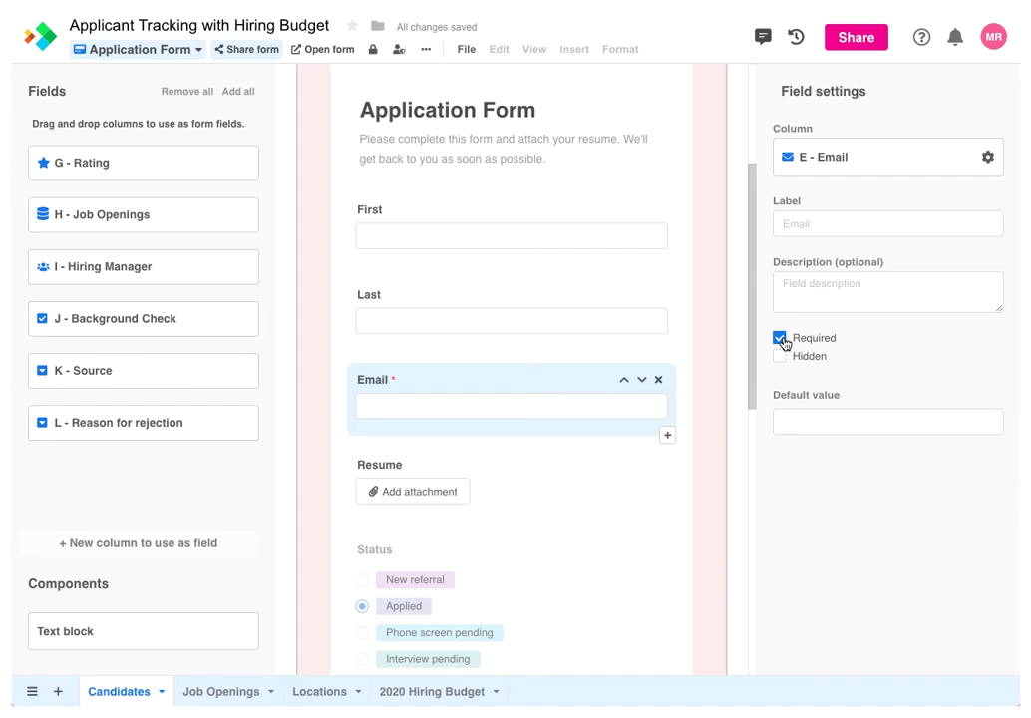
left_click(530, 471)
left_click(779, 337)
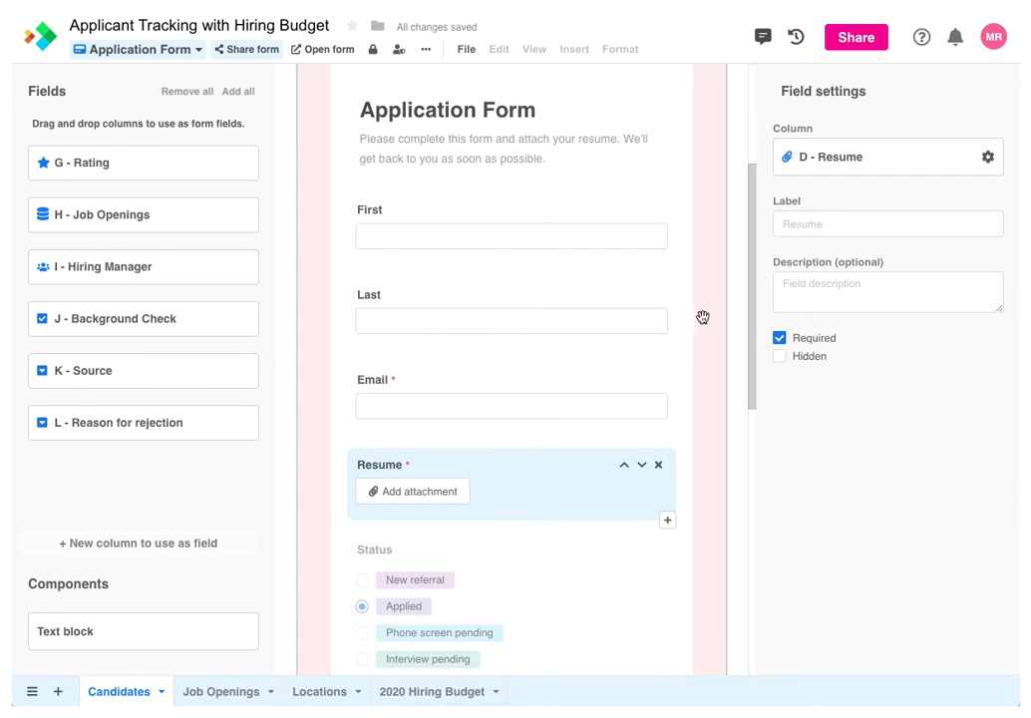
left_click(621, 261)
left_click(780, 338)
left_click(566, 294)
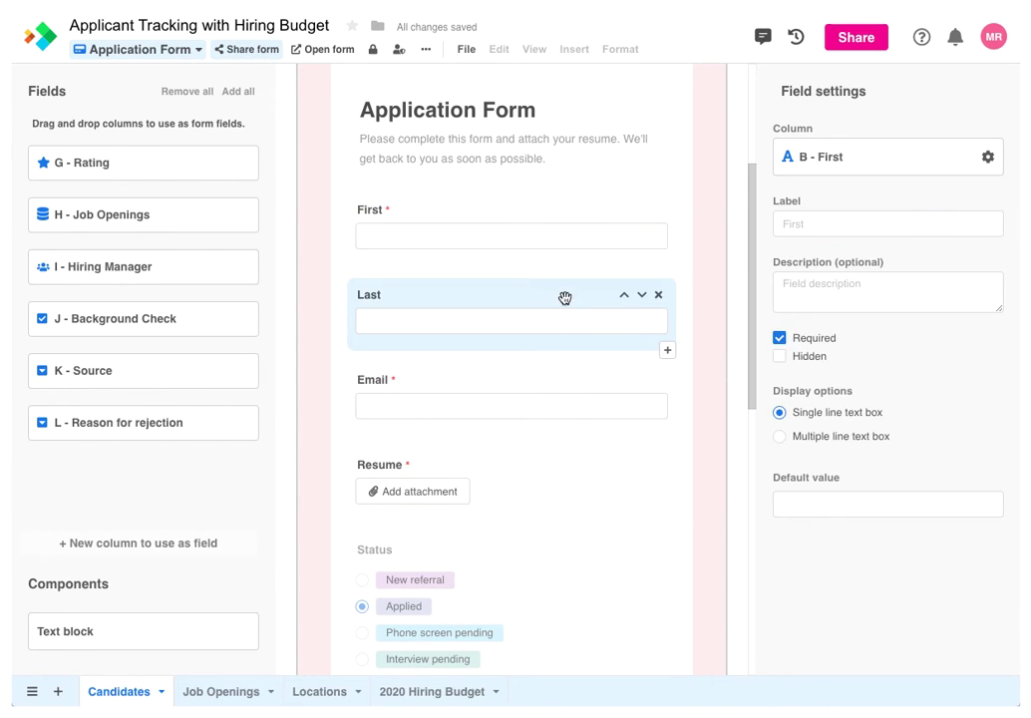
left_click(779, 339)
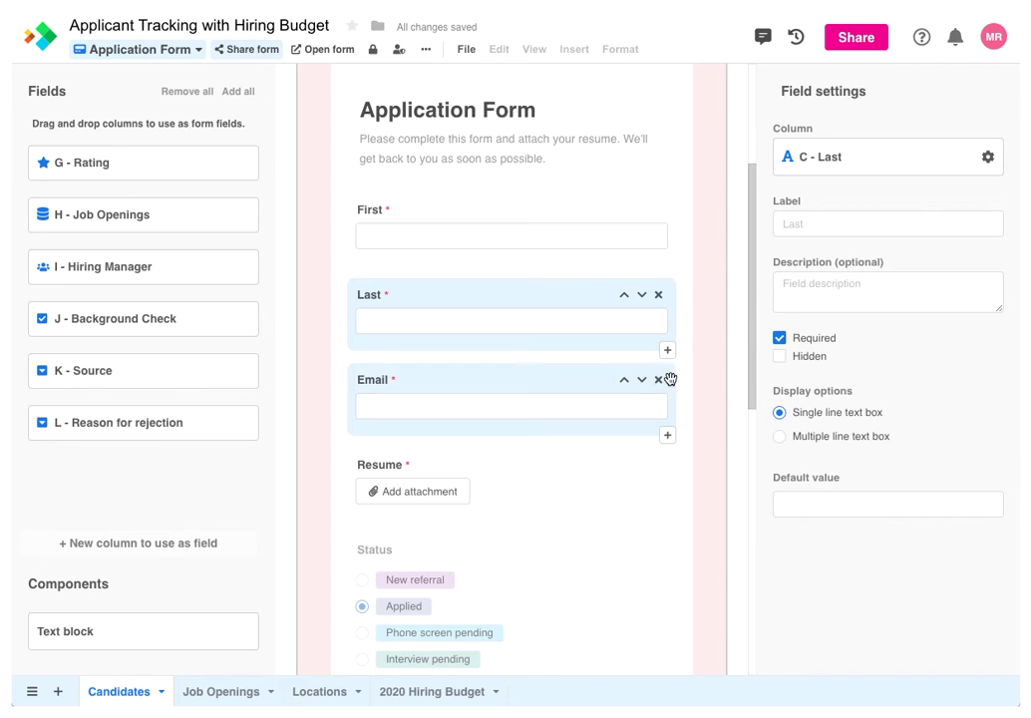
left_click(667, 435)
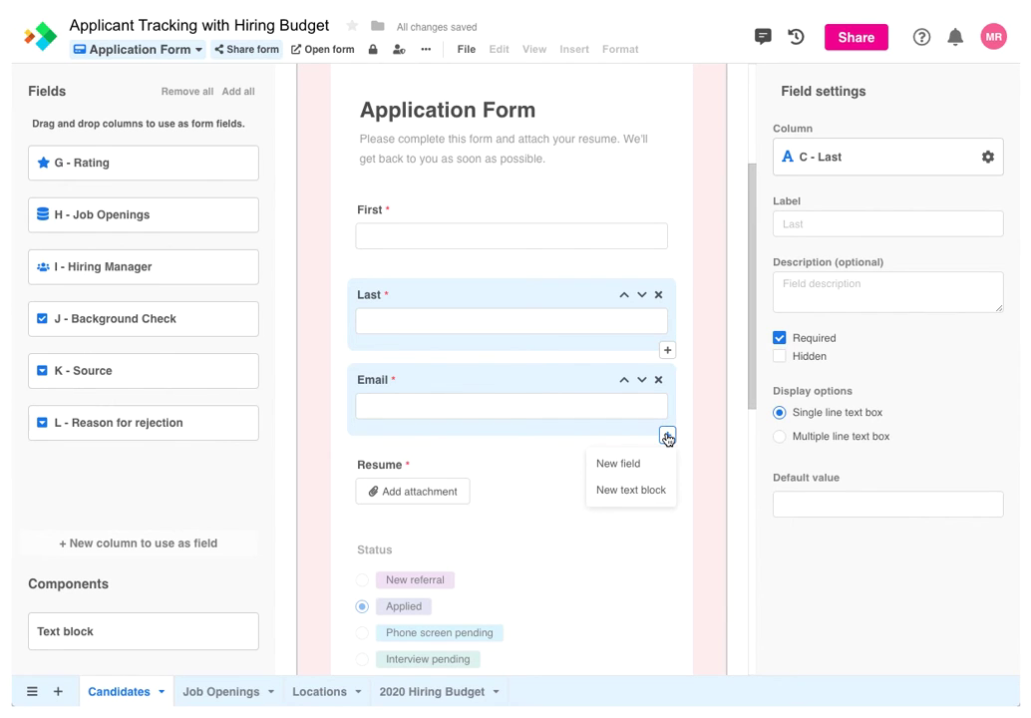
Insert a new phone-number column named 'Phone' as a form field below Email
left_click(620, 464)
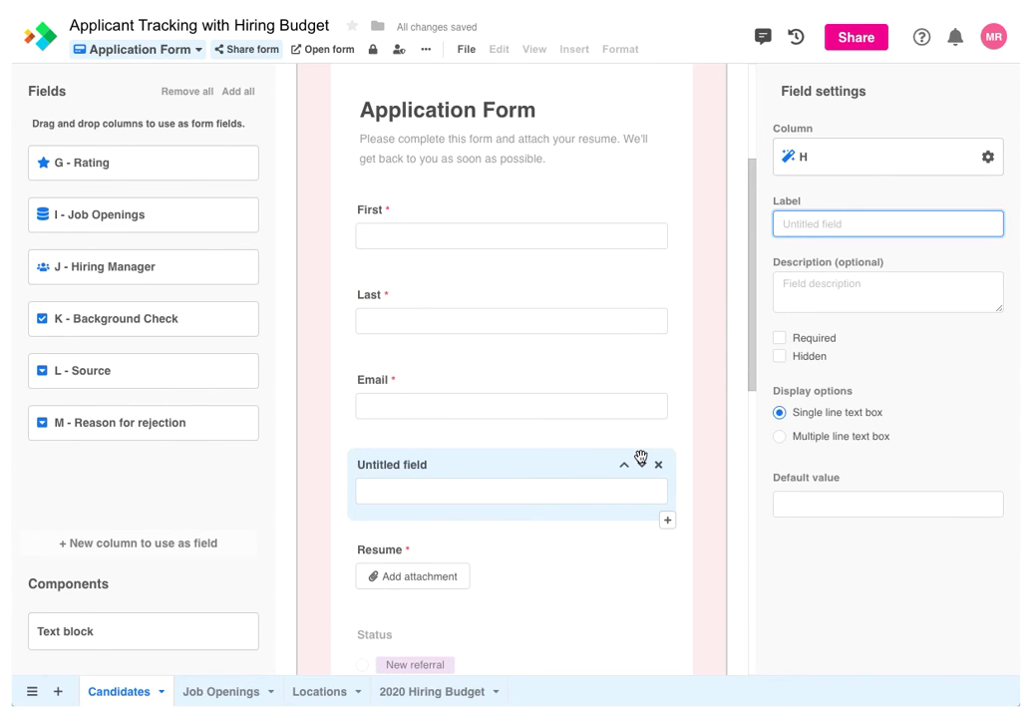
left_click(873, 169)
left_click(858, 178)
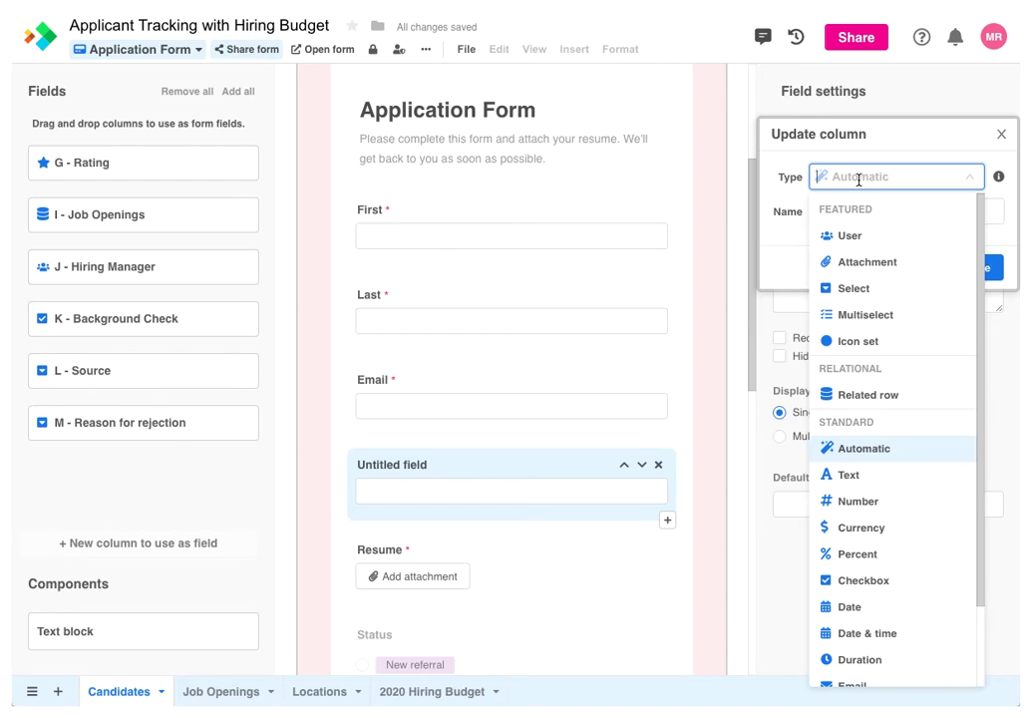
scroll(879, 478, "down", 1)
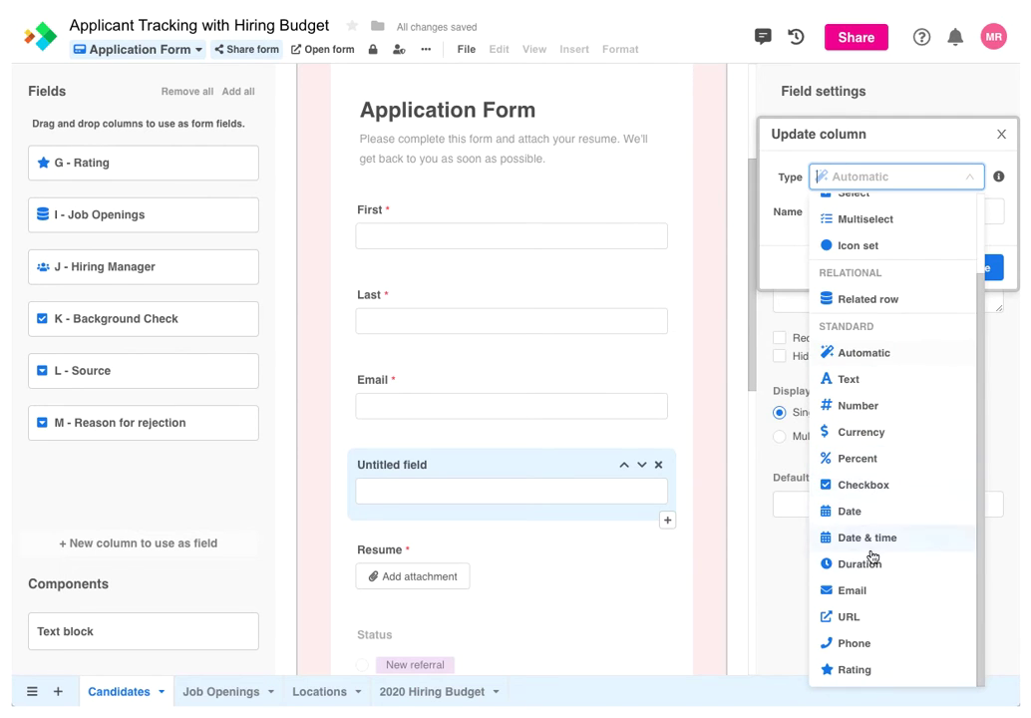
left_click(855, 641)
left_click(830, 211)
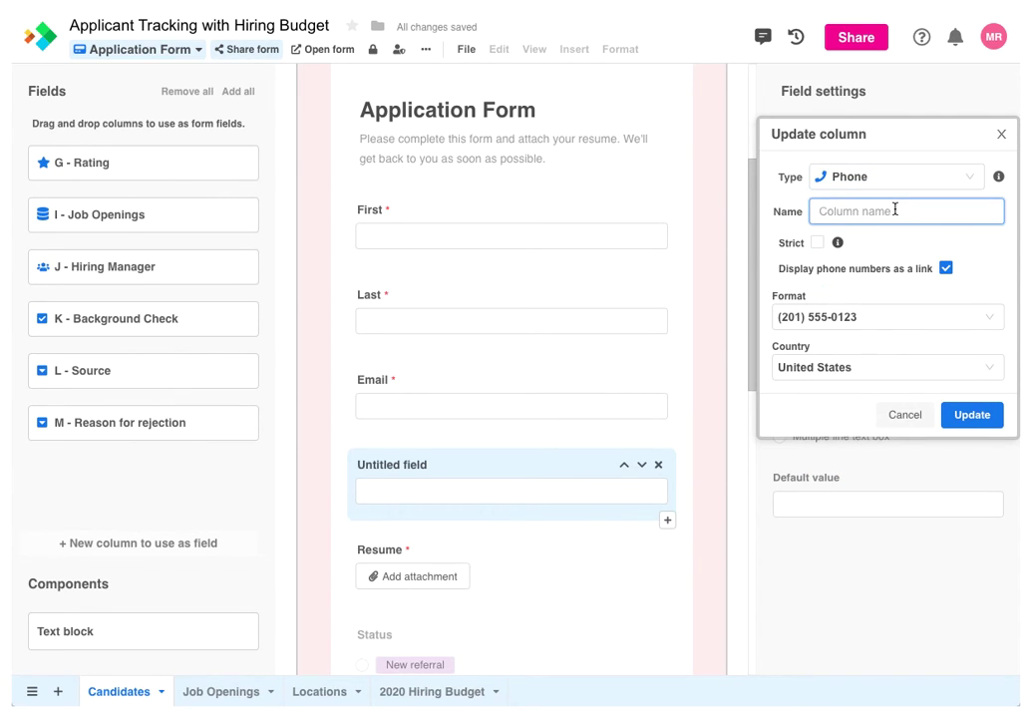
type("Phone")
key("Return")
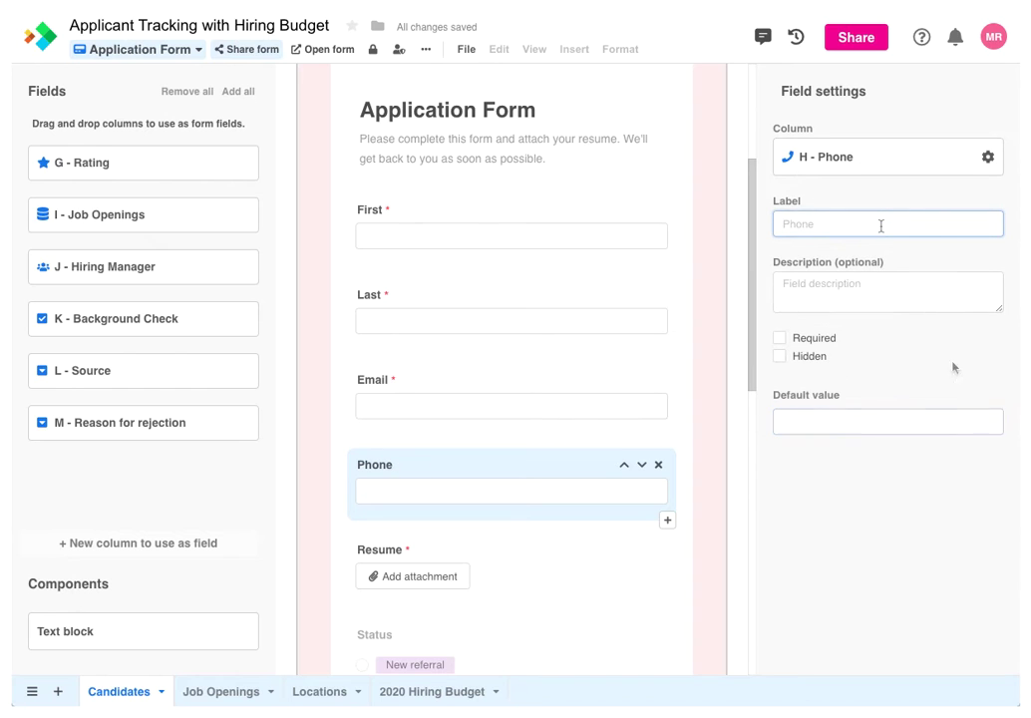
left_click(881, 225)
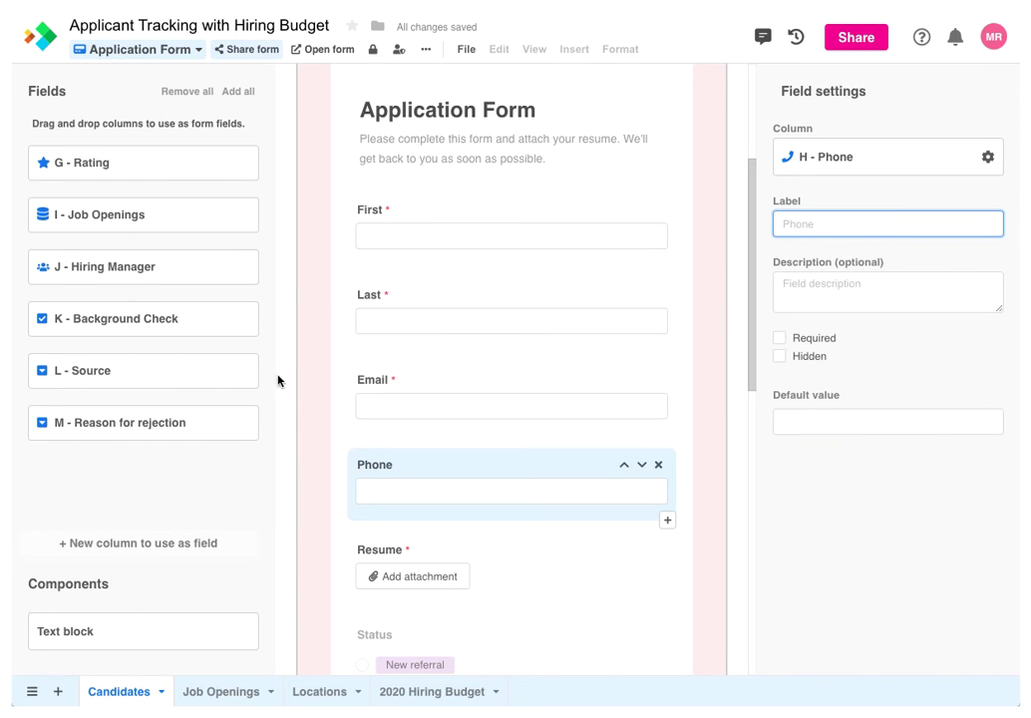
Add the Source field below Resume, hidden, with default value Company website
left_click_drag(249, 386, 513, 479)
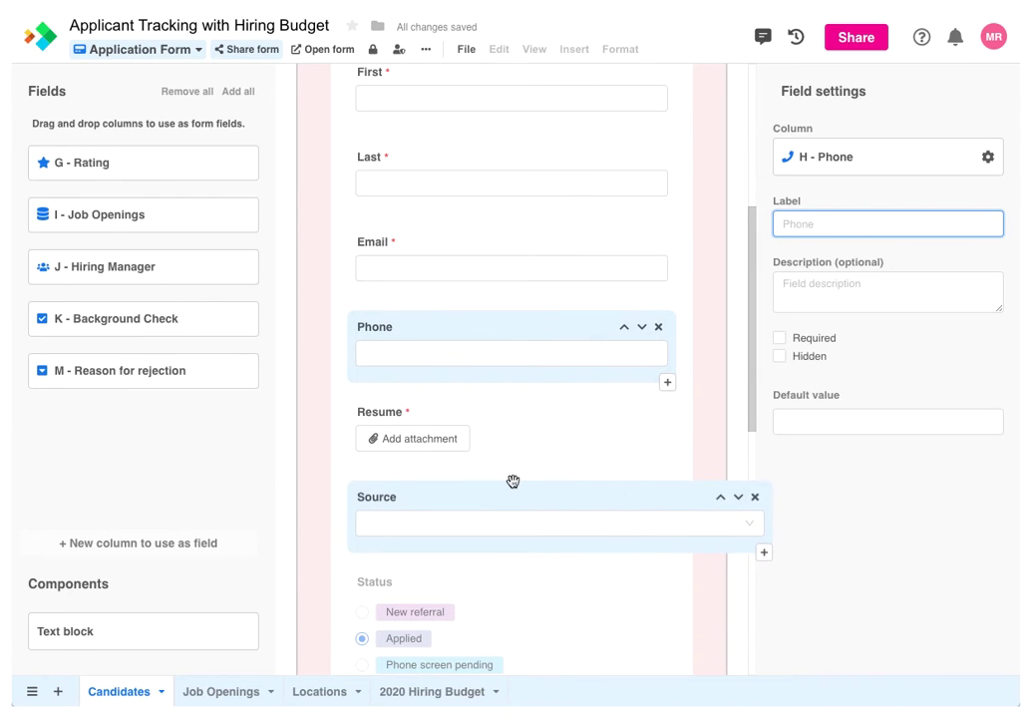
left_click(780, 356)
left_click(807, 503)
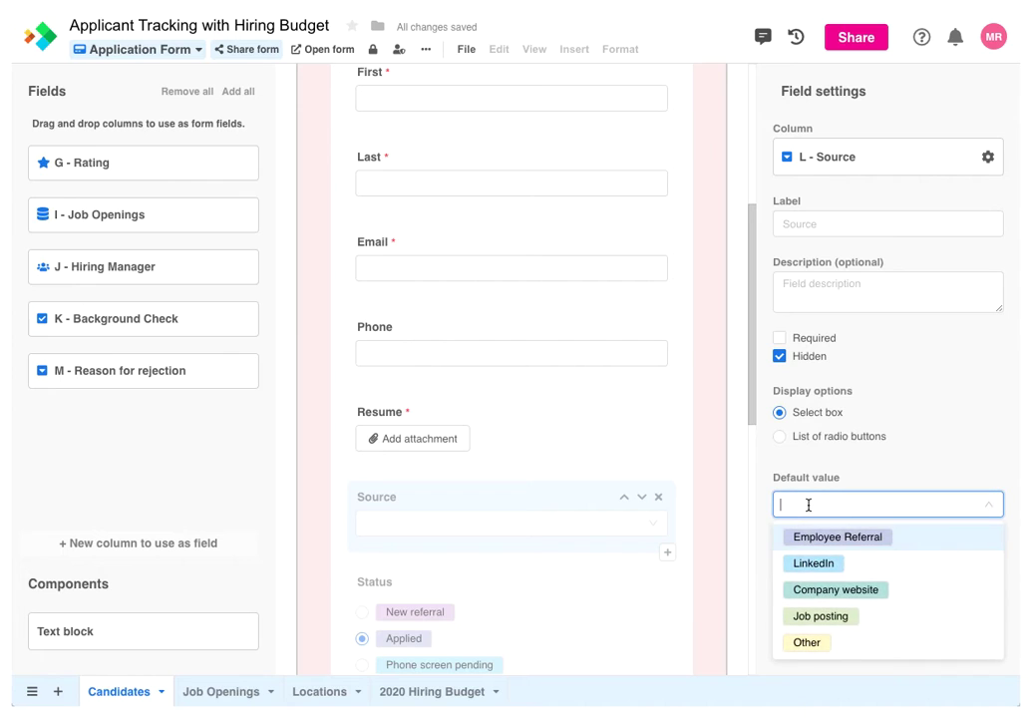
left_click(800, 588)
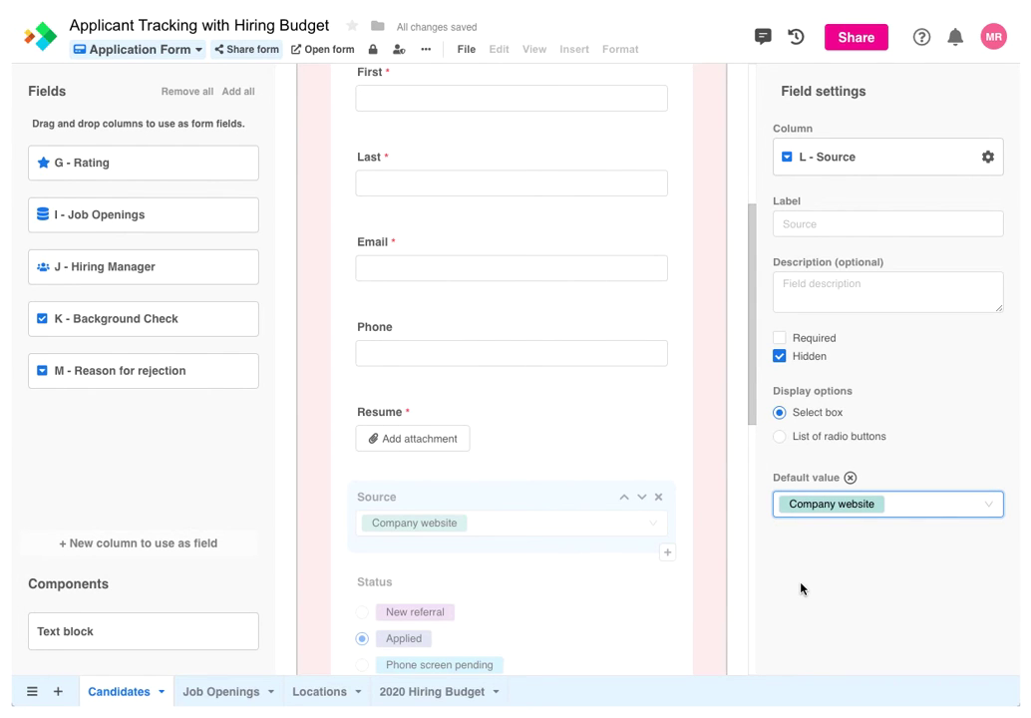
scroll(752, 419, "down", 1)
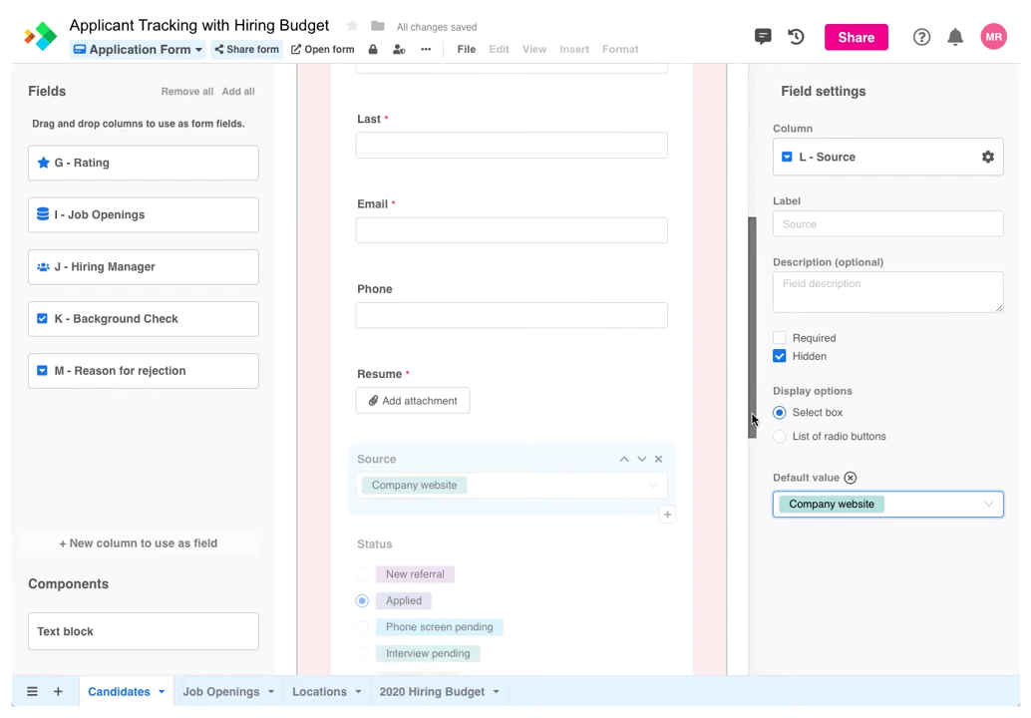
left_click_drag(752, 419, 752, 566)
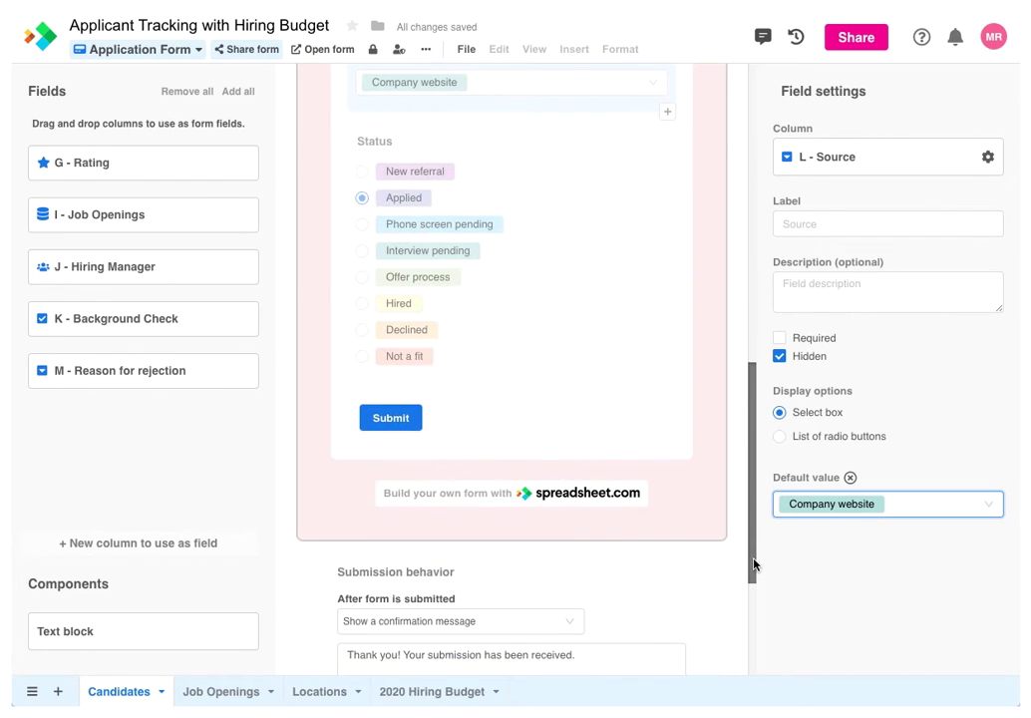
Relabel the form's submit button to 'Apply'
left_click(411, 430)
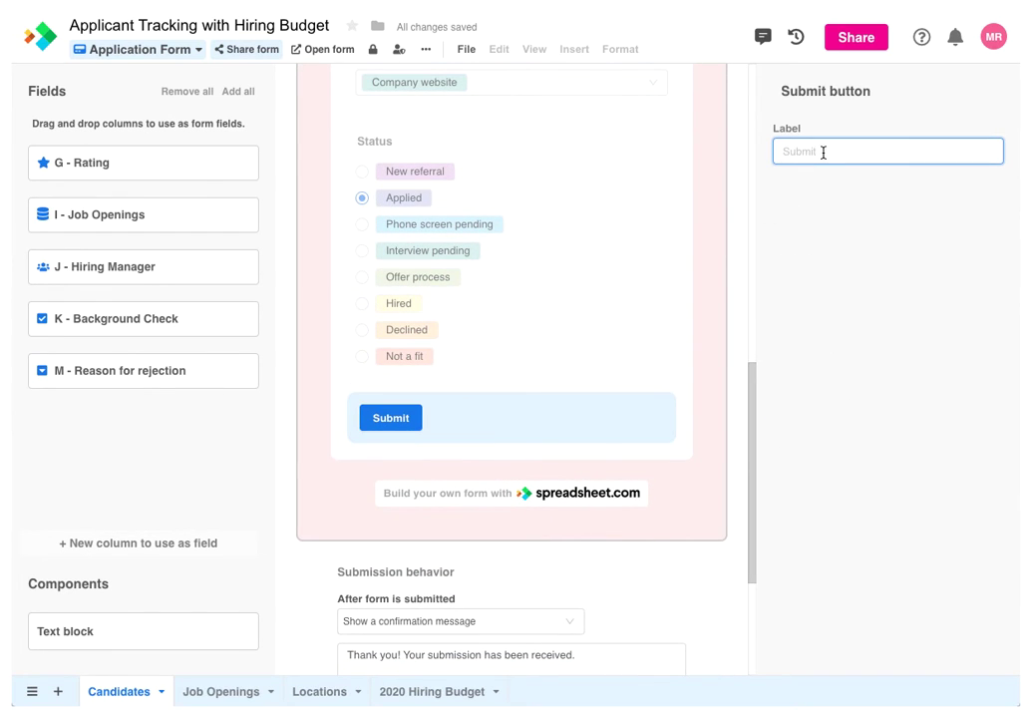
type("Apply")
left_click_drag(751, 433, 739, 522)
Replace the confirmation message with a thank-you message for applicants
left_click(584, 411)
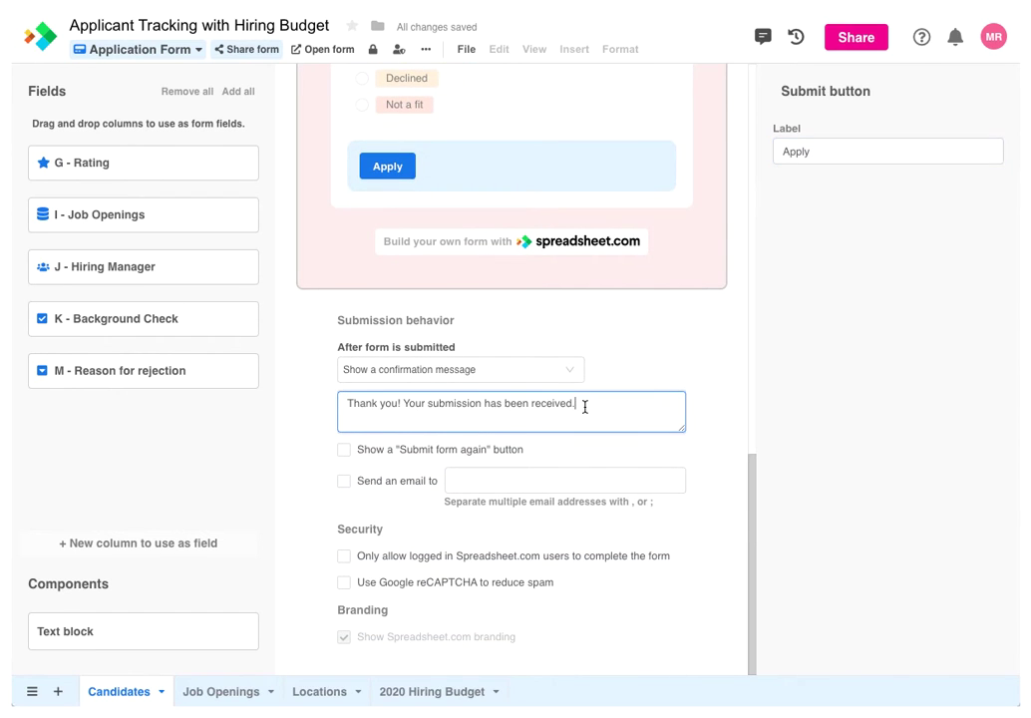
left_click_drag(584, 412, 341, 407)
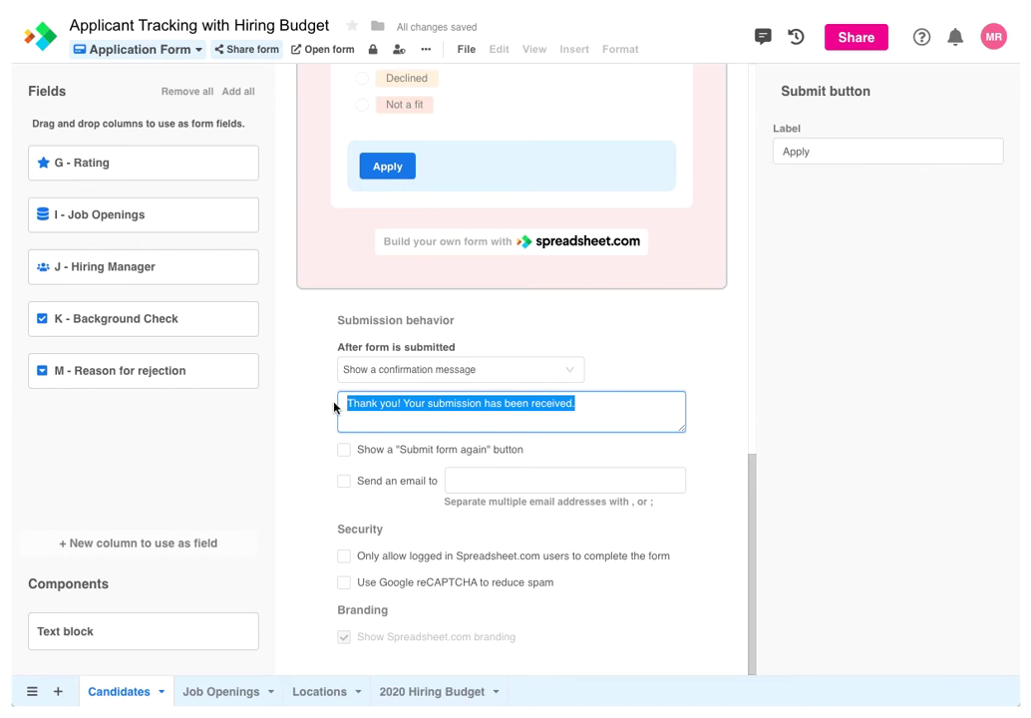
type("Thank you for your application! We'll get back to you shortly.")
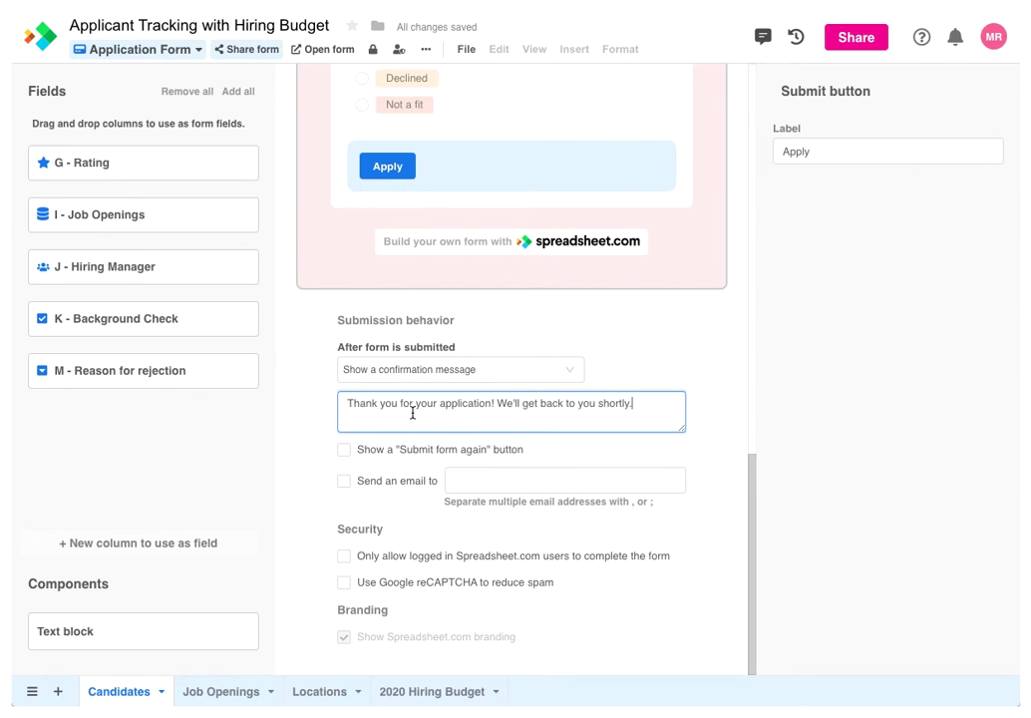
Turn on 'Send an email to' and enter the jobs mailbox address
left_click(344, 480)
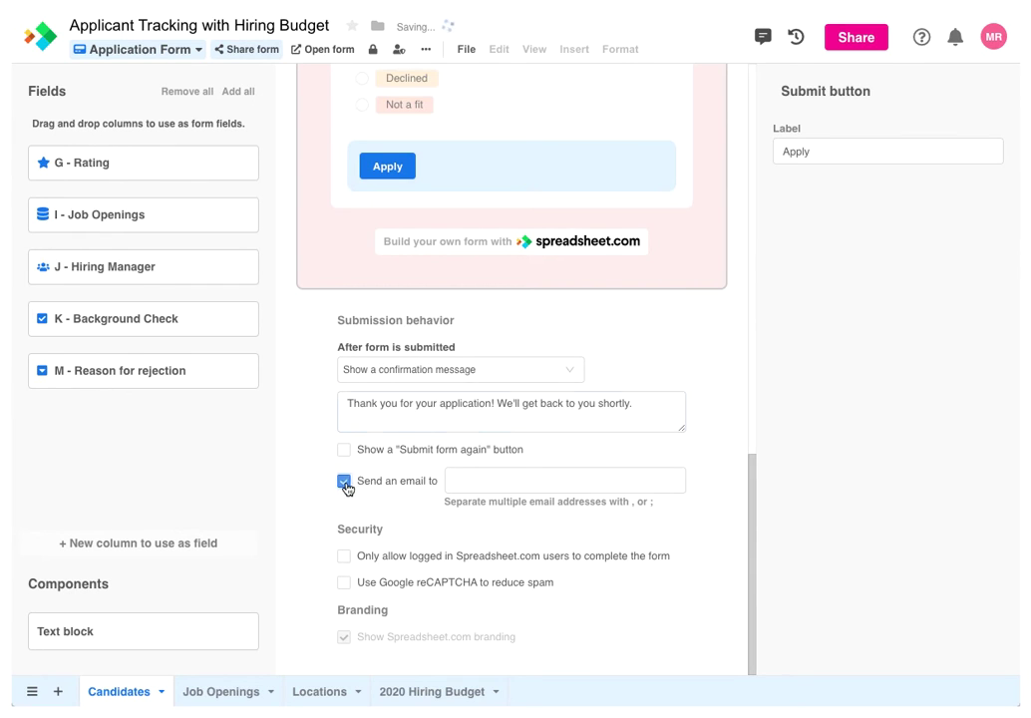
left_click(453, 487)
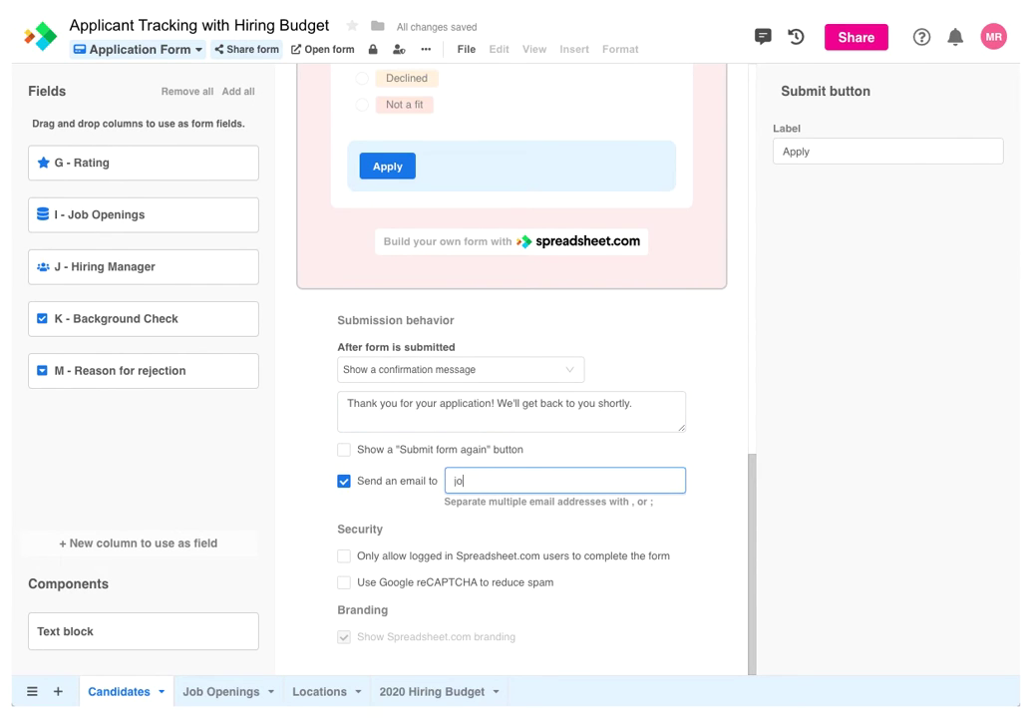
Open the live form and fill in a test applicant's first name, last name, e-mail and phone number
left_click(331, 58)
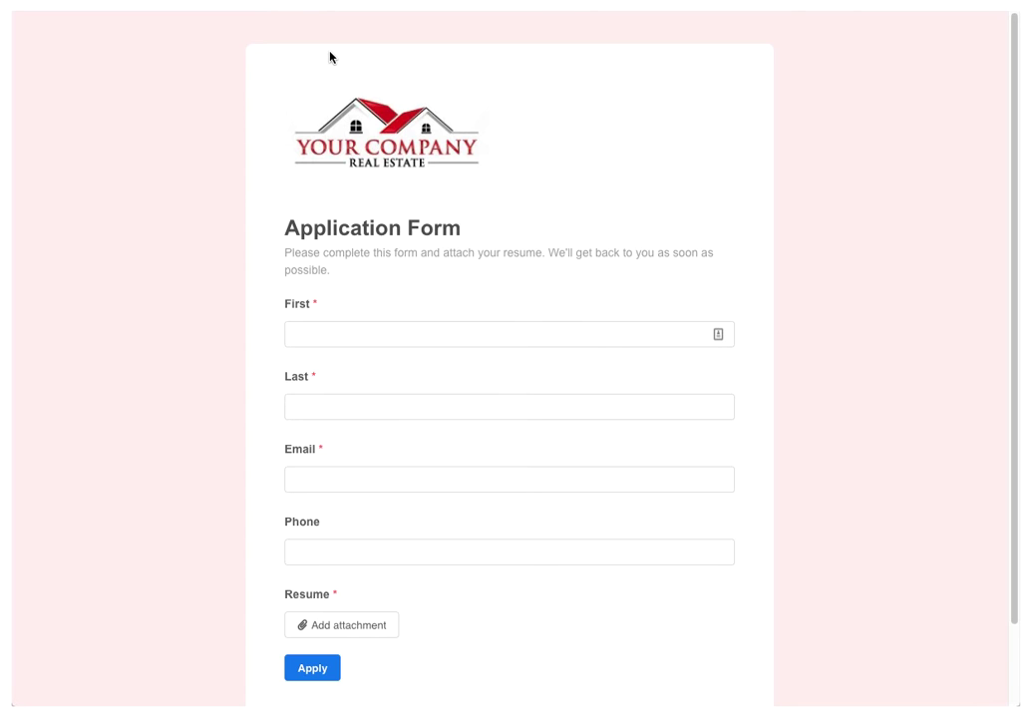
left_click(359, 341)
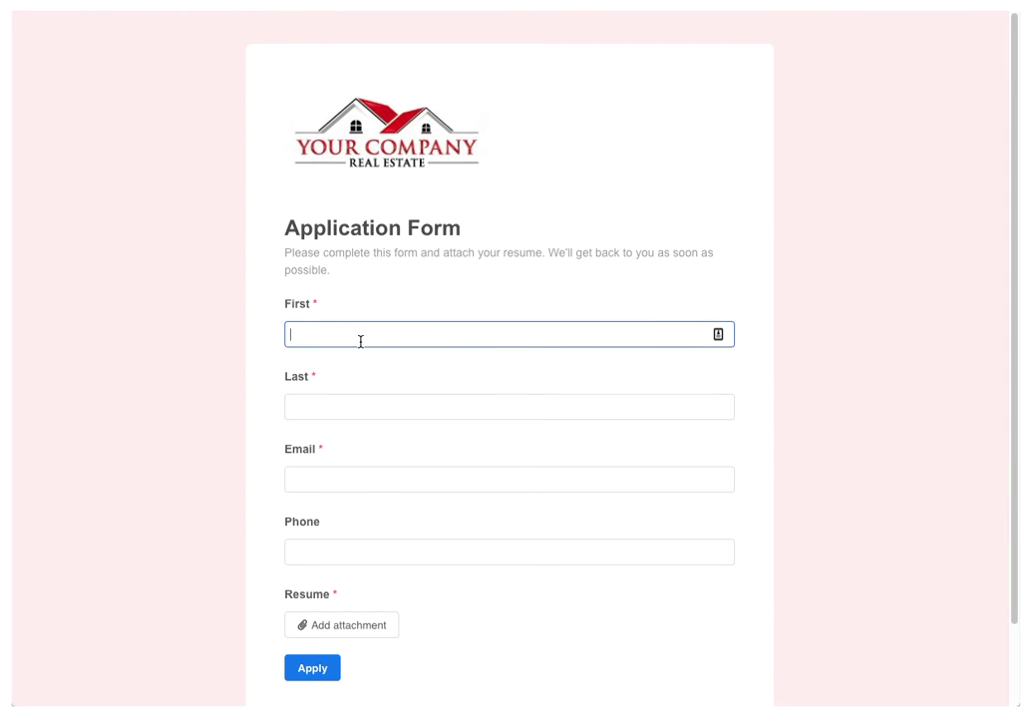
type("Carla")
key("Tab")
type("Candidate")
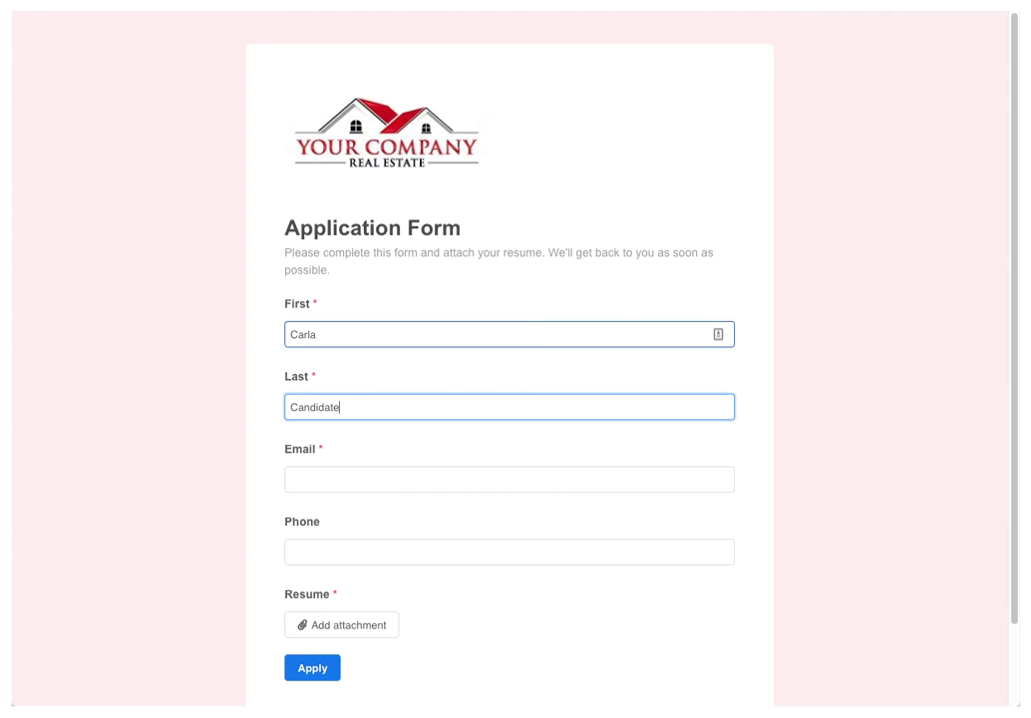
left_click(331, 481)
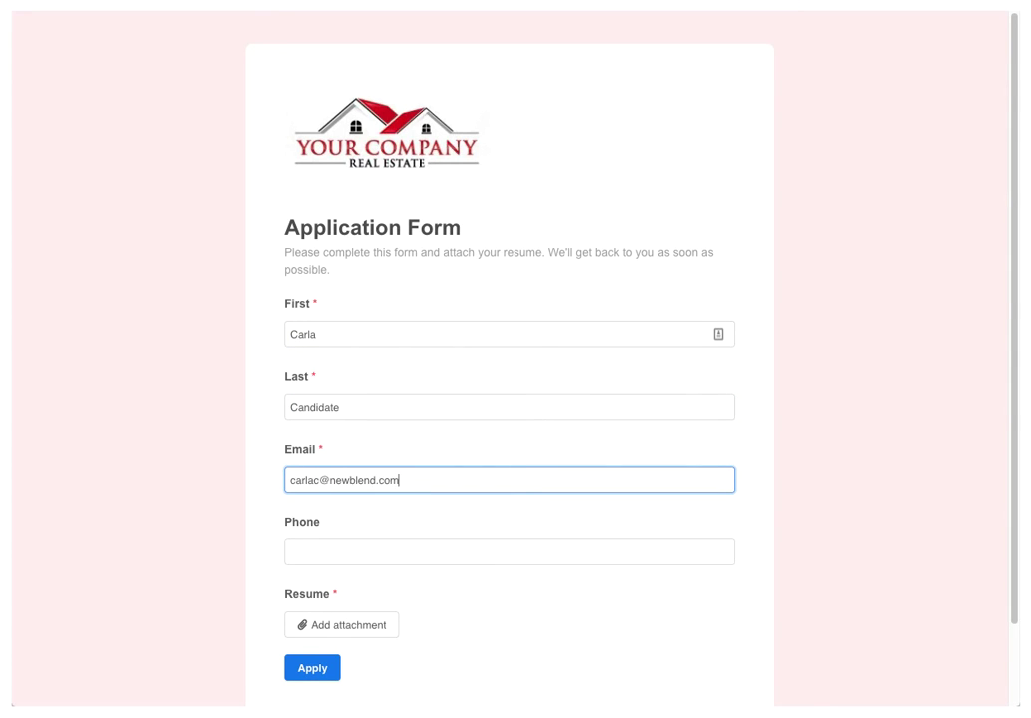
left_click(327, 550)
type("555-555-5555")
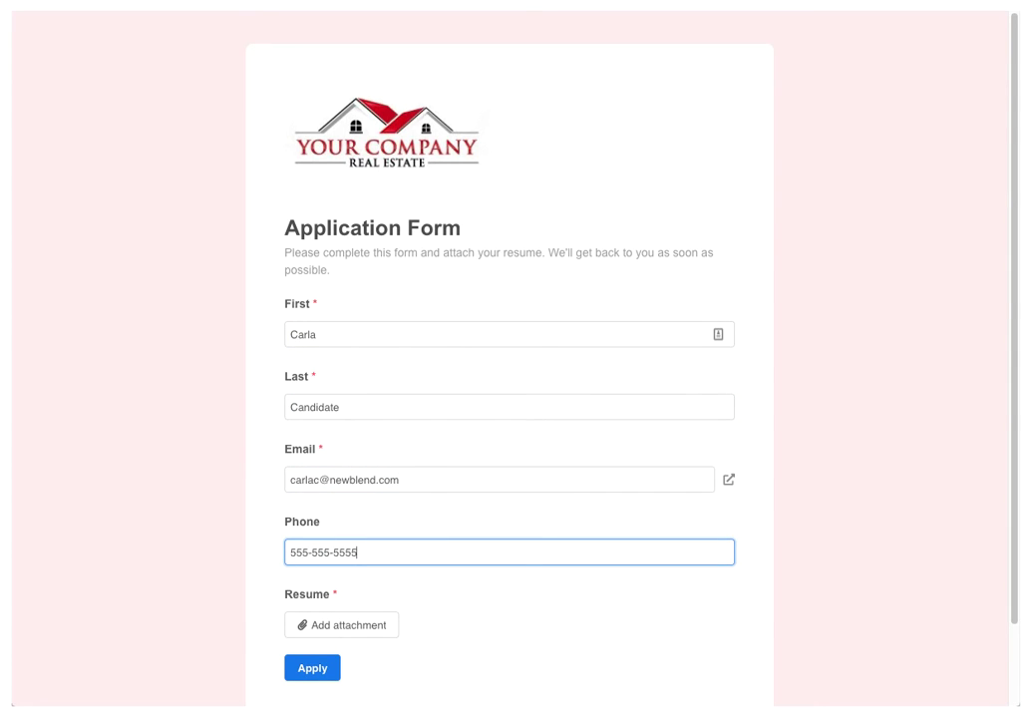
Attach Resume.doc to the application and submit it with Apply
left_click(393, 632)
left_click_drag(11, 253, 506, 373)
left_click(270, 559)
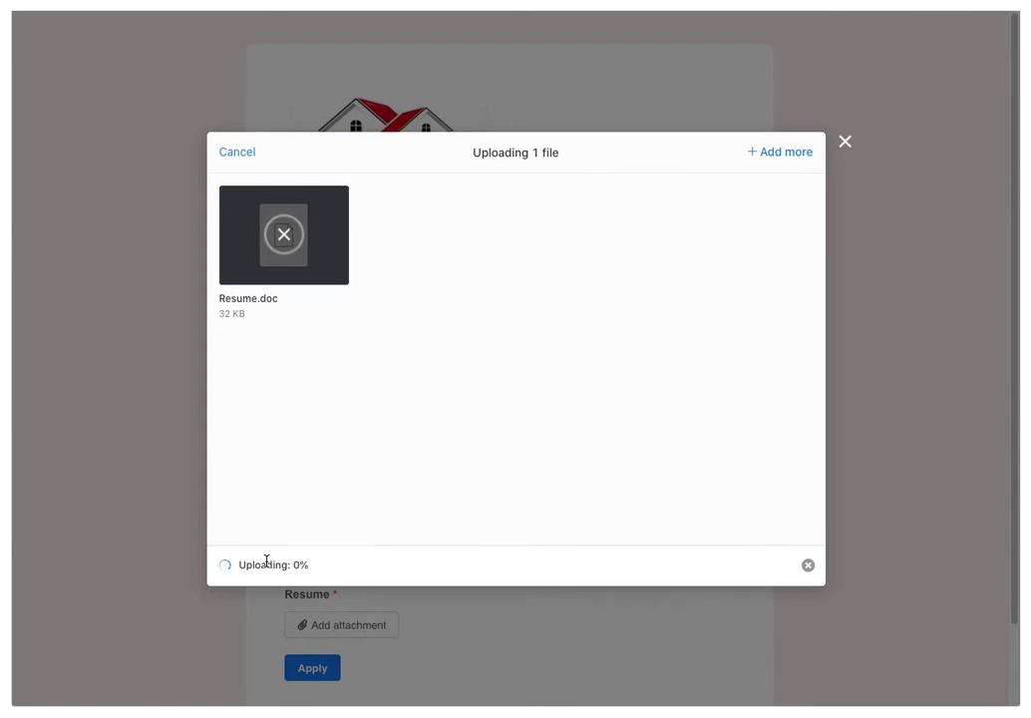
left_click(844, 143)
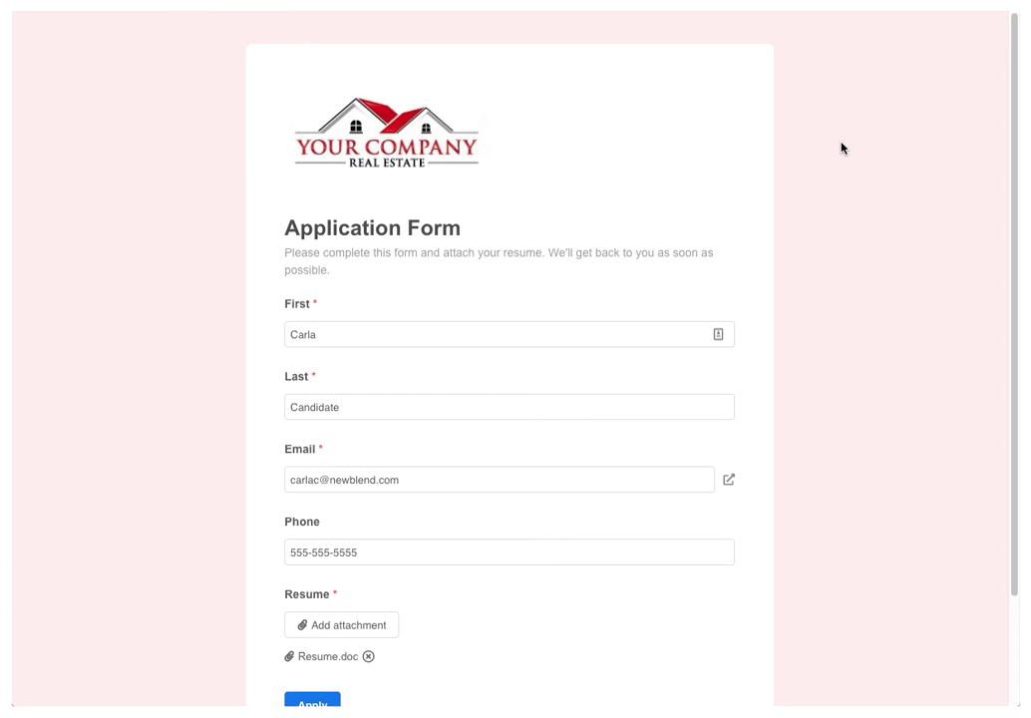
scroll(607, 450, "down", 3)
left_click(324, 576)
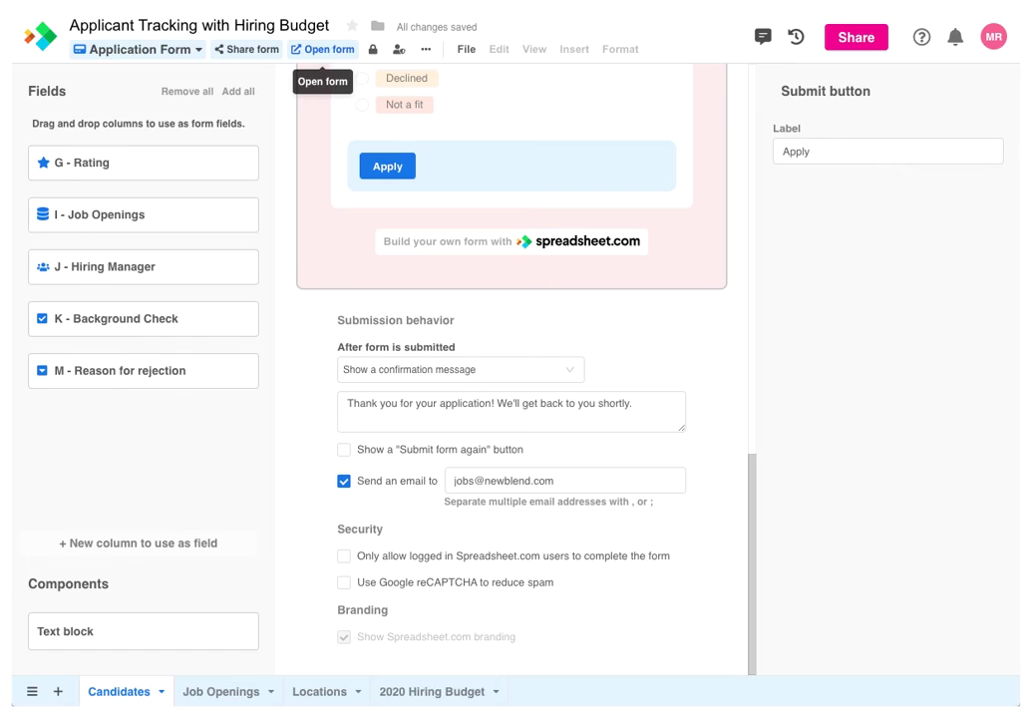
Switch to the Candidates view and check row 35's name, resume attachment and Applied status
left_click(144, 54)
left_click(144, 118)
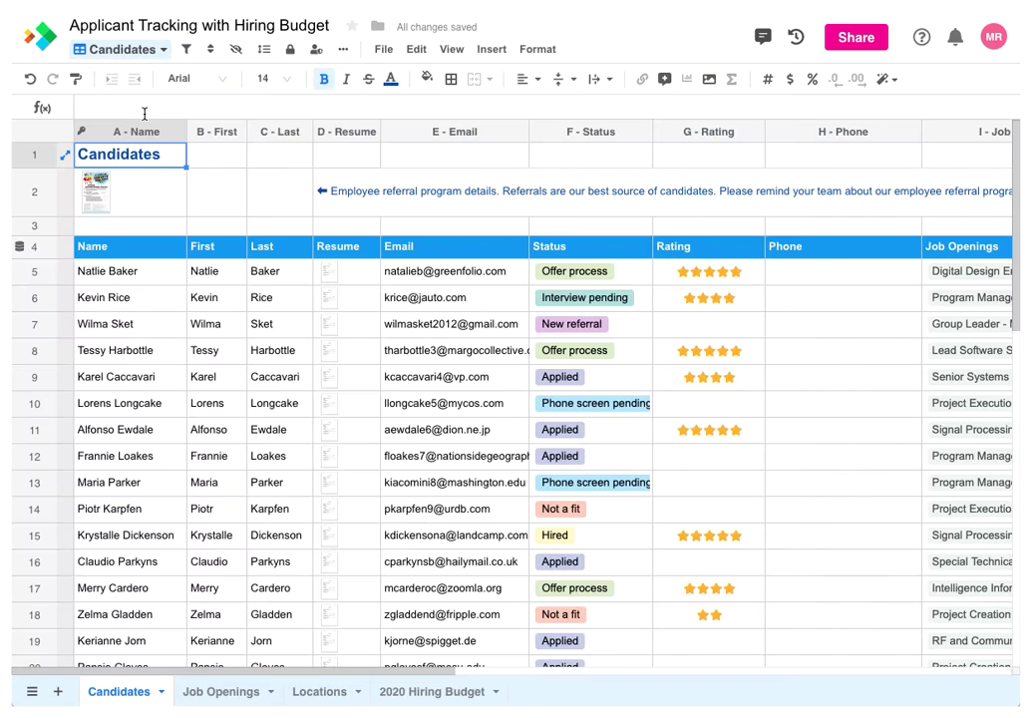
scroll(237, 359, "down", 5)
scroll(237, 358, "down", 5)
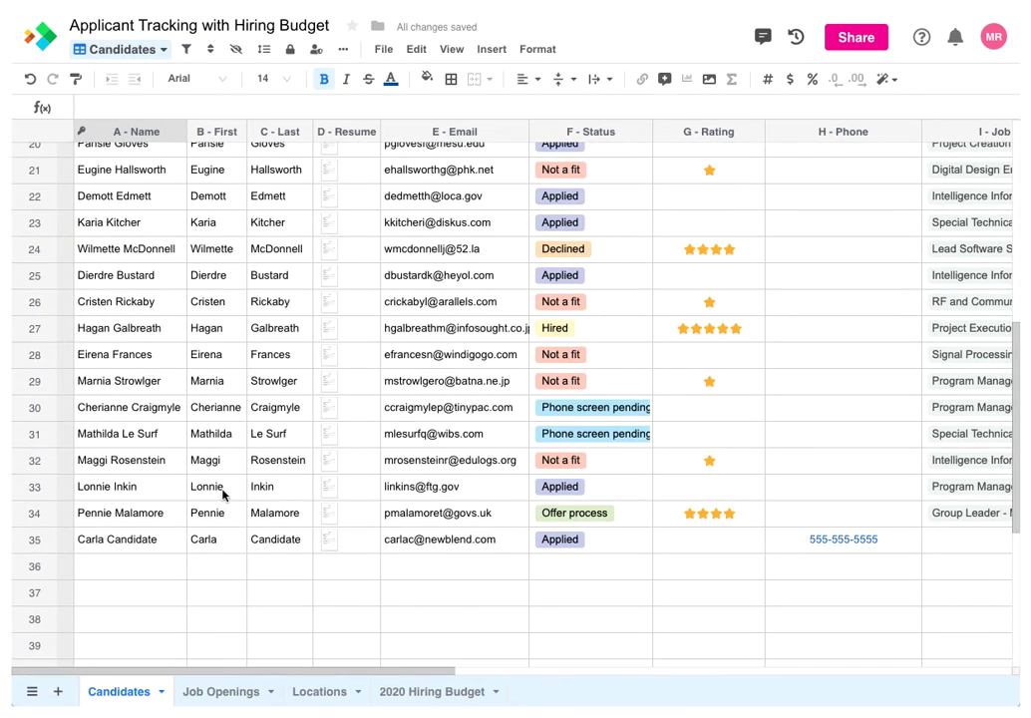
left_click(159, 543)
left_click(349, 540)
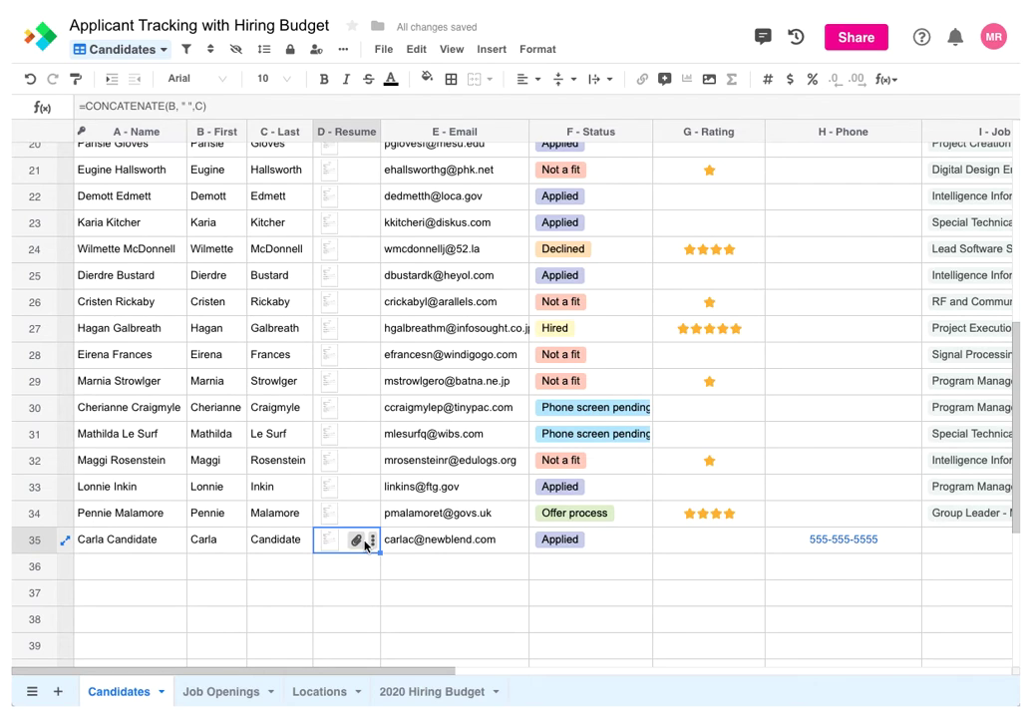
left_click(534, 544)
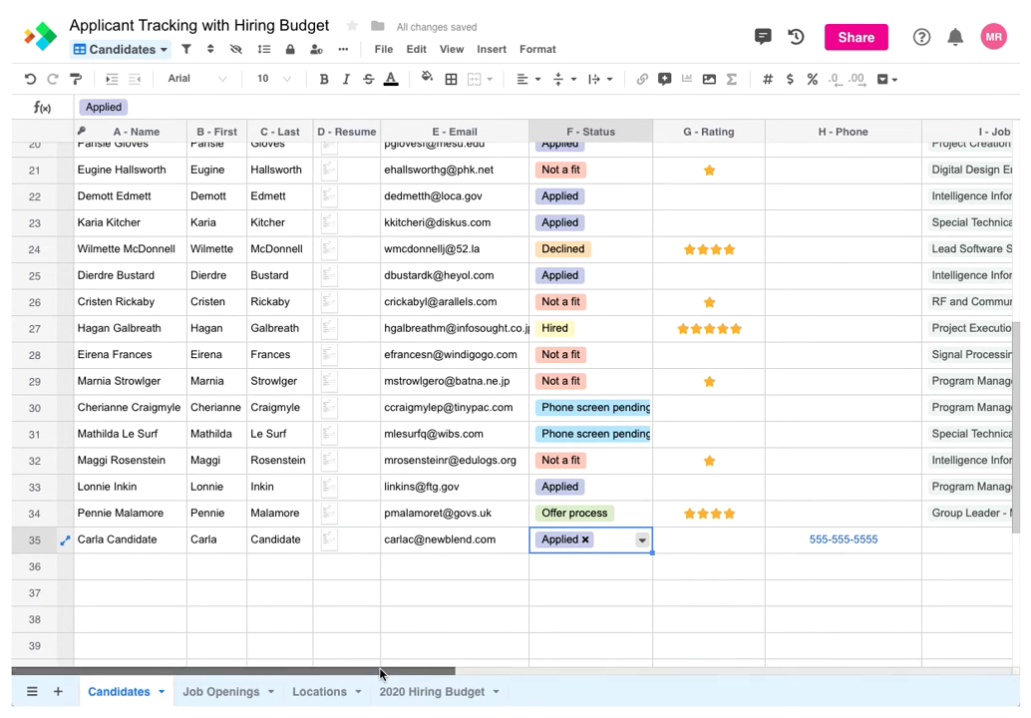
left_click_drag(384, 672, 314, 675)
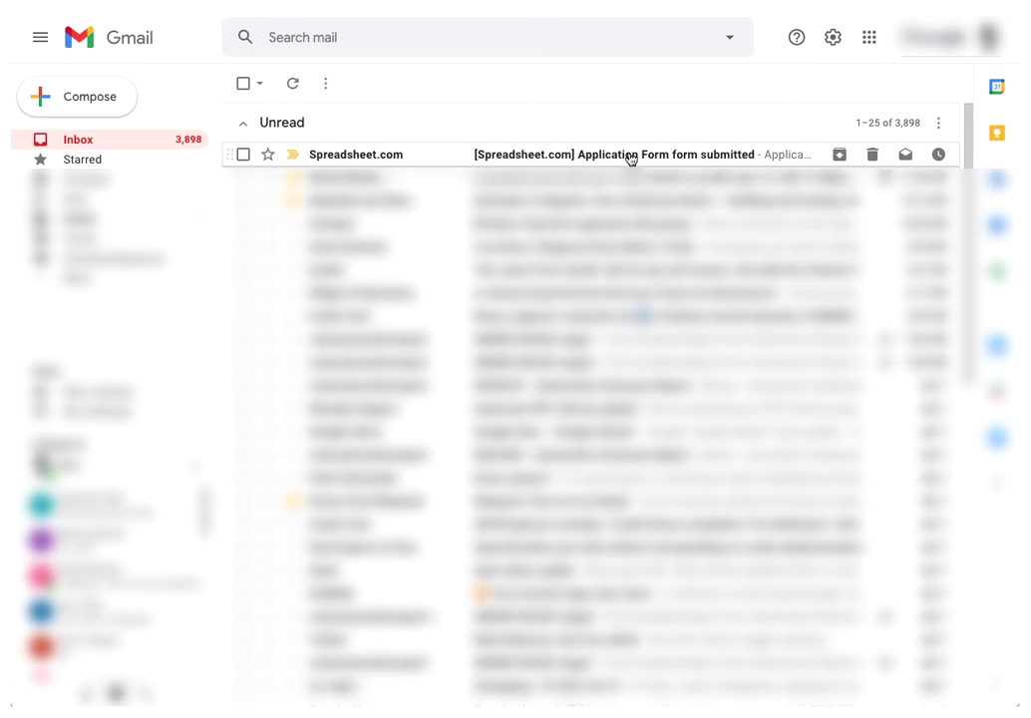
Open the '[Spreadsheet.com] Application Form form submitted' notification e-mail in Gmail
left_click(630, 158)
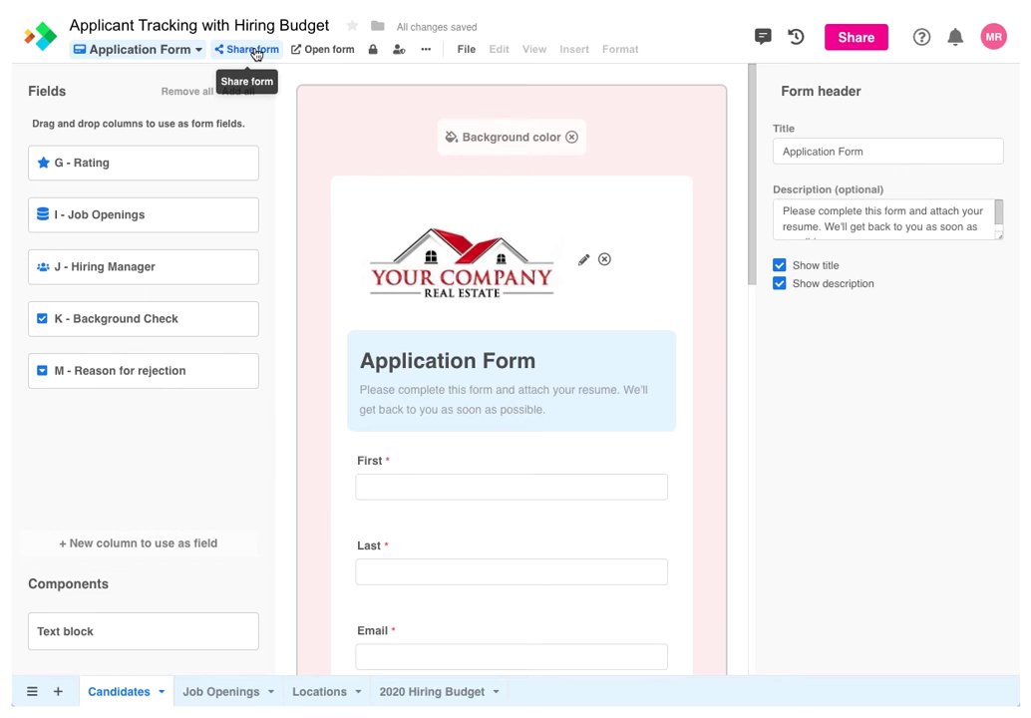
Copy the Application Form's public link, toggling 'Enable sharing and embedding' off and back on
left_click(254, 51)
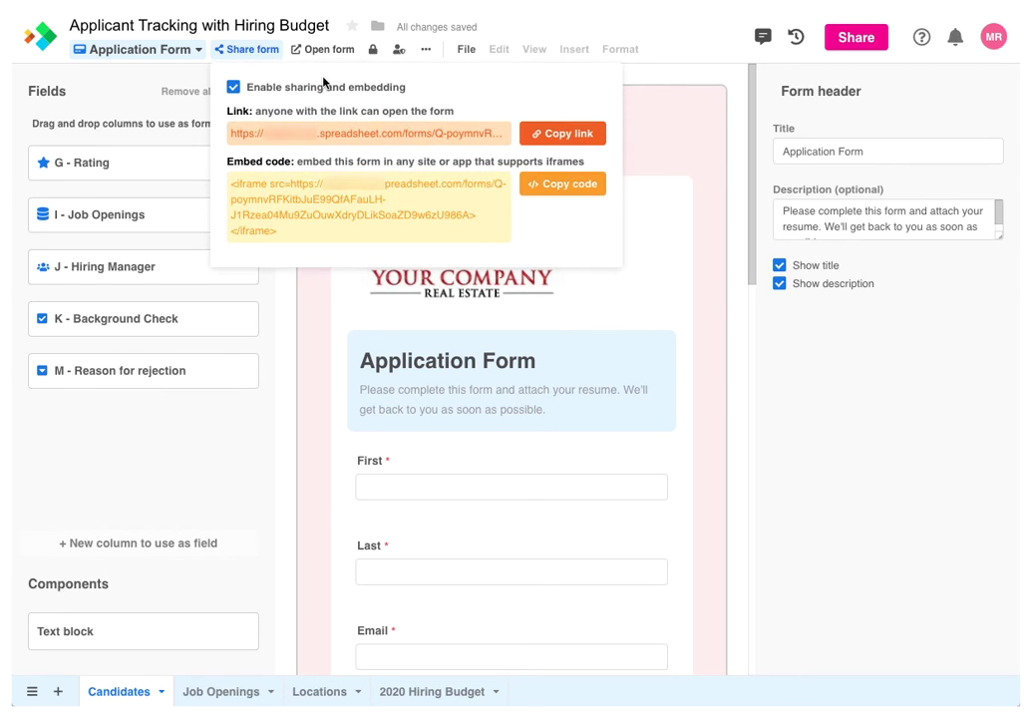
left_click(540, 133)
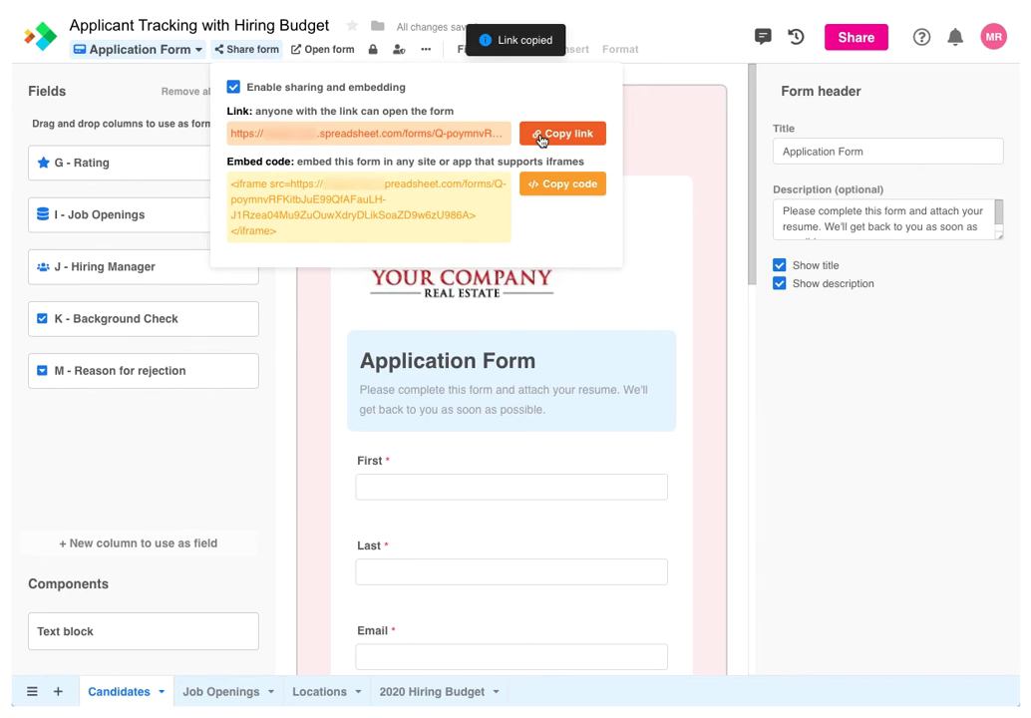
left_click(233, 89)
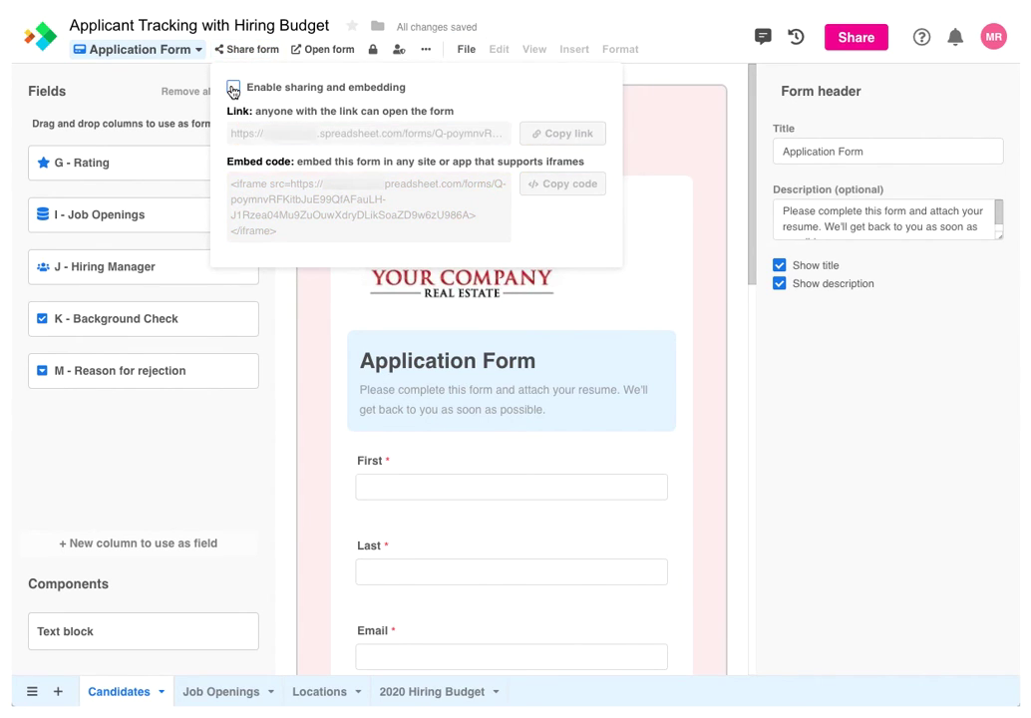
left_click(234, 89)
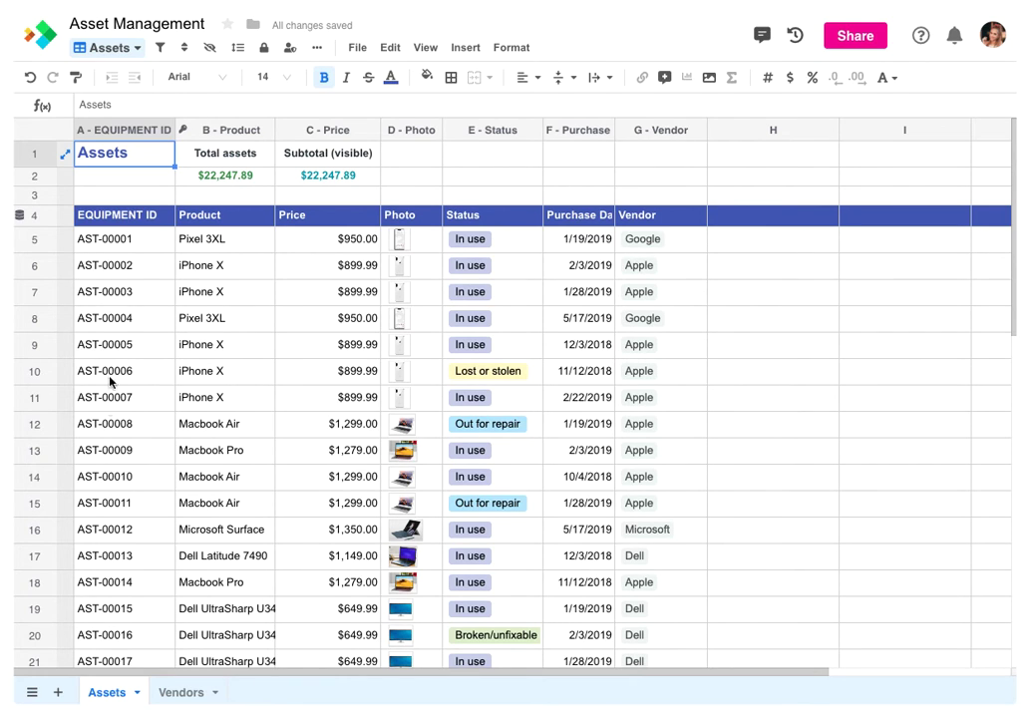
Glance at the Vendors sheet, then open Apple's linked Vendors record from cell G6 on Assets
left_click(178, 692)
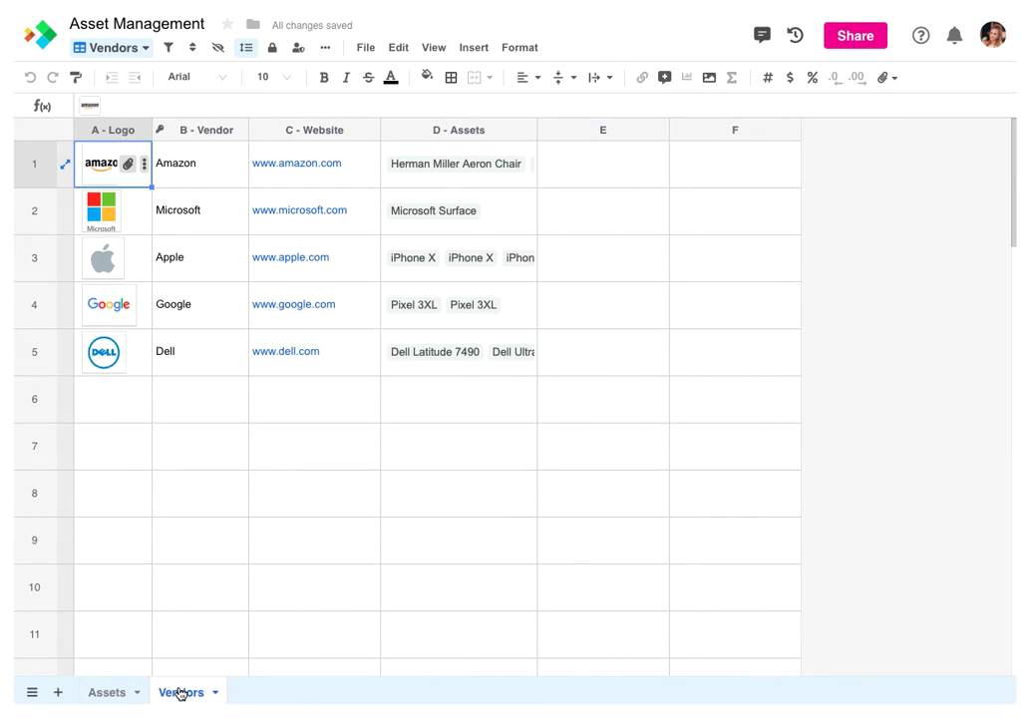
left_click(113, 692)
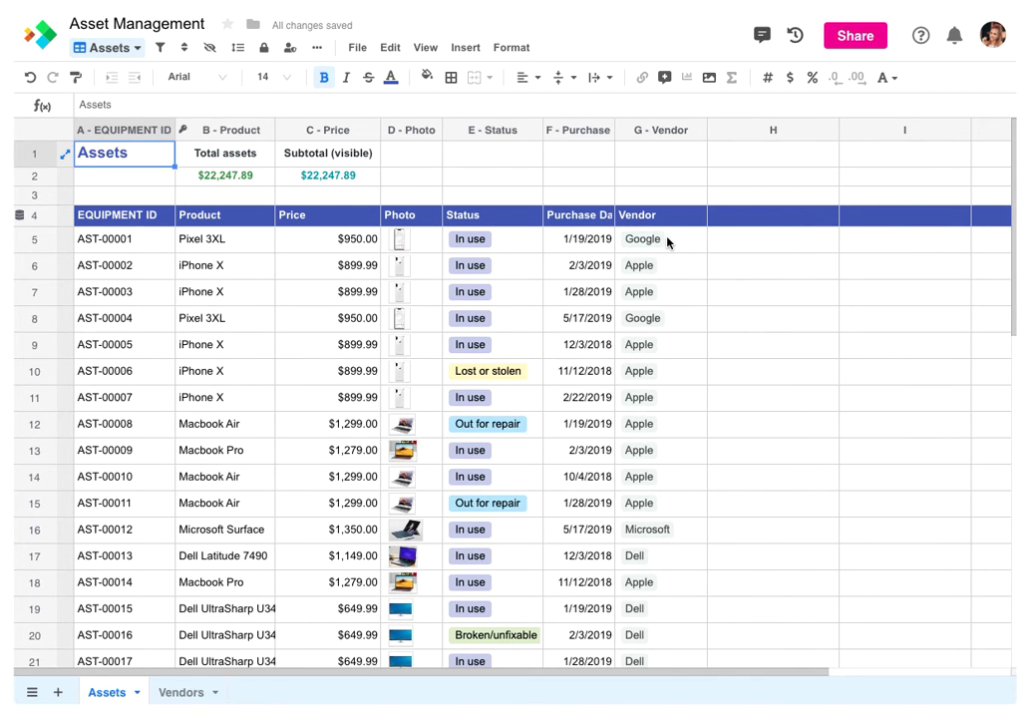
left_click(664, 269)
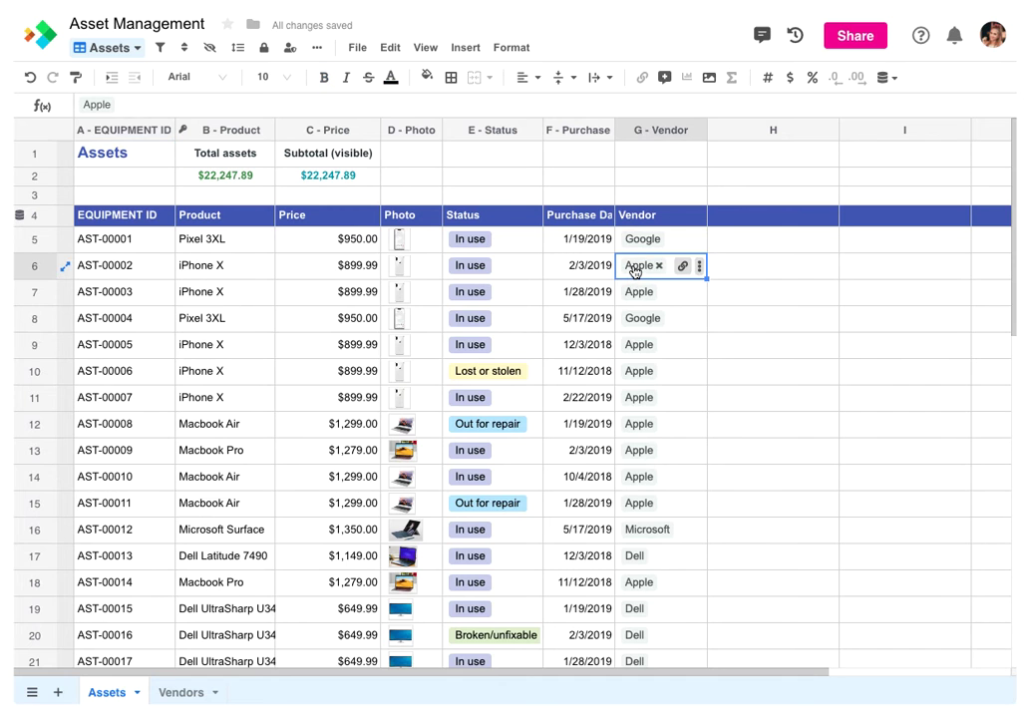
left_click(636, 267)
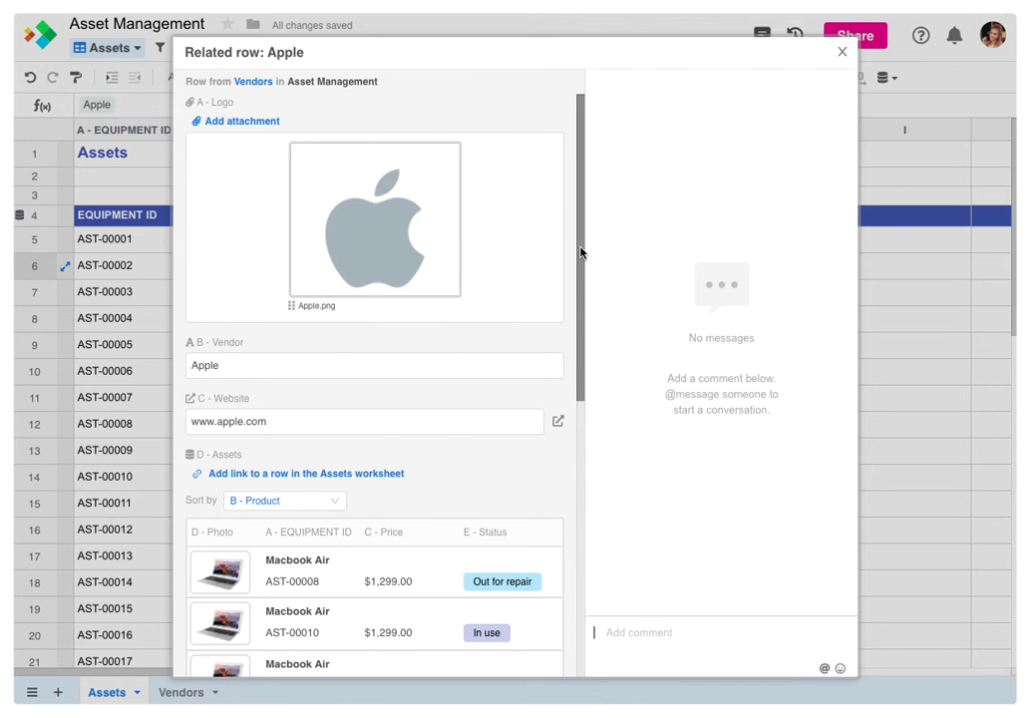
Close the Apple record and review the Vendor column's Related row link to Vendors, cancelling unchanged
key("Escape")
double_click(654, 131)
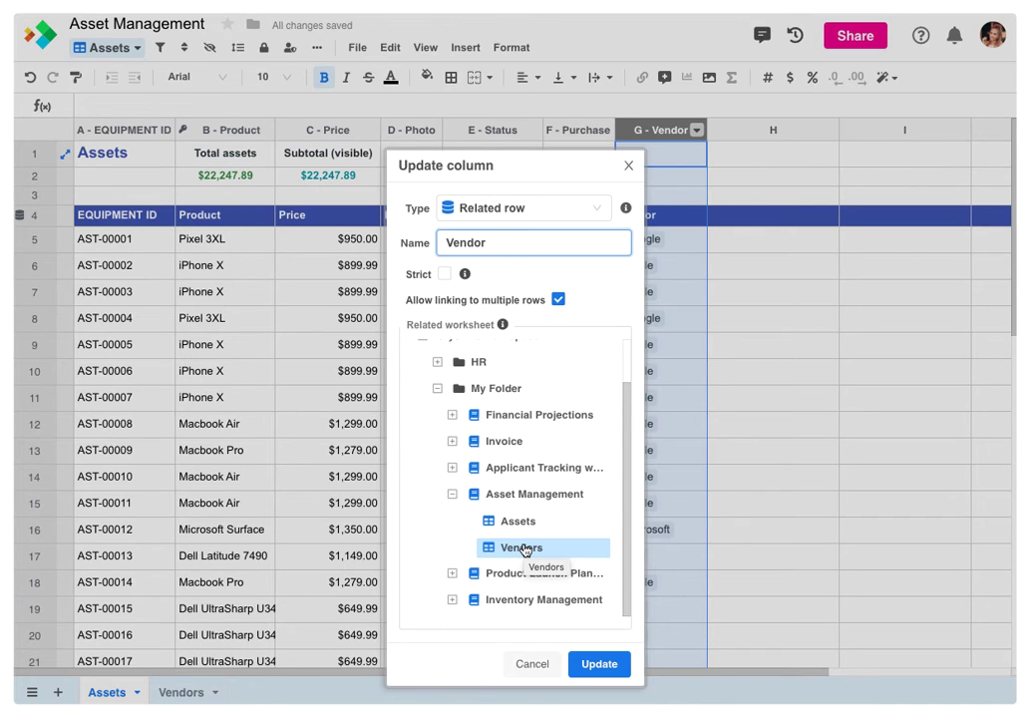
left_click(529, 663)
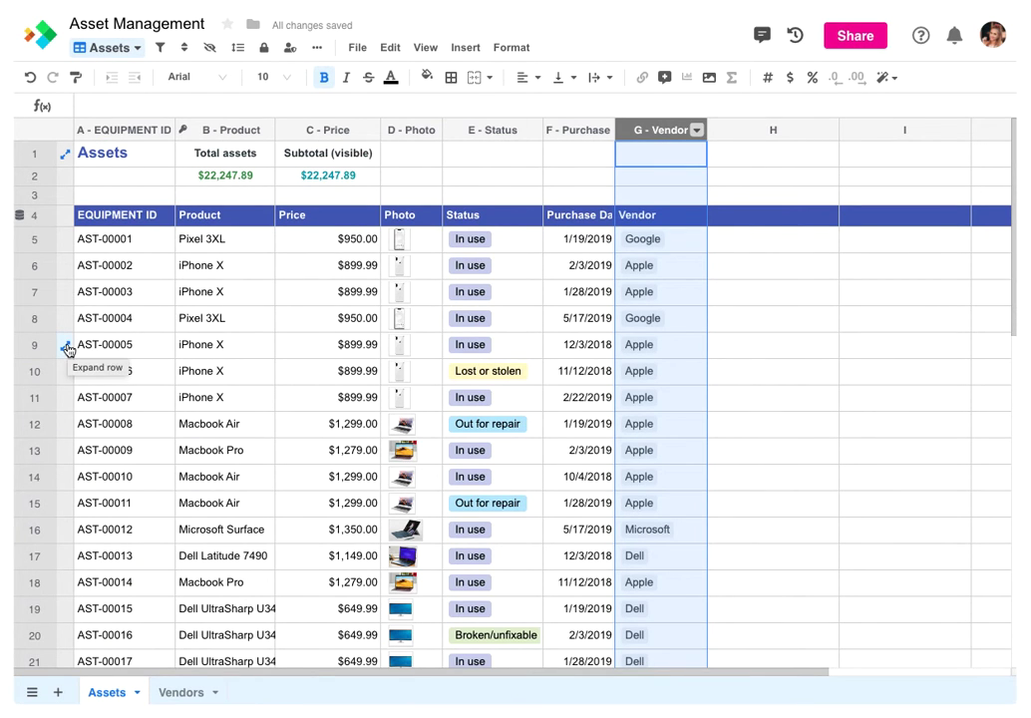
left_click(66, 346)
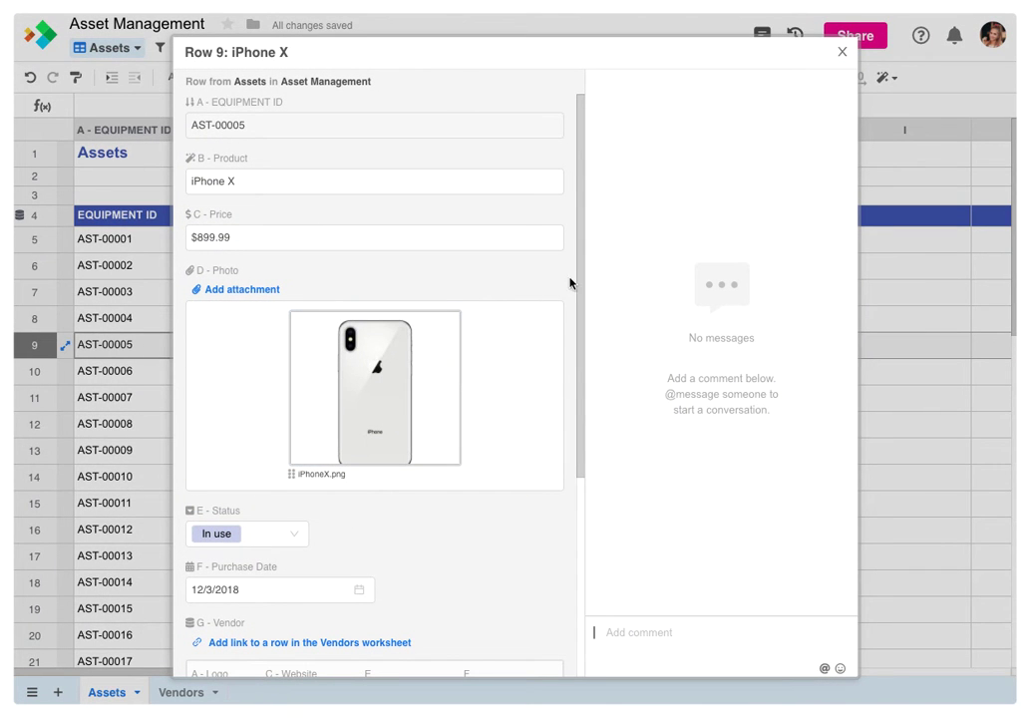
left_click_drag(578, 278, 569, 391)
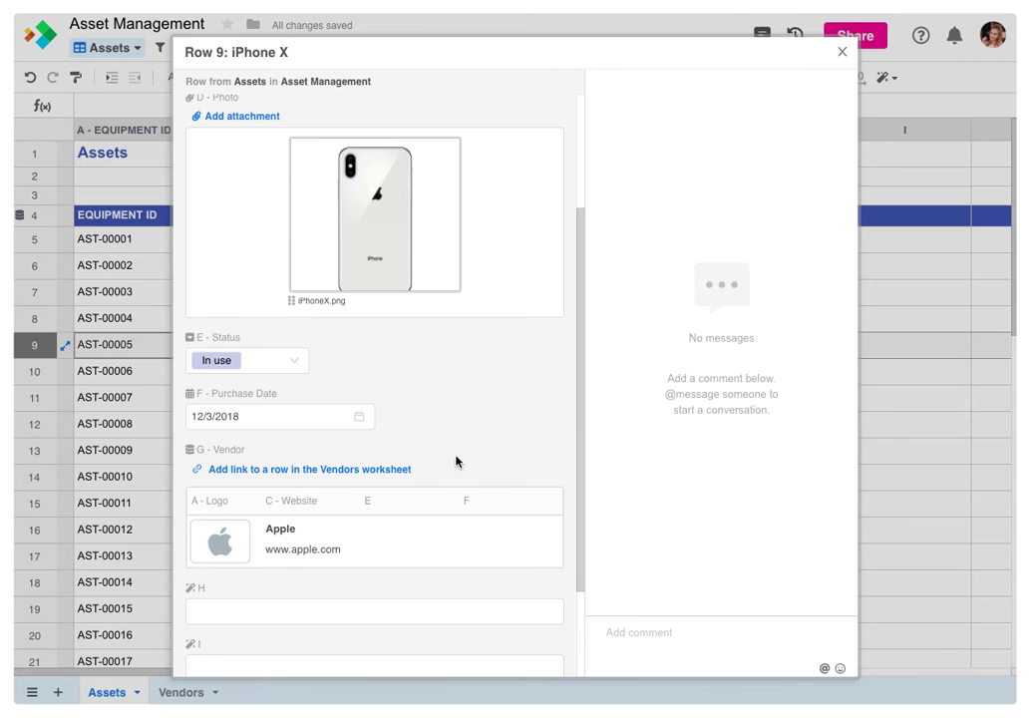
left_click(374, 543)
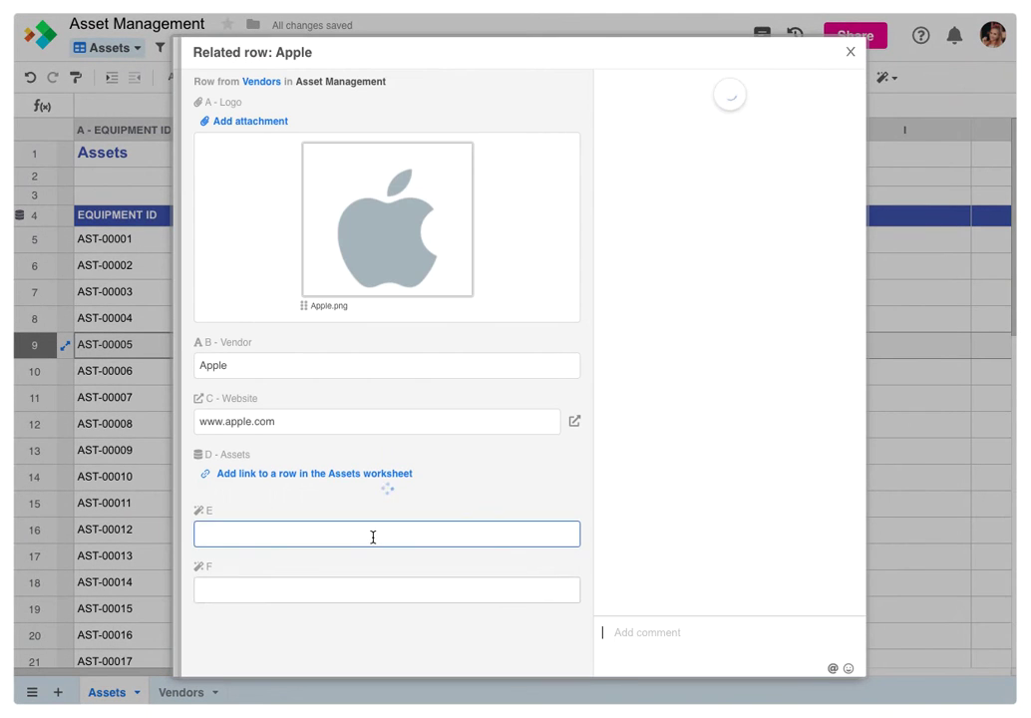
scroll(373, 537, "down", 3)
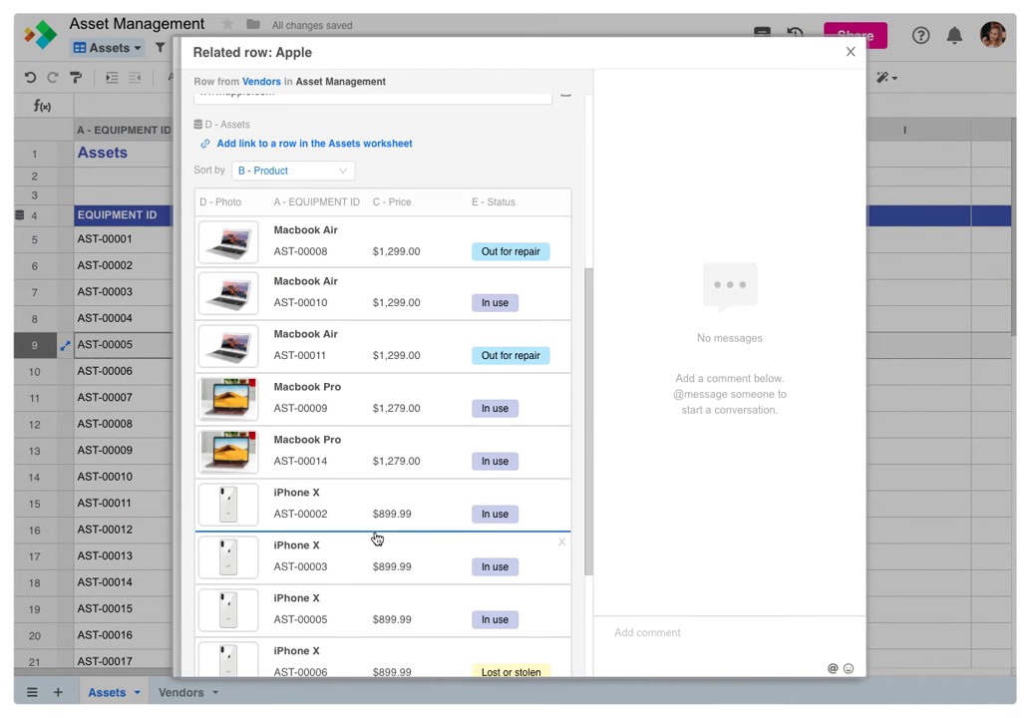
left_click(387, 413)
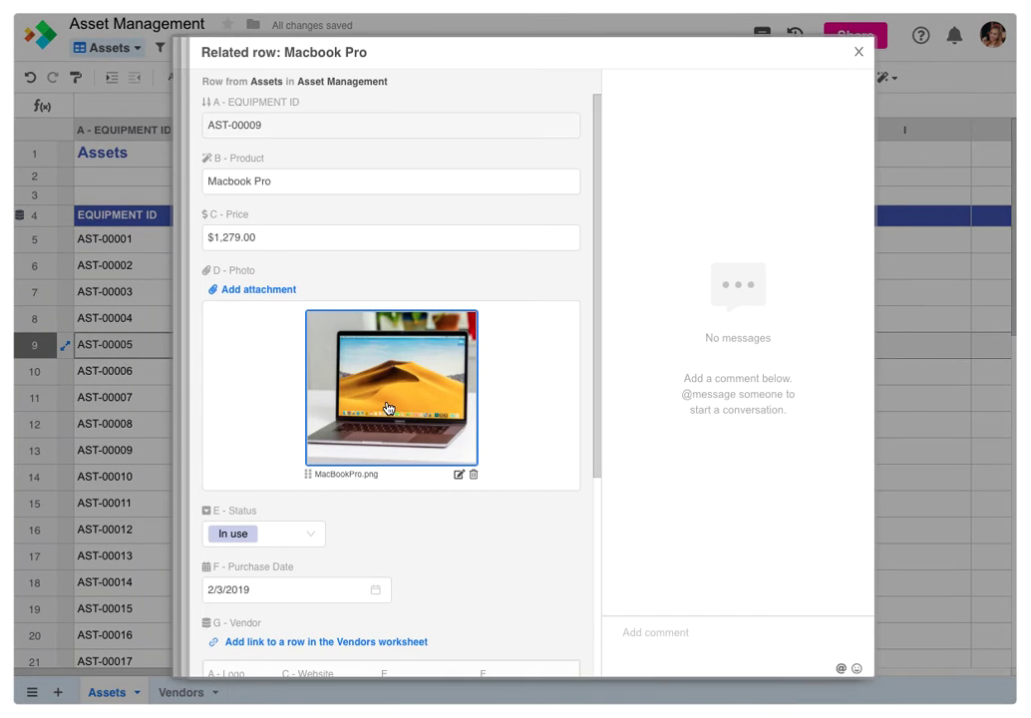
scroll(386, 406, "down", 3)
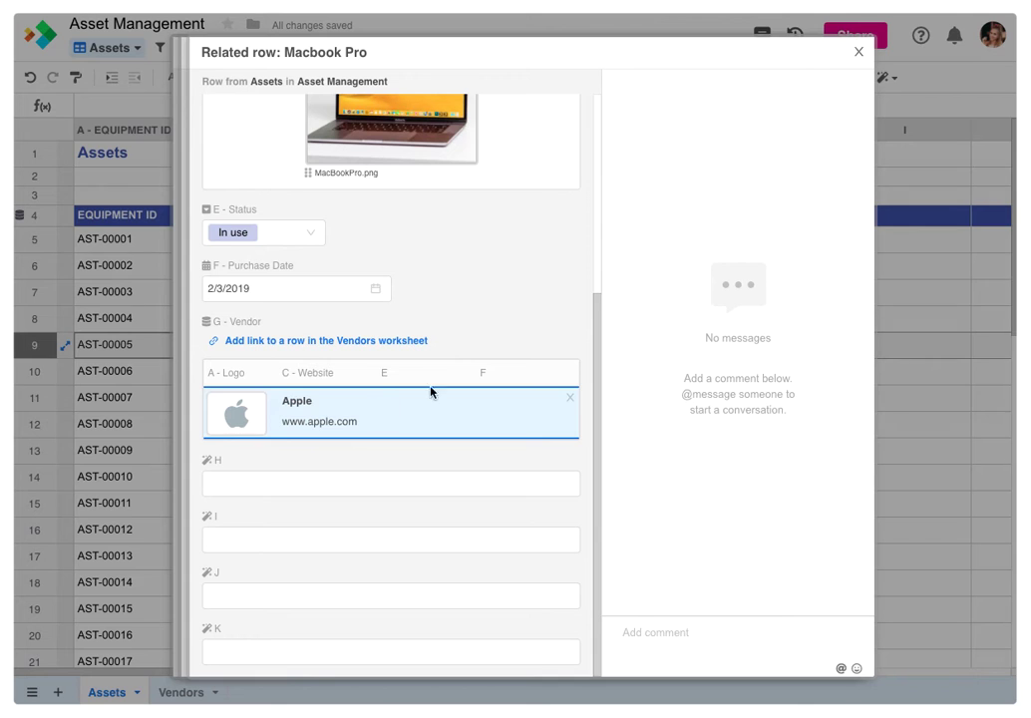
left_click(896, 104)
left_click(896, 105)
left_click(895, 105)
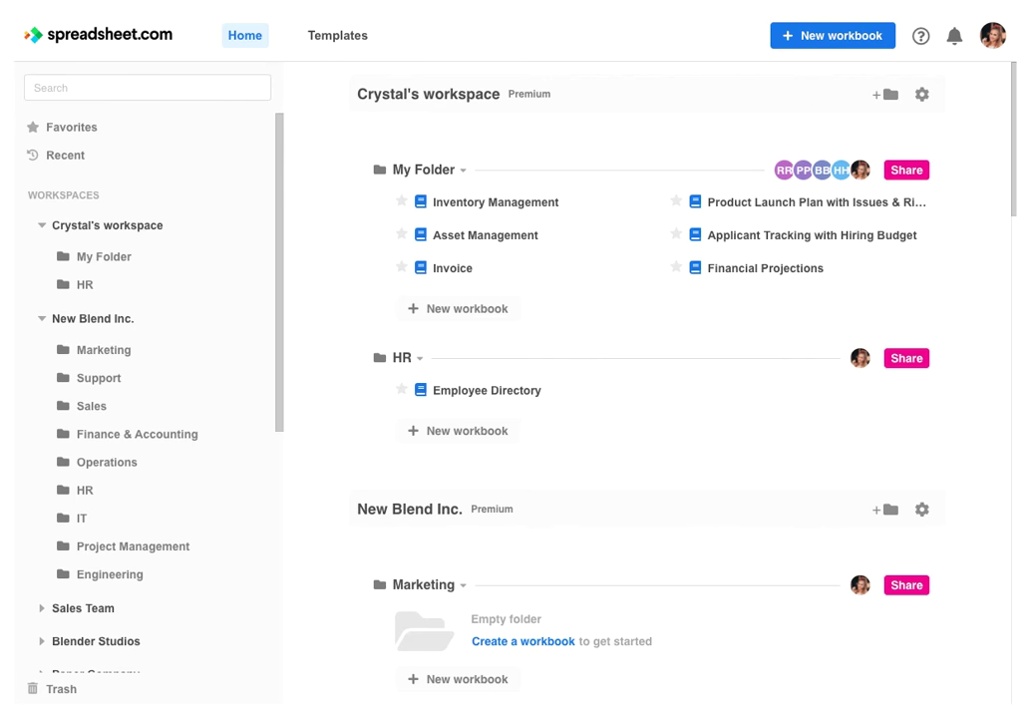
Open the Employee Directory workbook from the HR folder on the Home page
left_click(489, 395)
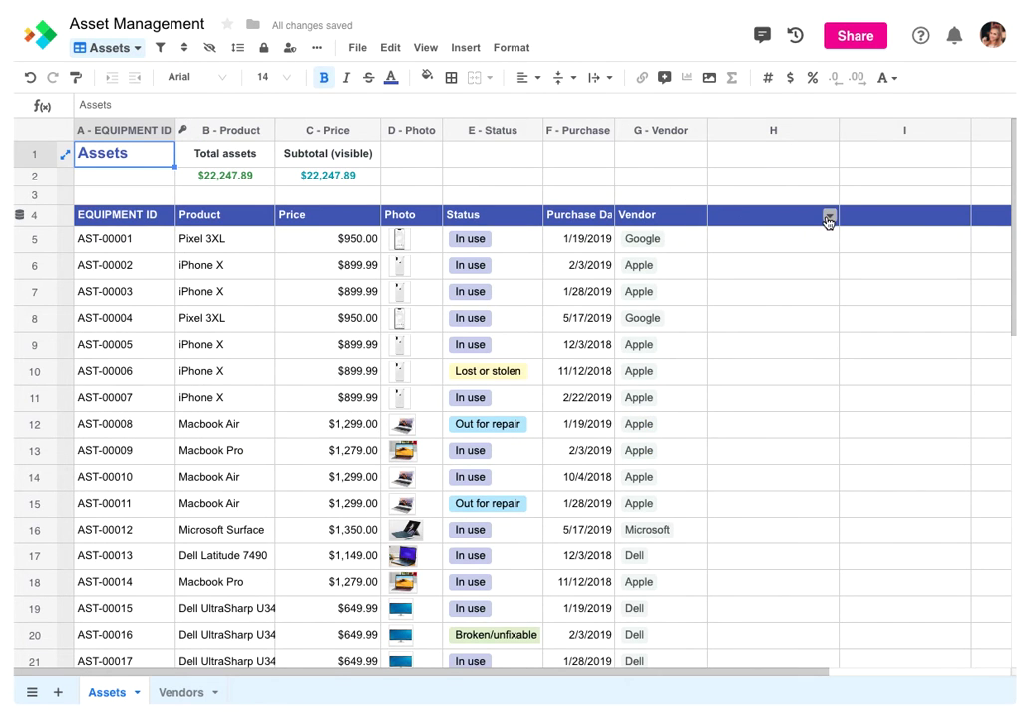
Make column H a single-row Related row column 'Employee' linked to HR > Employee Directory > Employees
left_click(829, 216)
left_click(740, 247)
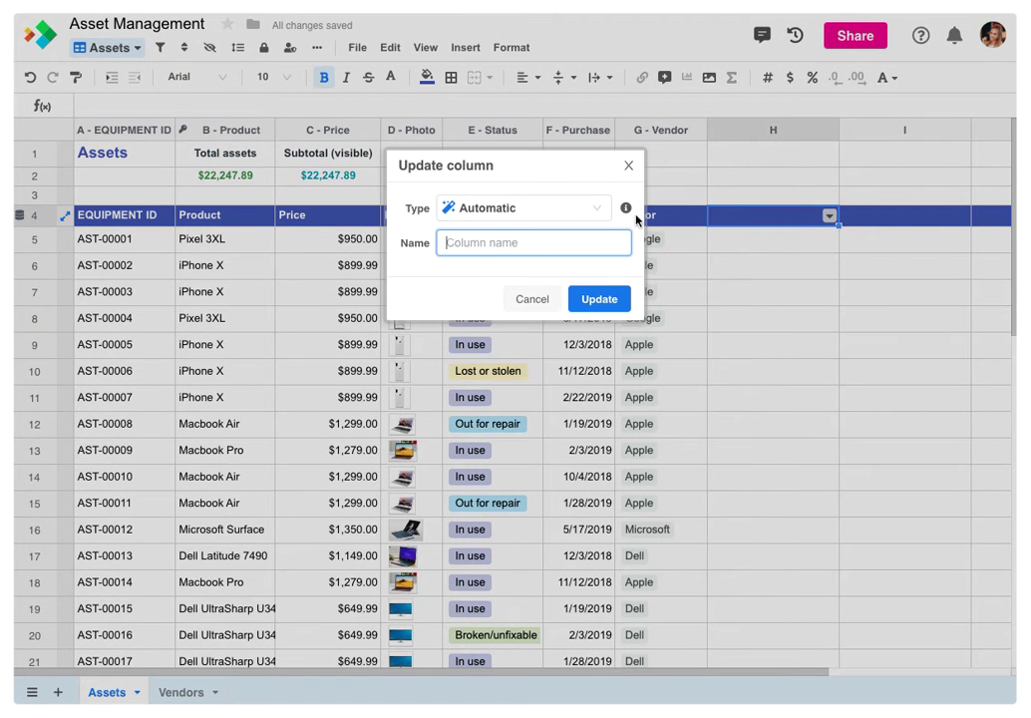
left_click(592, 209)
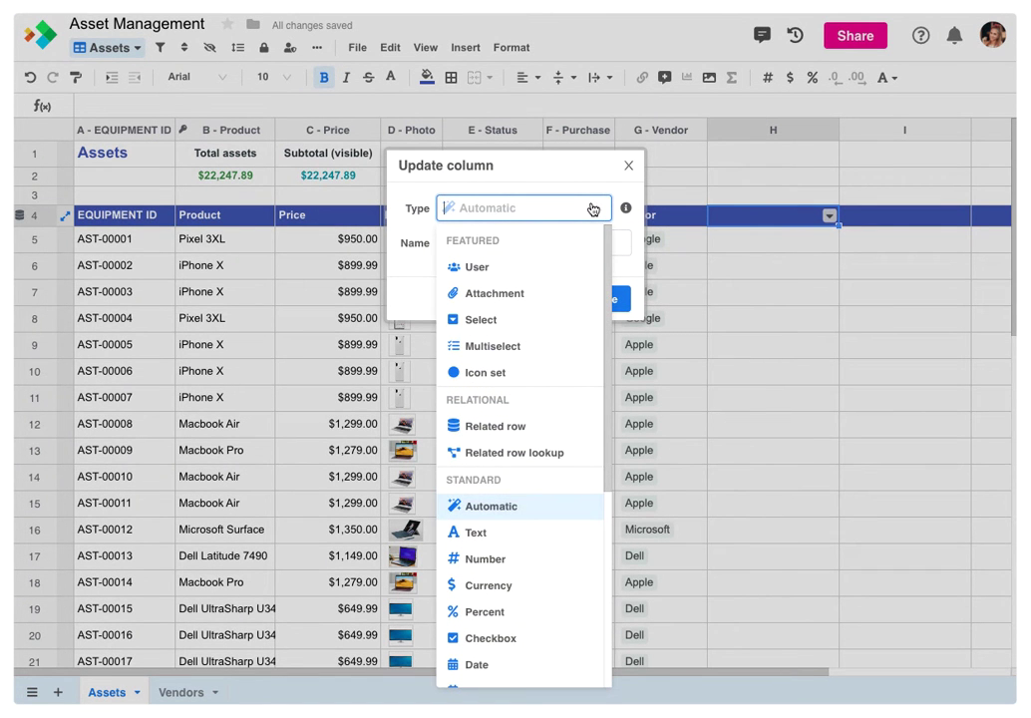
left_click(499, 430)
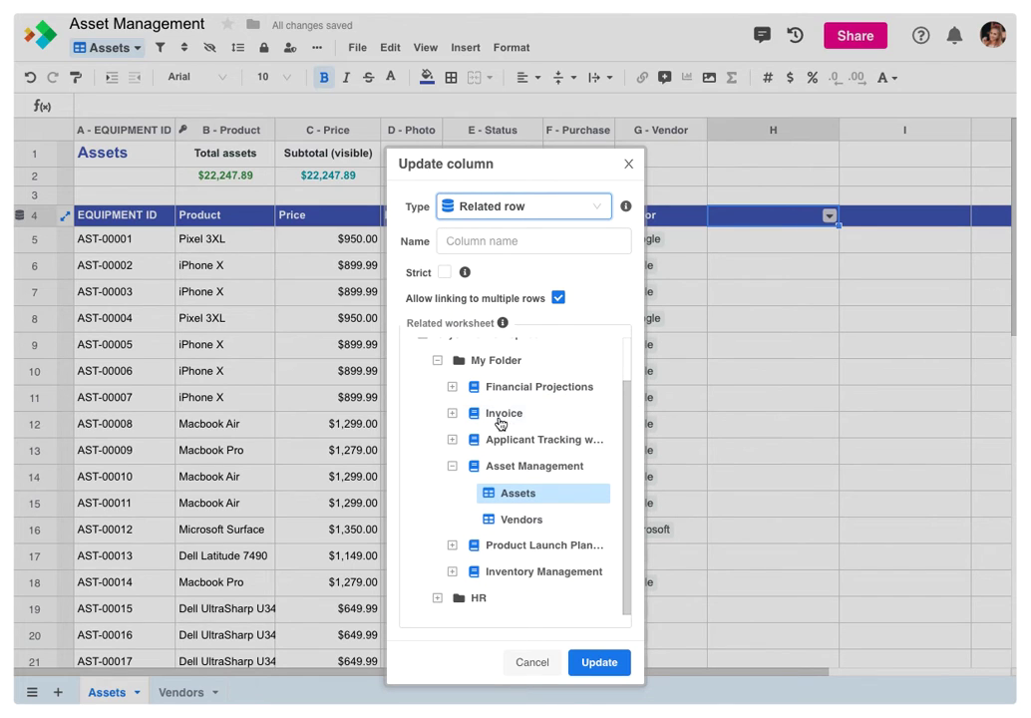
left_click(458, 251)
type("Em")
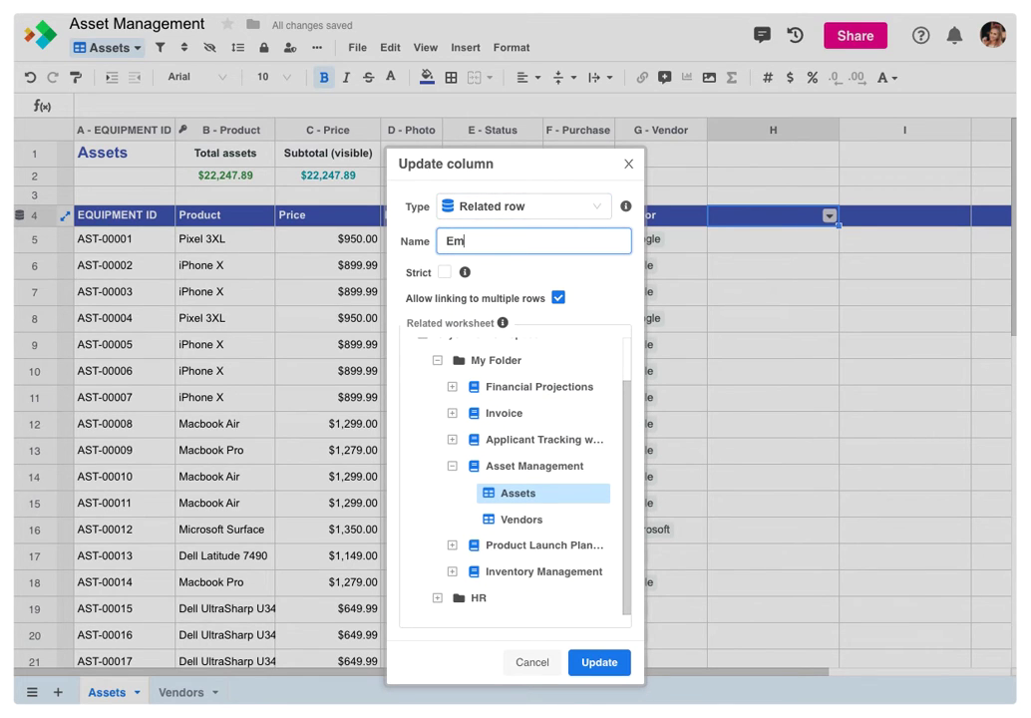
type("ployee")
left_click(437, 597)
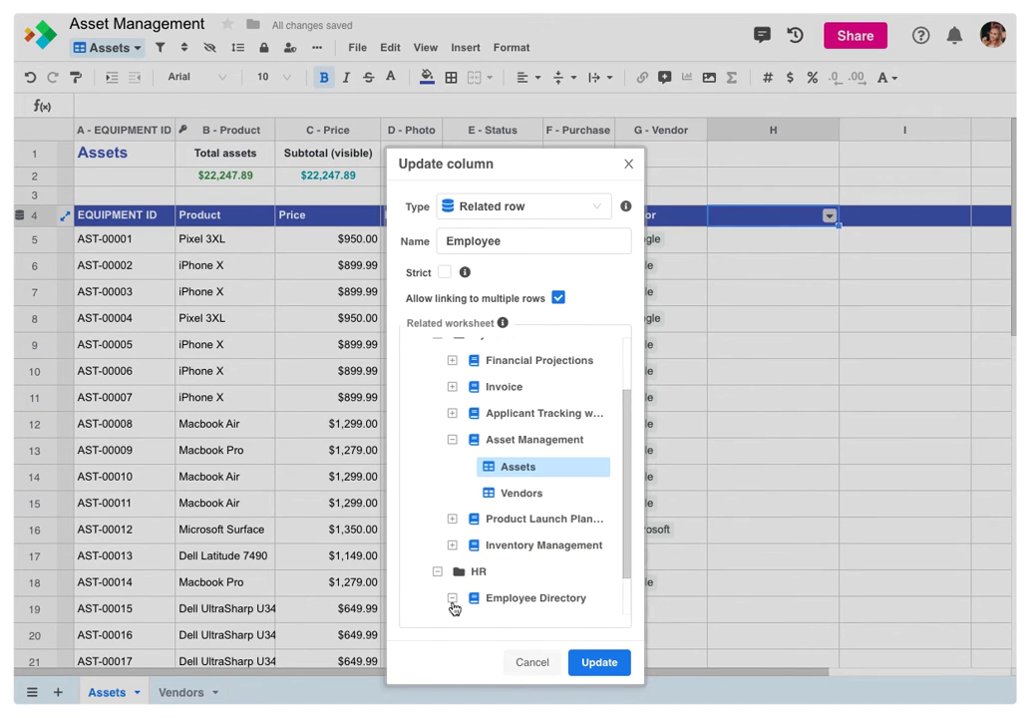
left_click(452, 598)
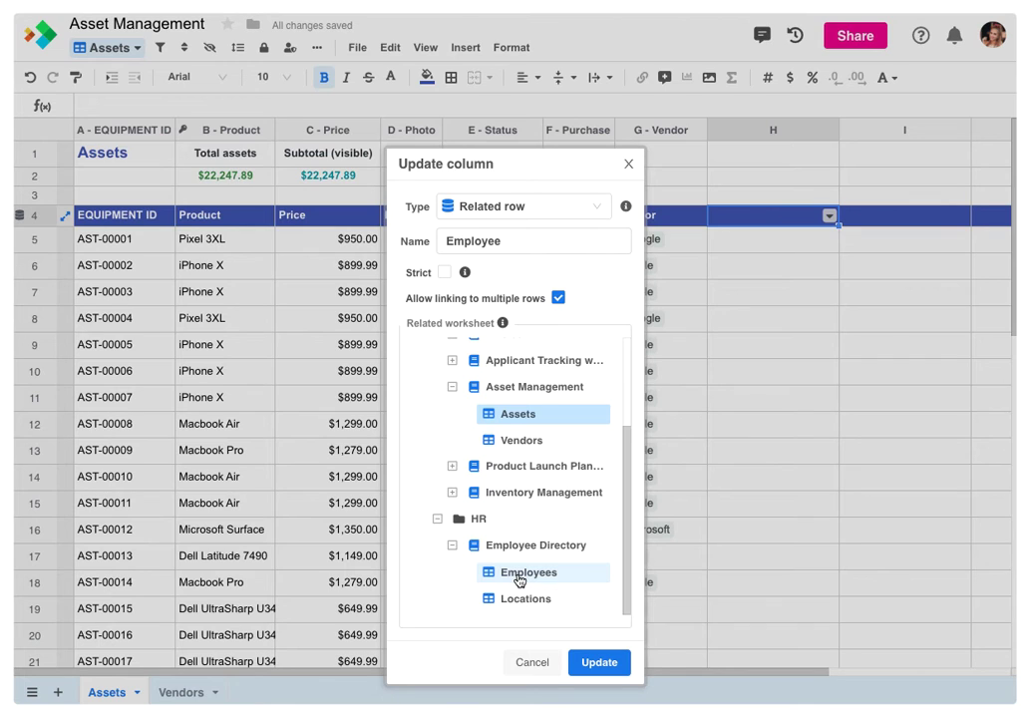
left_click(519, 577)
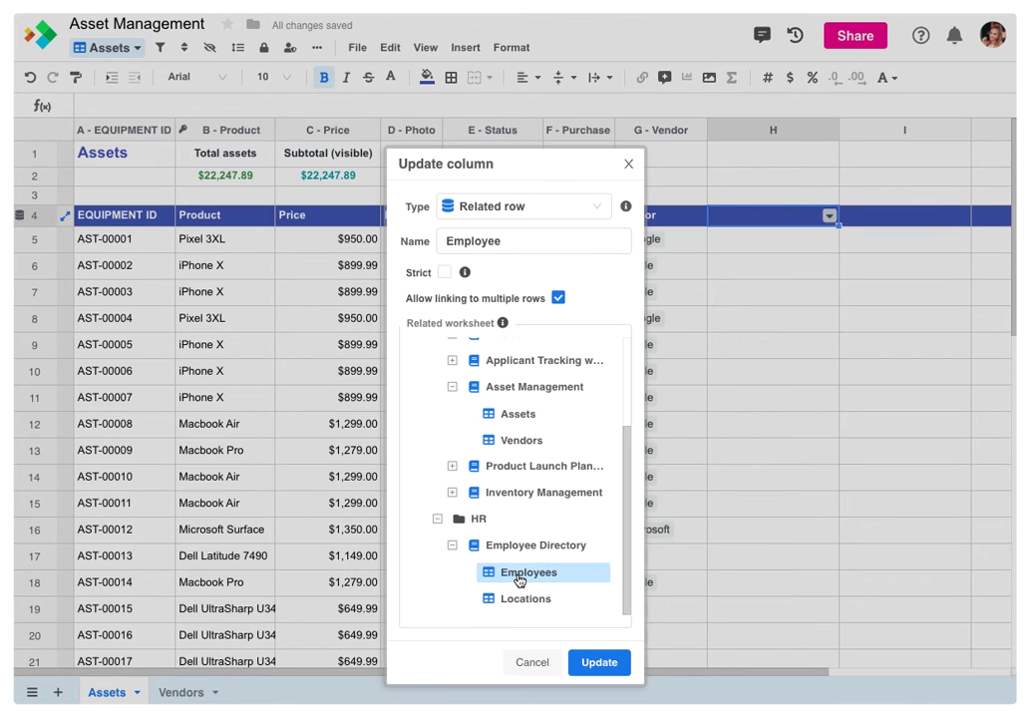
left_click(559, 297)
left_click(599, 663)
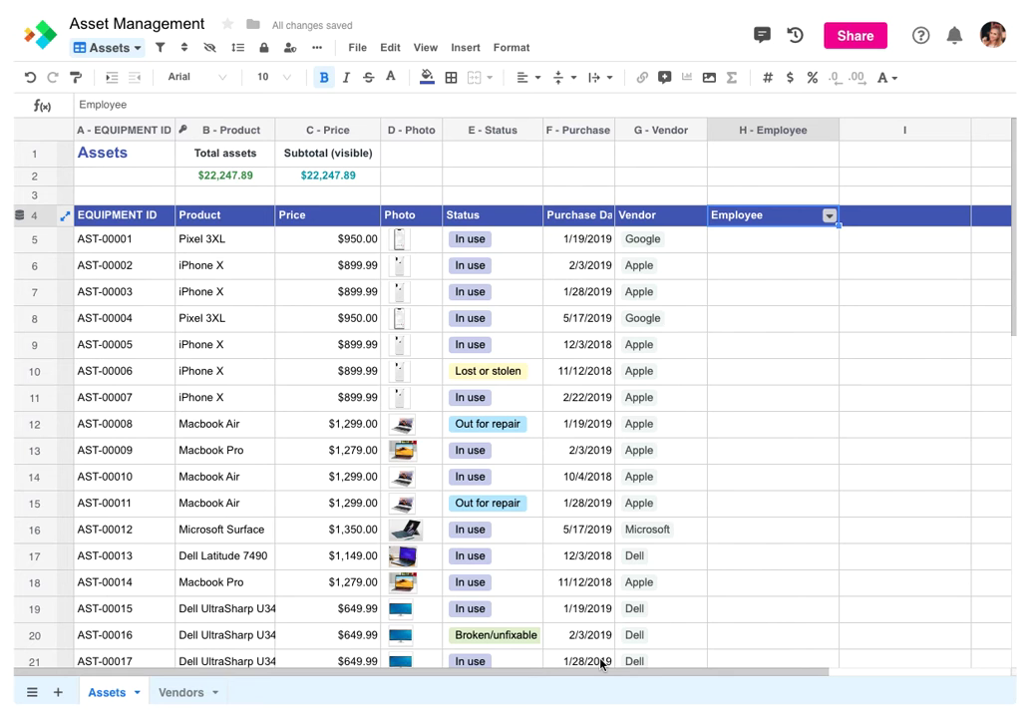
Link employees to assets AST-00001 and AST-00002, then open the first asset's linked employee record
left_click(810, 242)
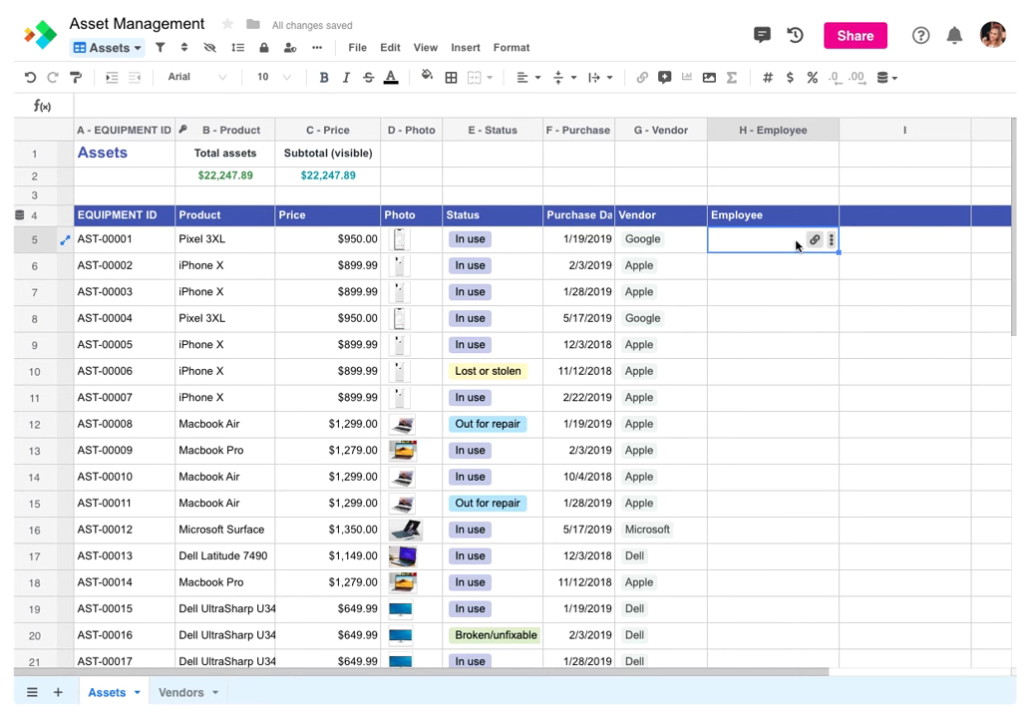
left_click(813, 240)
left_click(591, 200)
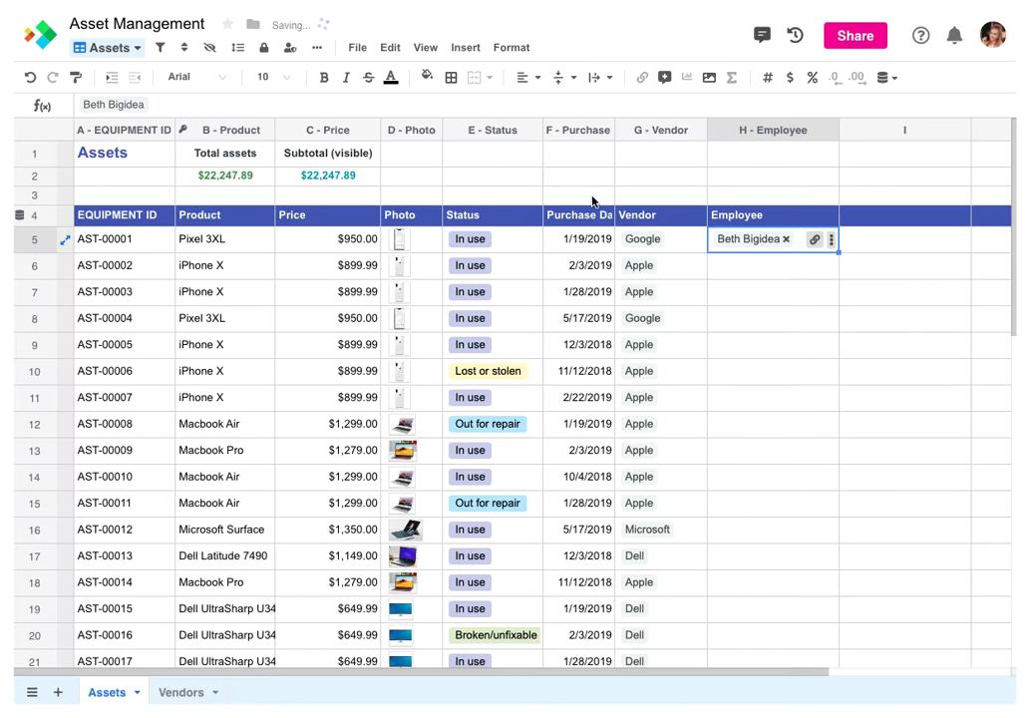
left_click(809, 267)
left_click(810, 267)
left_click(398, 364)
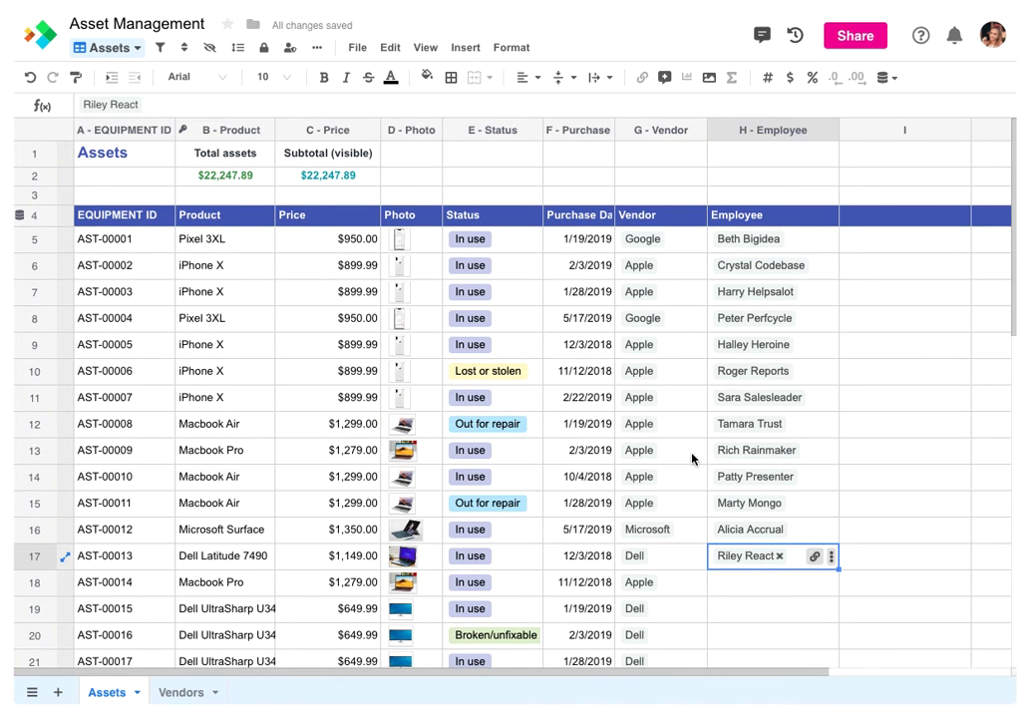
left_click(763, 239)
left_click(762, 241)
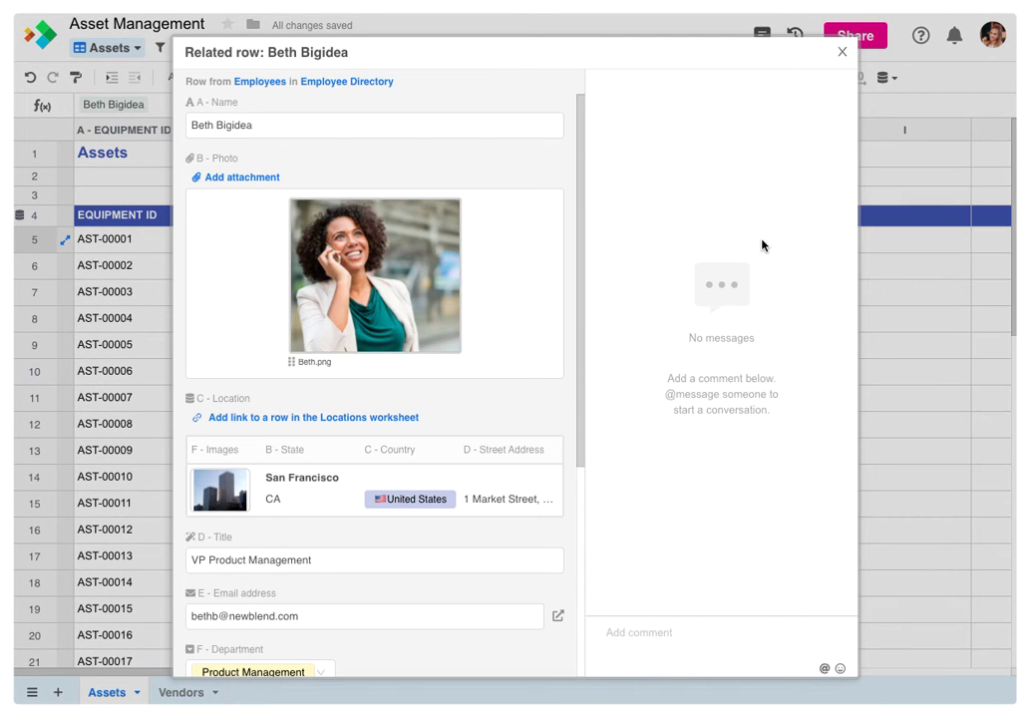
Open the employee's linked San Francisco location record, then go to the Employee Directory workbook
left_click(307, 491)
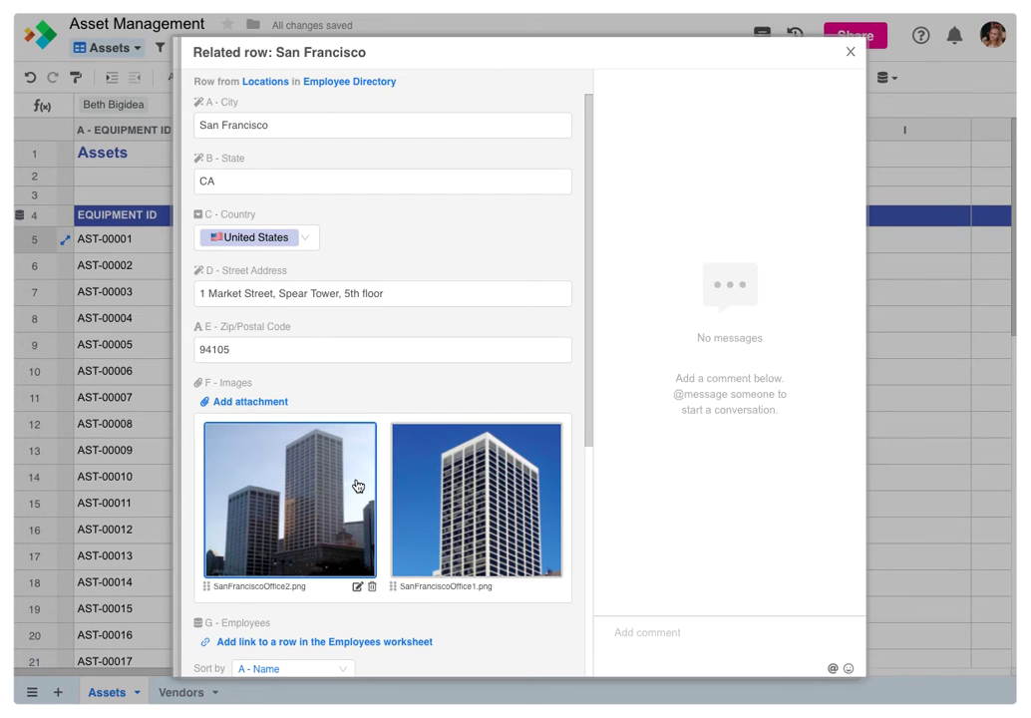
left_click(335, 84)
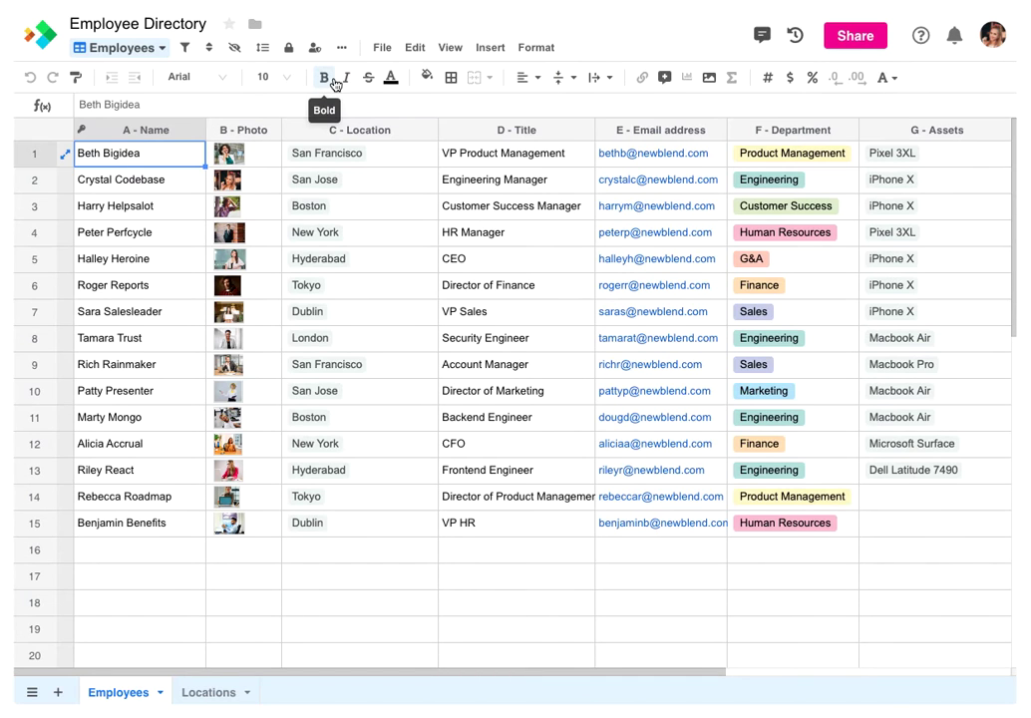
Inspect the Assets back-link in cell G1 of the Employees sheet
left_click(945, 155)
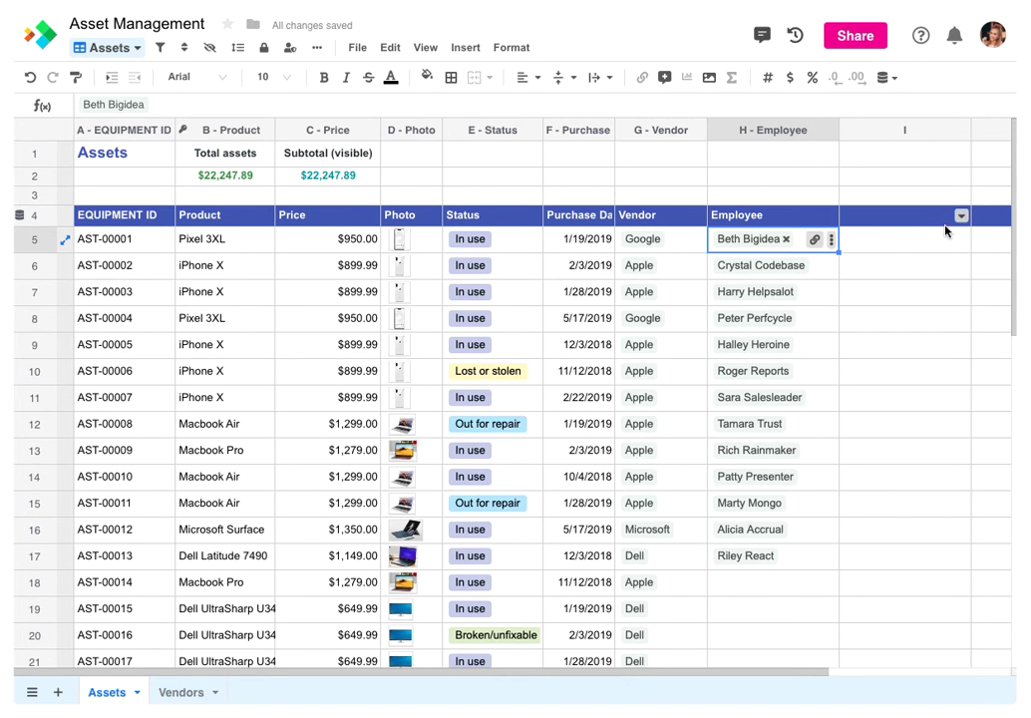
Turn column I into a lookup named 'Email' showing E - Email address through H - Employee
left_click(960, 215)
left_click(863, 244)
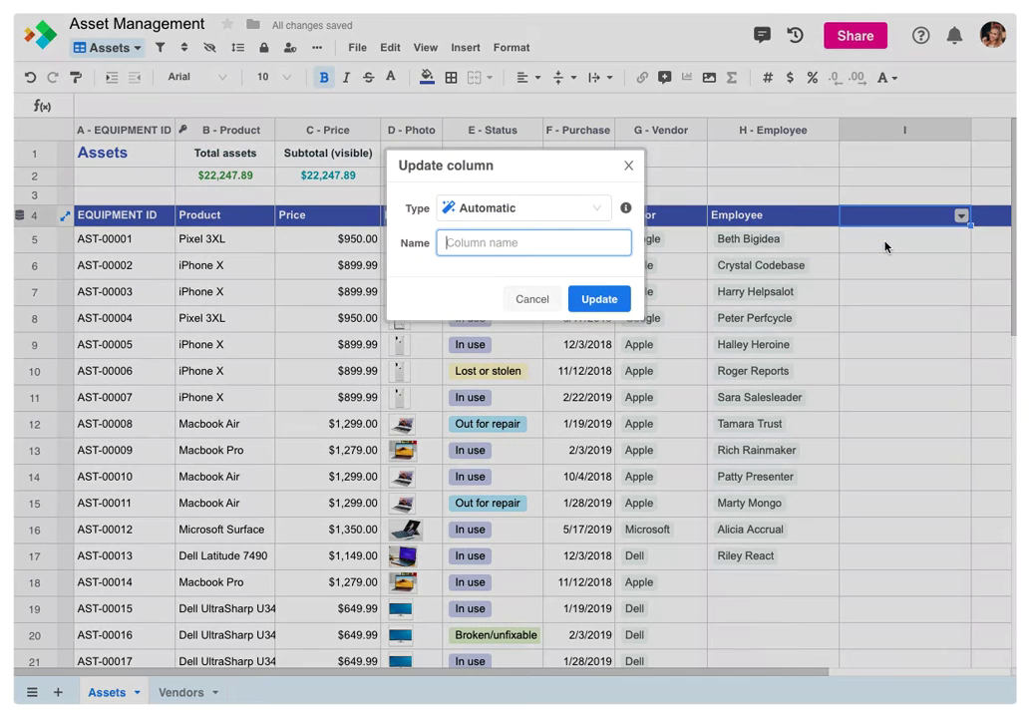
left_click(588, 212)
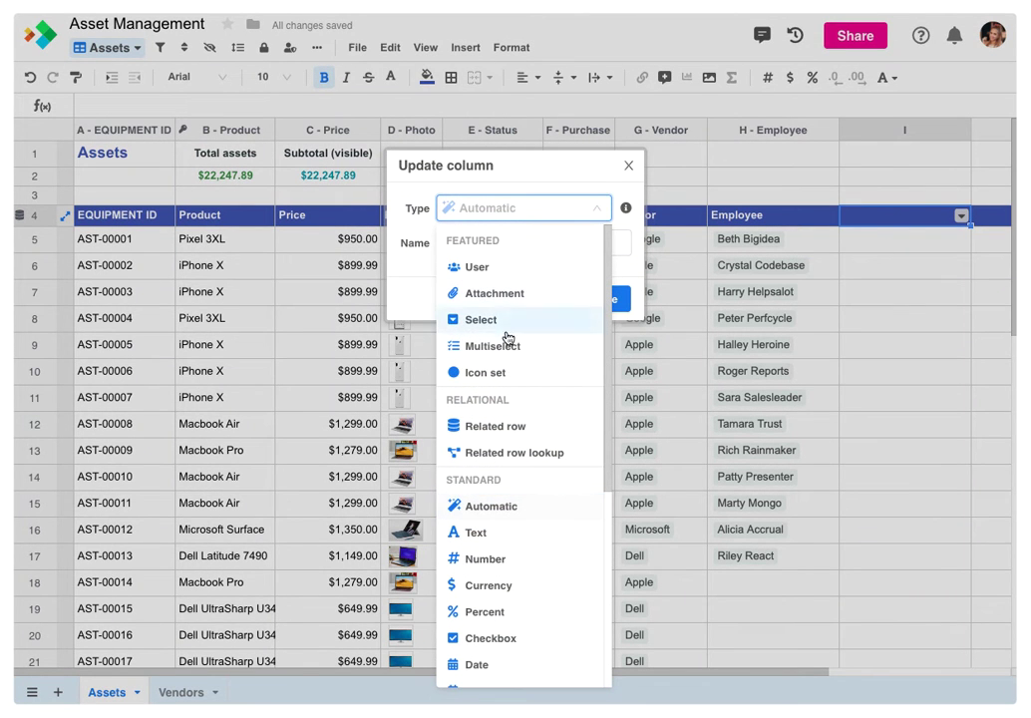
left_click(509, 451)
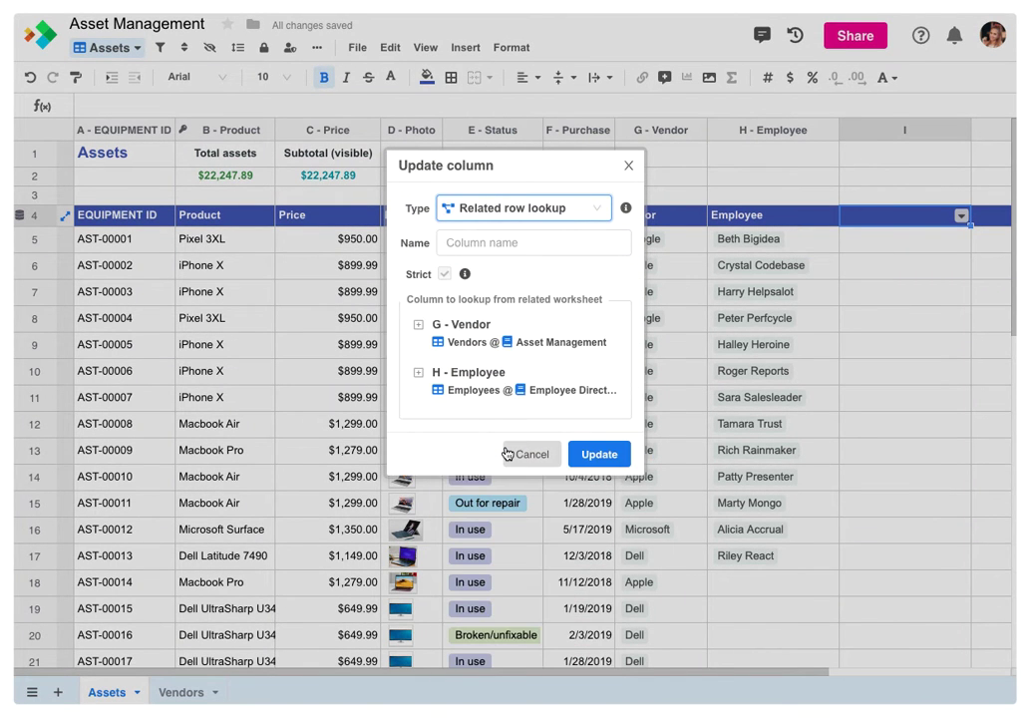
left_click(420, 372)
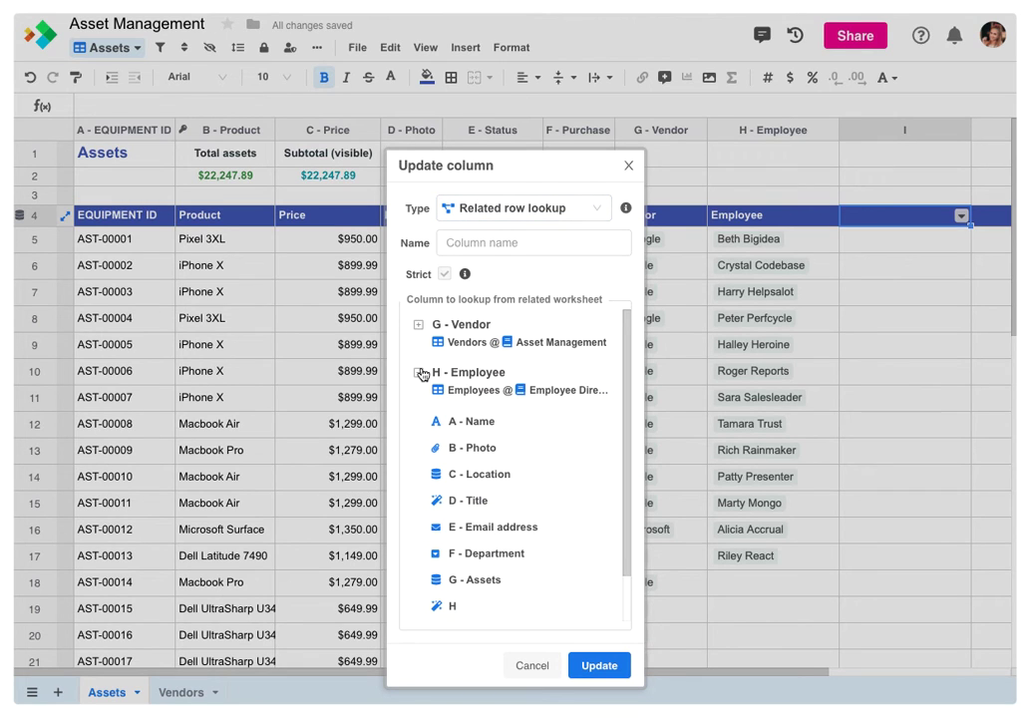
left_click(443, 526)
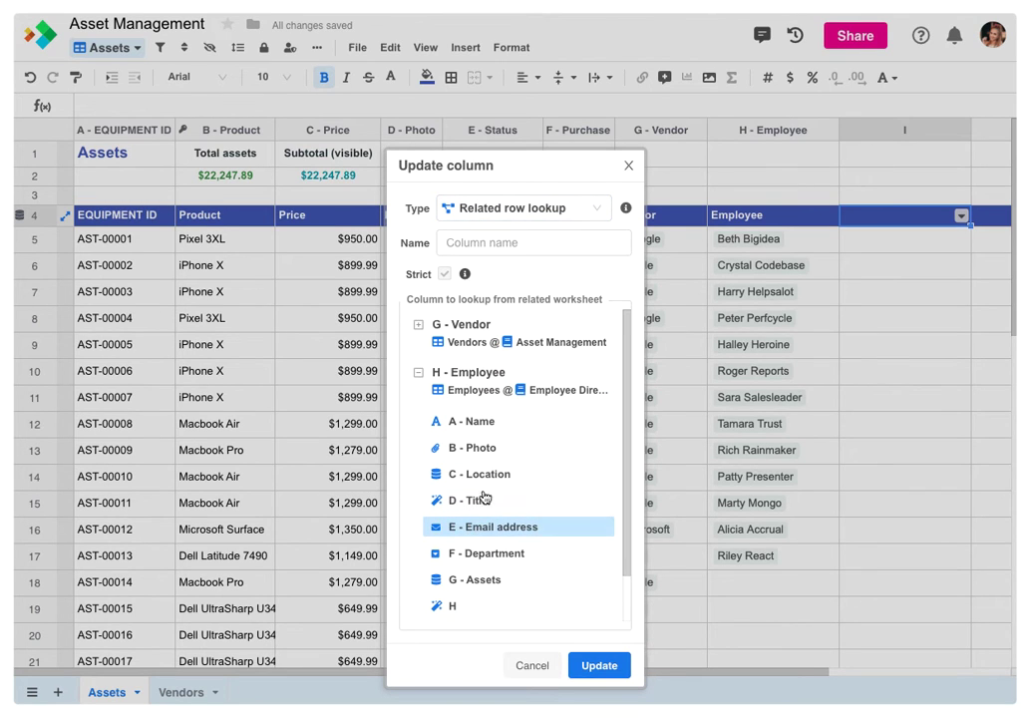
left_click(501, 243)
type("Em")
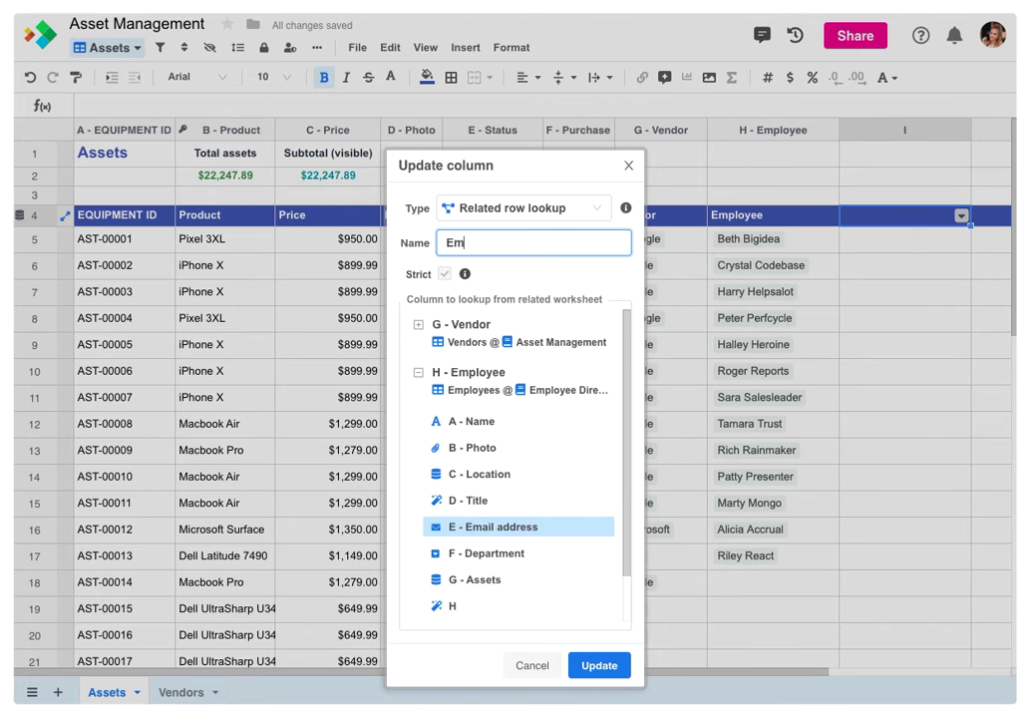
type("ail")
left_click(596, 665)
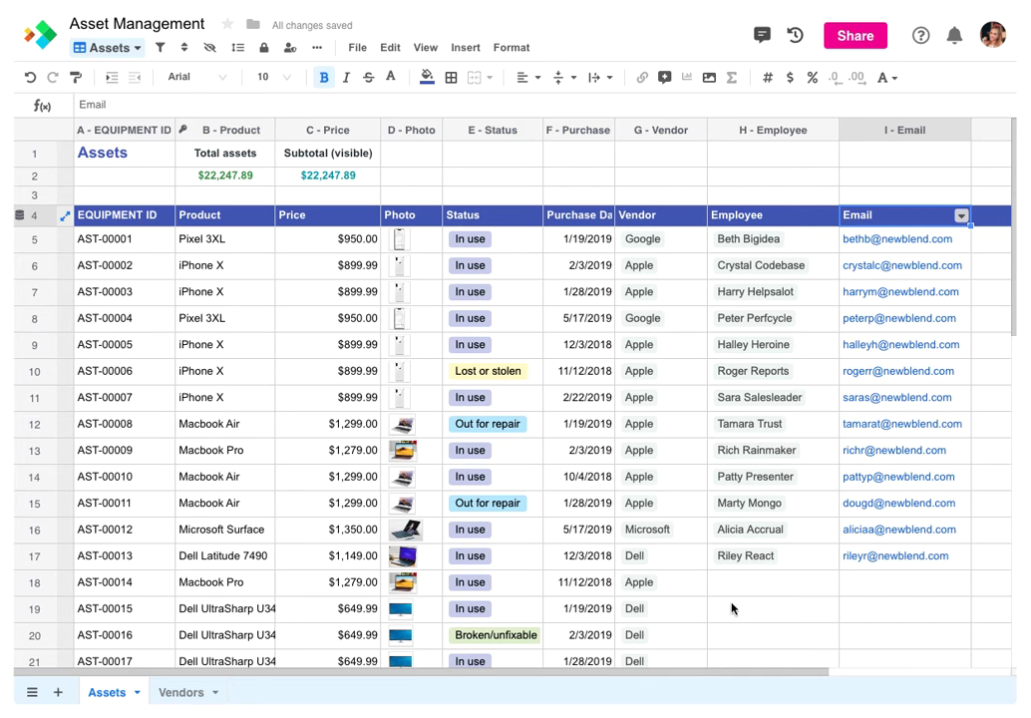
left_click(809, 584)
Link an employee from the Employee Directory to asset AST-00014 in cell H18
left_click(813, 583)
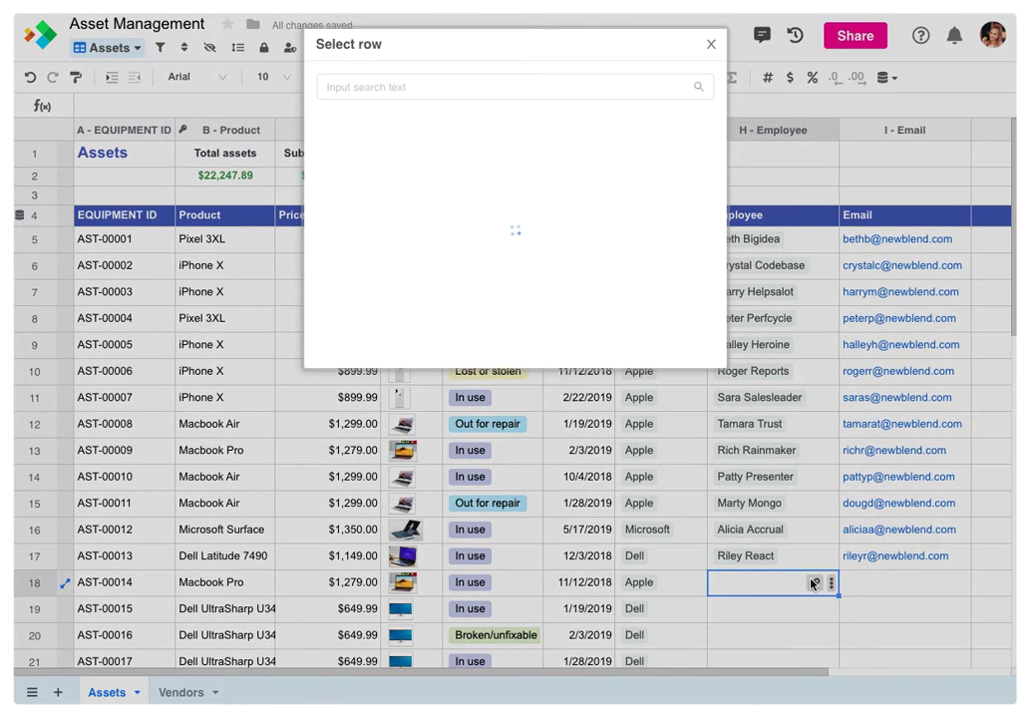
scroll(651, 426, "down", 5)
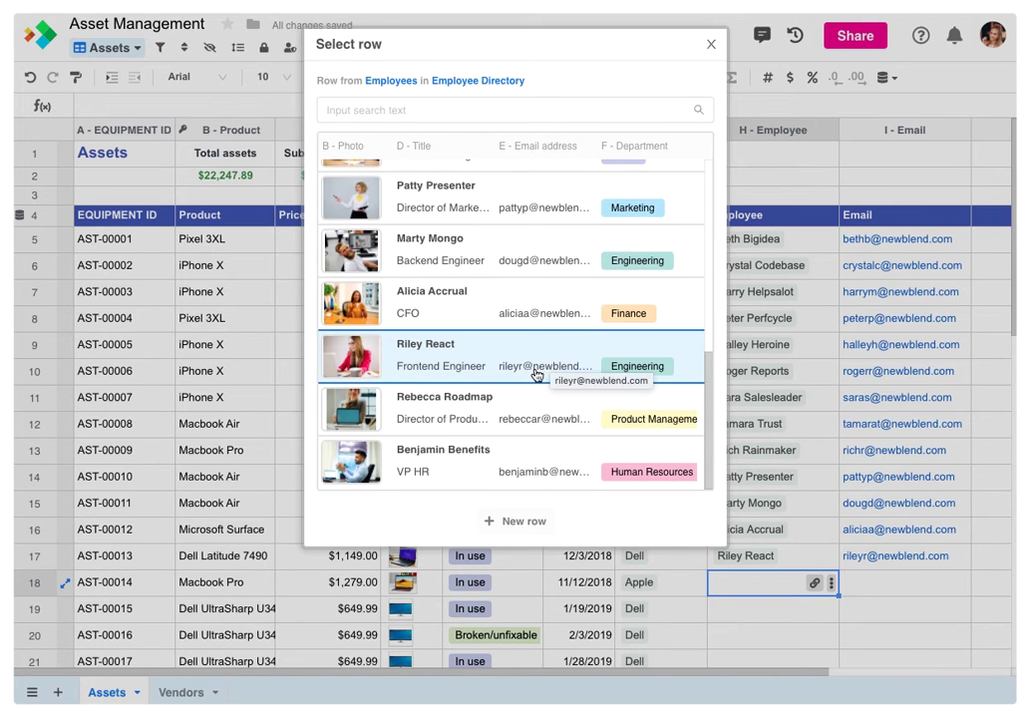
left_click(509, 408)
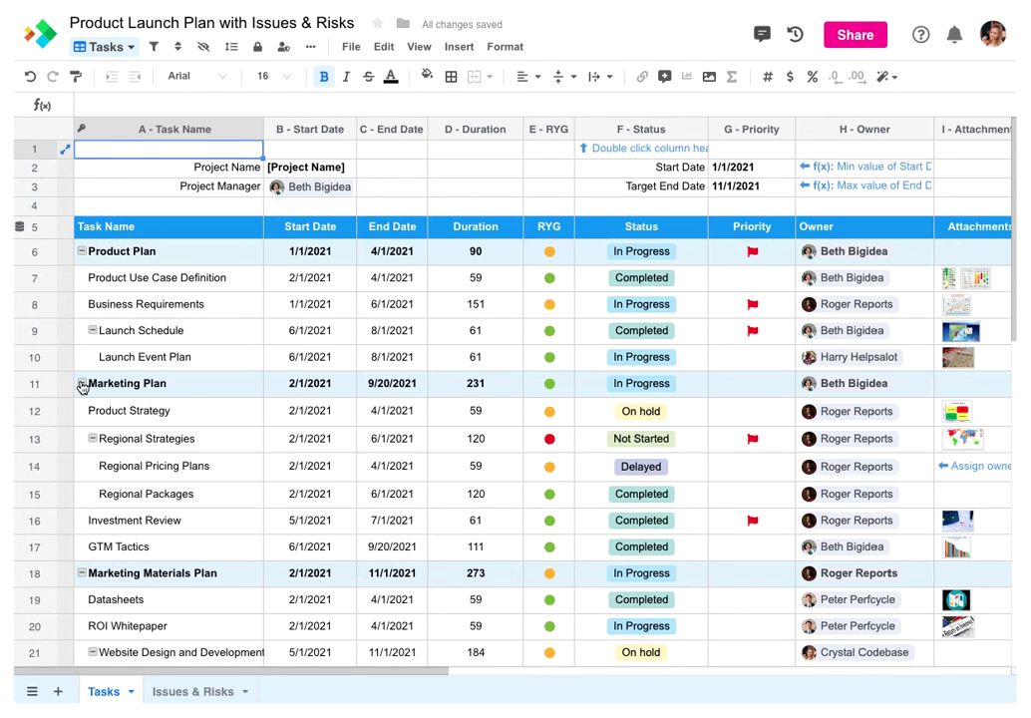
Collapse the Marketing Plan group, then collapse and re-expand Marketing Materials Plan
left_click(82, 384)
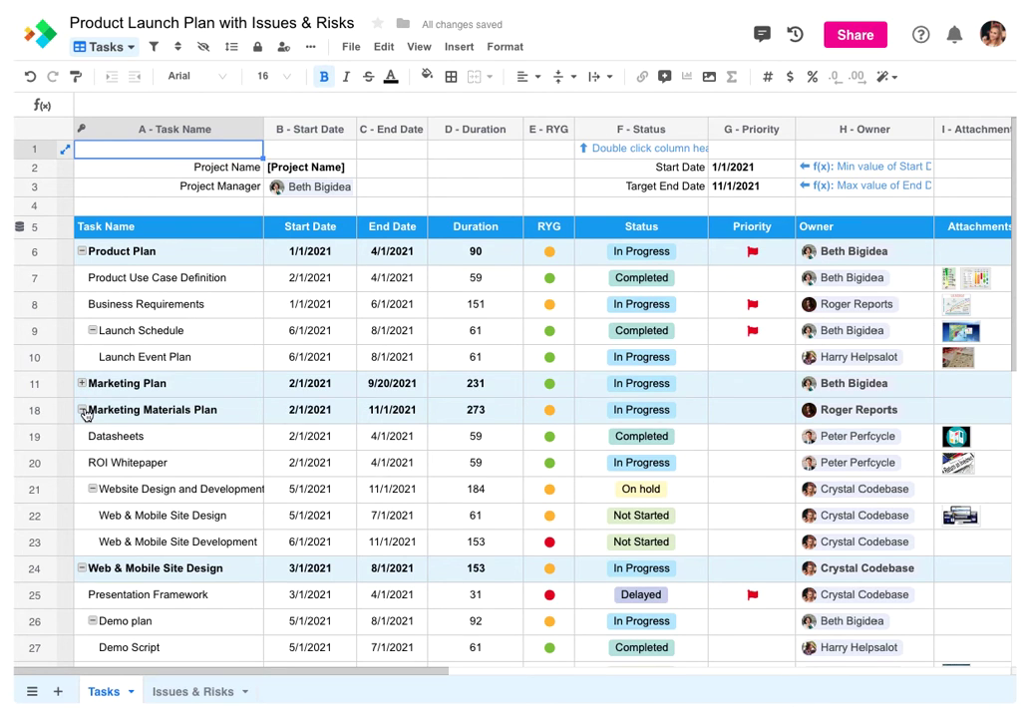
left_click(82, 410)
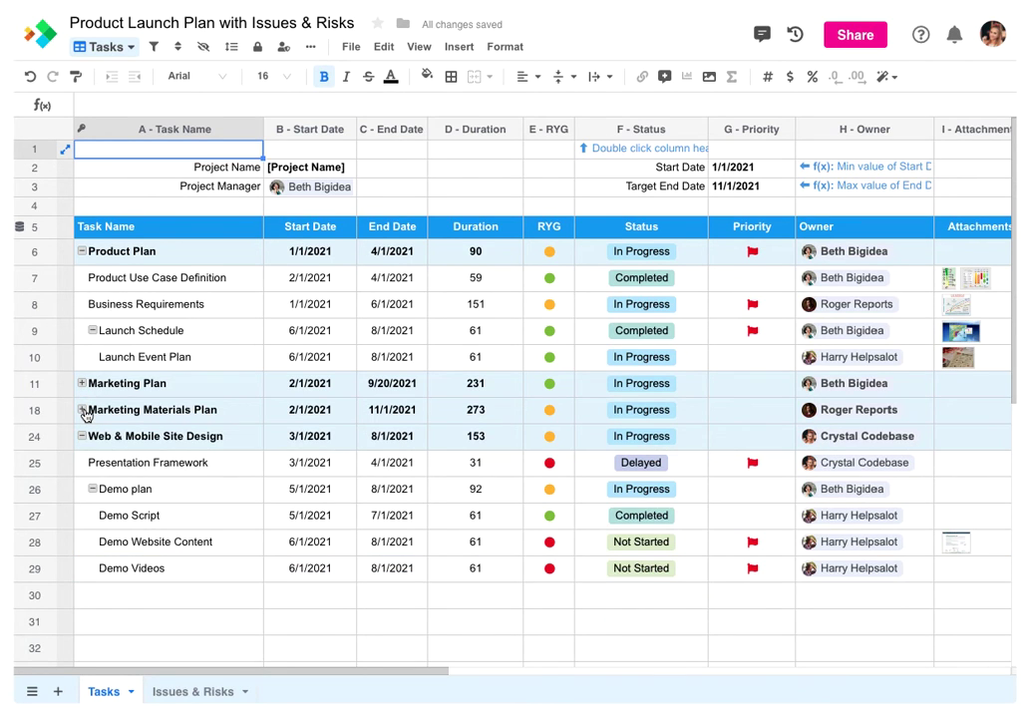
left_click(83, 410)
Indent Business Requirements under Product Use Case Definition, then outdent it back under Product Plan
left_click(127, 307)
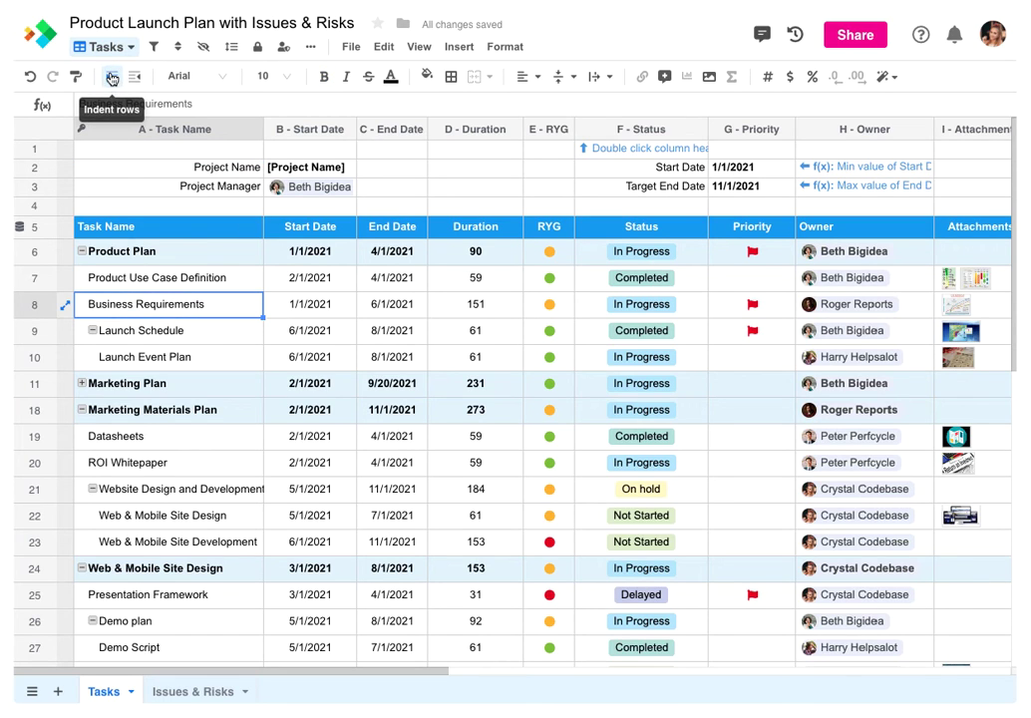
left_click(111, 77)
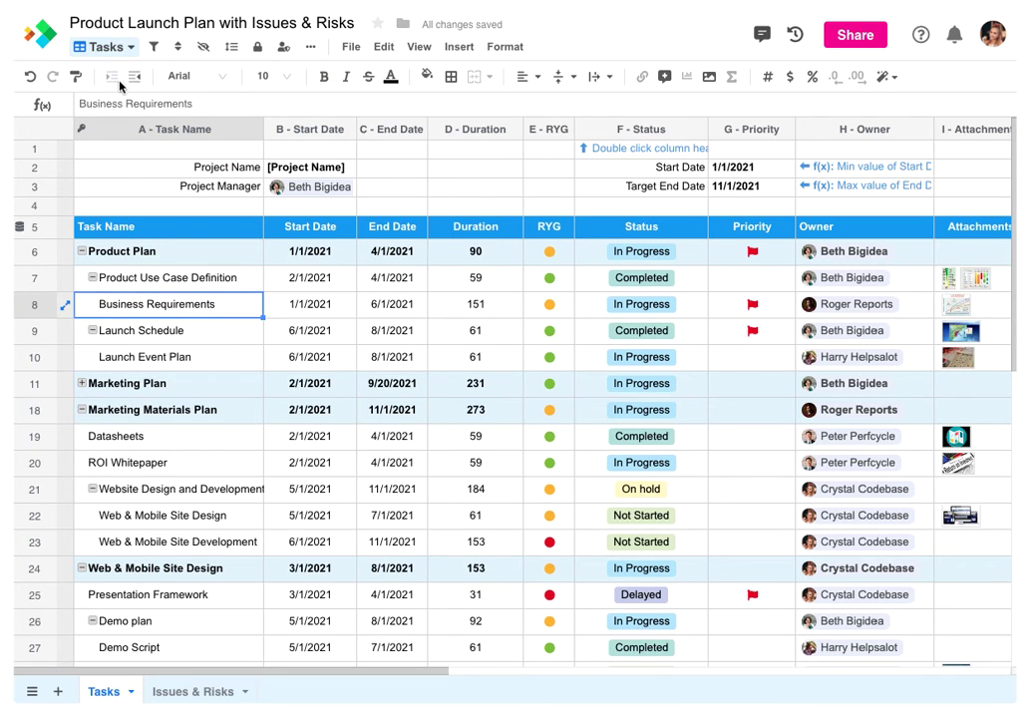
left_click(134, 79)
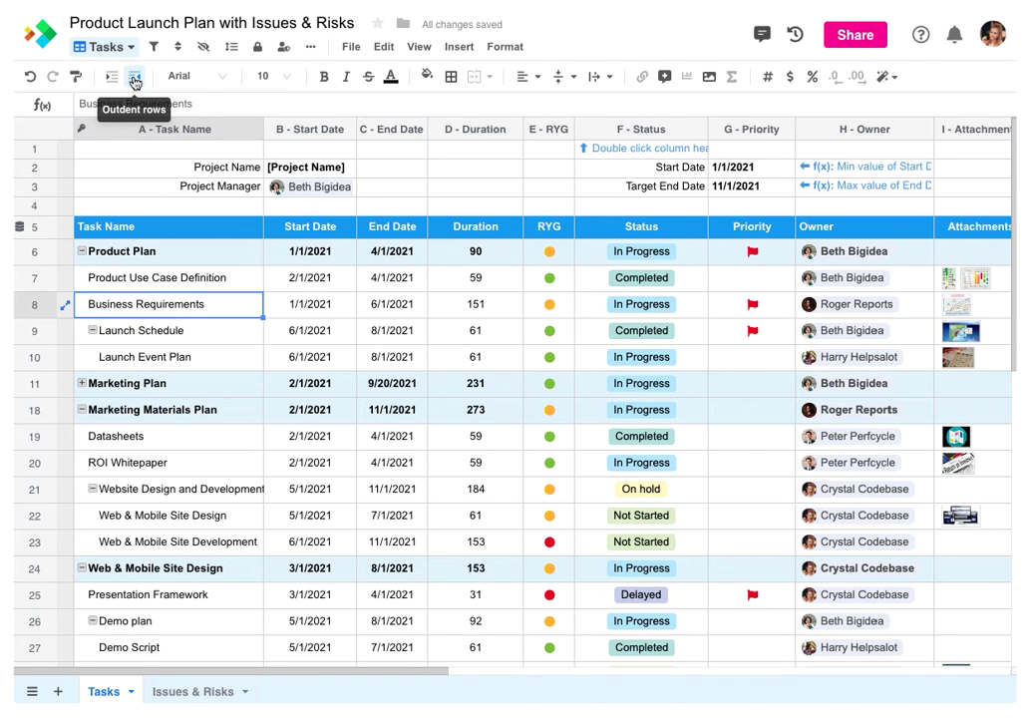
left_click(179, 50)
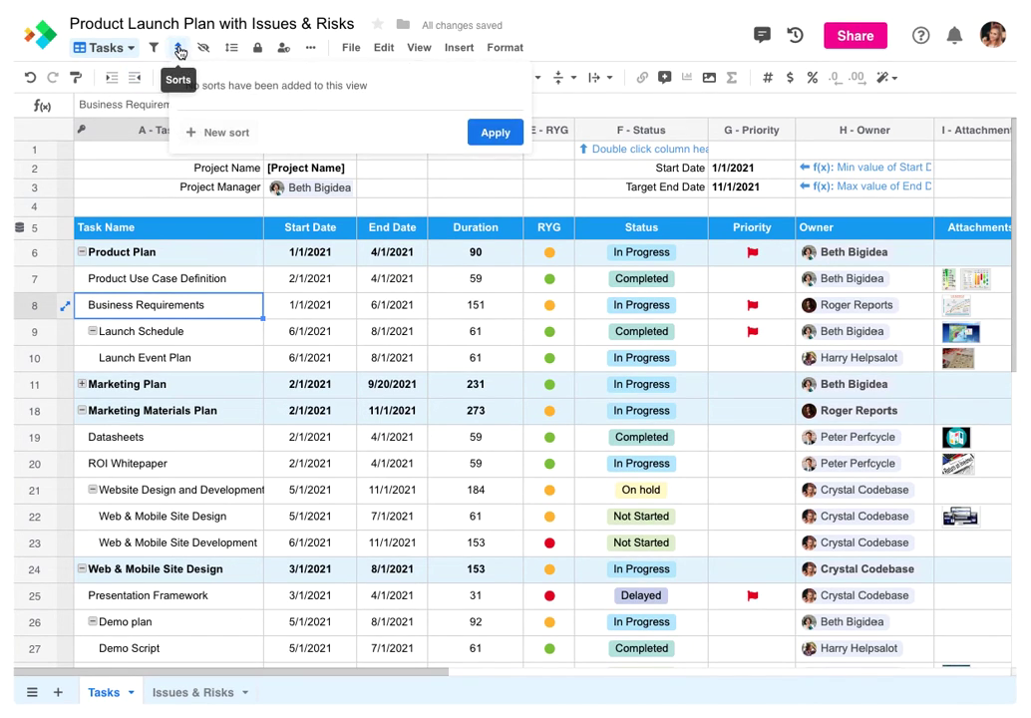
Add a descending sort on A - Task Name and apply it
left_click(210, 133)
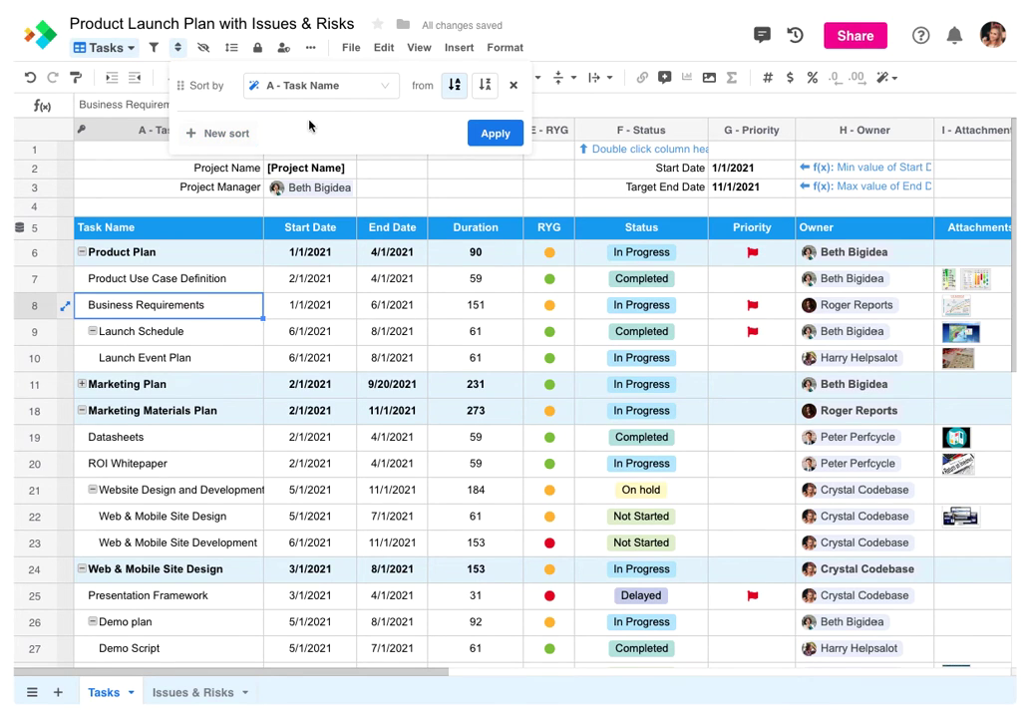
left_click(484, 88)
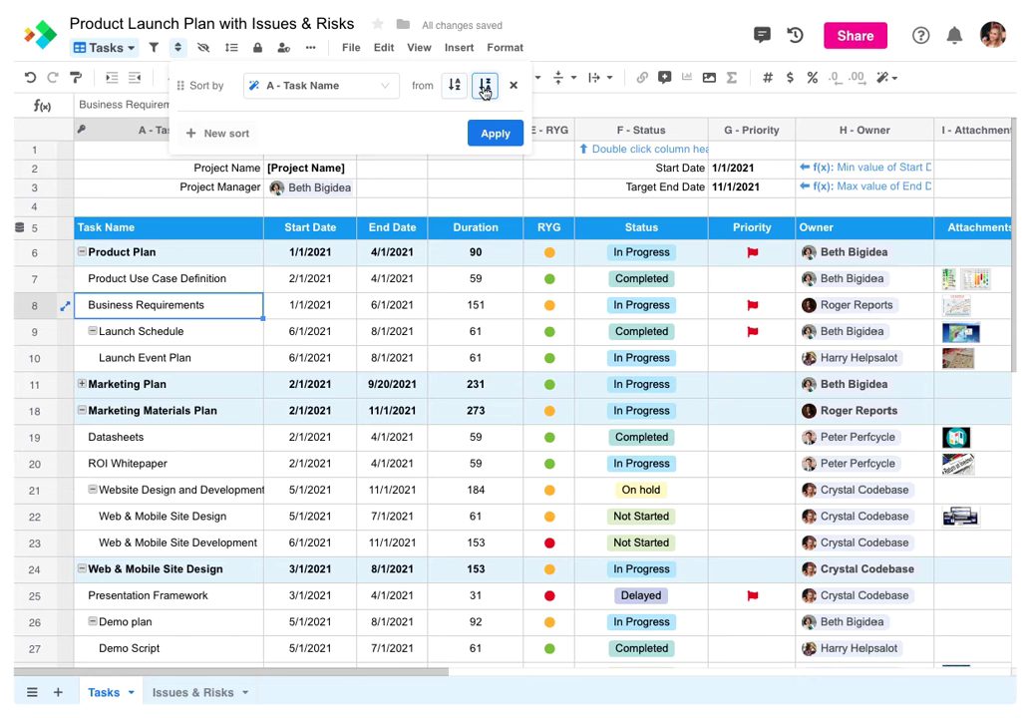
left_click(492, 133)
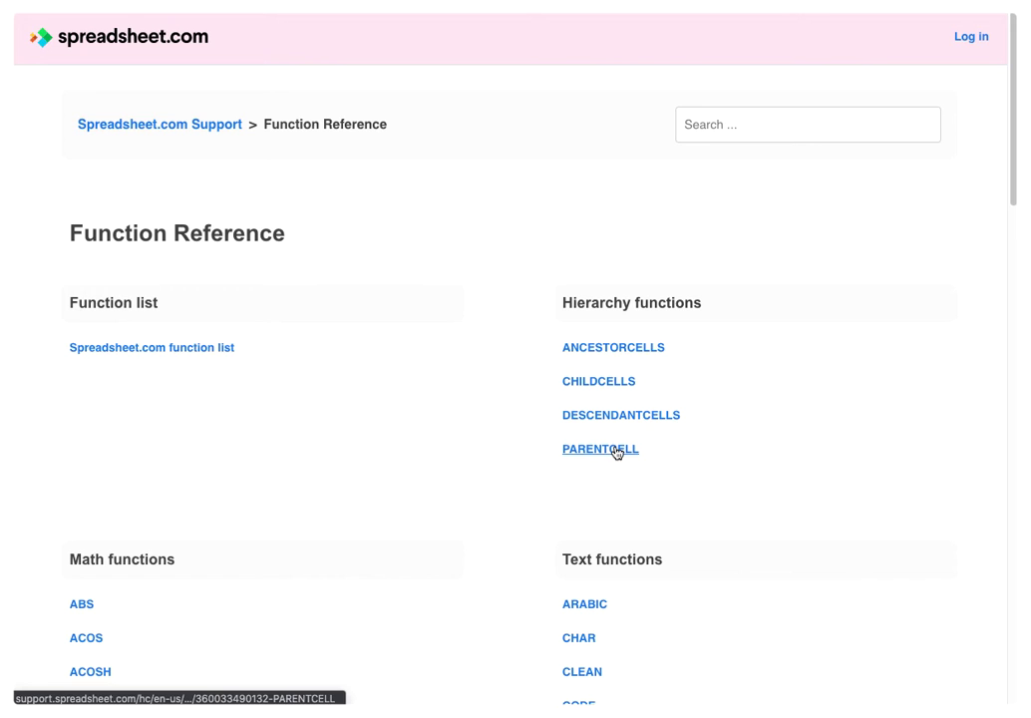
Open the DESCENDANTCELLS article under Hierarchy functions in the Function Reference
left_click(617, 419)
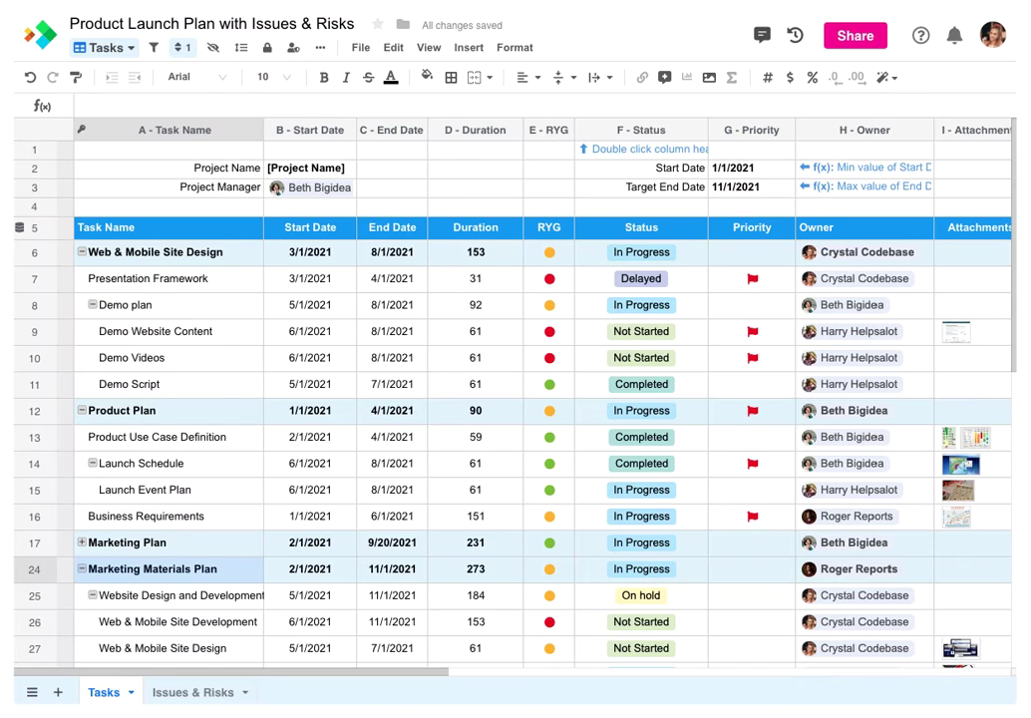
Enter =MAX(DESCENDANTCELLS()) in Product Plan's End Date cell C12, giving 8/1/2021
left_click(409, 419)
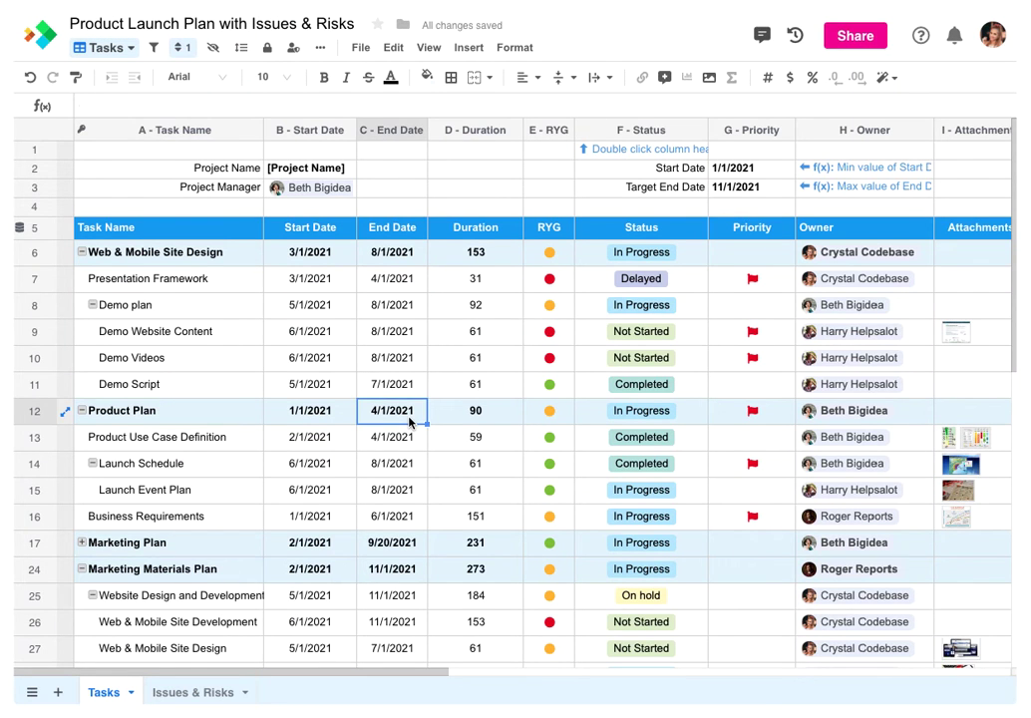
type("=")
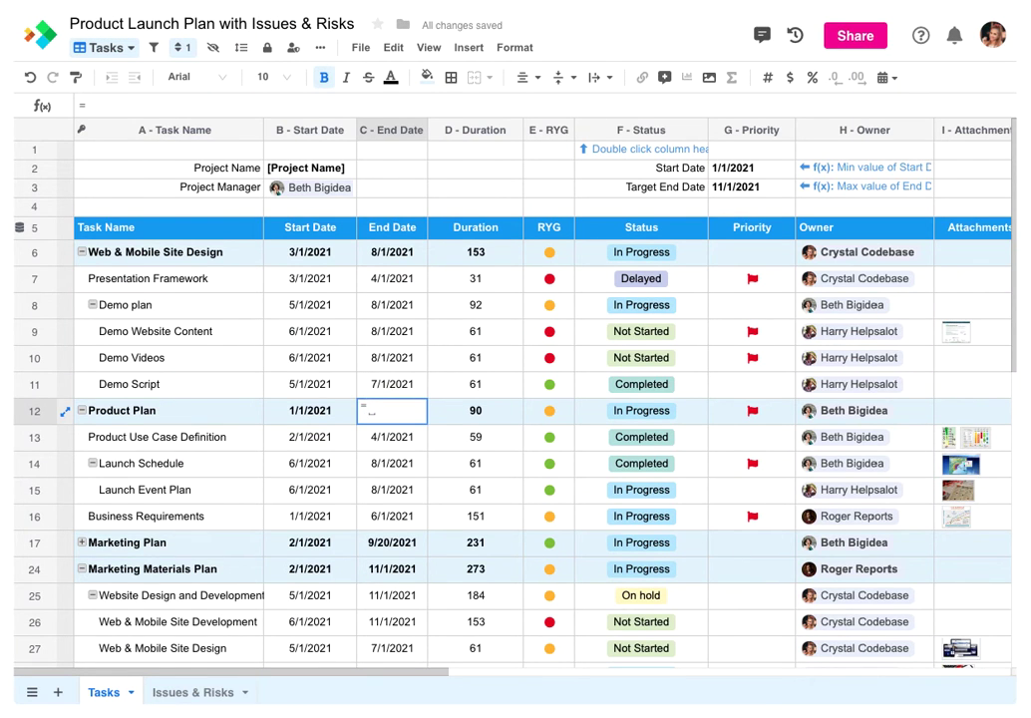
type("MAX(")
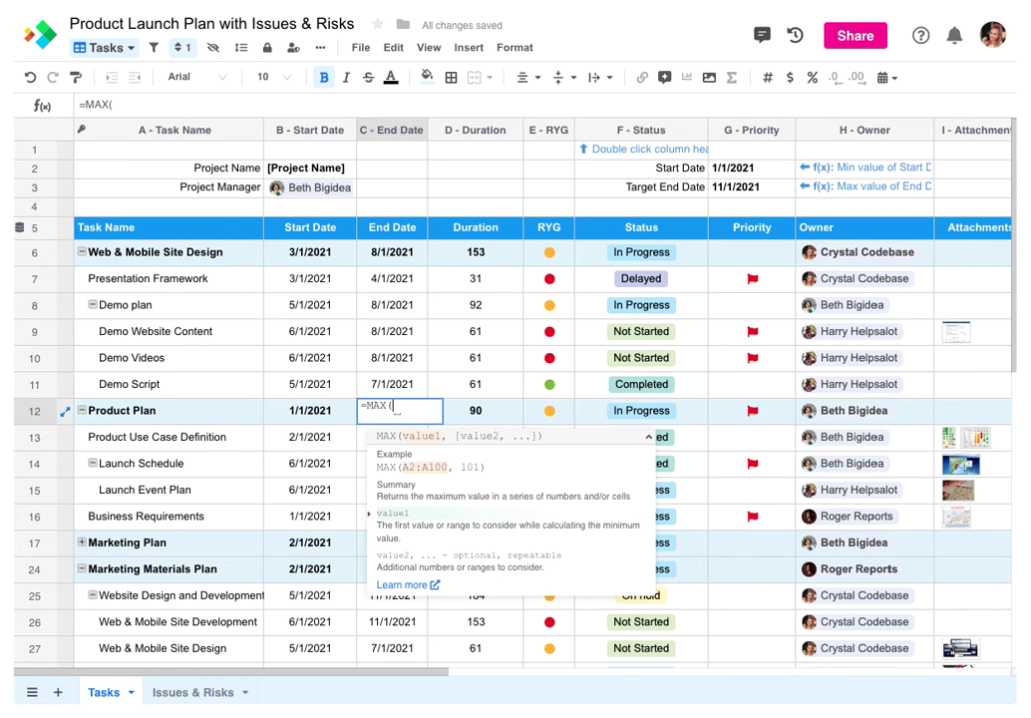
type("DESC")
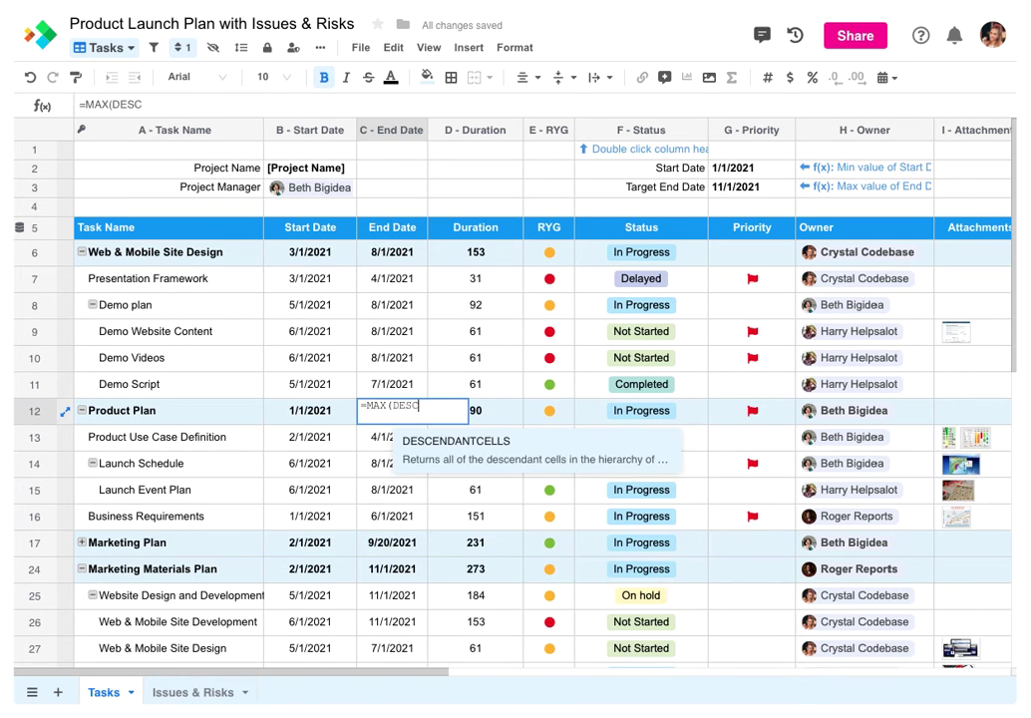
key("Tab")
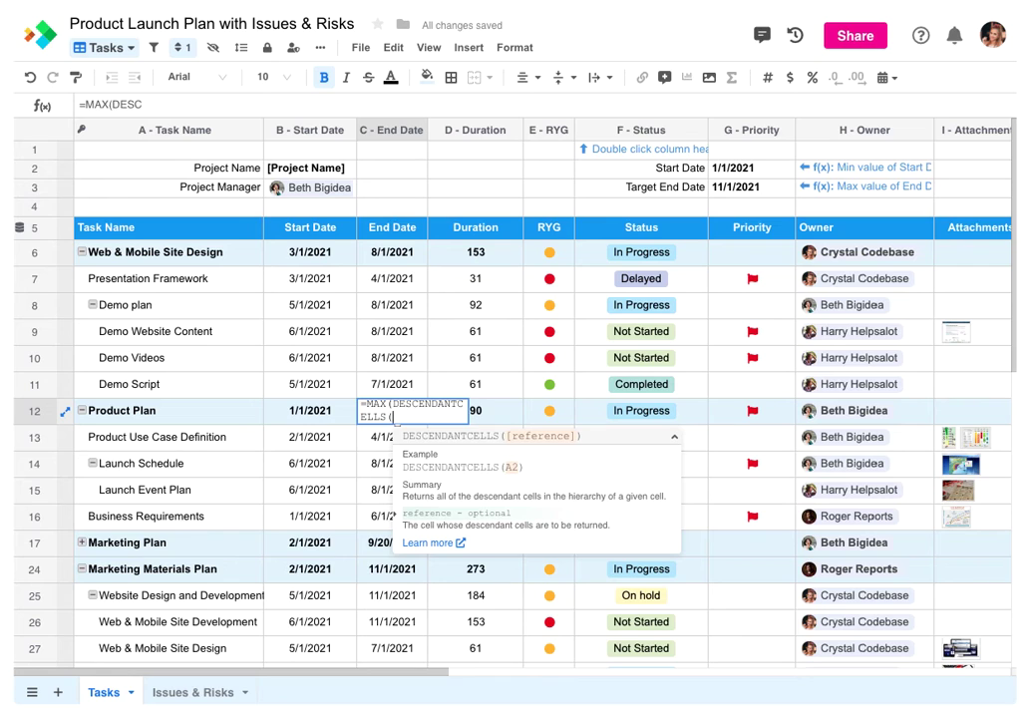
type(")")
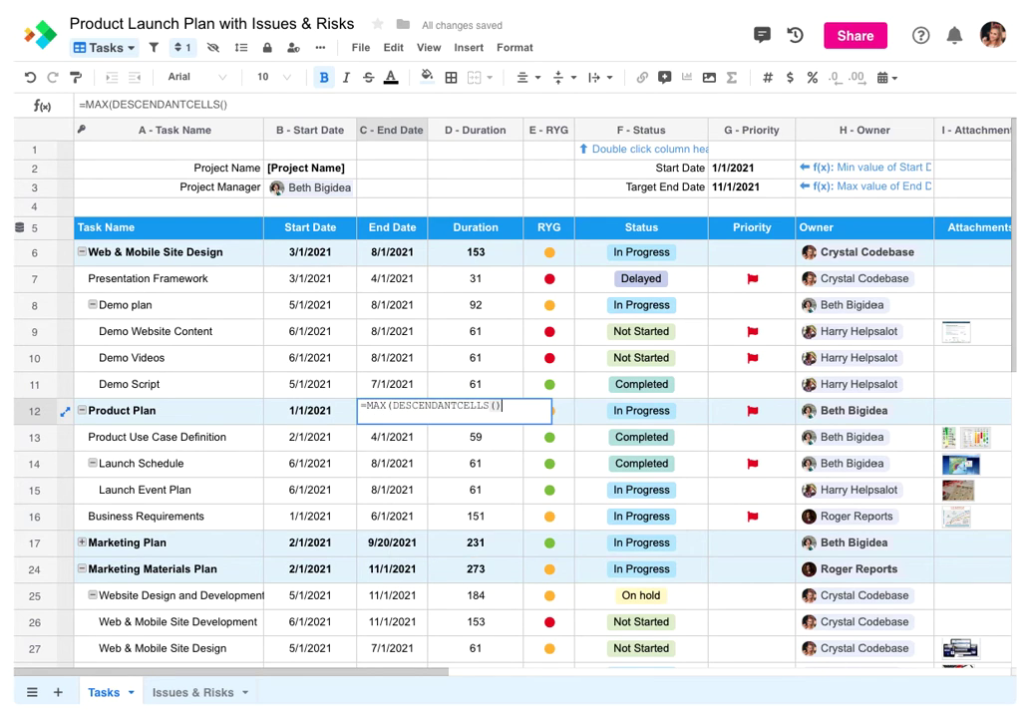
type(")")
key("Return")
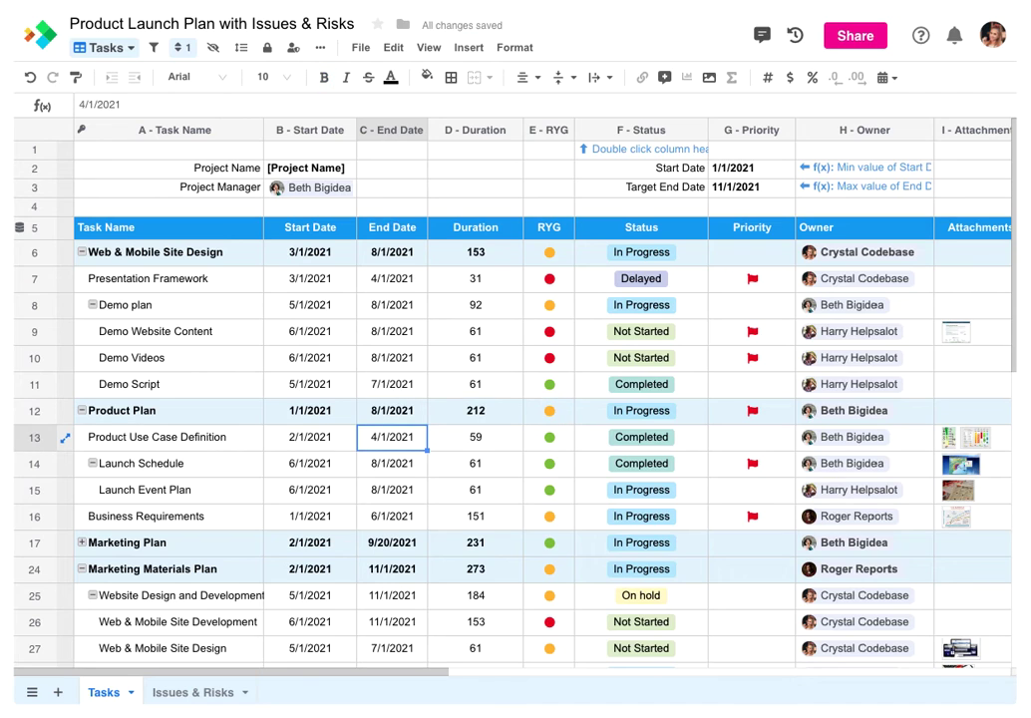
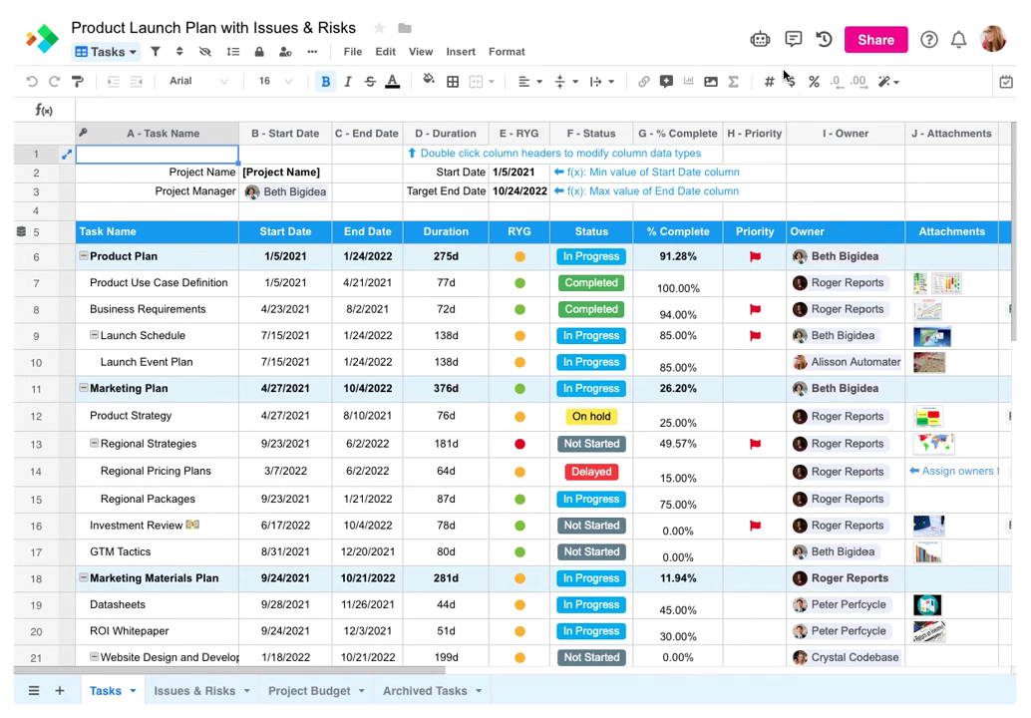
Add the Dates recipe 'On Date, send Notification to User' to the Tasks worksheet's automations
left_click(762, 42)
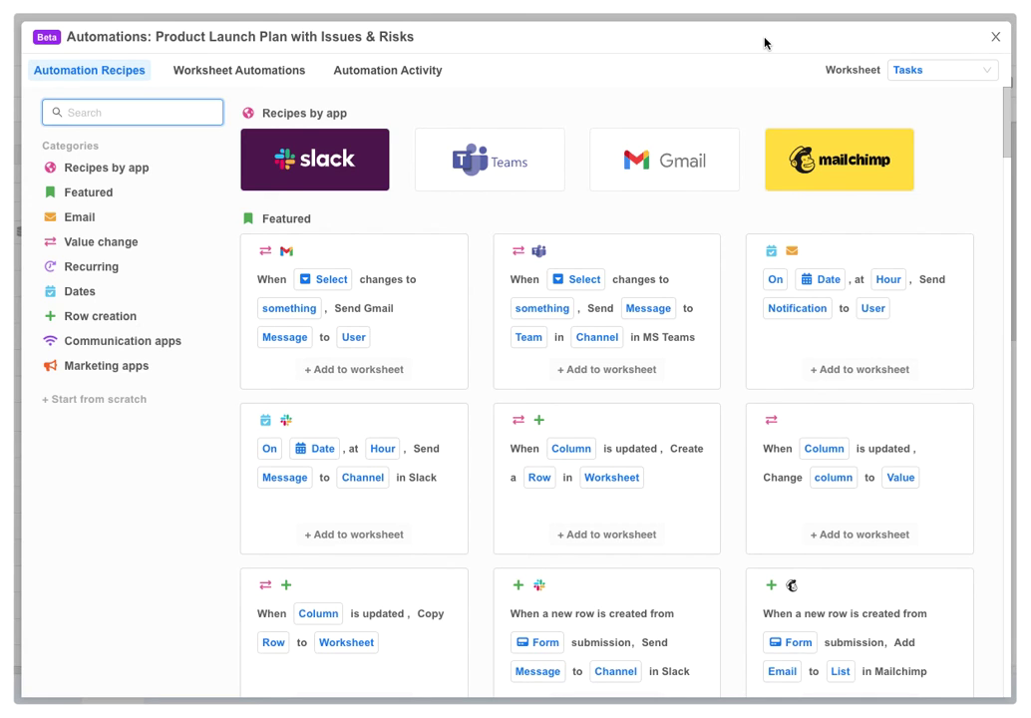
left_click(900, 71)
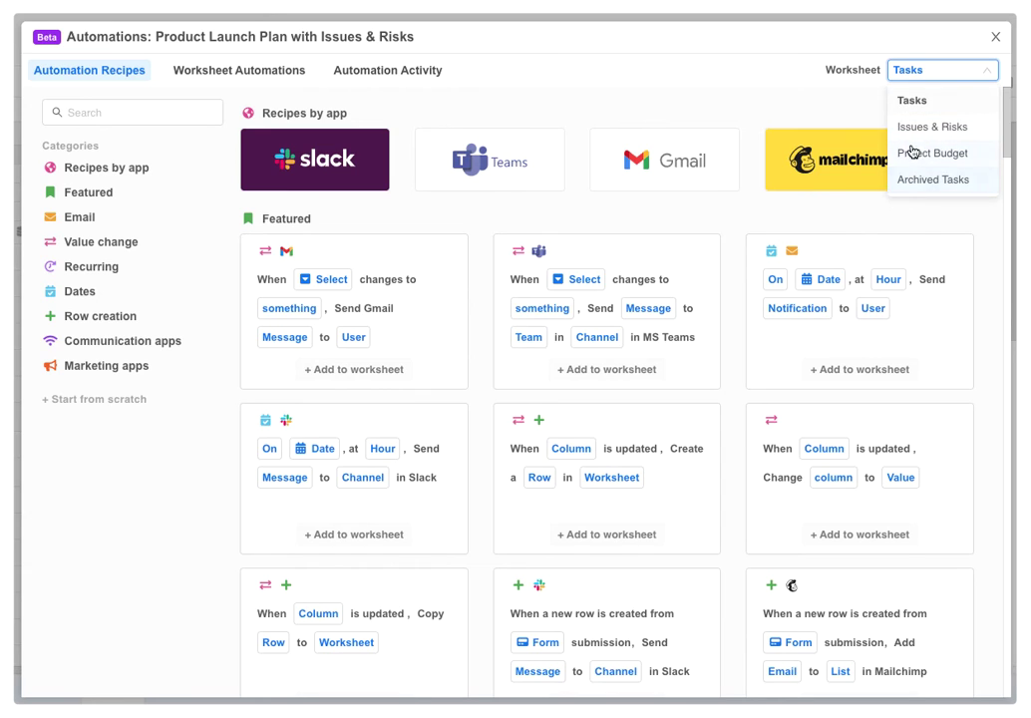
left_click(913, 103)
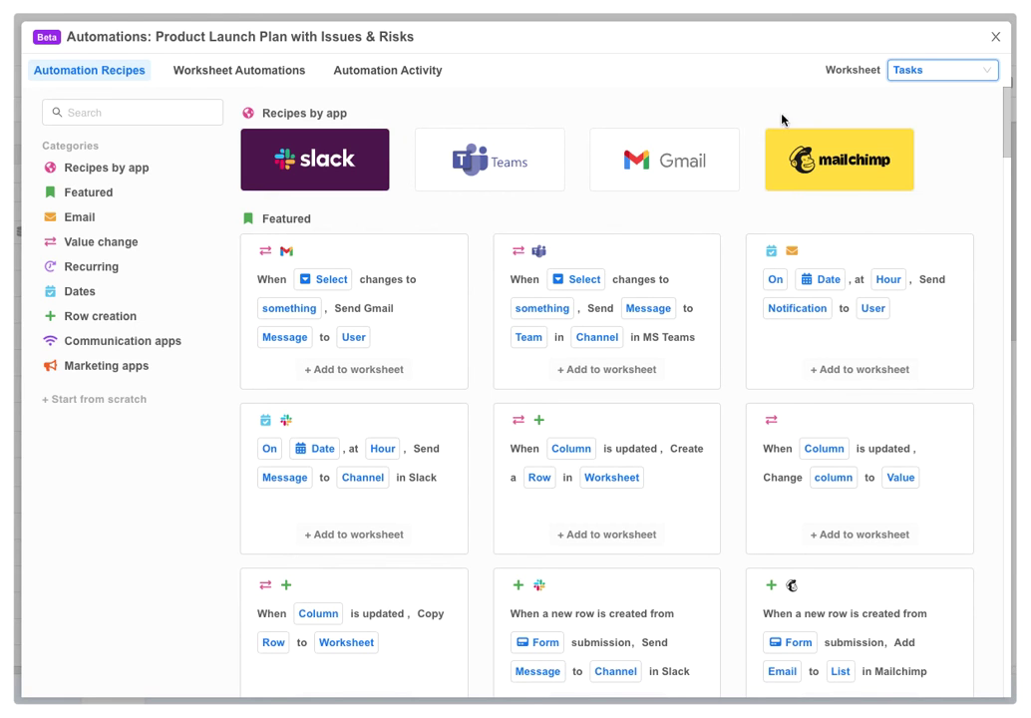
left_click(91, 292)
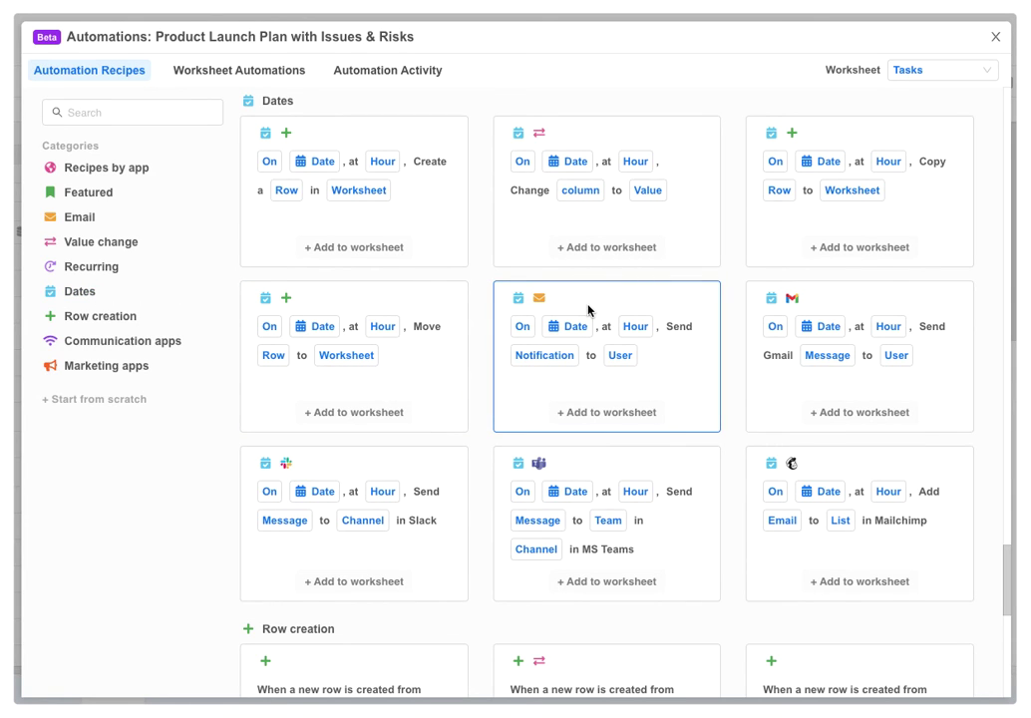
left_click(601, 413)
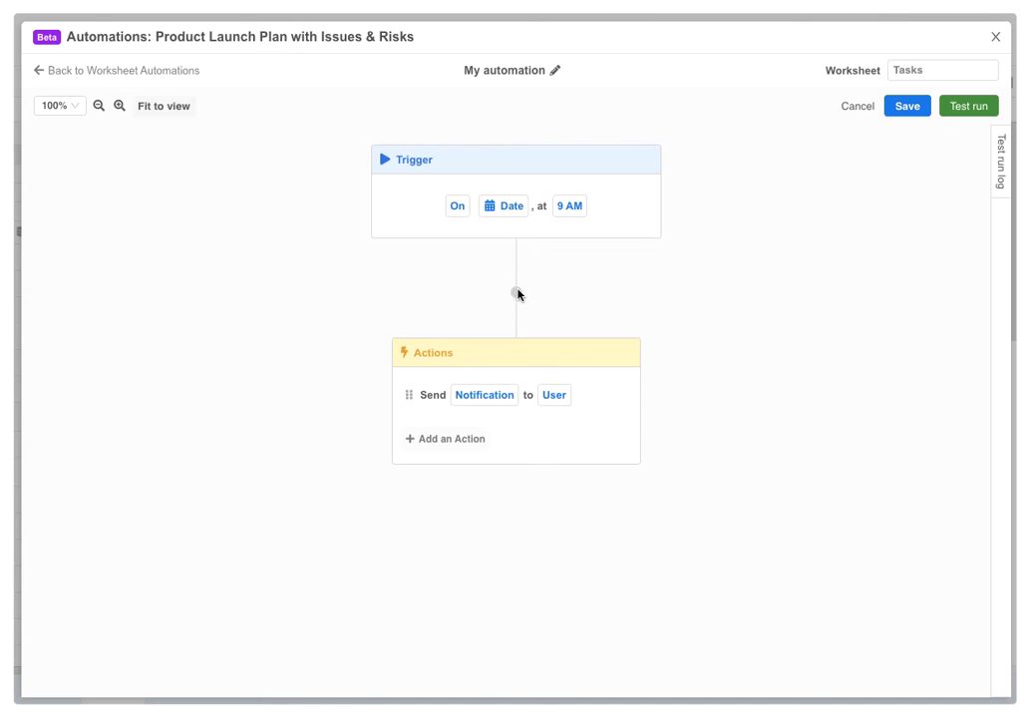
Set the trigger to 2 days before the date, then attempt a save that fails validation
left_click(459, 209)
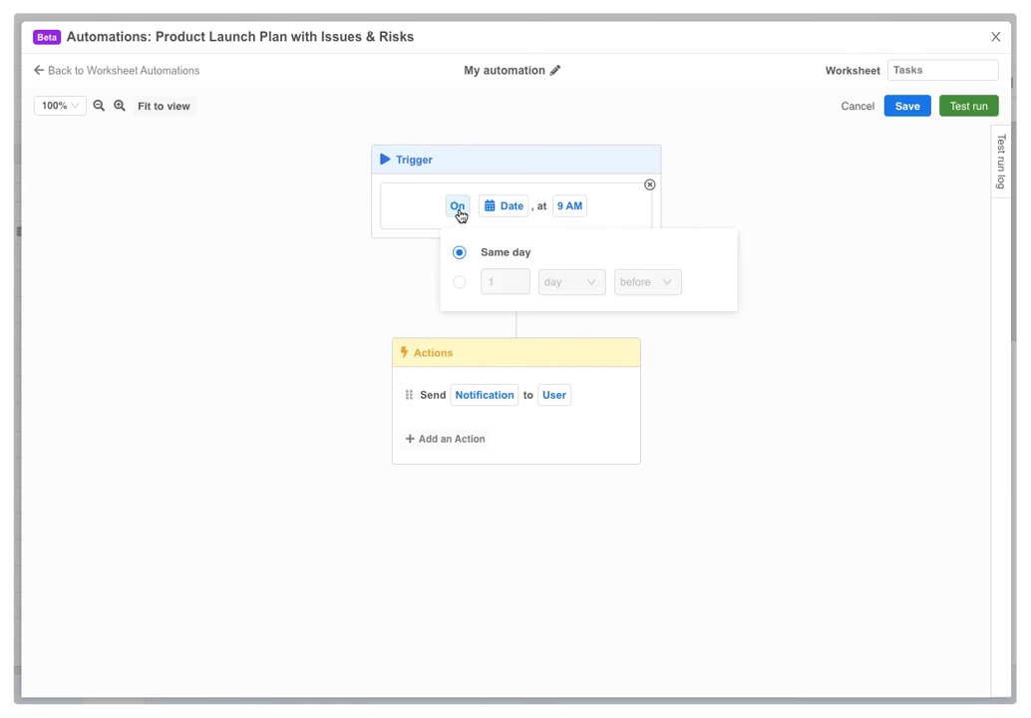
left_click(458, 284)
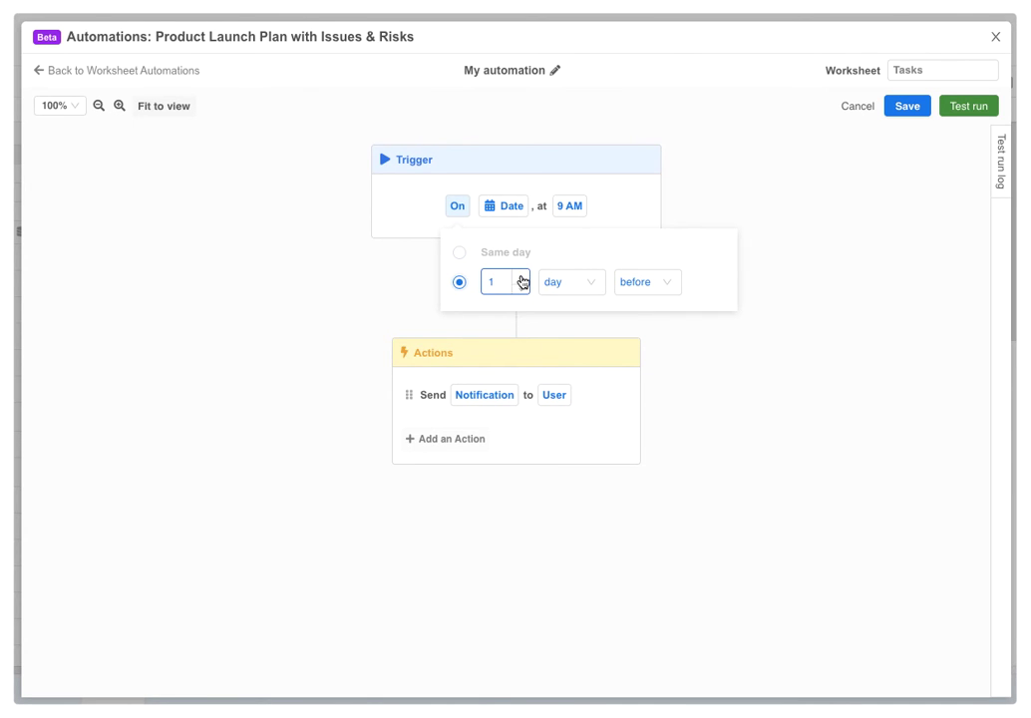
left_click(520, 278)
left_click(829, 150)
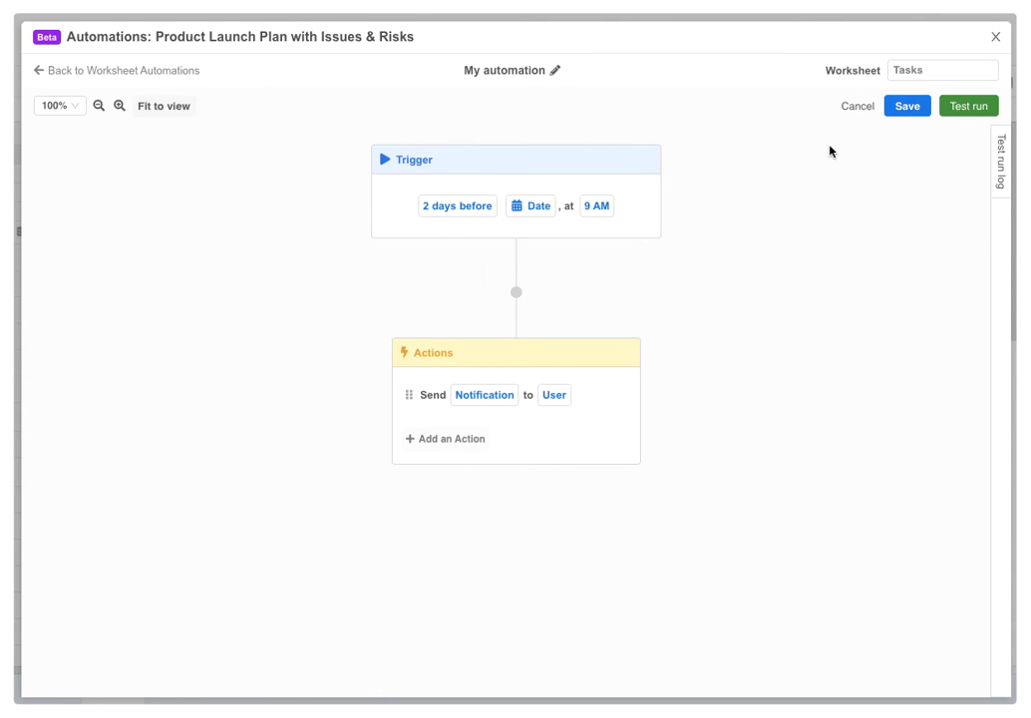
left_click(907, 105)
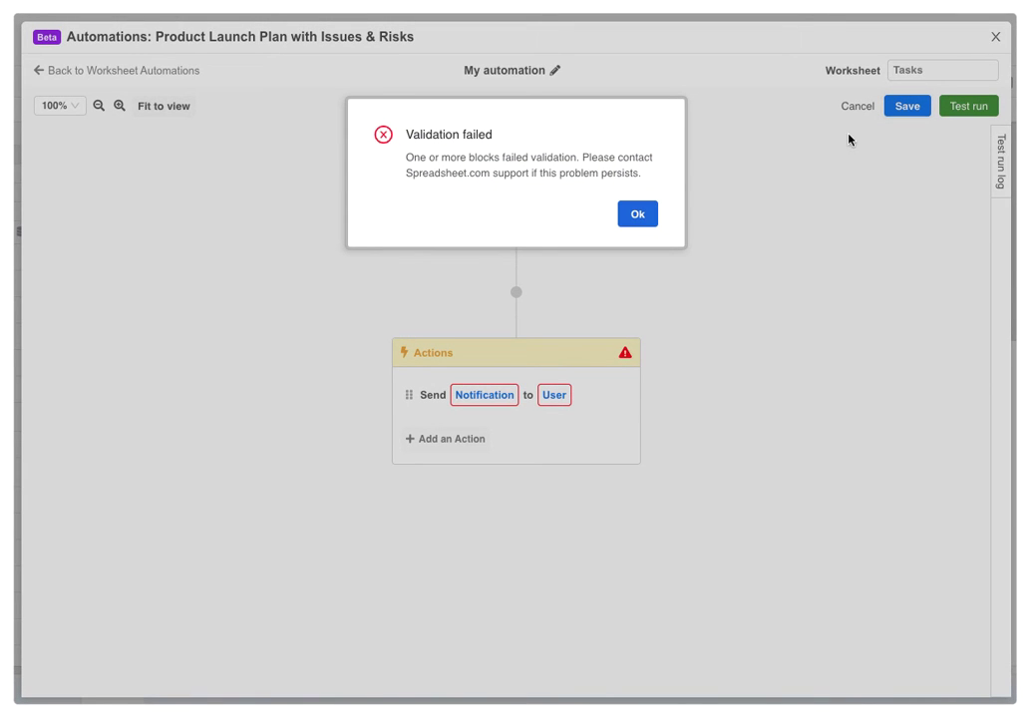
Dismiss the validation error and base the trigger on B - Start Date at 8 AM
left_click(650, 215)
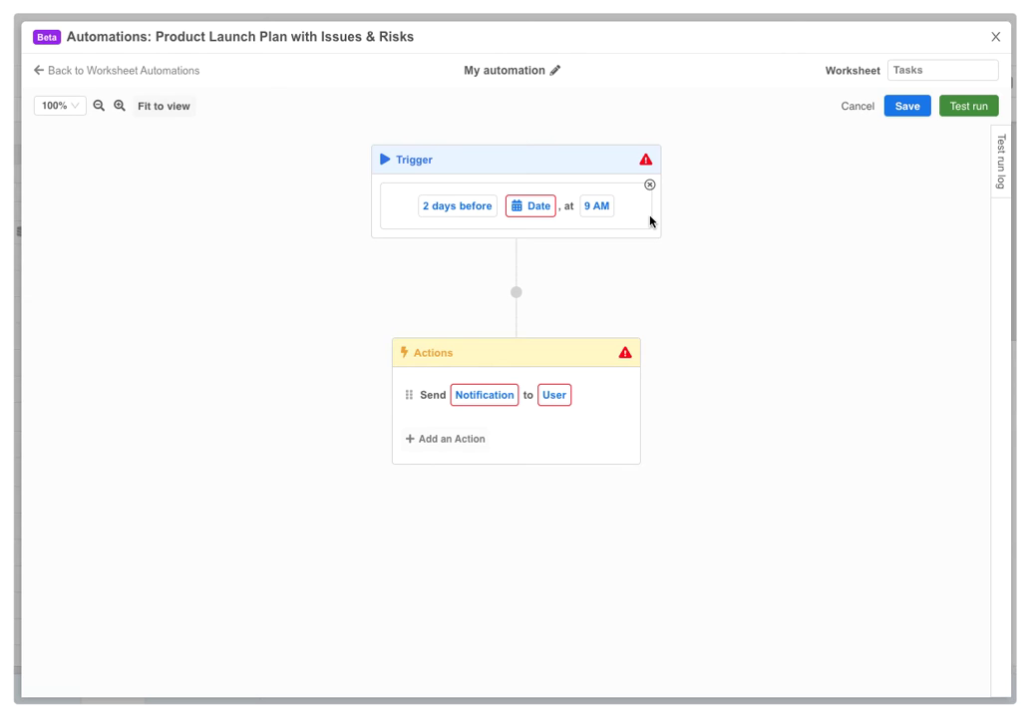
mouse_move(646, 165)
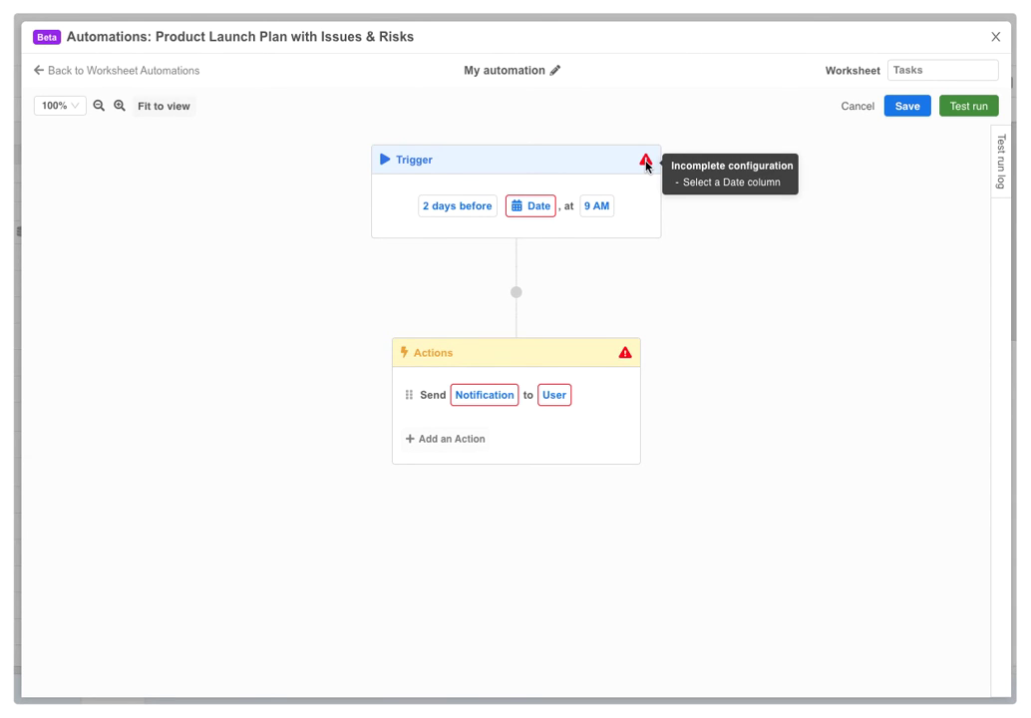
left_click(540, 207)
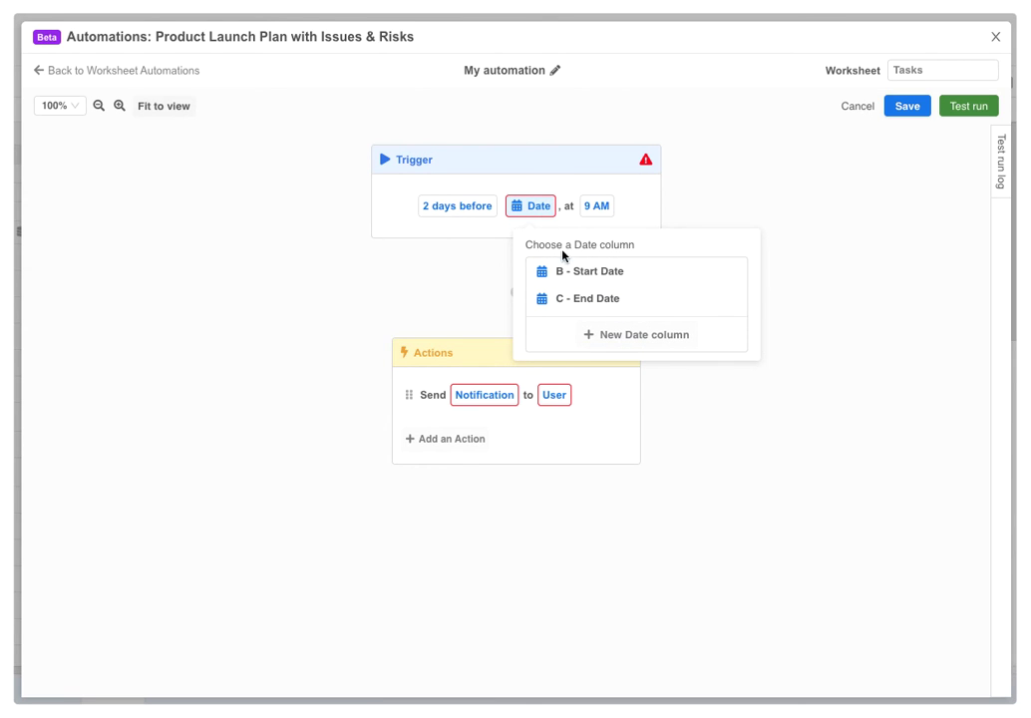
left_click(583, 272)
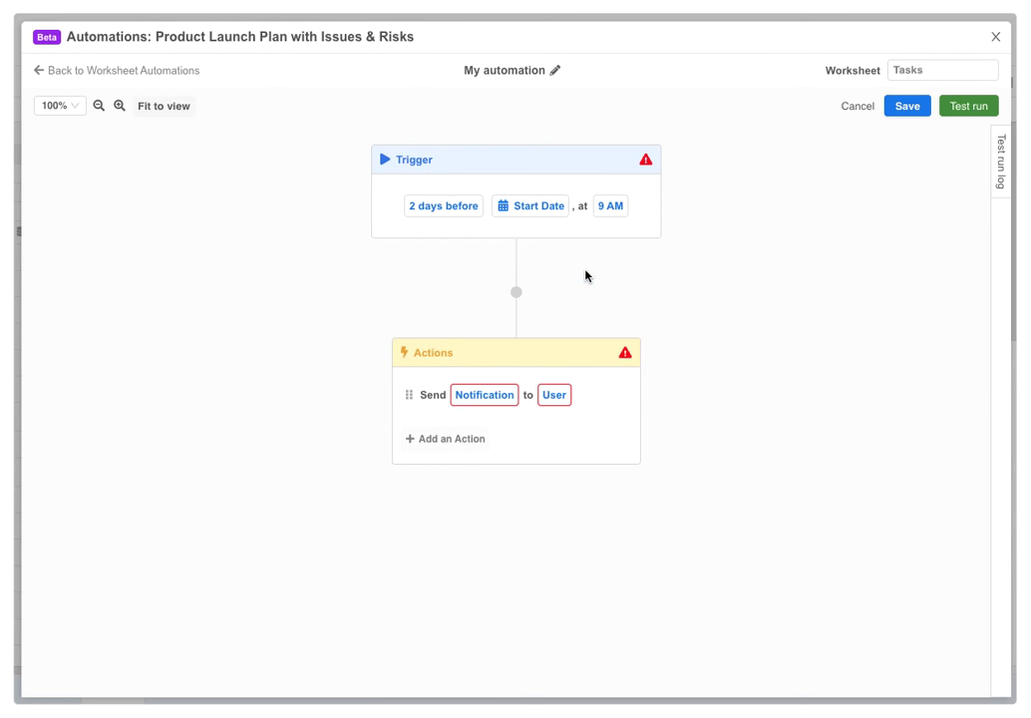
left_click(609, 207)
scroll(626, 334, "down", 1)
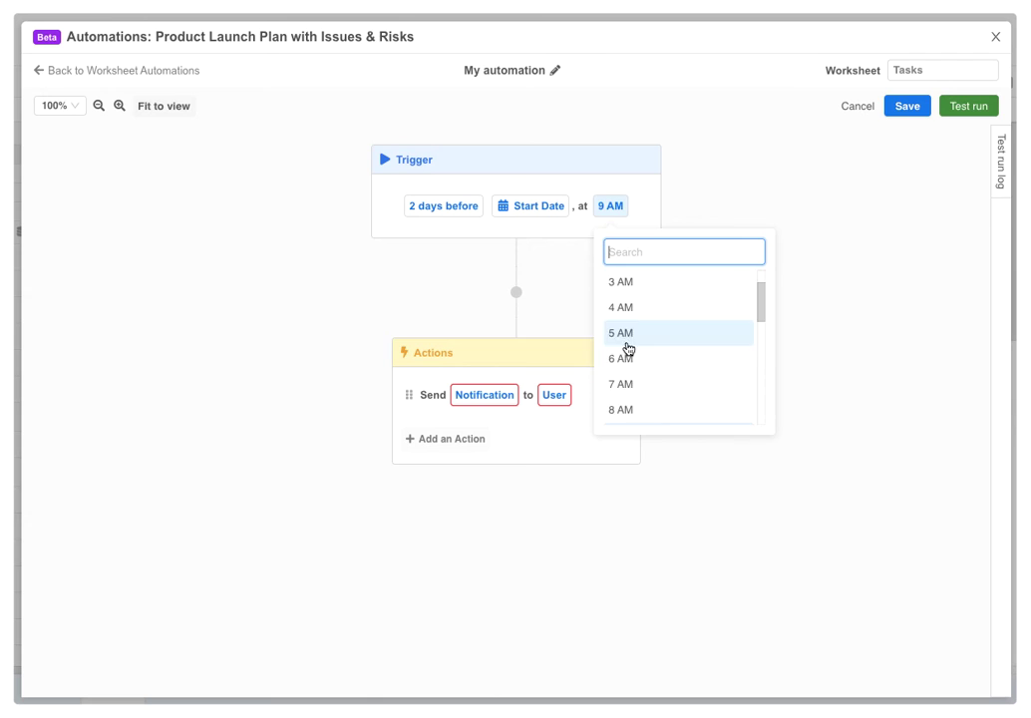
left_click(620, 410)
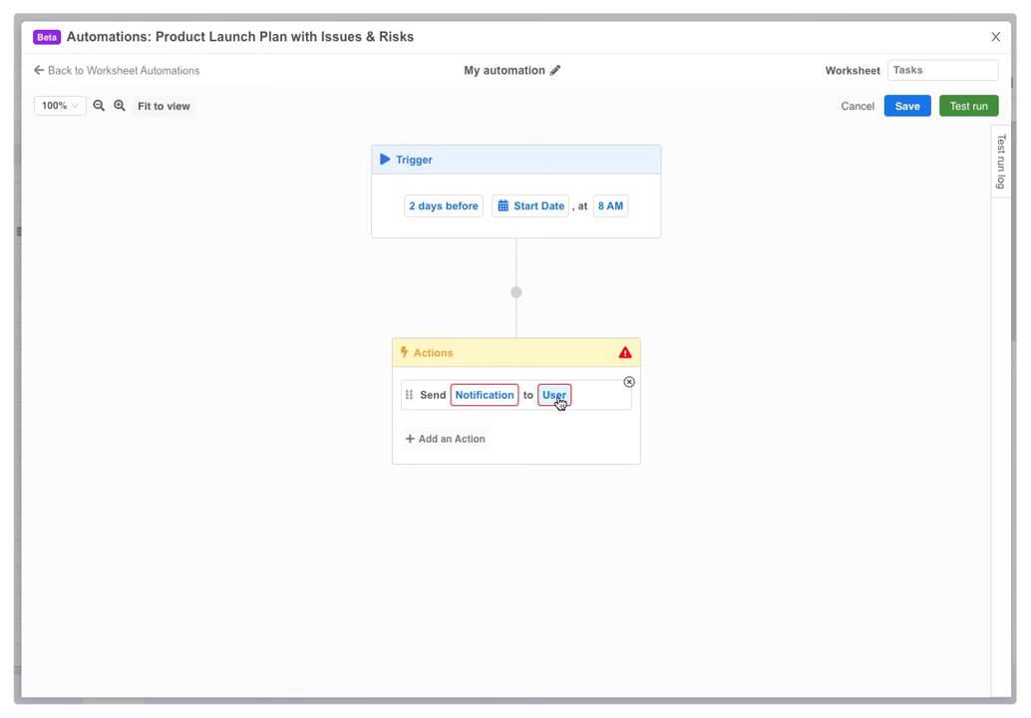
Notify each task's I - Owner with subject 'Launch Plan Reminder: [Task Name] starts in 2 days'
left_click(555, 396)
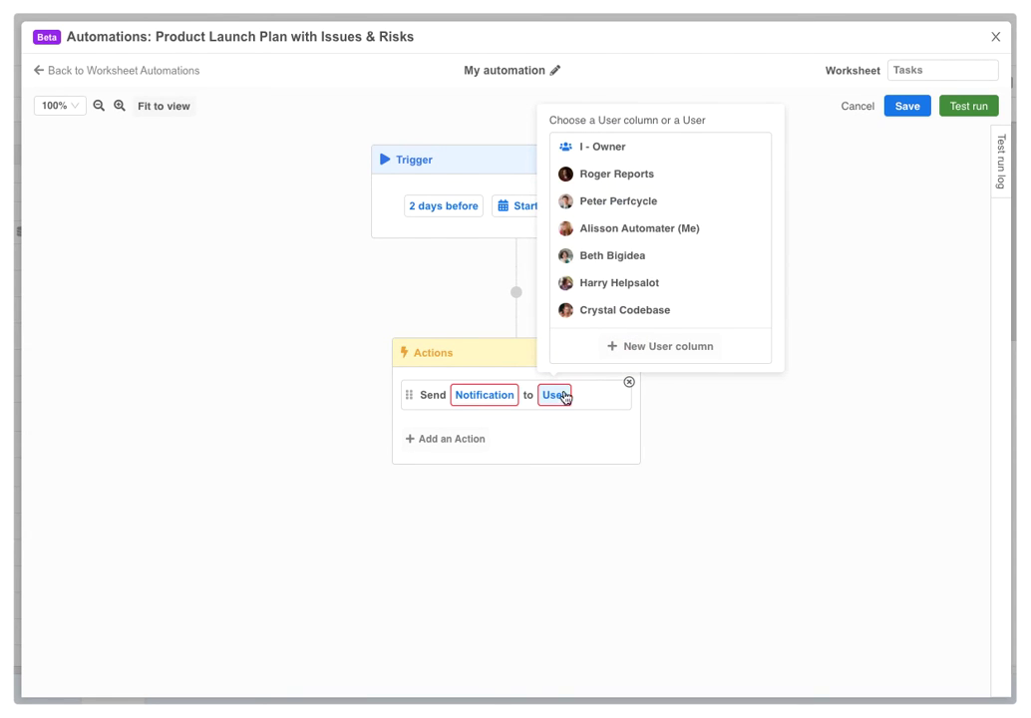
left_click(614, 149)
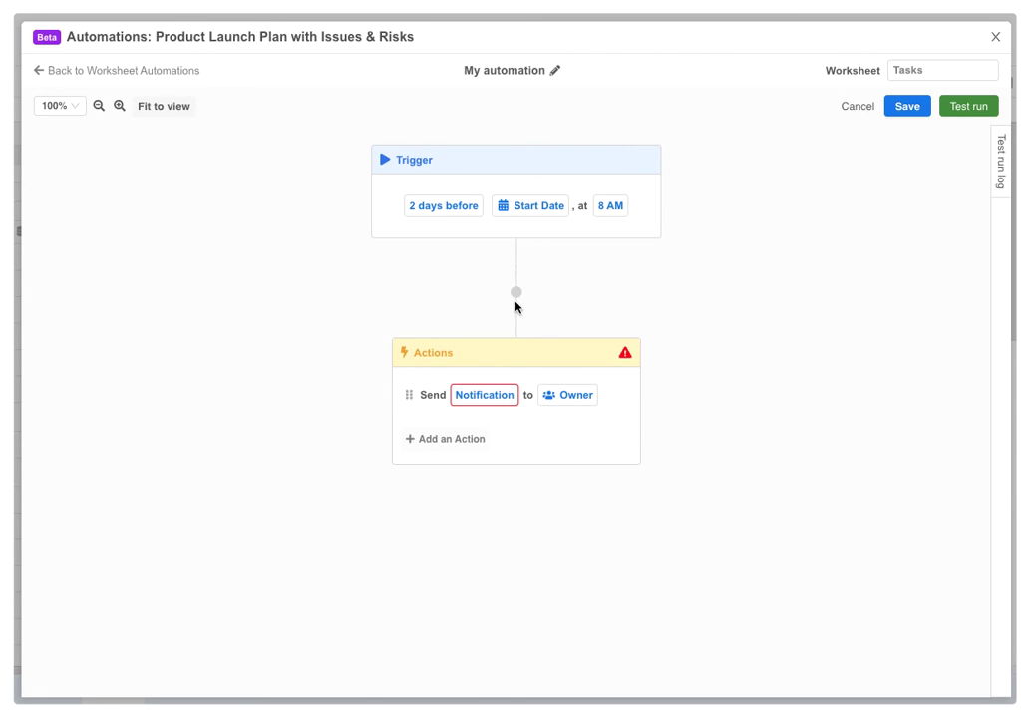
left_click(485, 395)
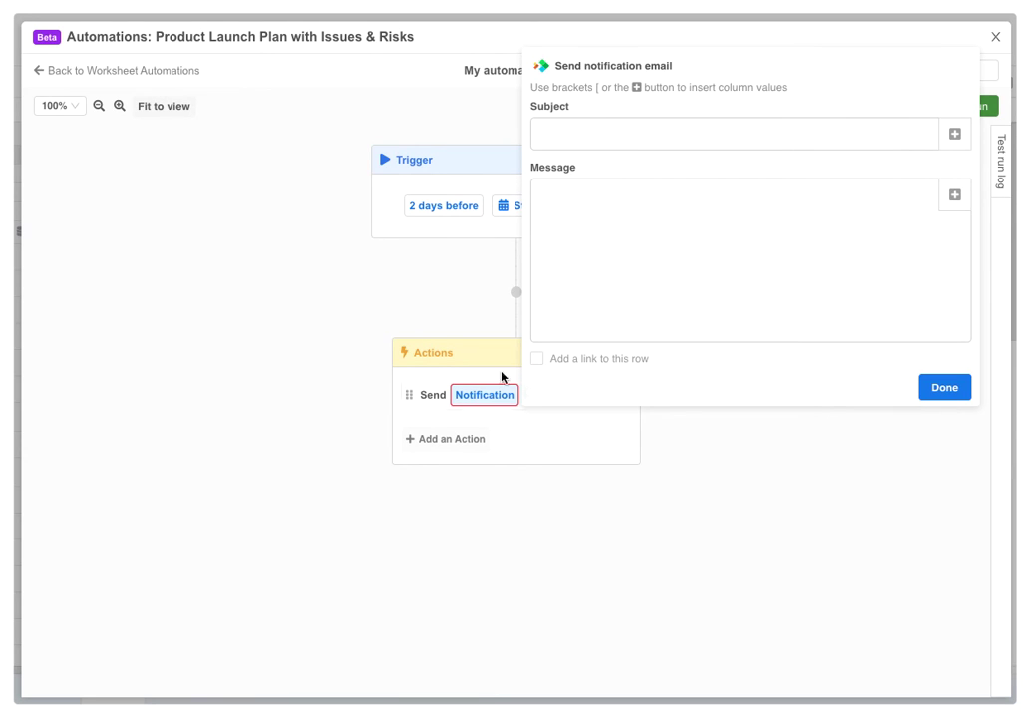
type("Launch Plan Reminder: [")
key("Return")
type("starts in 2 days")
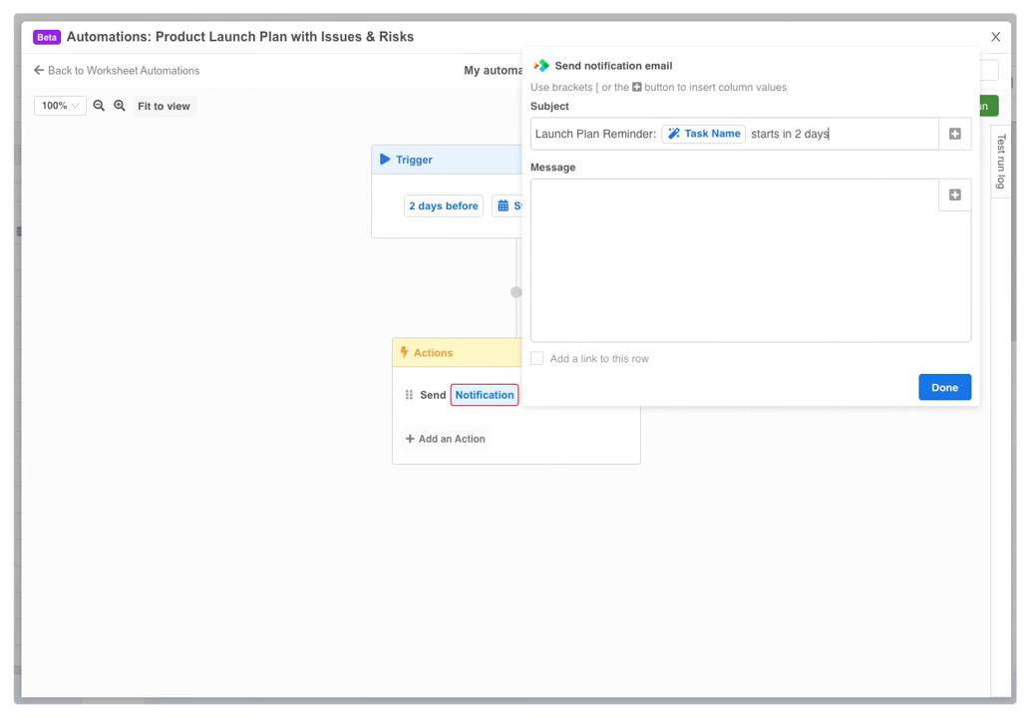
Write the message 'Hey [Owner], the [Task Name] task is scheduled to start in 2 days...'
left_click(831, 198)
type("Hey [")
scroll(636, 322, "down", 3)
left_click(631, 328)
type(", the")
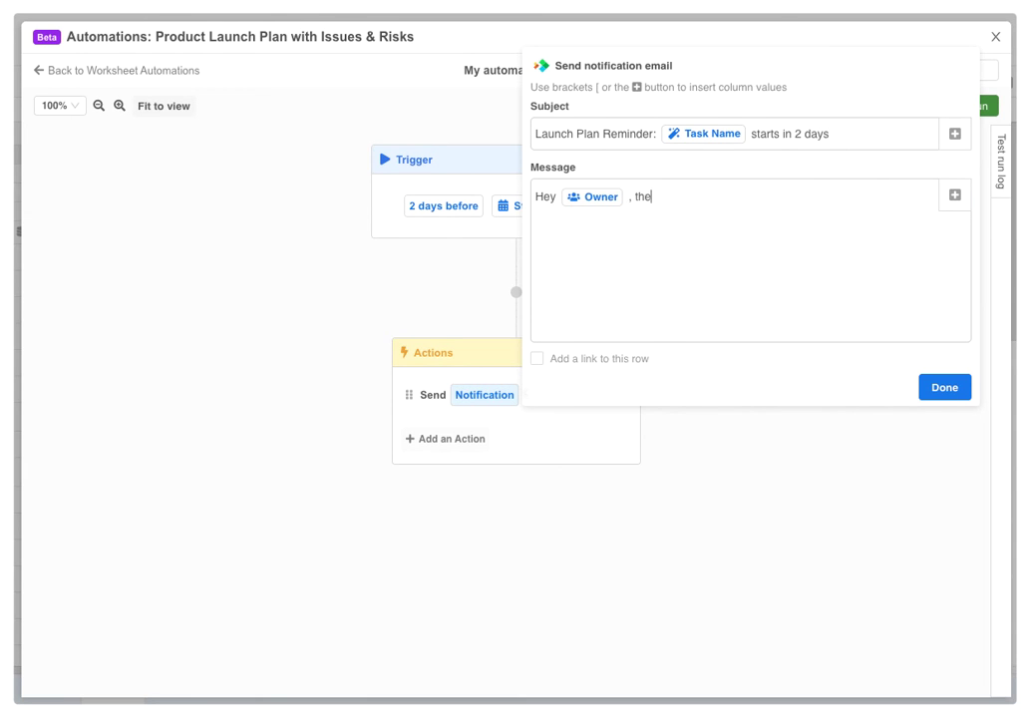
type(" [")
key("Return")
type("task is scheduled to start in 2 days. This is a friendly reminder.")
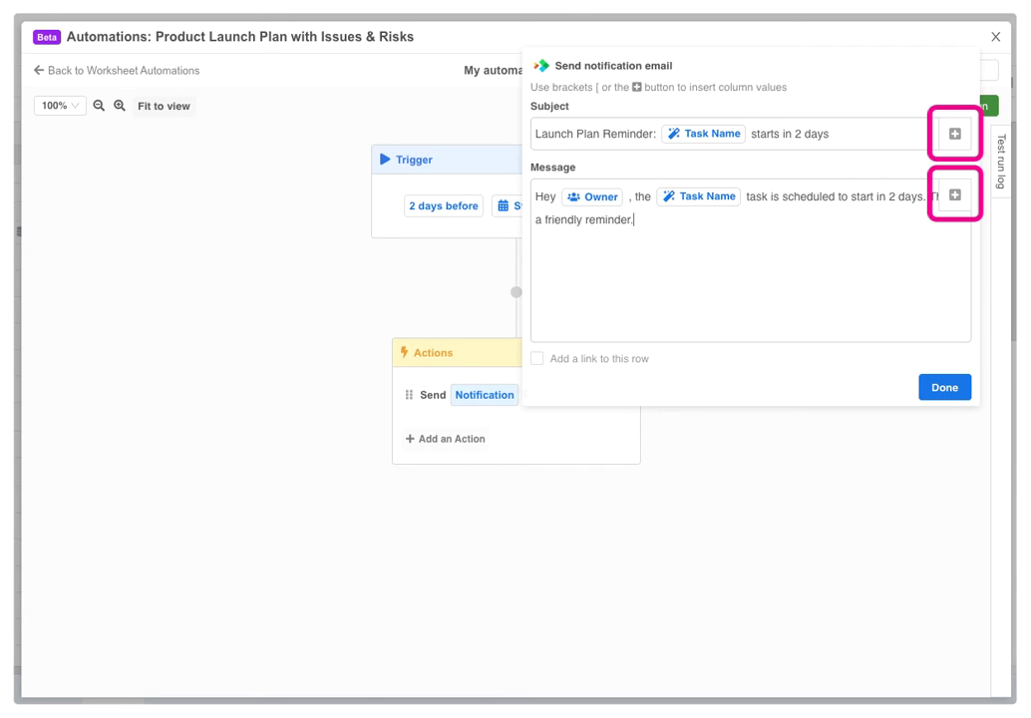
Add Current status and % Complete token lines, include a row link, and finish the email
key("Return")
key("Return")
type("Current status: [")
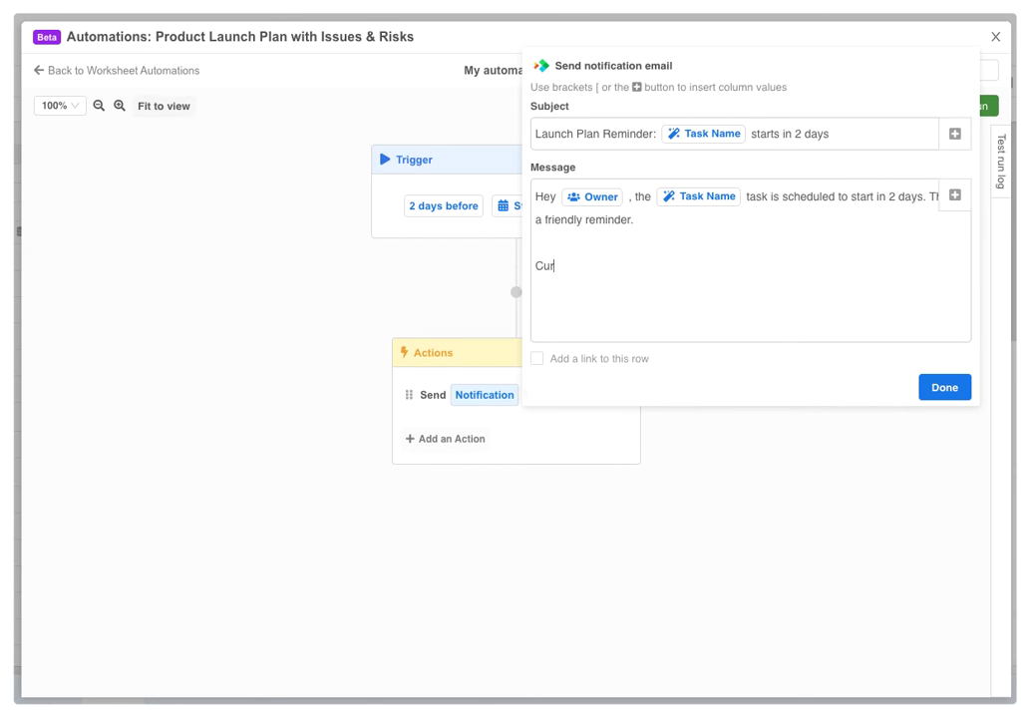
left_click(638, 423)
key("Return")
type("% Complete: [")
key("Return")
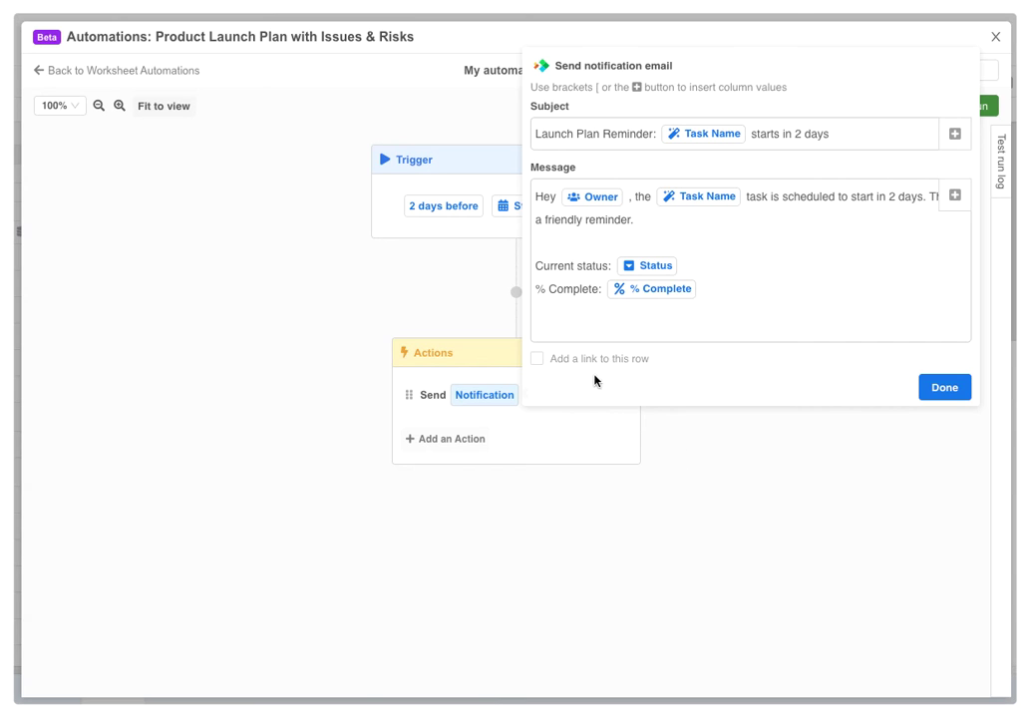
left_click(540, 360)
left_click(931, 388)
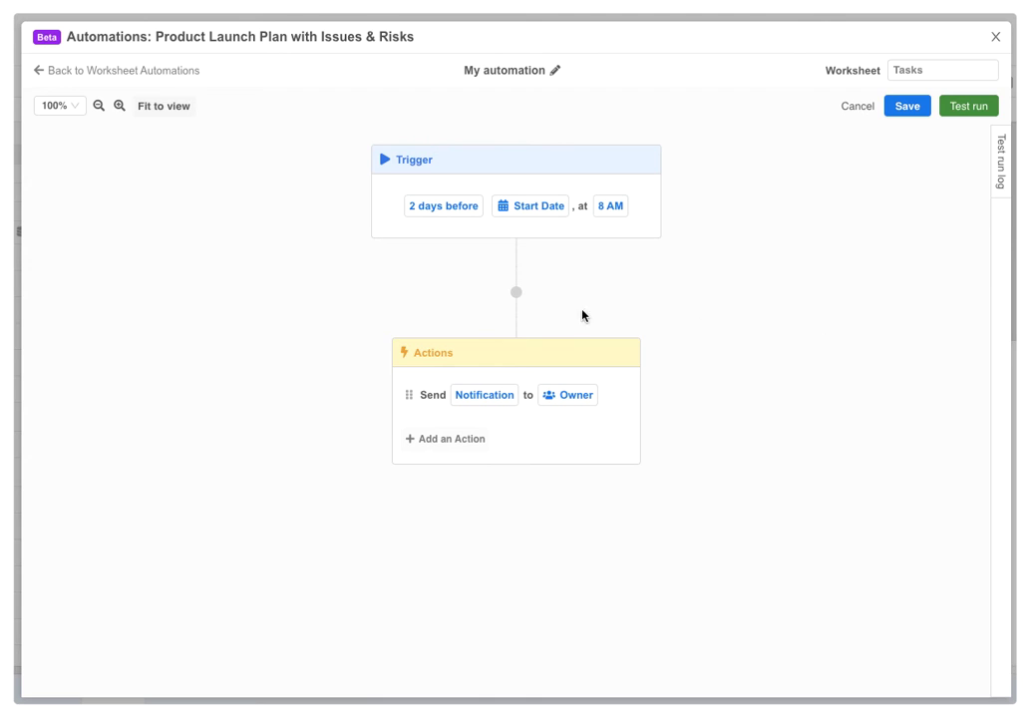
Insert a condition before the actions checking F - Status Is Not Started
left_click(516, 293)
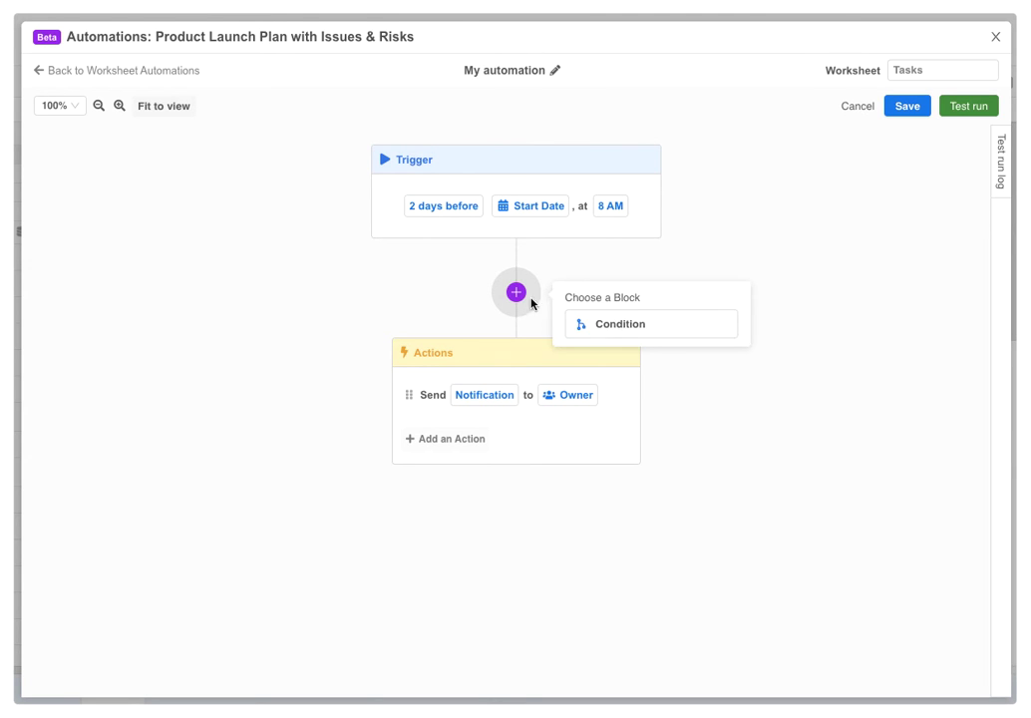
left_click(596, 323)
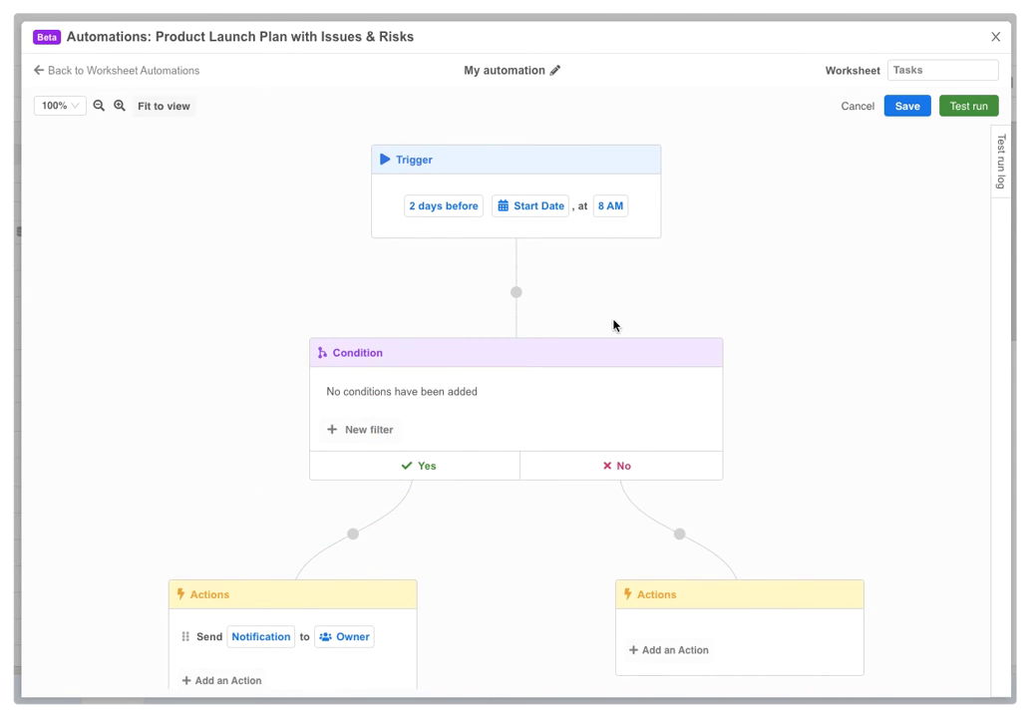
left_click_drag(780, 329, 779, 280)
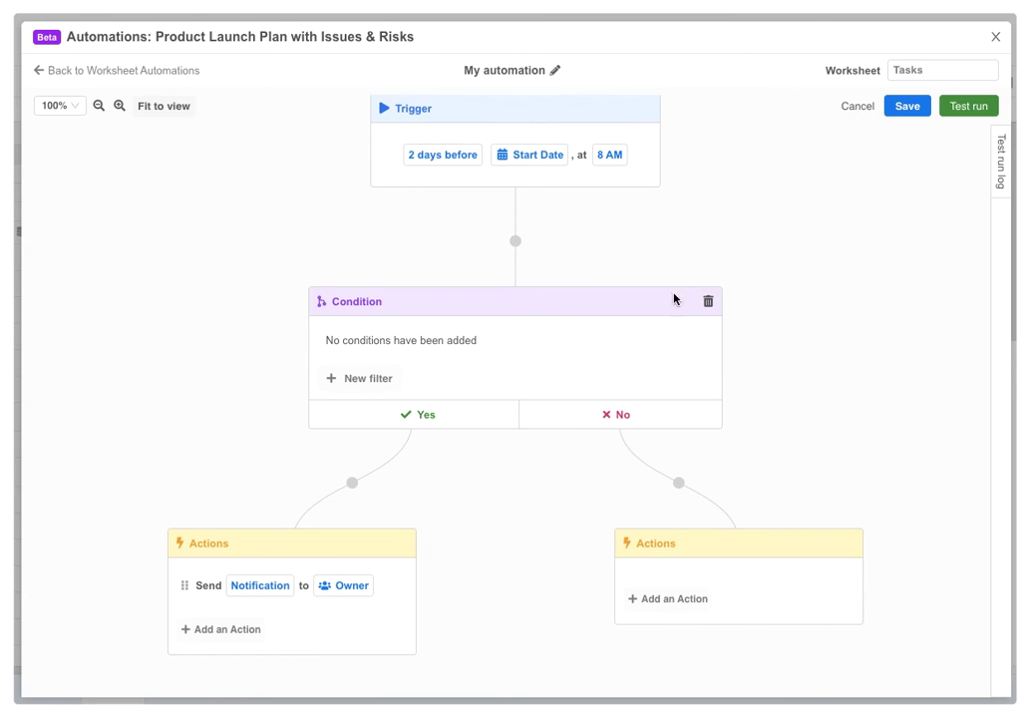
left_click(364, 380)
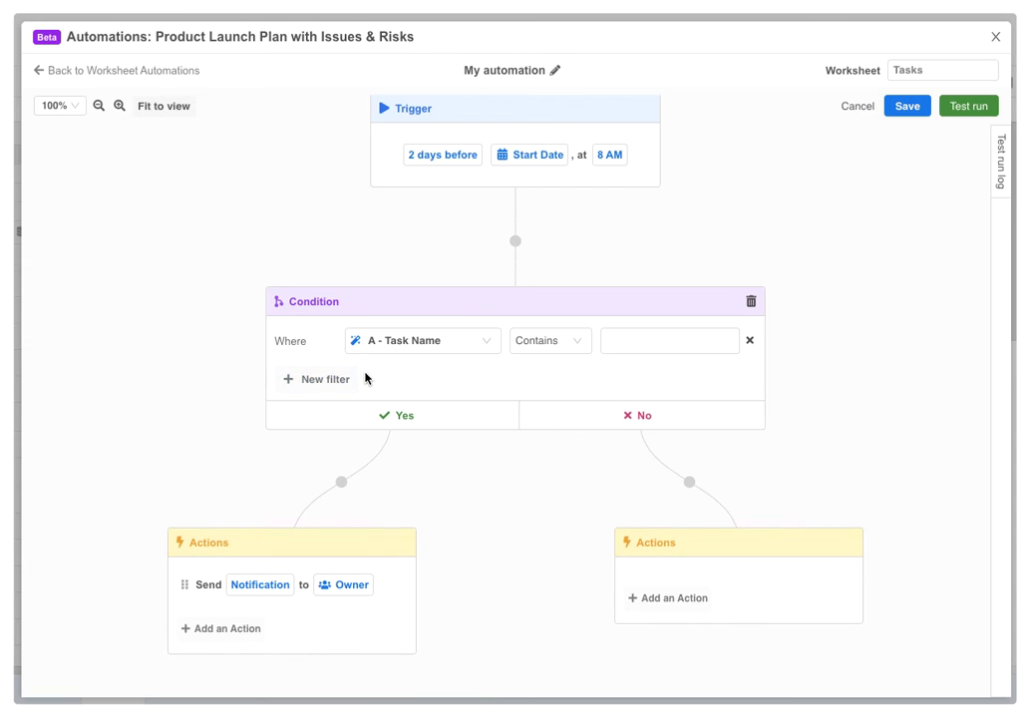
left_click(417, 347)
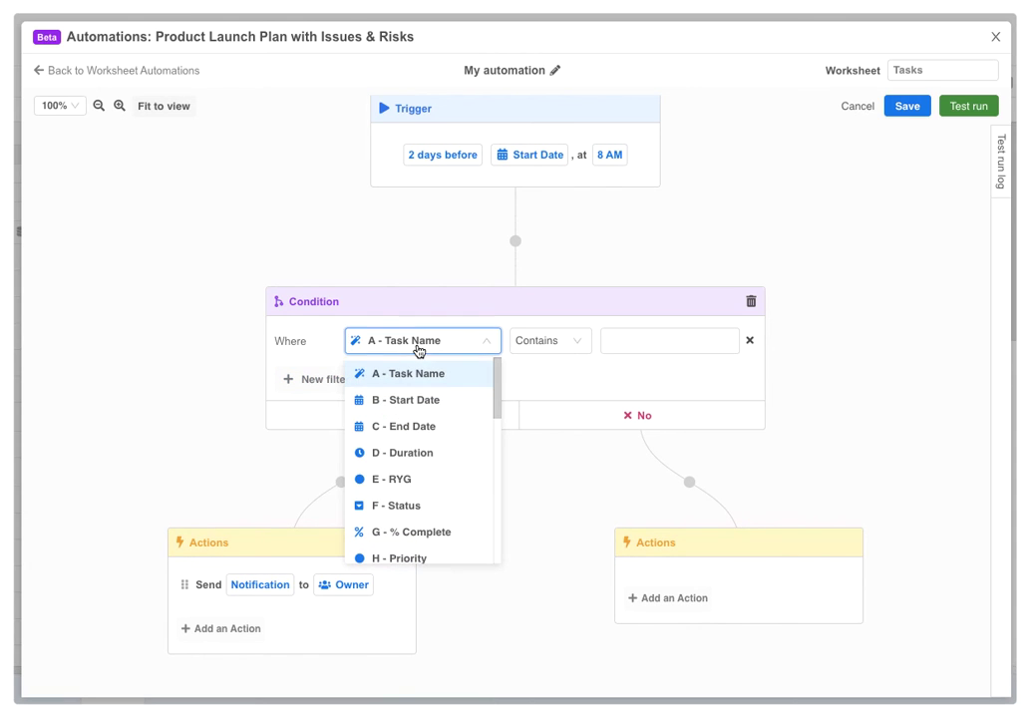
left_click(417, 505)
left_click(642, 341)
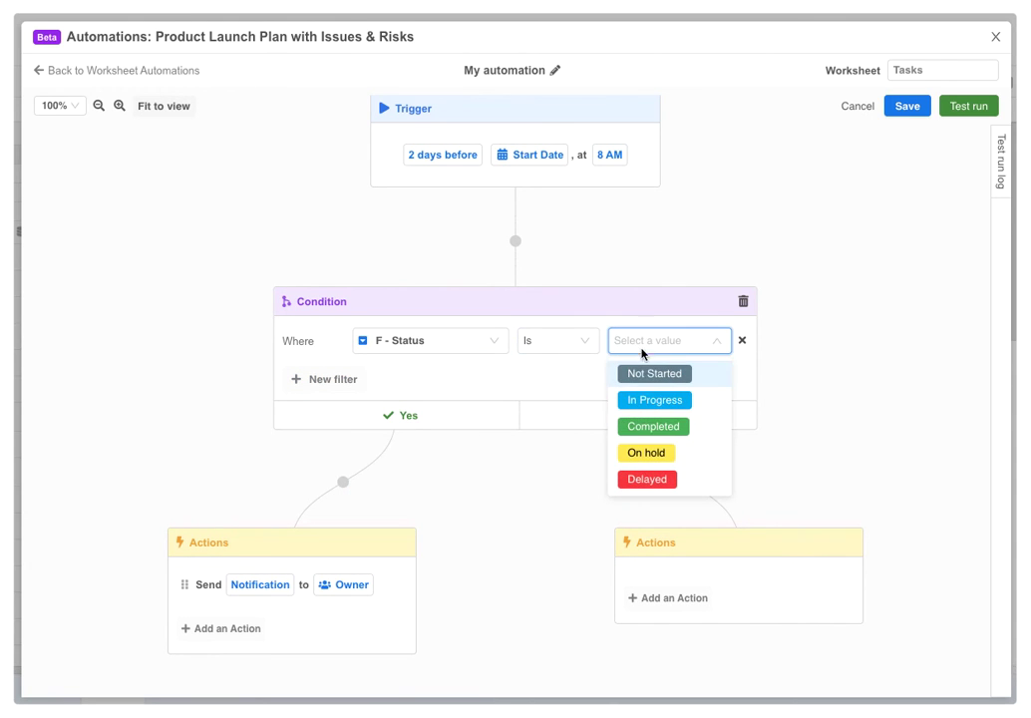
left_click(650, 373)
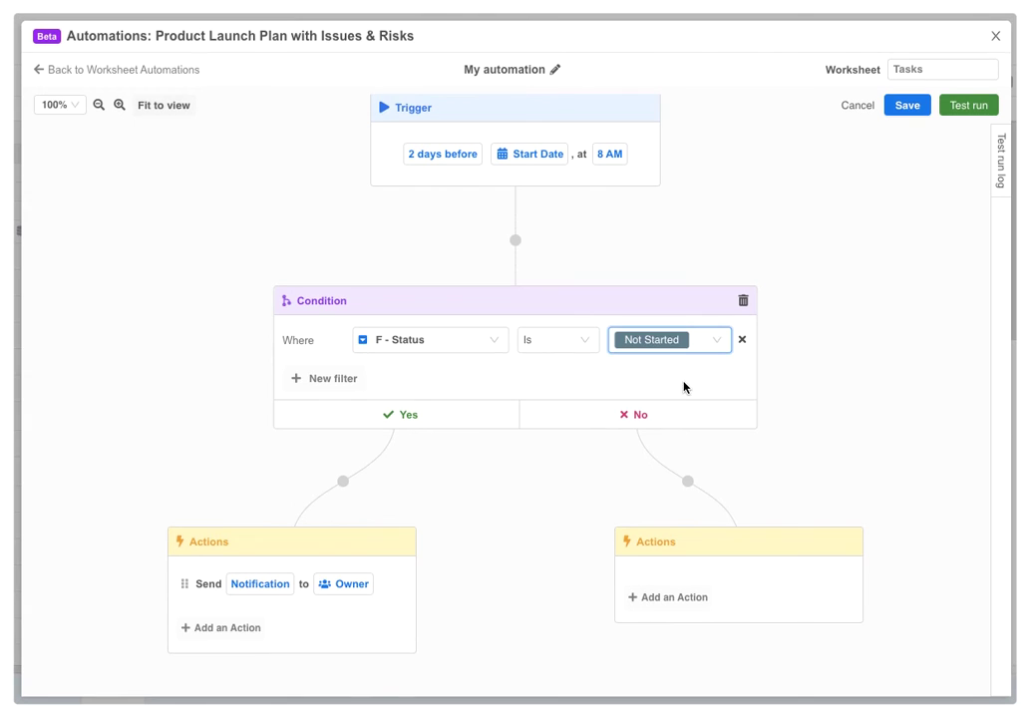
Add a second condition block on the No branch and fit the flowchart in view
left_click(688, 480)
left_click(764, 513)
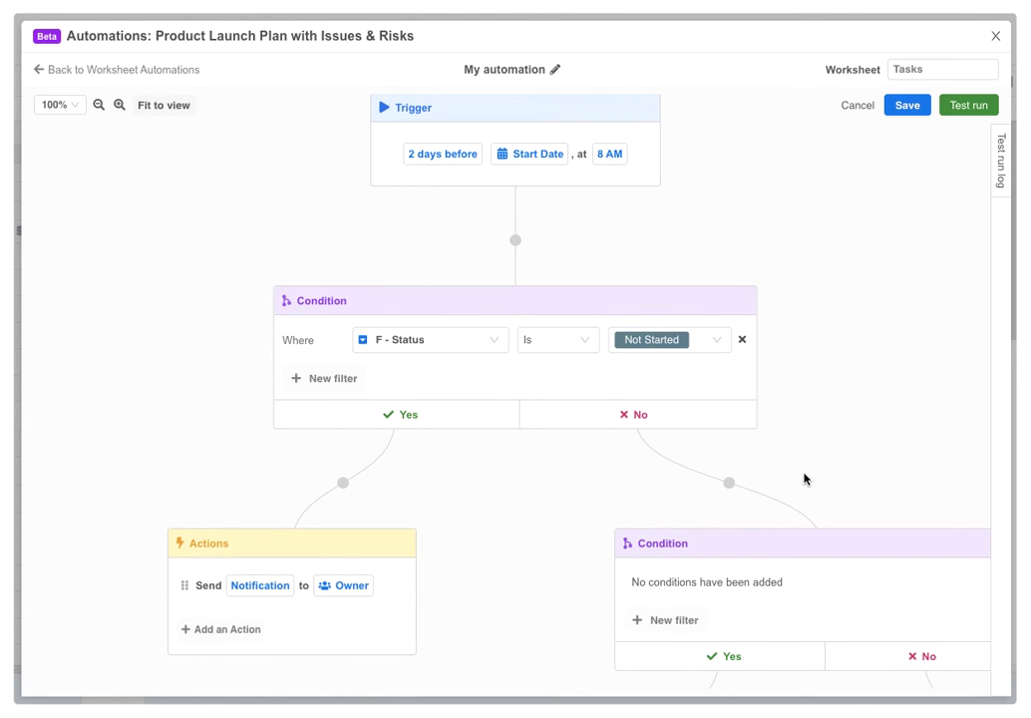
scroll(803, 477, "down", 5)
left_click_drag(802, 478, 591, 361)
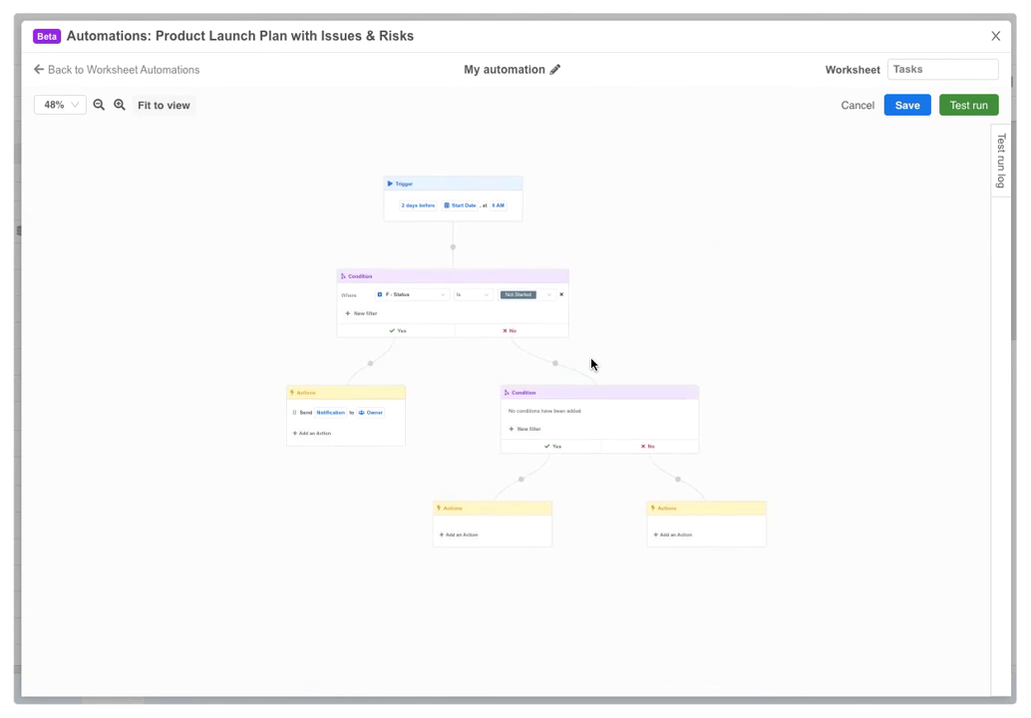
scroll(612, 372, "up", 1)
scroll(612, 372, "up", 5)
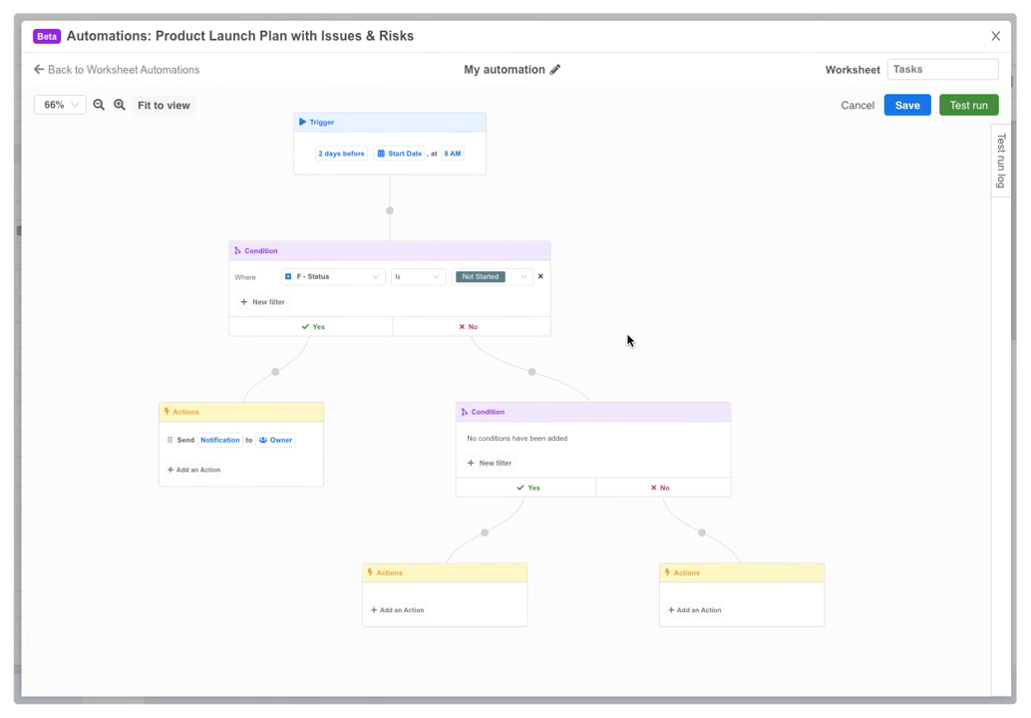
left_click(121, 106)
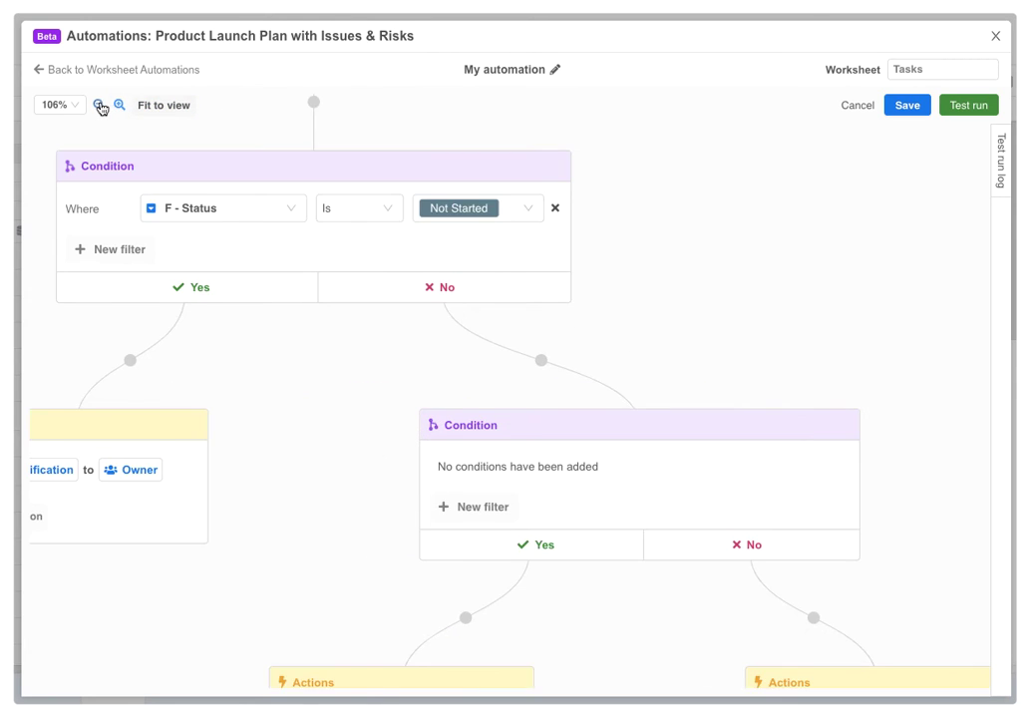
left_click(99, 105)
left_click(150, 107)
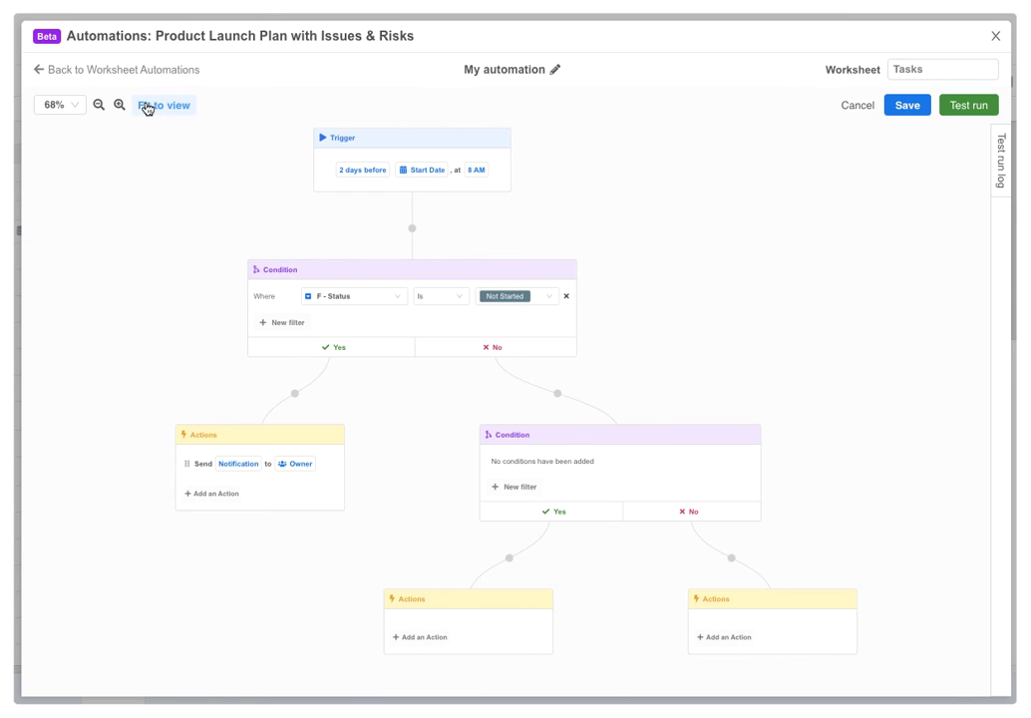
Delete the extra No-branch condition and reset the canvas zoom to 100%
left_click(750, 439)
left_click(882, 398)
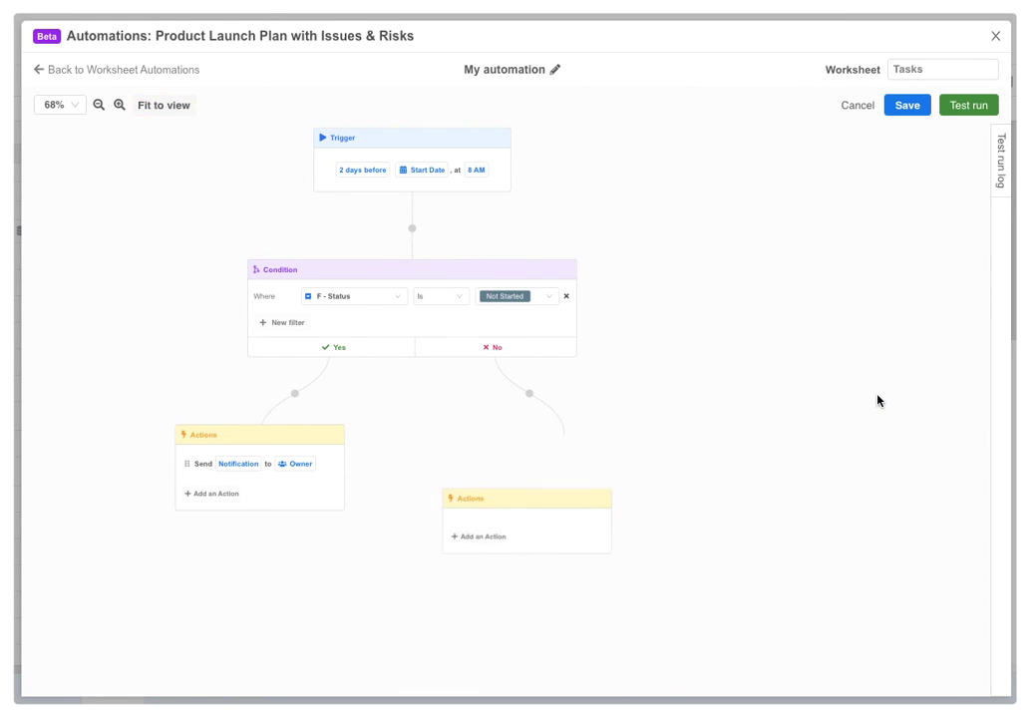
left_click(65, 110)
left_click(59, 157)
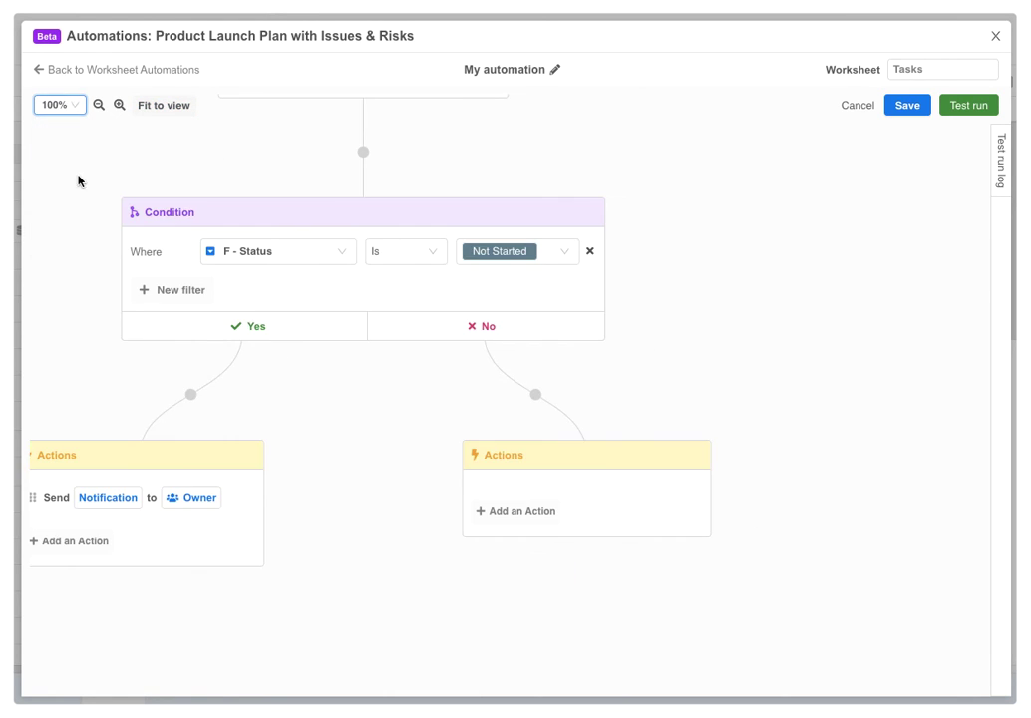
left_click_drag(78, 179, 245, 275)
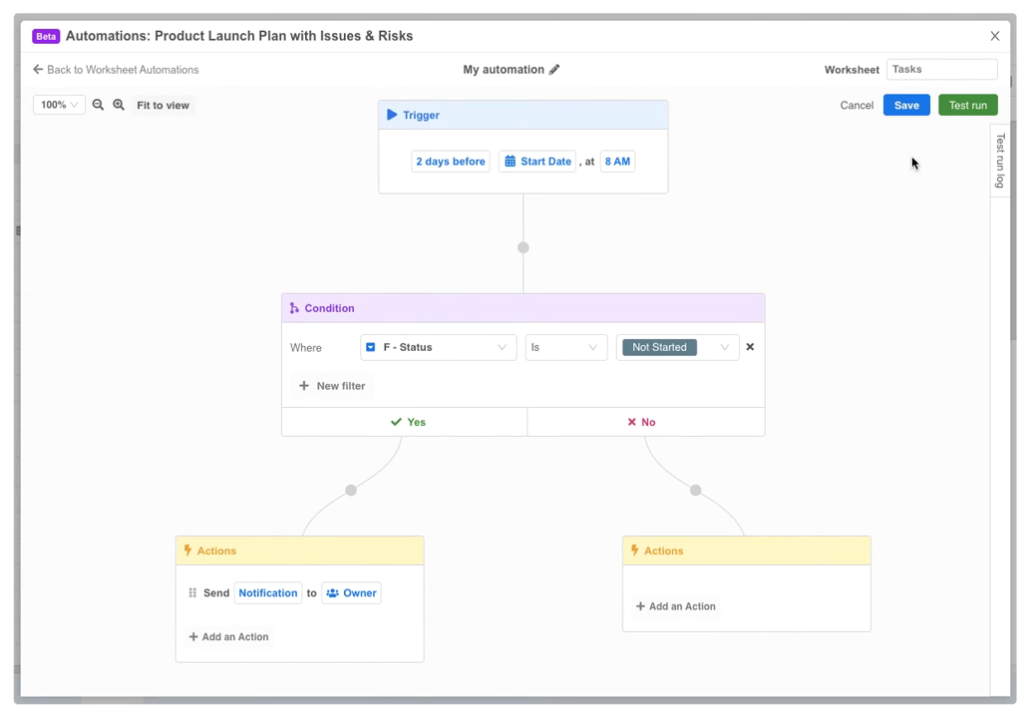
Test-run on Investment Review and expand Trigger, Condition, Actions and the notification email in the log
left_click(974, 107)
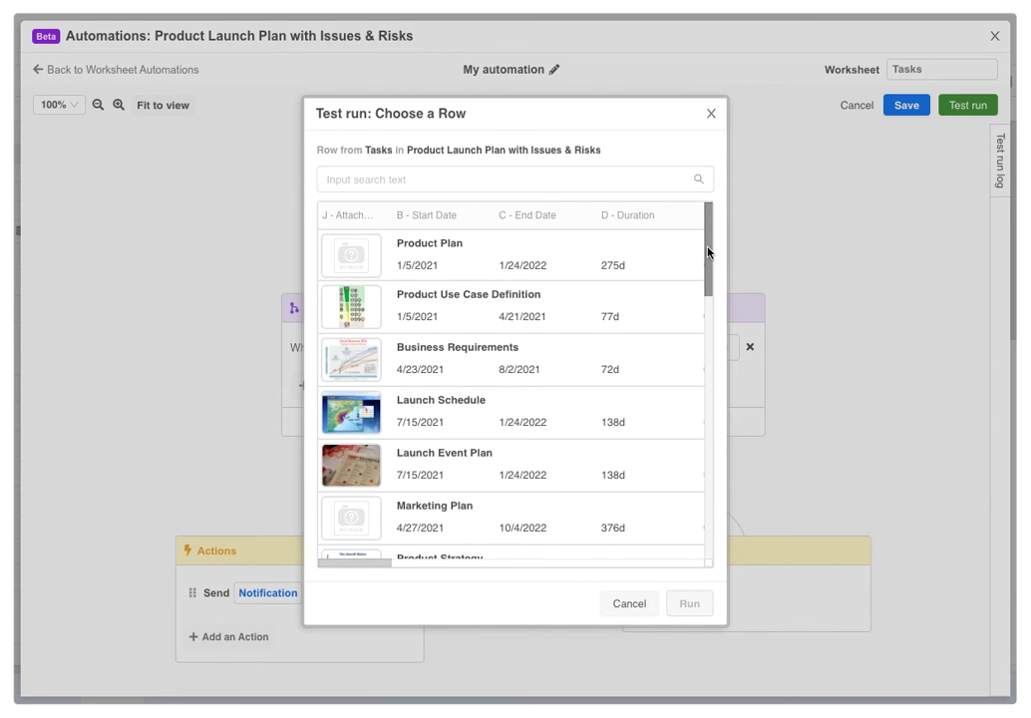
left_click_drag(708, 251, 696, 368)
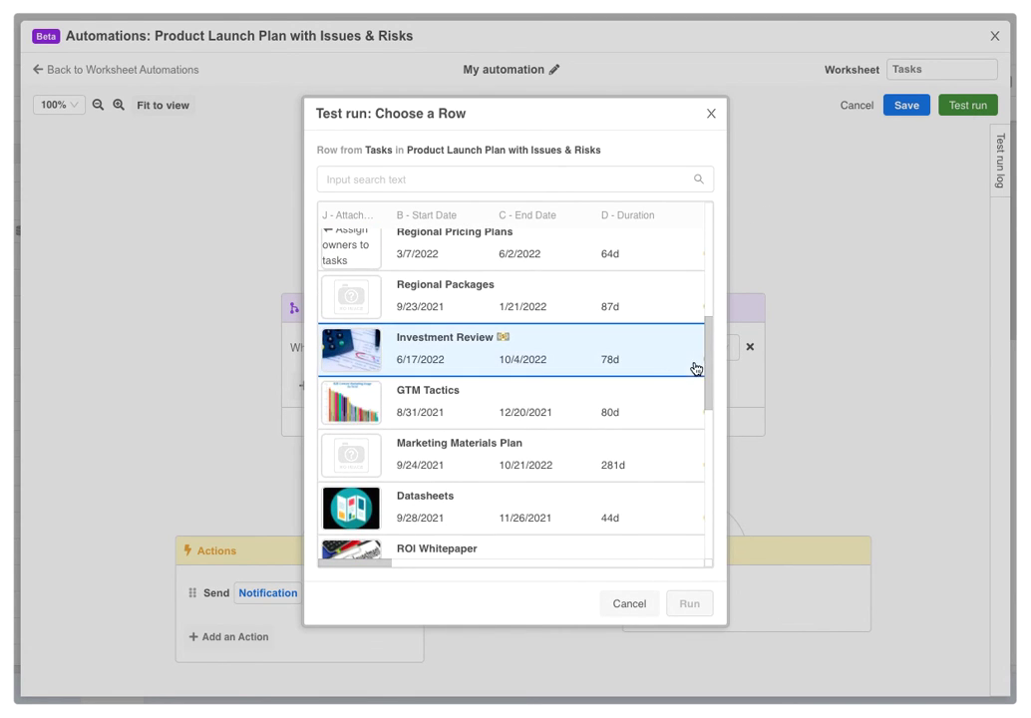
left_click(663, 363)
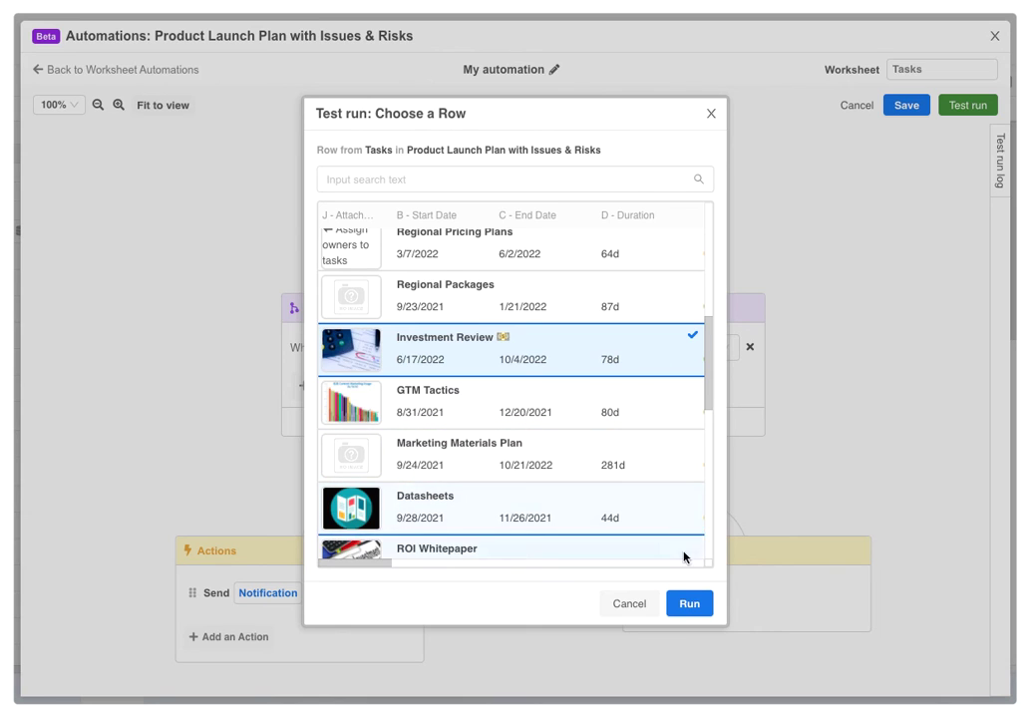
left_click(688, 604)
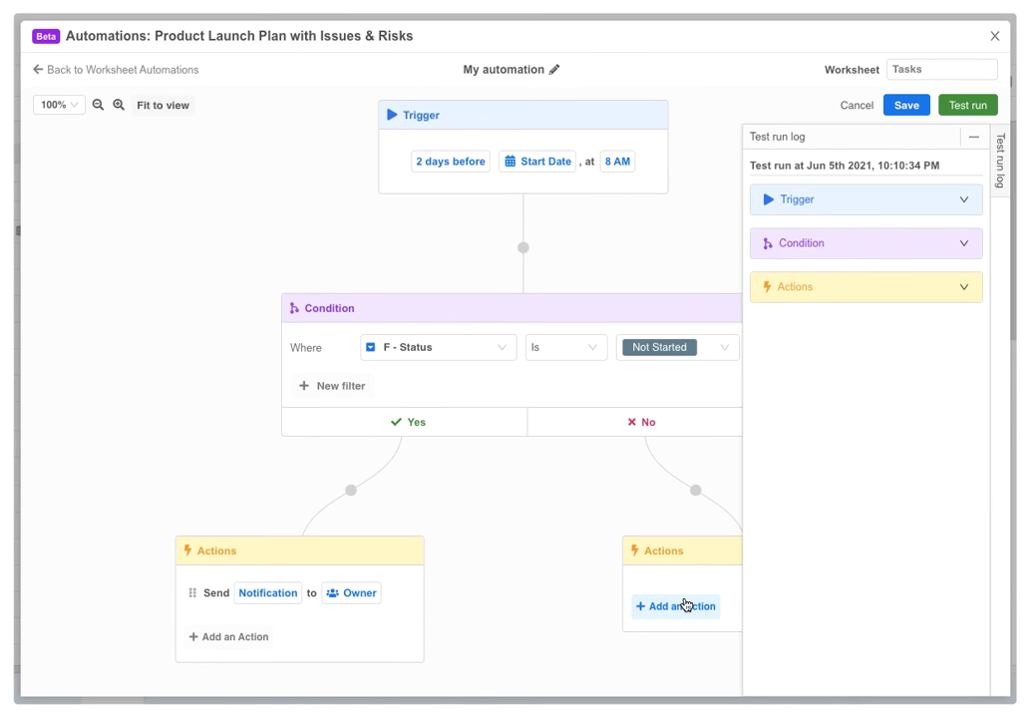
left_click(830, 207)
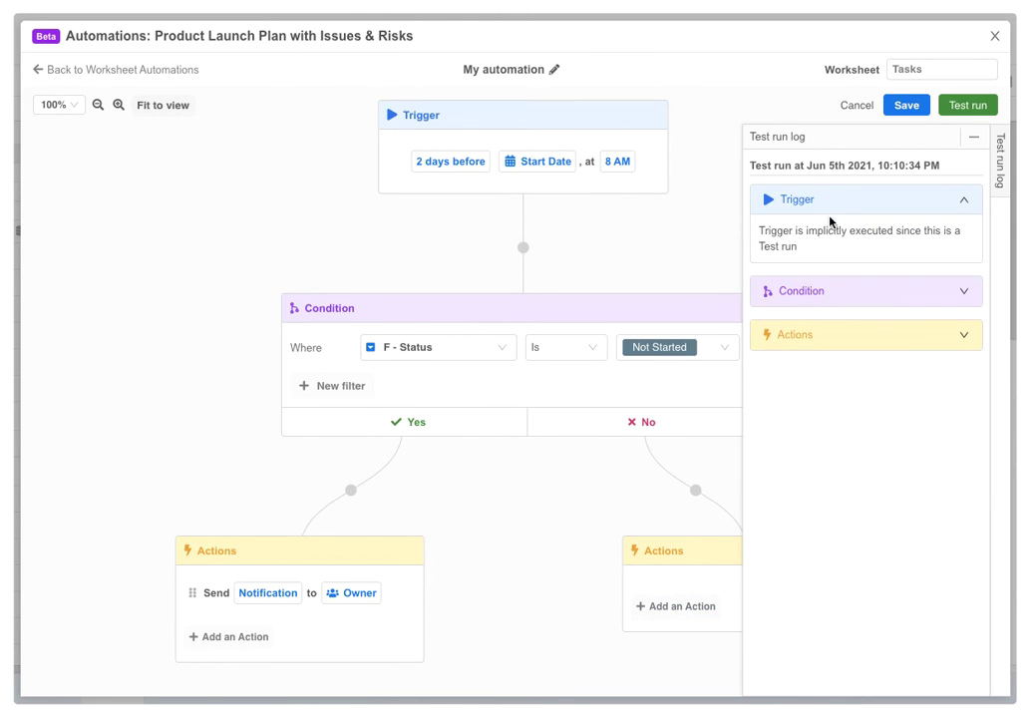
left_click(823, 291)
left_click(816, 366)
left_click(809, 403)
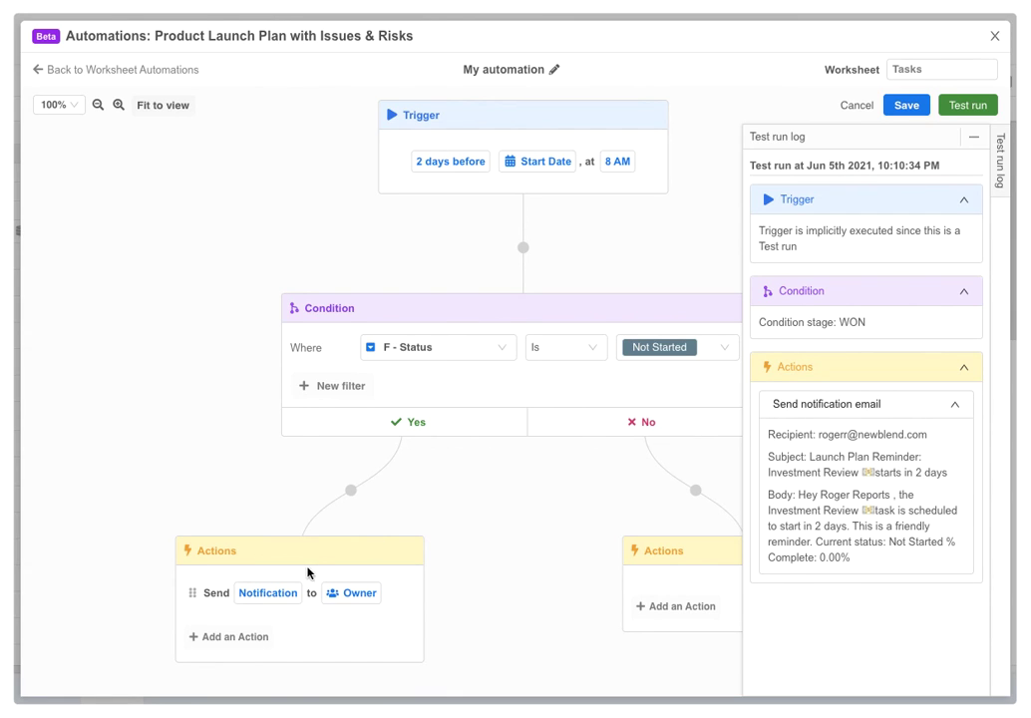
Rename the Yes-branch actions block to 'Task Reminder Actions'
double_click(224, 550)
type("Task Reminder Actions")
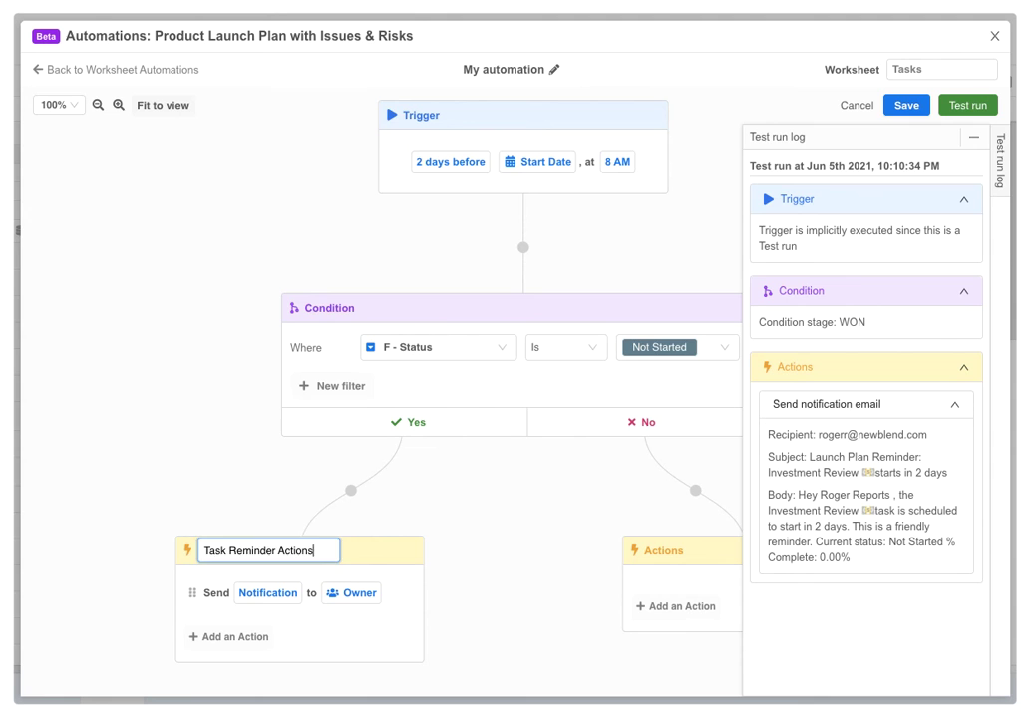
key("Return")
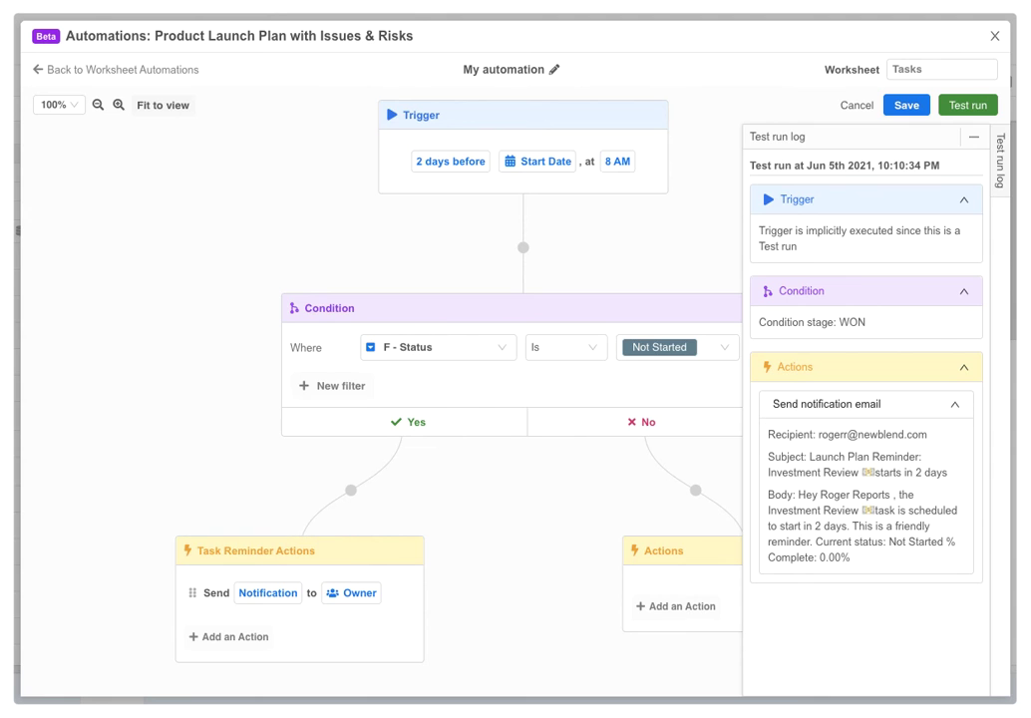
Test-run the automation again on the Investment Review task
left_click(966, 105)
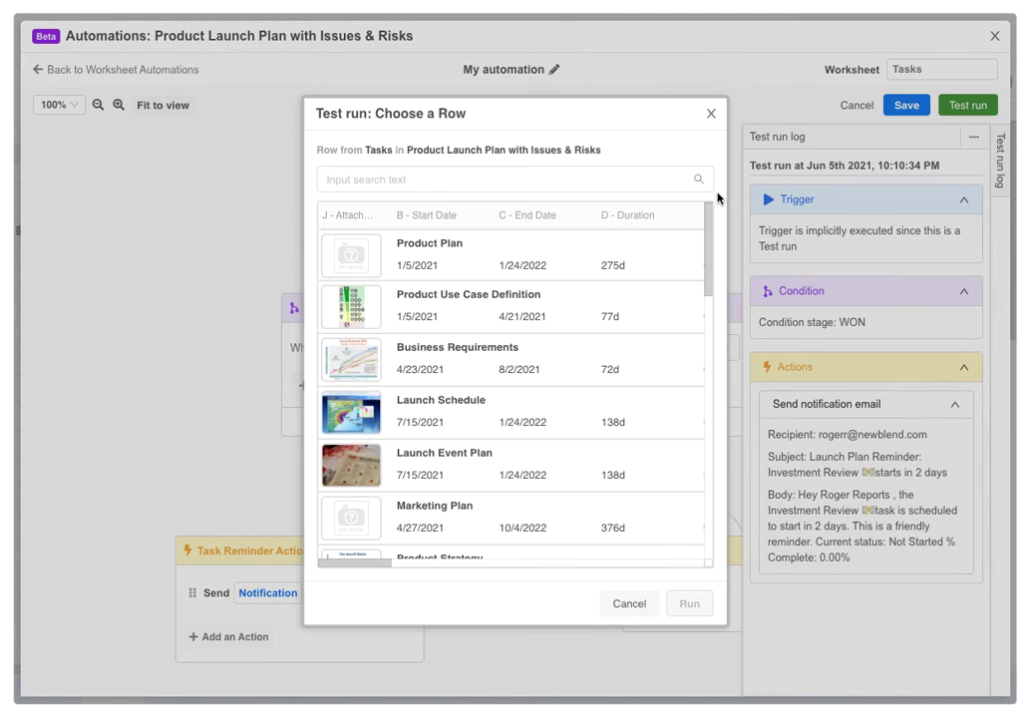
scroll(700, 338, "down", 5)
left_click(657, 332)
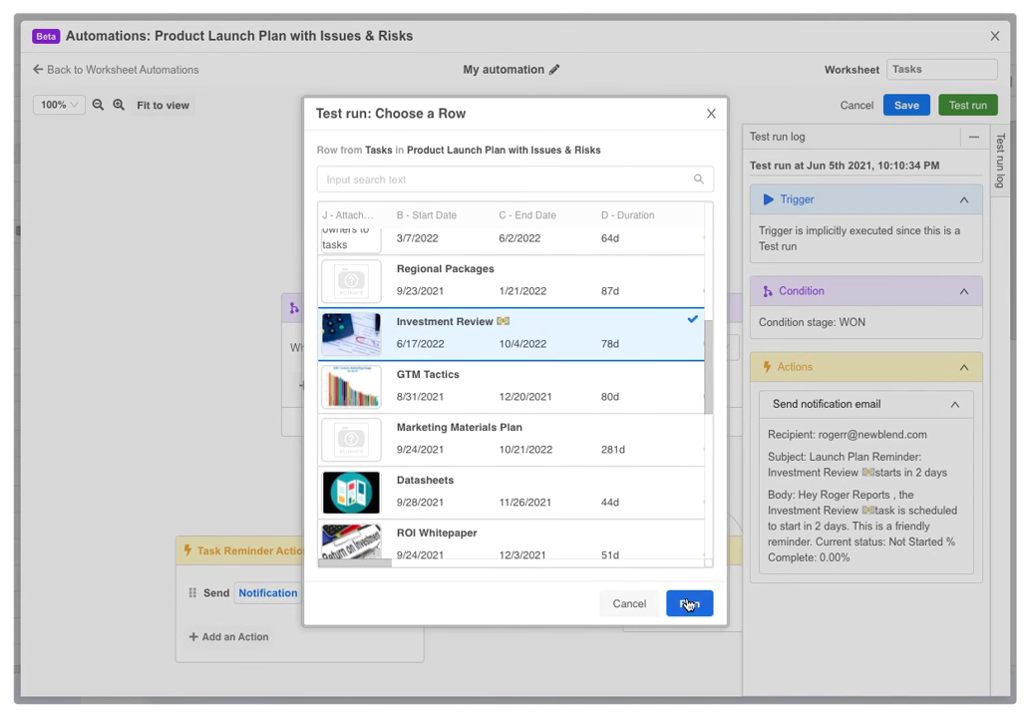
left_click(689, 603)
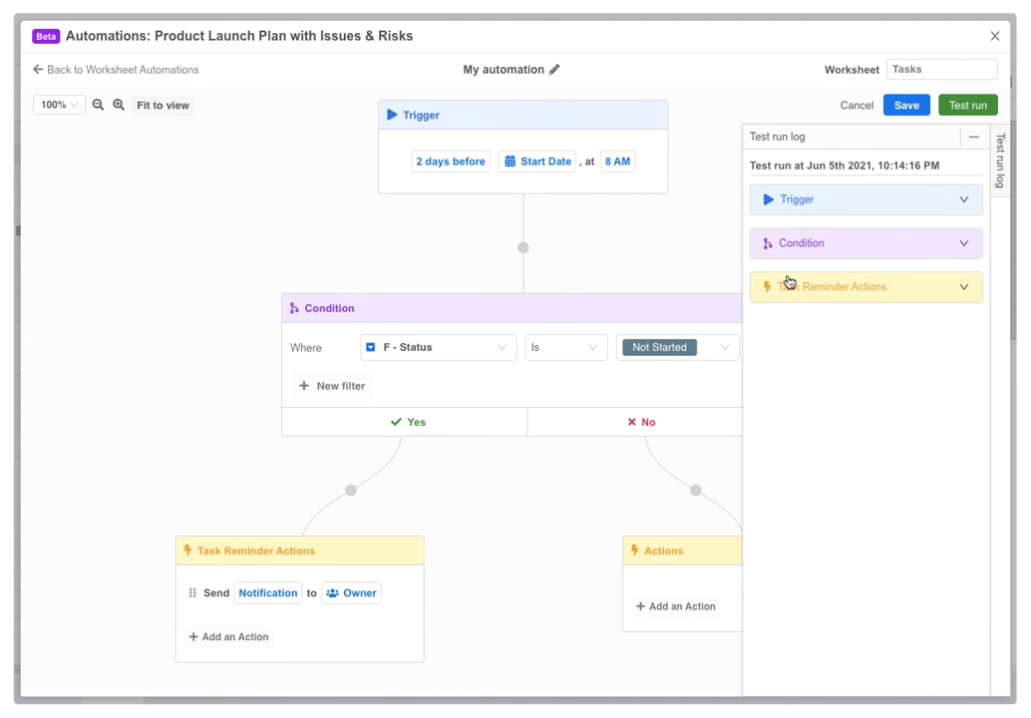
Title the automation 'Task Start Date Reminder' and save it
double_click(513, 69)
left_click(513, 69)
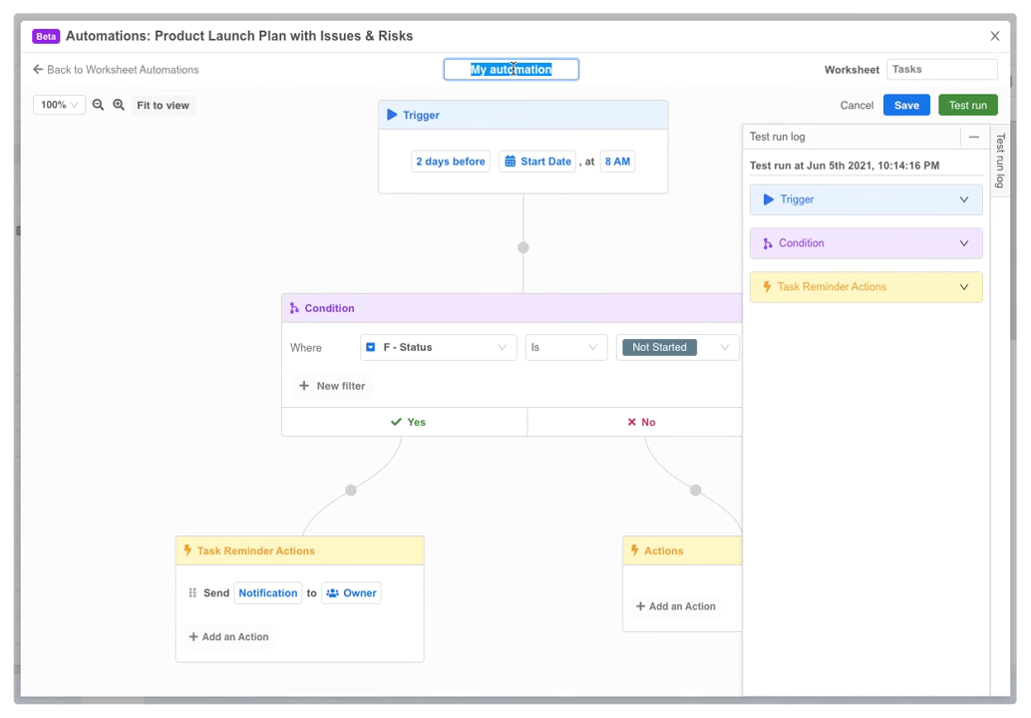
type("Task Start Date Reminder")
key("Return")
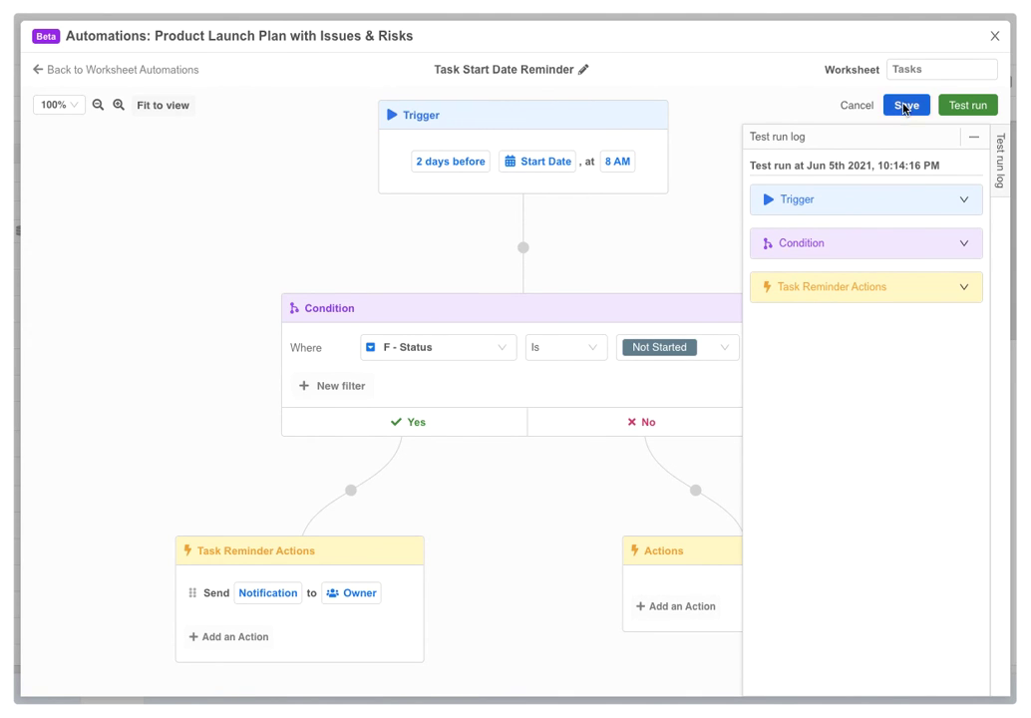
left_click(905, 105)
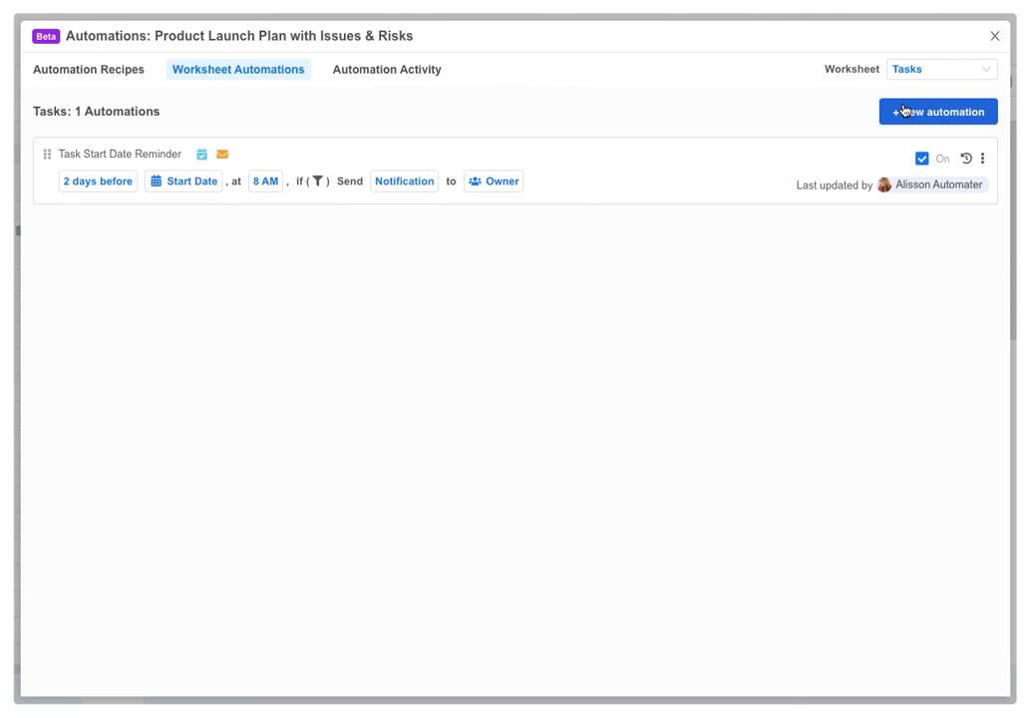
Create a new automation triggered when the Status select column changes to Completed
left_click(978, 111)
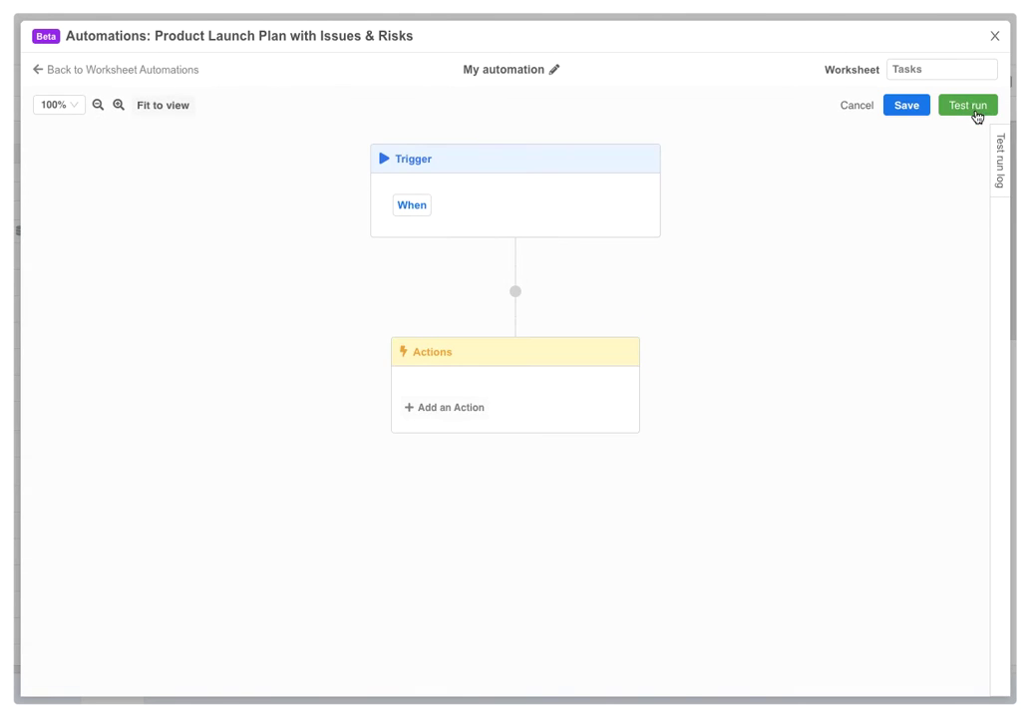
left_click(413, 206)
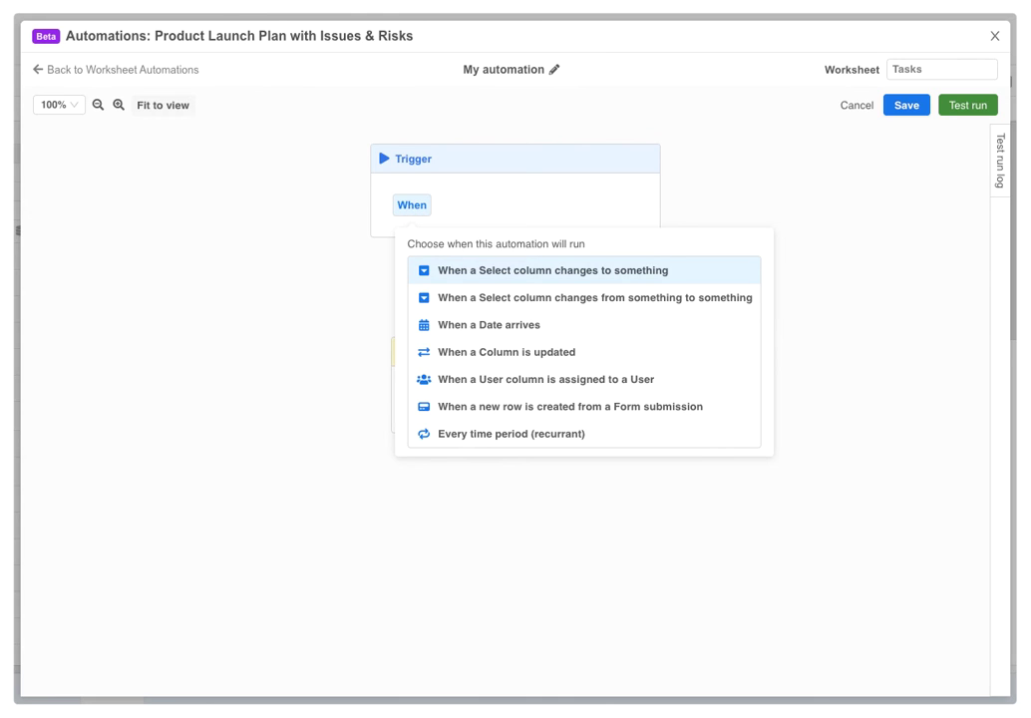
left_click(521, 277)
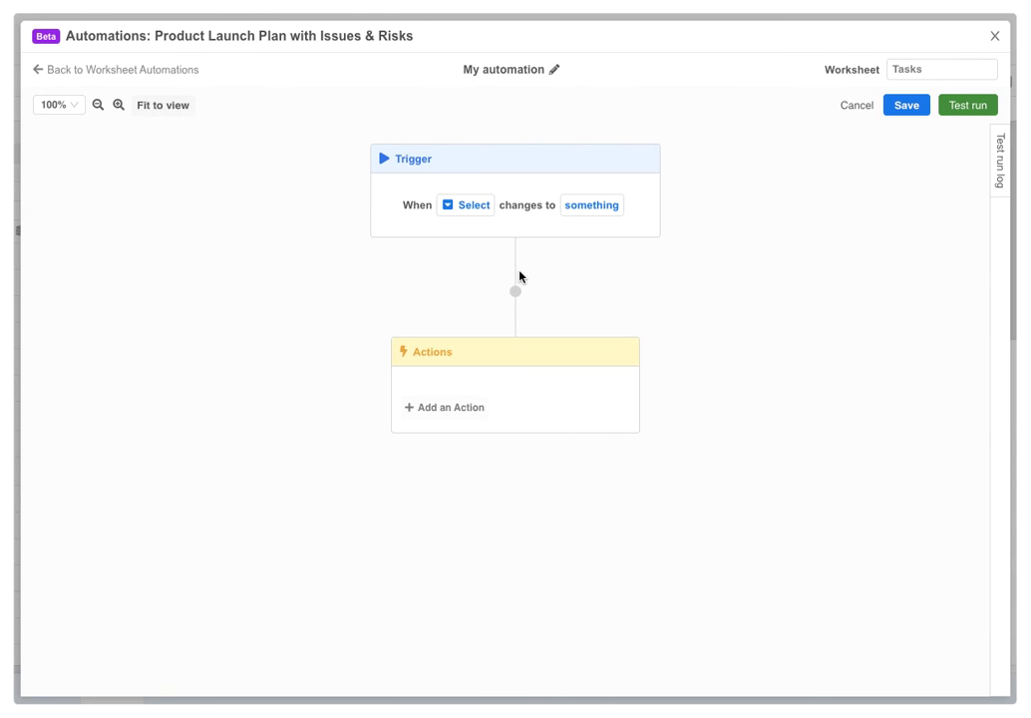
left_click(465, 206)
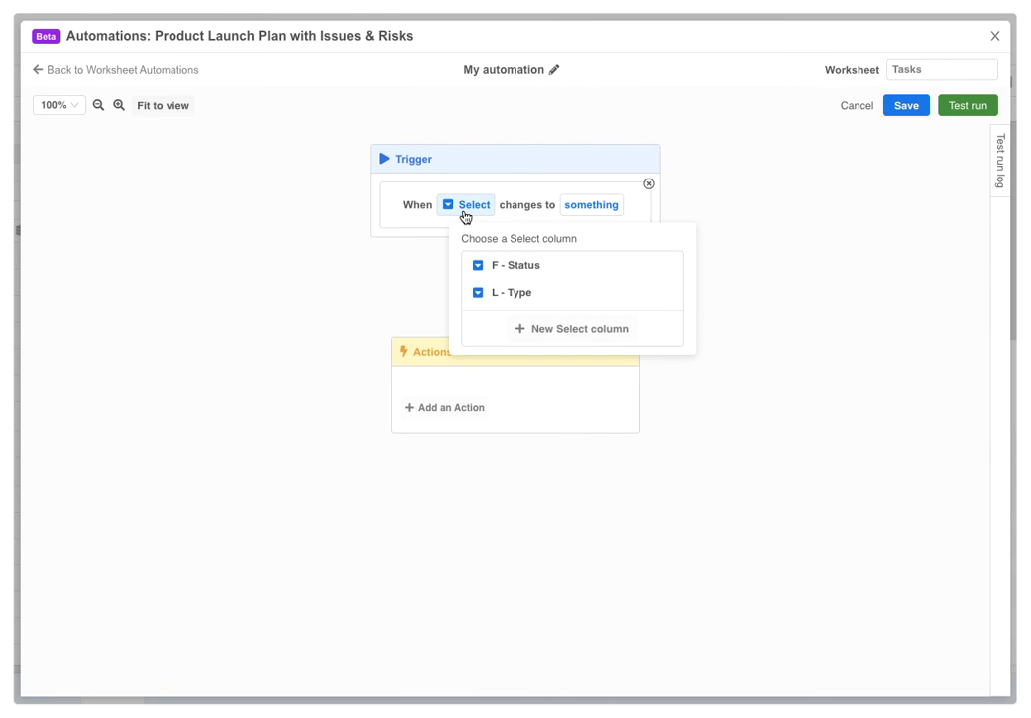
left_click(503, 265)
left_click(569, 217)
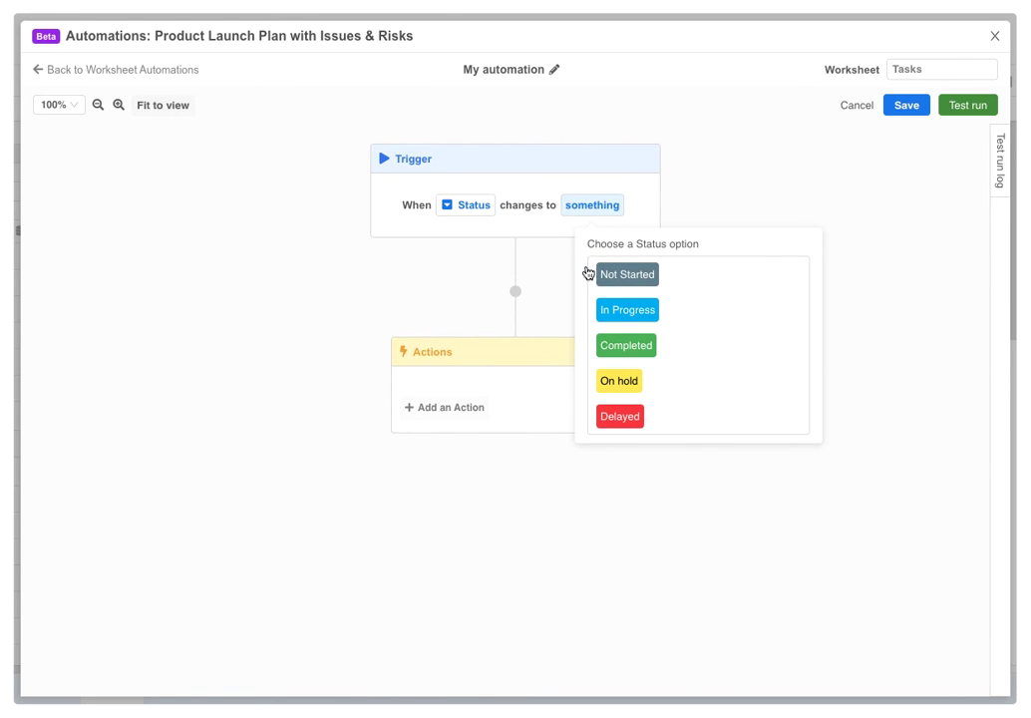
left_click(615, 348)
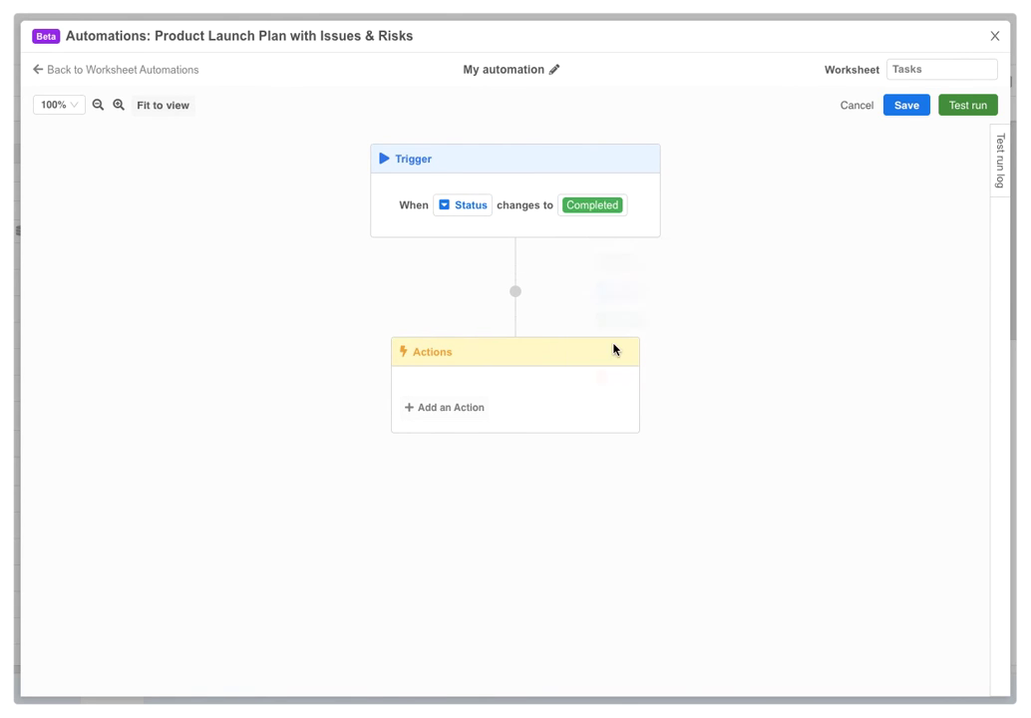
left_click(450, 409)
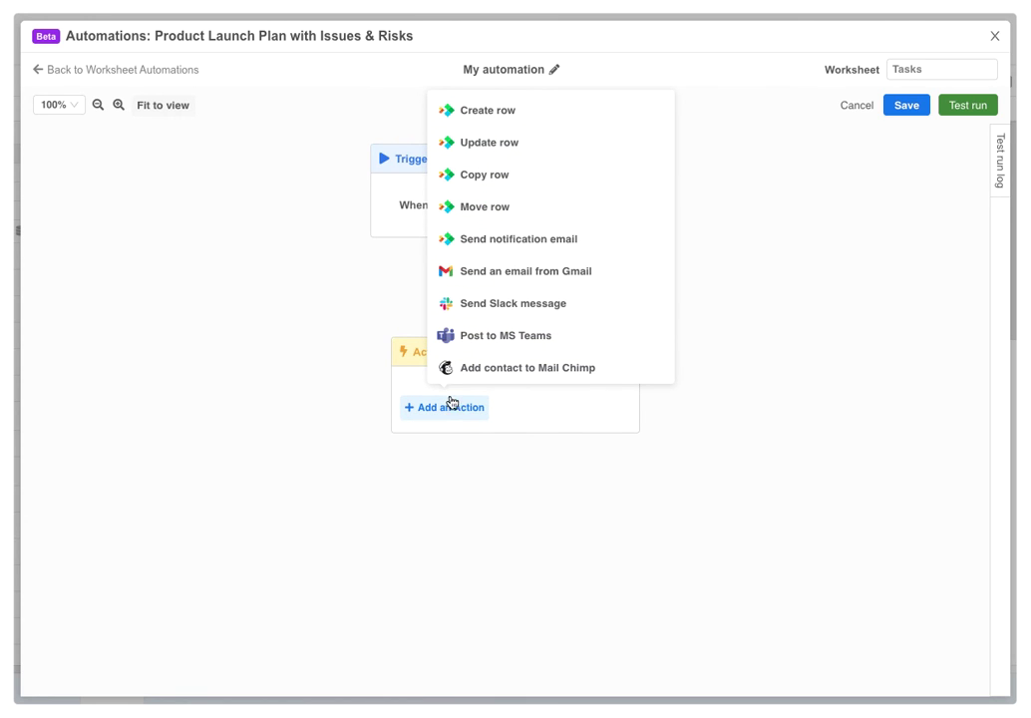
Add a Send Slack message action, connect Slack, and target the automations channel
left_click(460, 307)
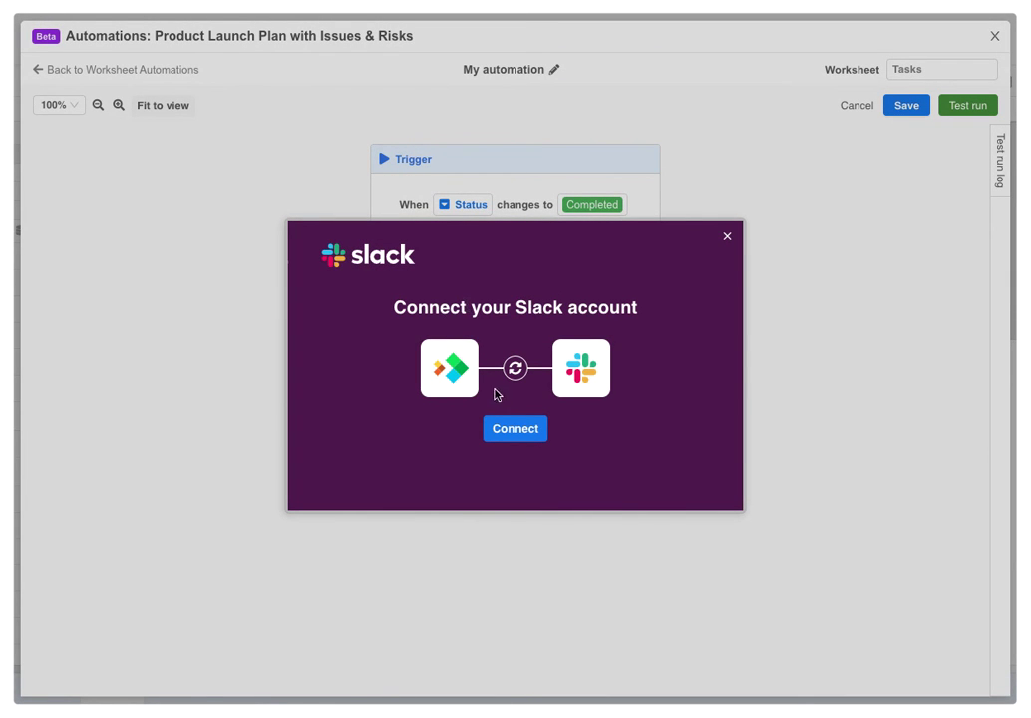
left_click(508, 428)
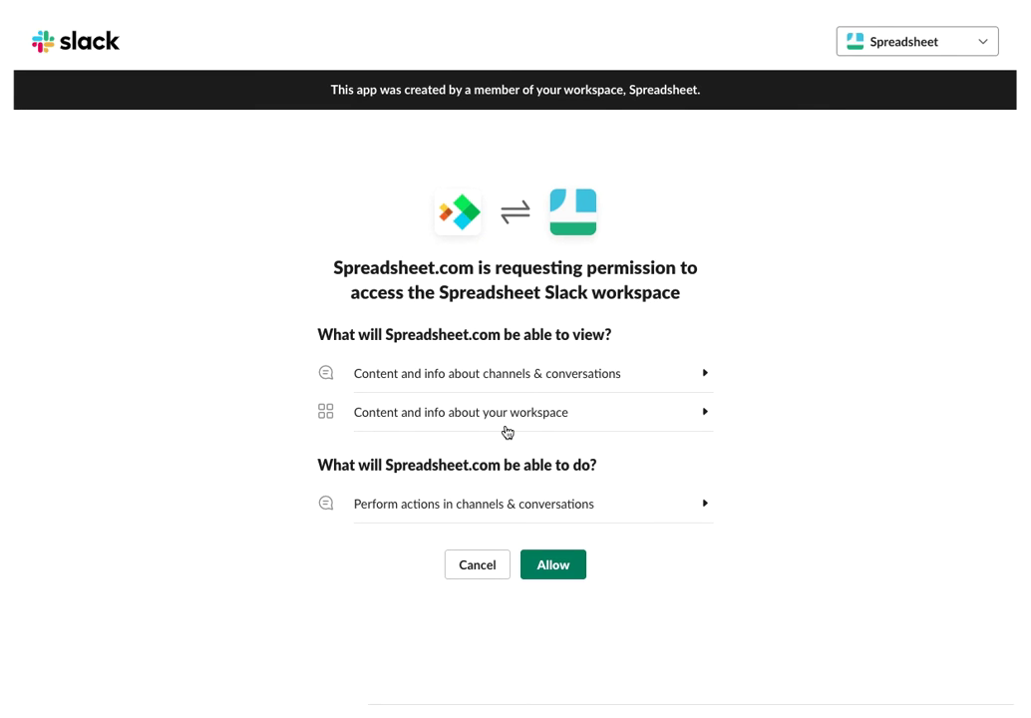
left_click(543, 566)
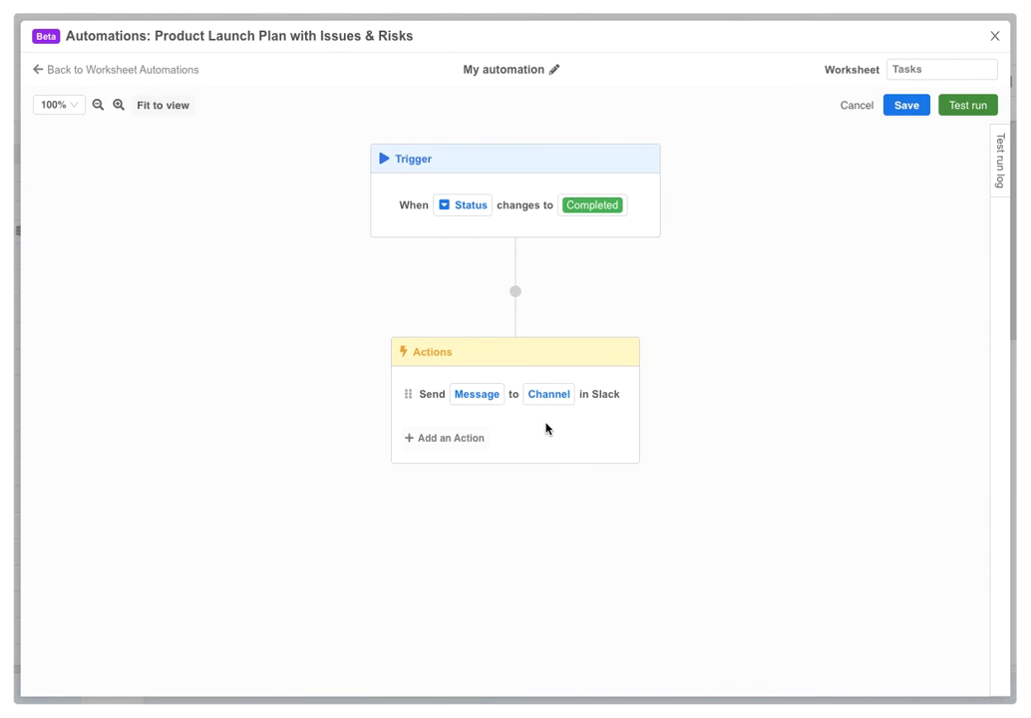
left_click(546, 393)
scroll(587, 303, "down", 1)
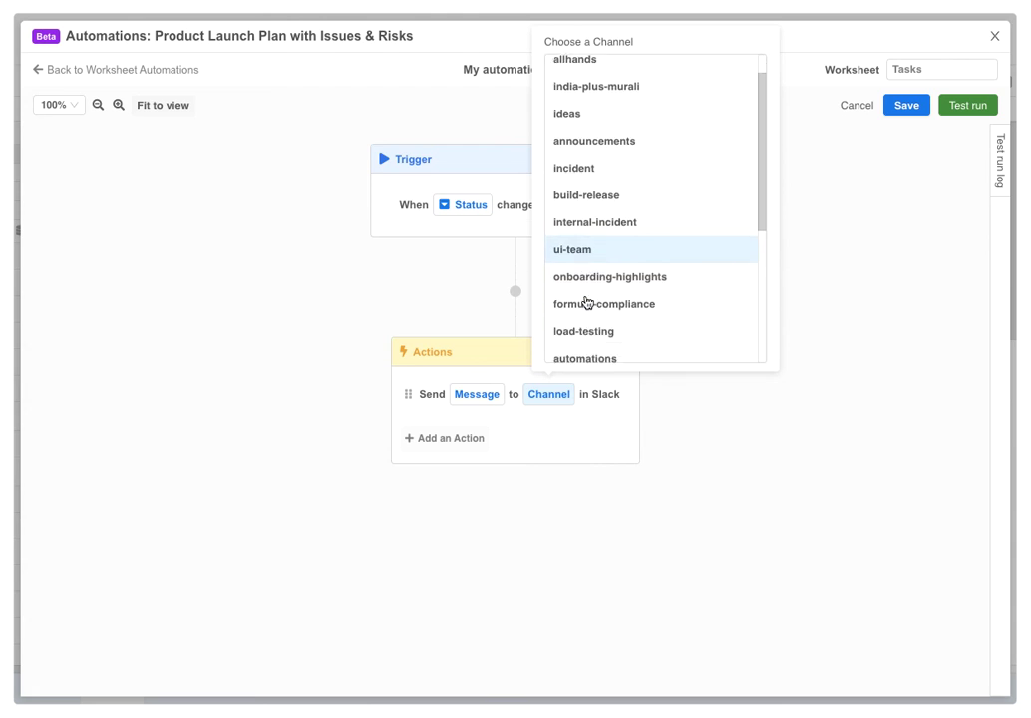
scroll(586, 303, "down", 1)
left_click(586, 317)
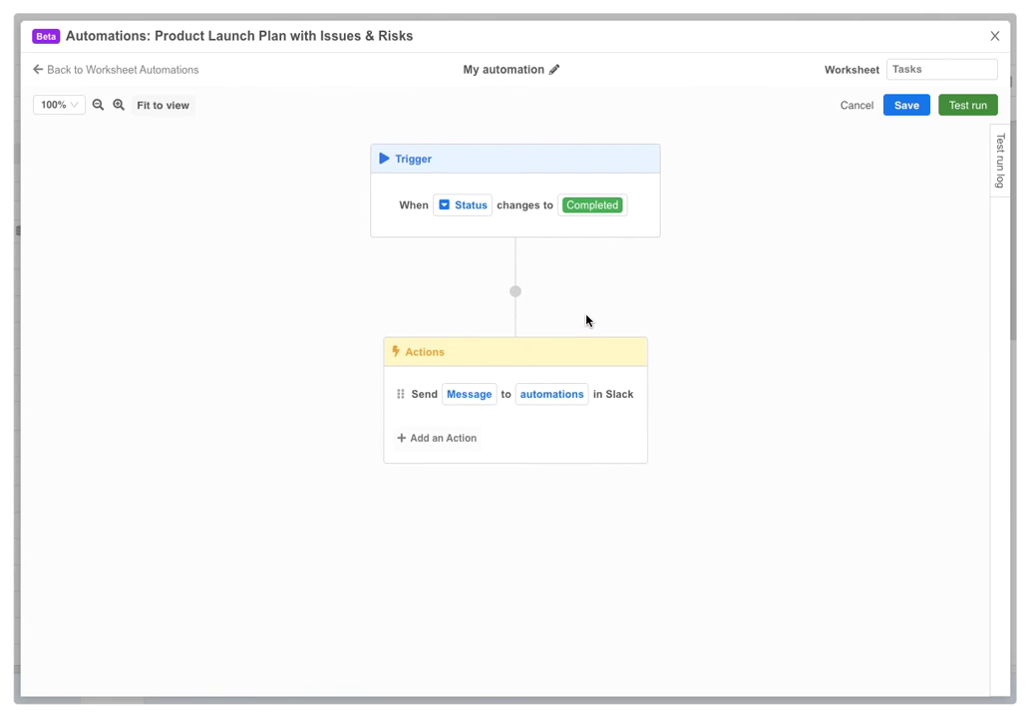
Write the Slack message '[Task Name] has been marked as Completed in the Product Launch Plan with Issues & Risks workbook!'
left_click(472, 395)
type("[Task Name")
key("Return")
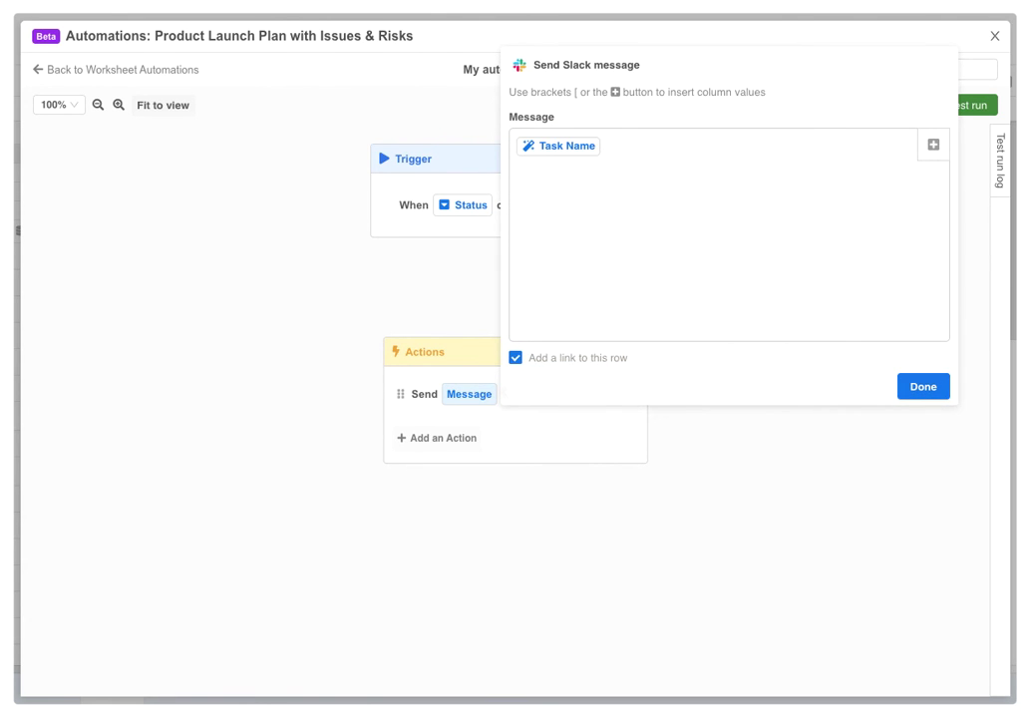
type("has been marked as Completed in the Product Launch Plan with Issues & Risks workbook! 🎉")
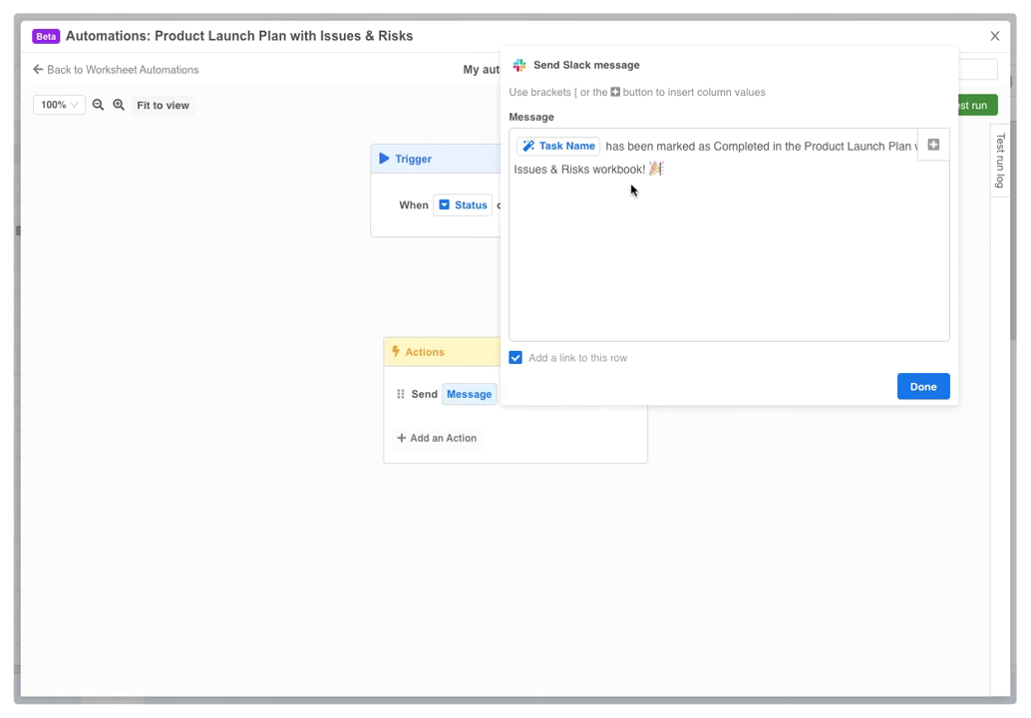
left_click(923, 385)
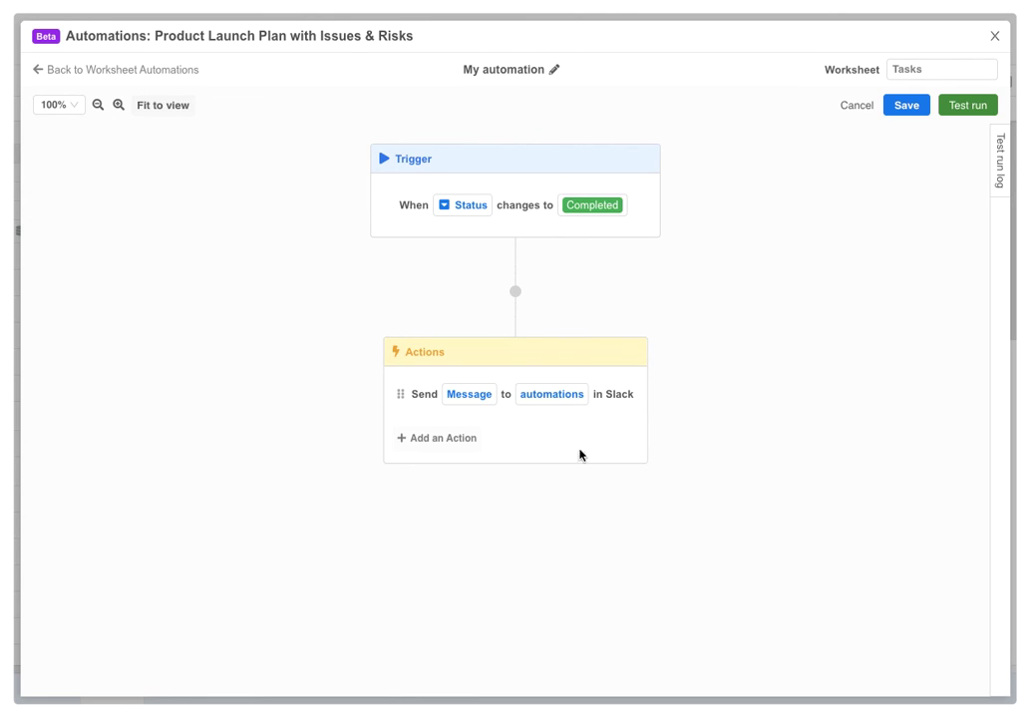
Add a Create row action targeting the Archived Tasks worksheet
left_click(439, 442)
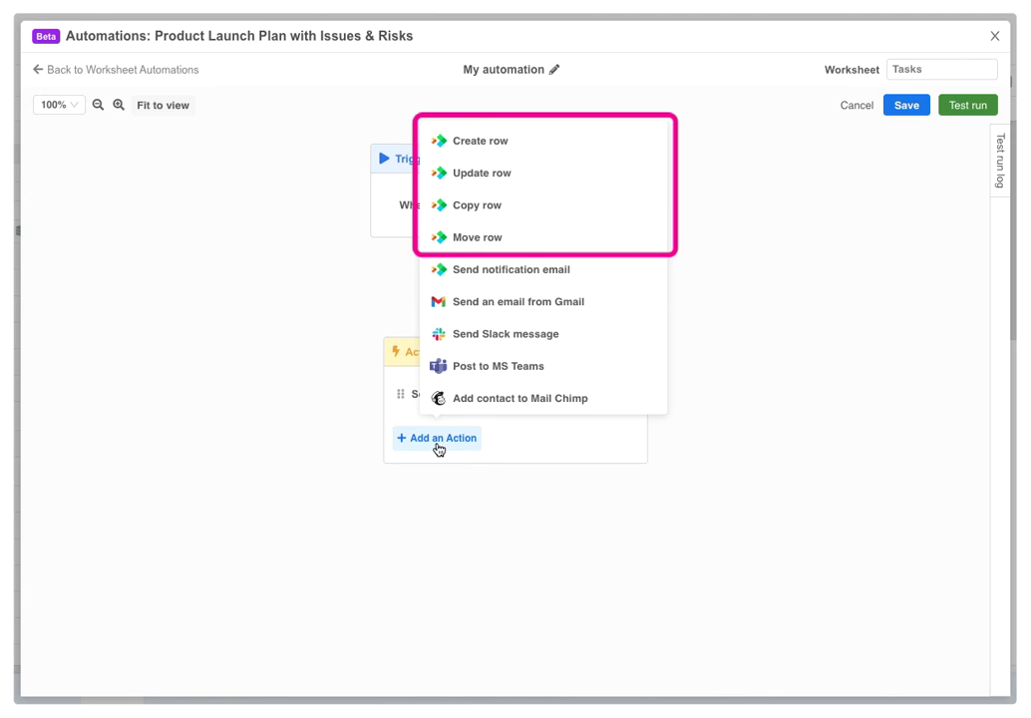
left_click(479, 141)
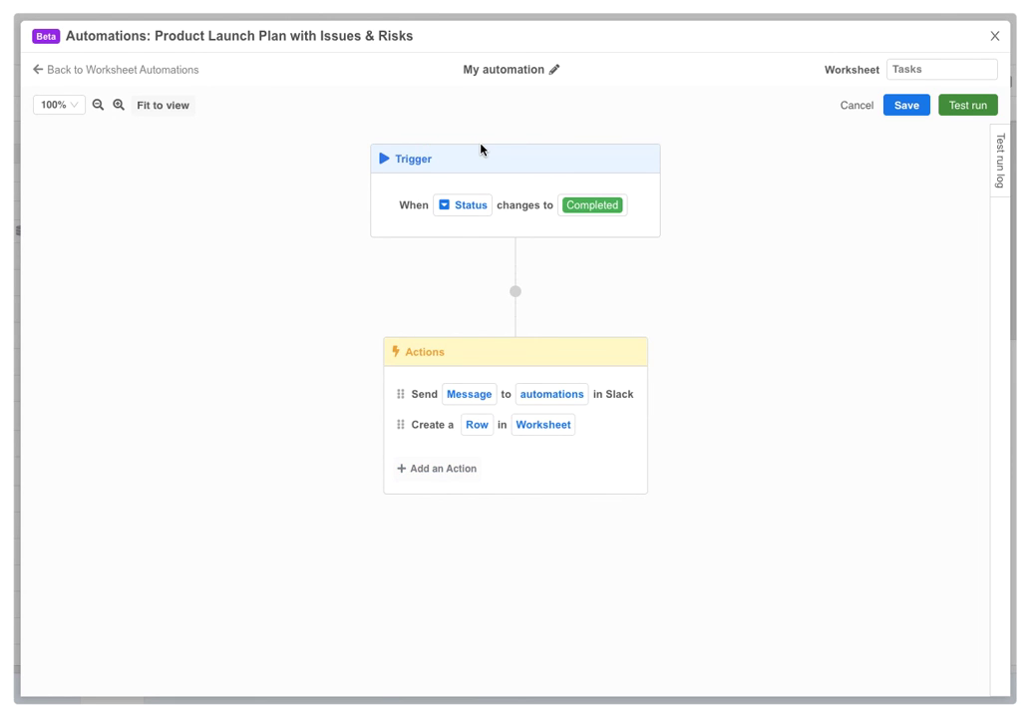
left_click(531, 423)
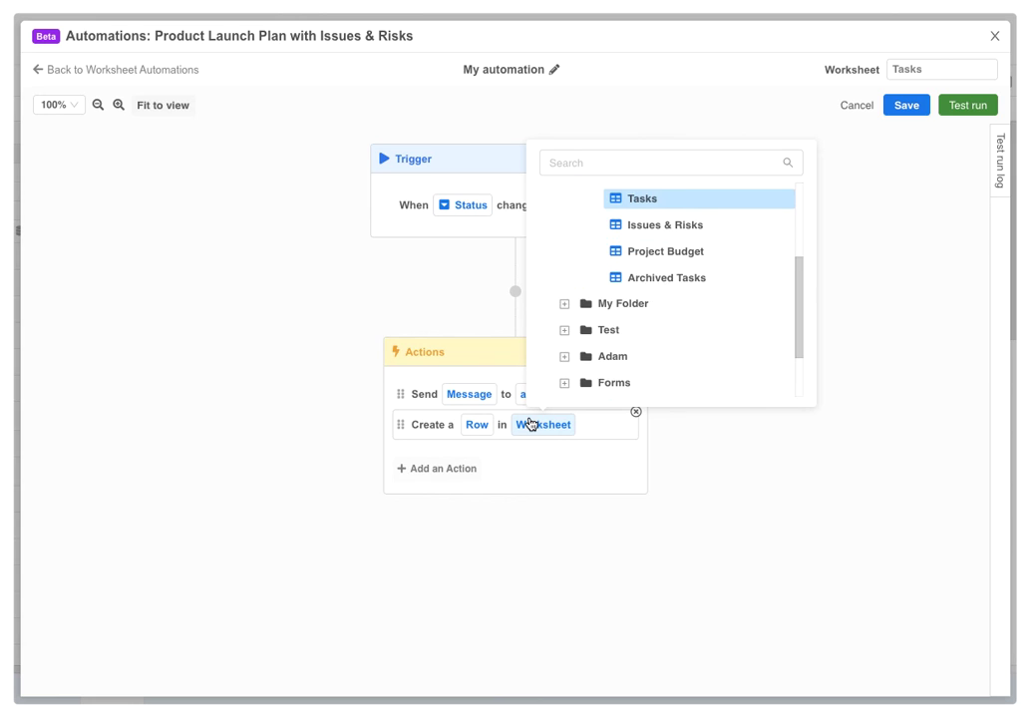
scroll(660, 336, "up", 1)
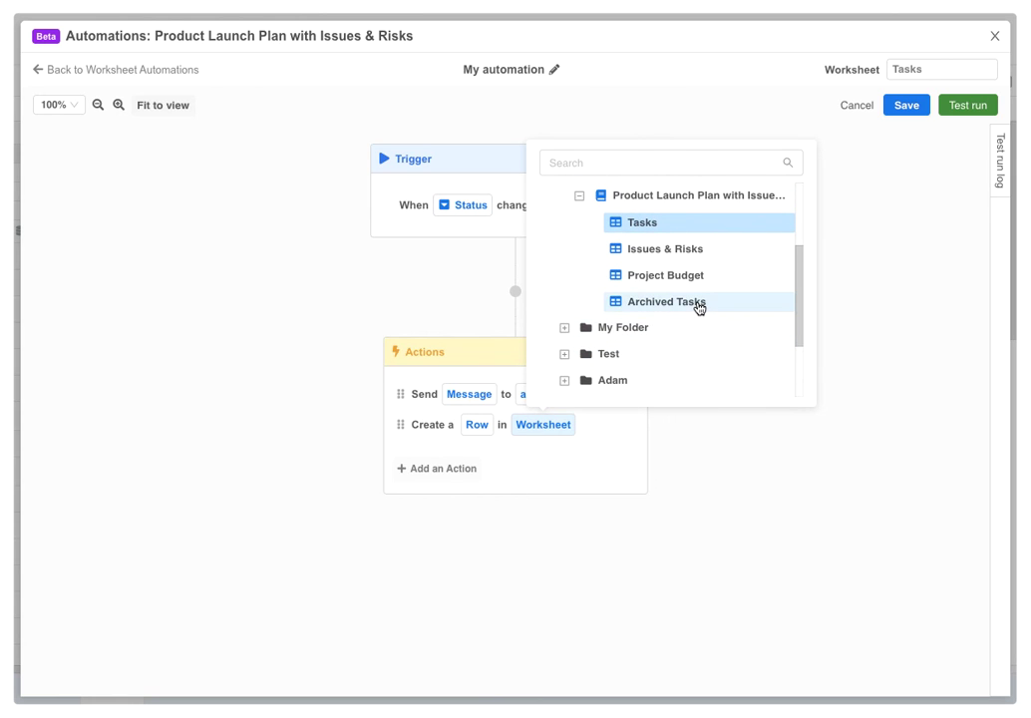
left_click(700, 304)
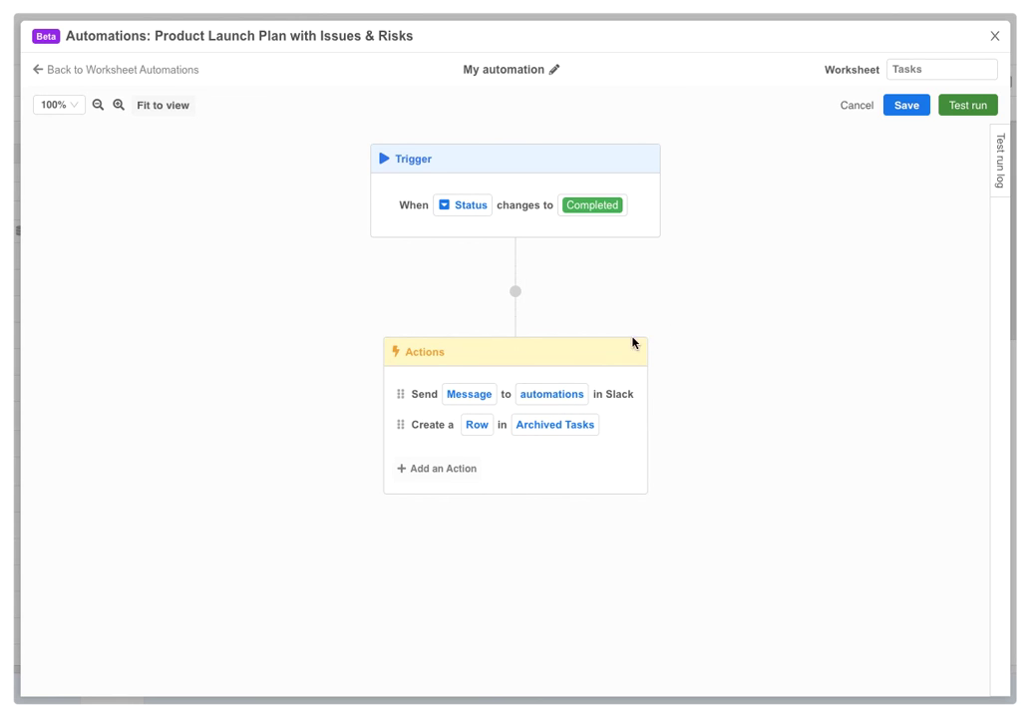
Map Owner into the Assigned to field, then move Create a Row above Send Message
left_click(478, 424)
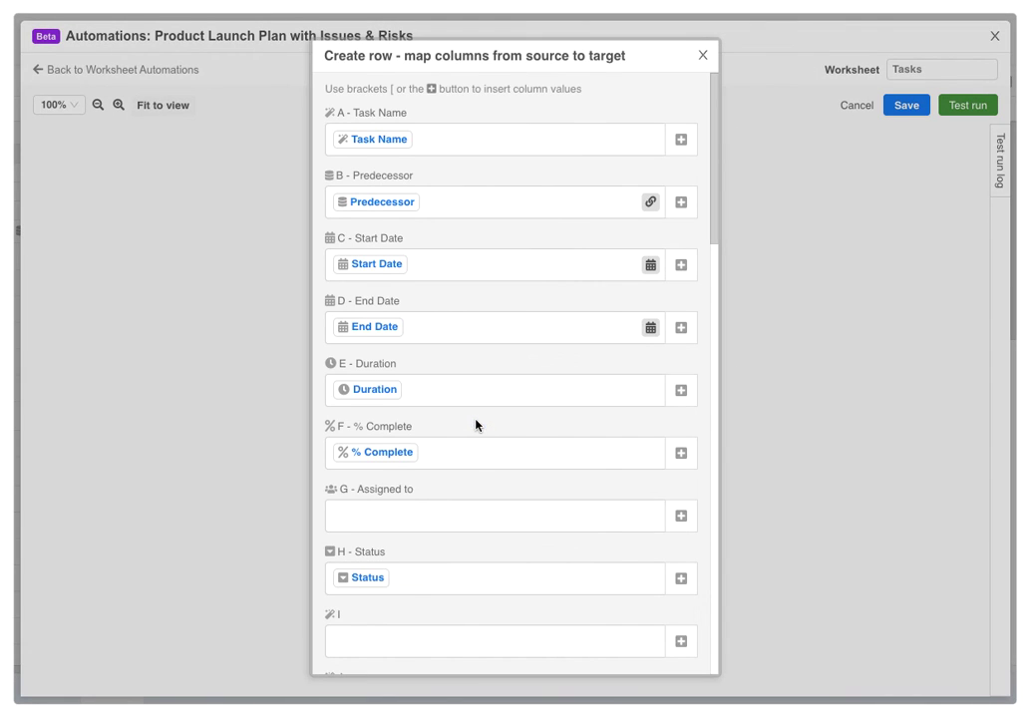
left_click(440, 513)
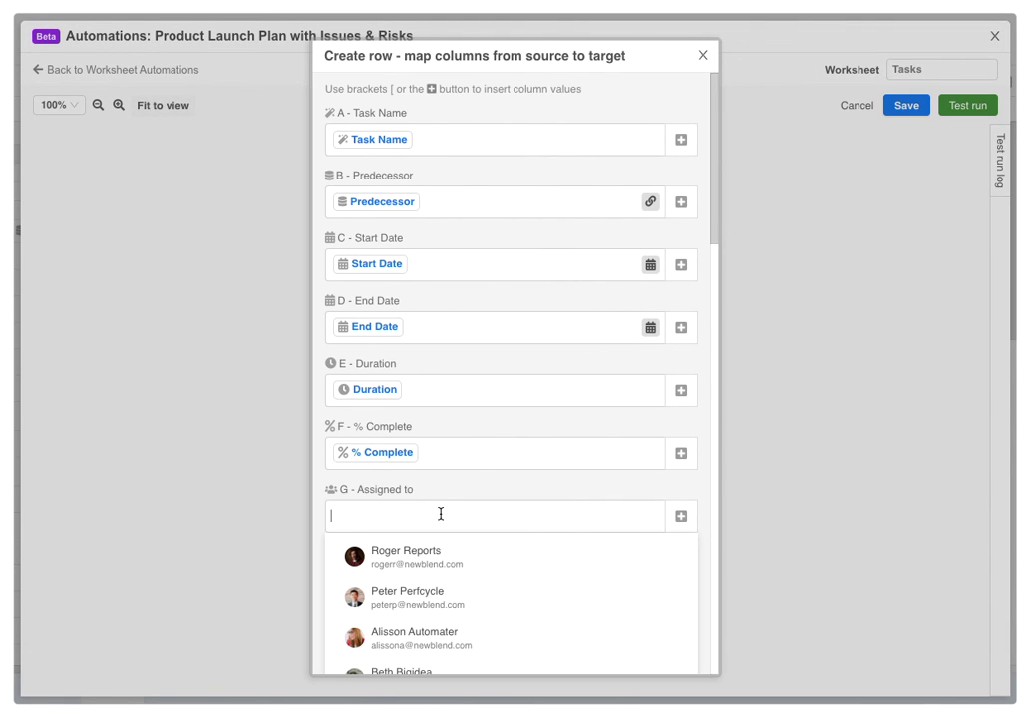
left_click(680, 515)
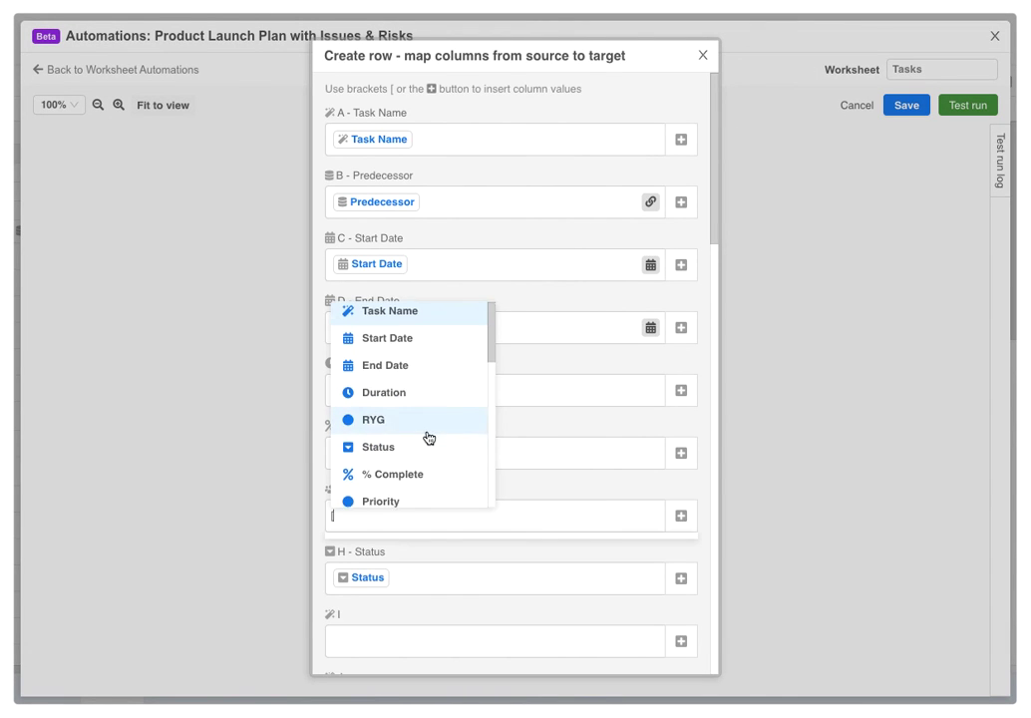
scroll(417, 419, "down", 2)
left_click(387, 355)
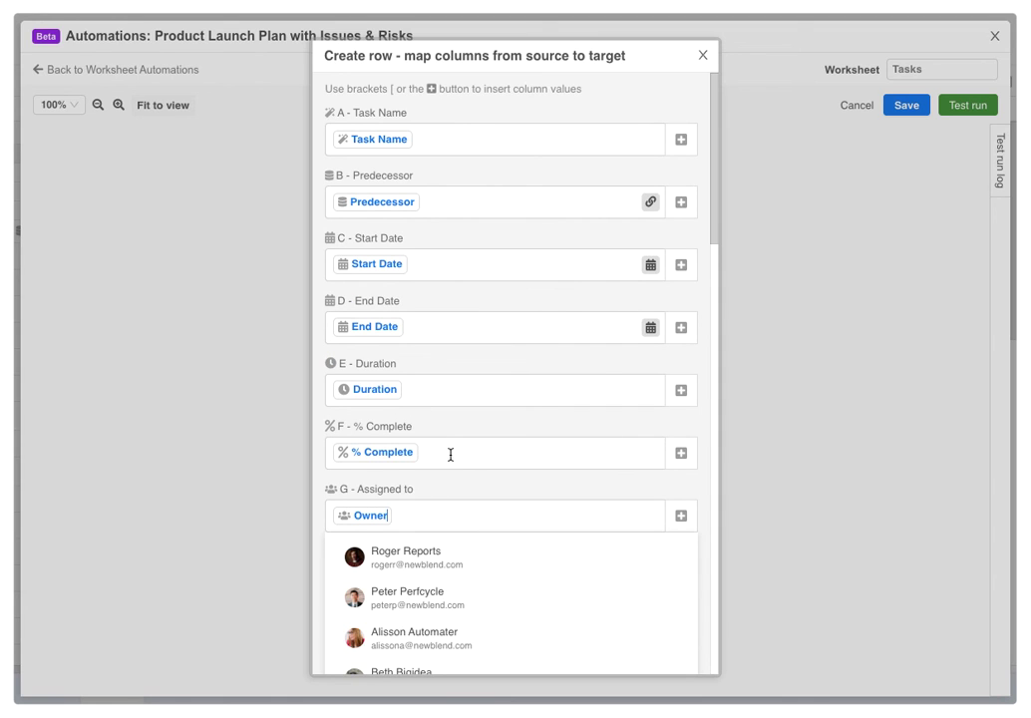
left_click(703, 57)
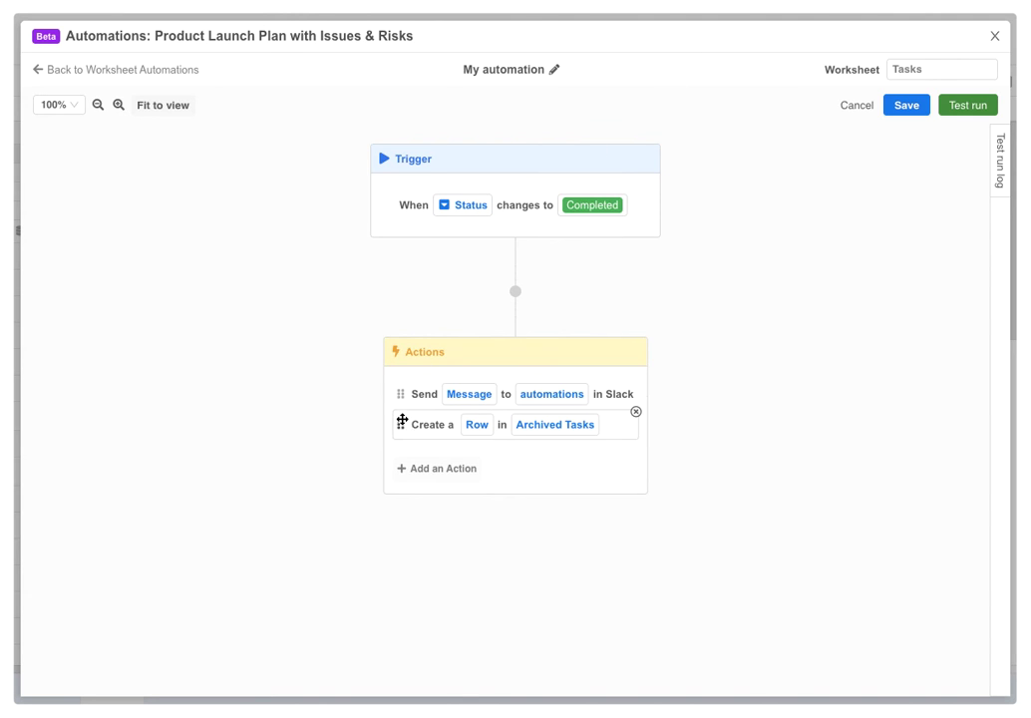
left_click_drag(402, 421, 402, 392)
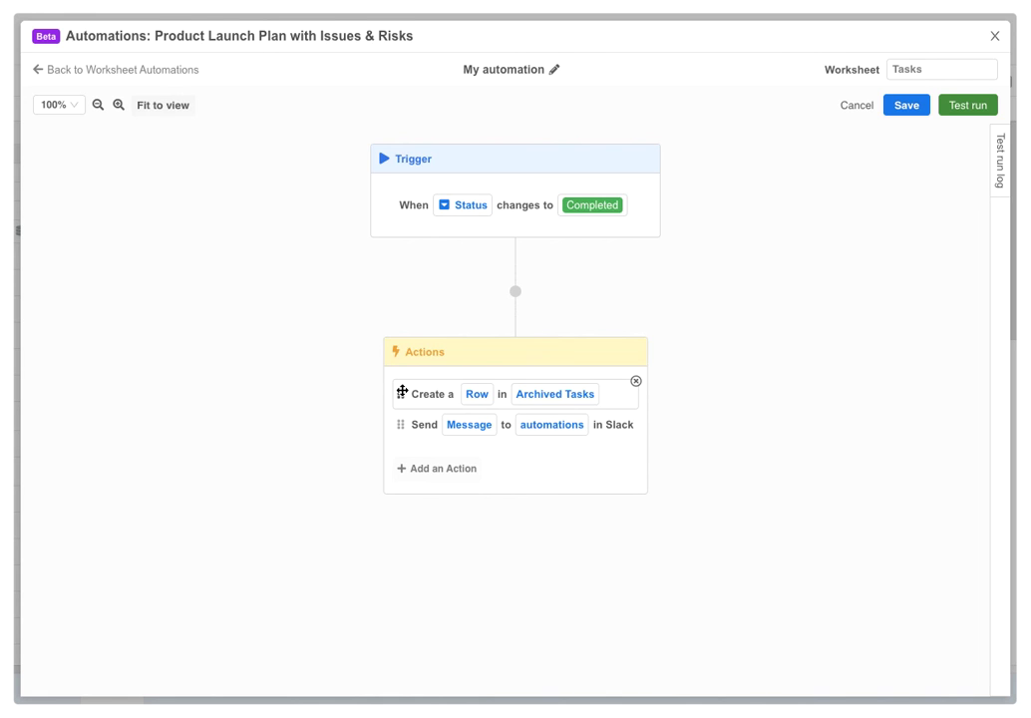
Save the automation, set Launch Event Plan's Status to Completed, and check the Archived Tasks sheet
left_click(896, 106)
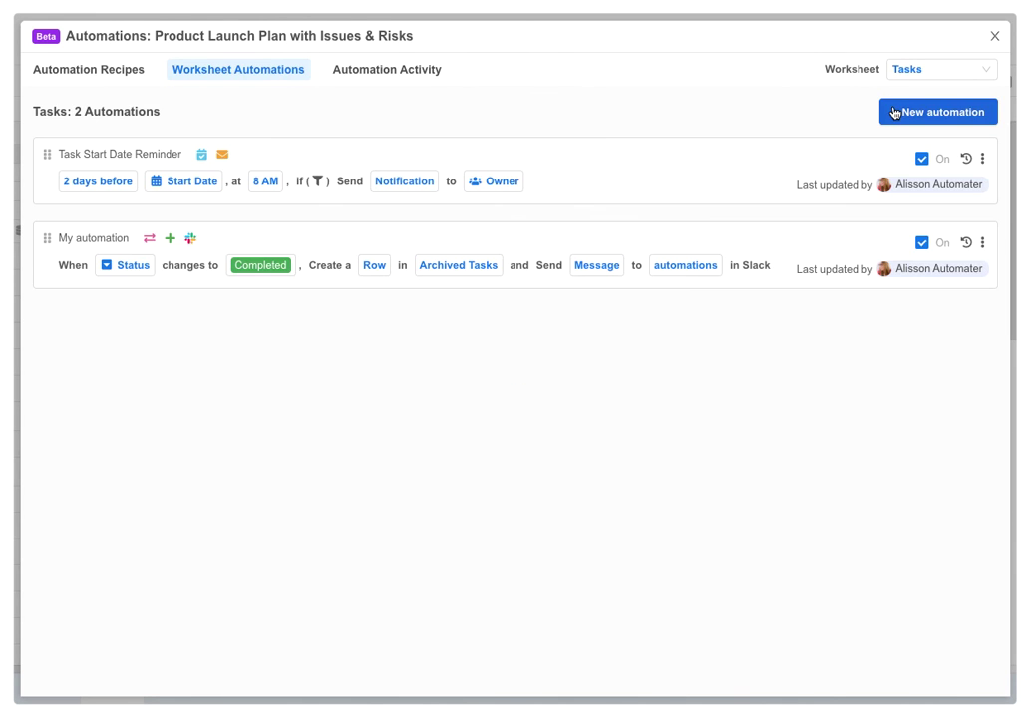
left_click(994, 37)
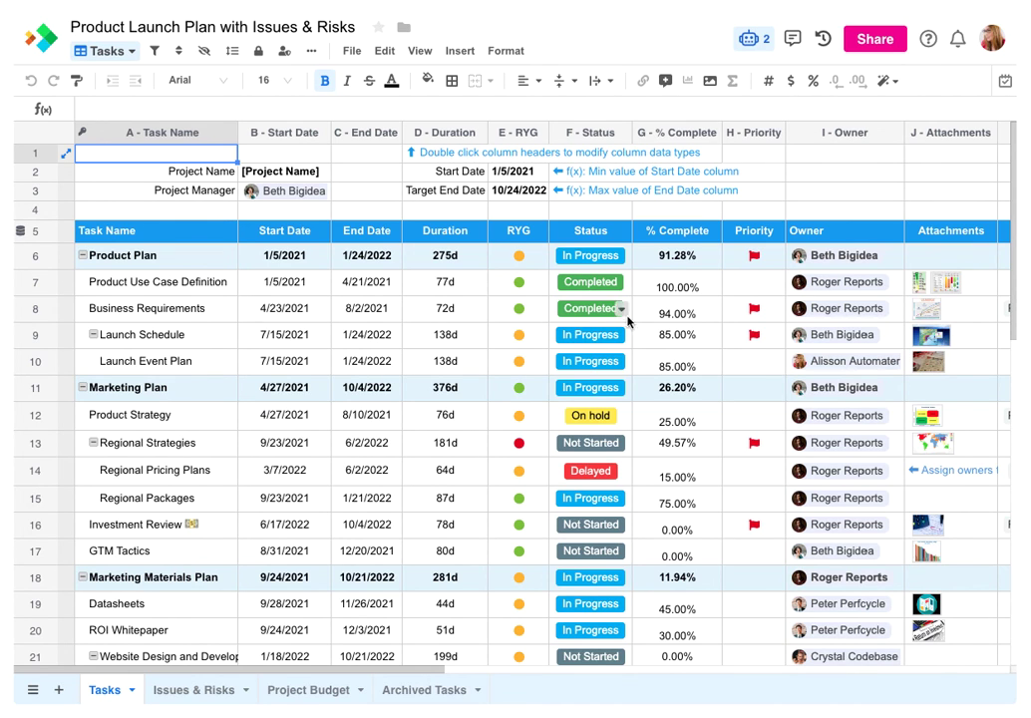
double_click(617, 361)
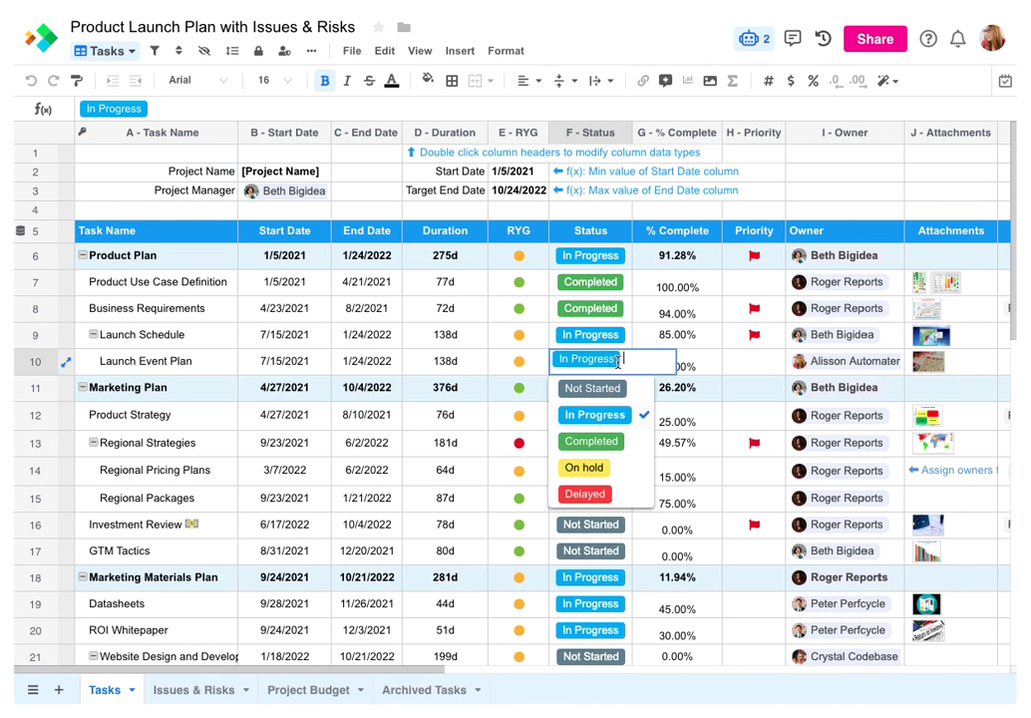
left_click(591, 441)
left_click(423, 688)
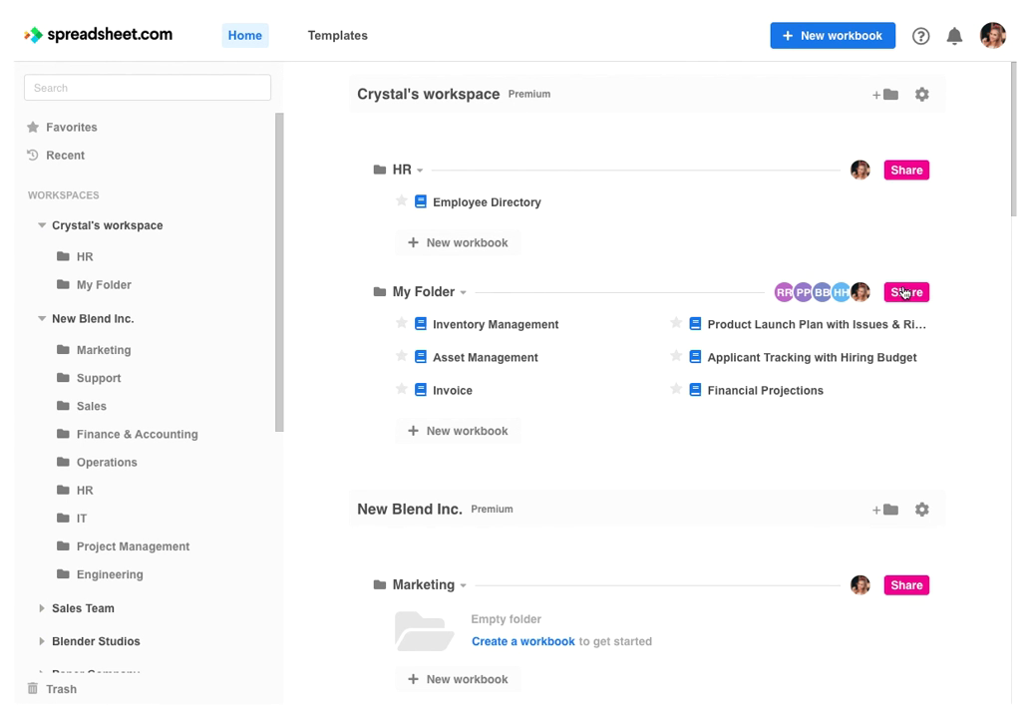
Check the Manager permission options in My Folder's sharing settings, then open Product Launch Plan with Issues & Risks
left_click(906, 293)
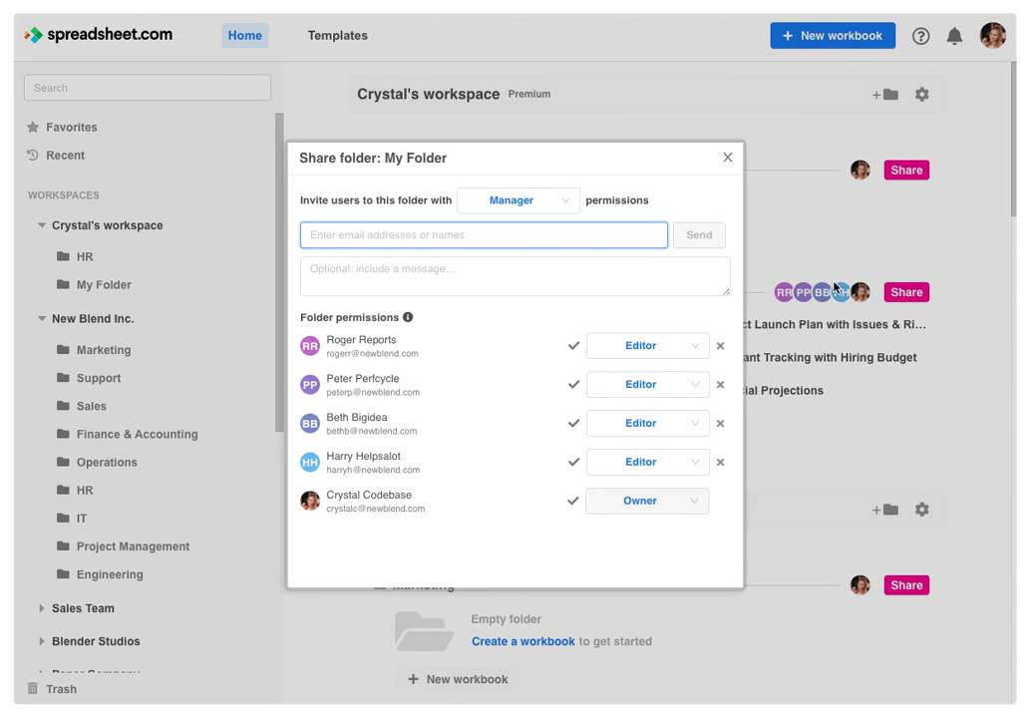
left_click(531, 210)
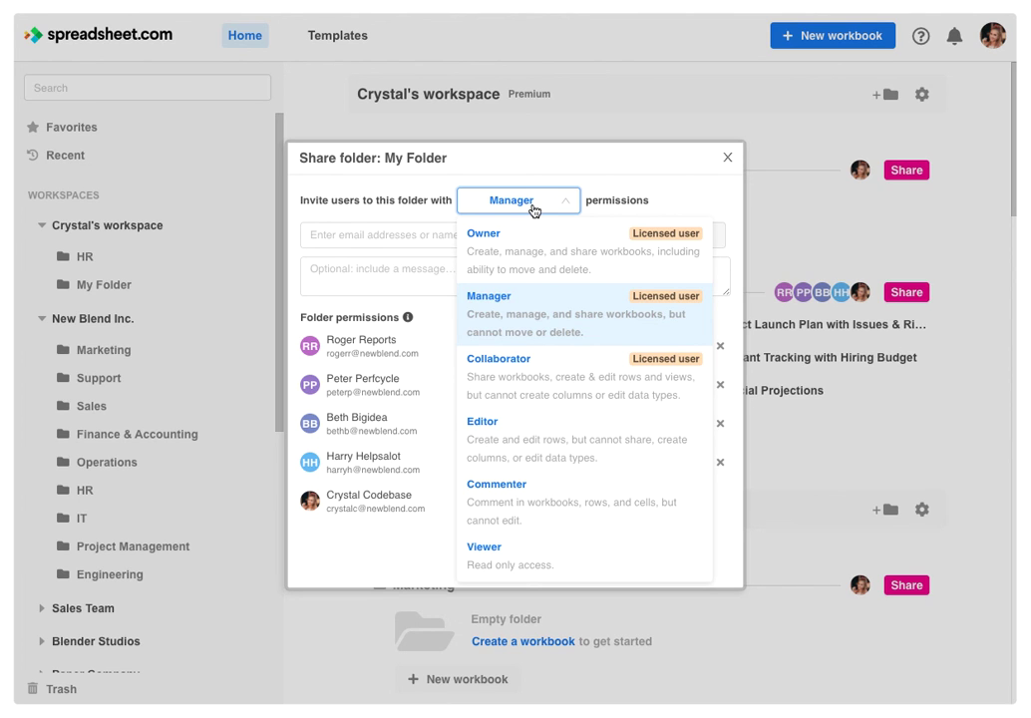
left_click(725, 159)
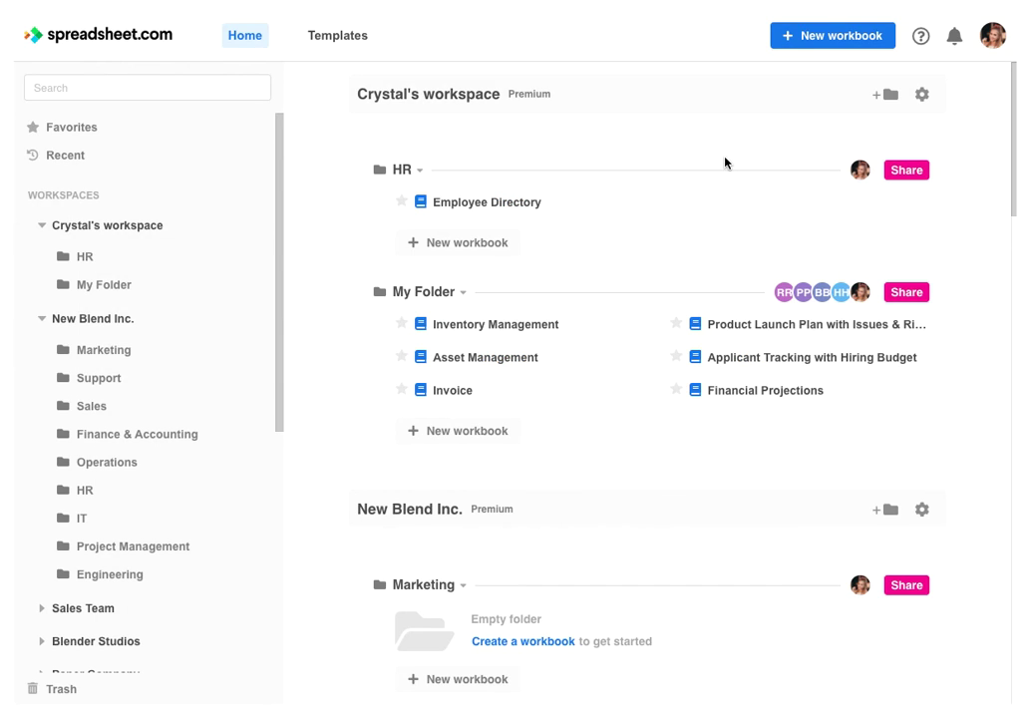
left_click(743, 324)
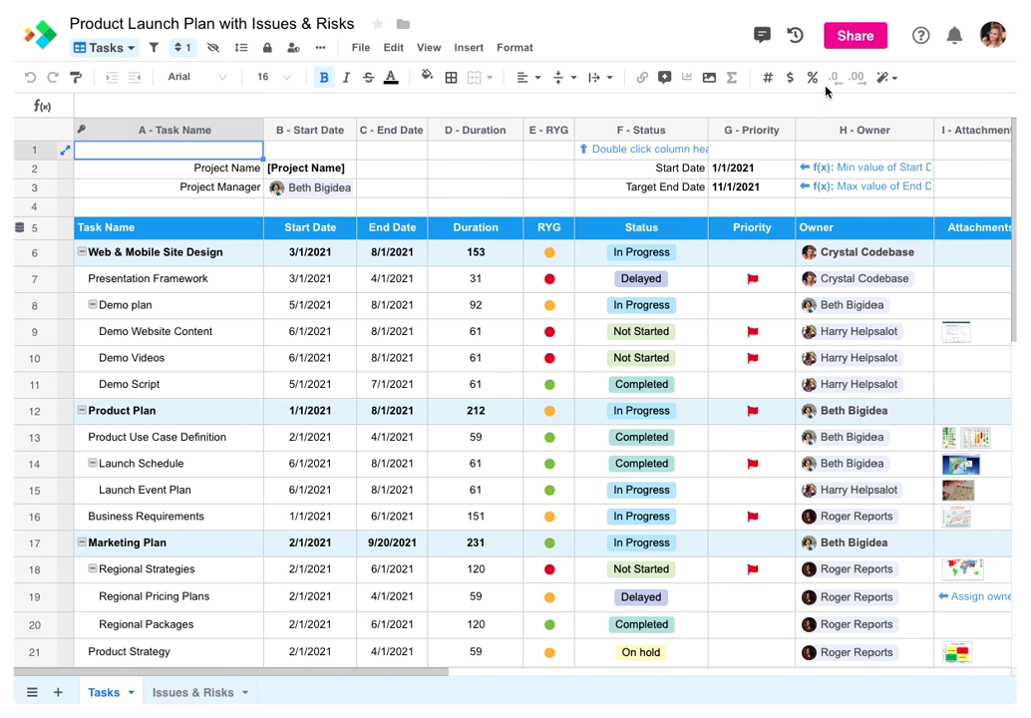
View the permission levels available to invitees in the workbook's sharing settings
left_click(856, 40)
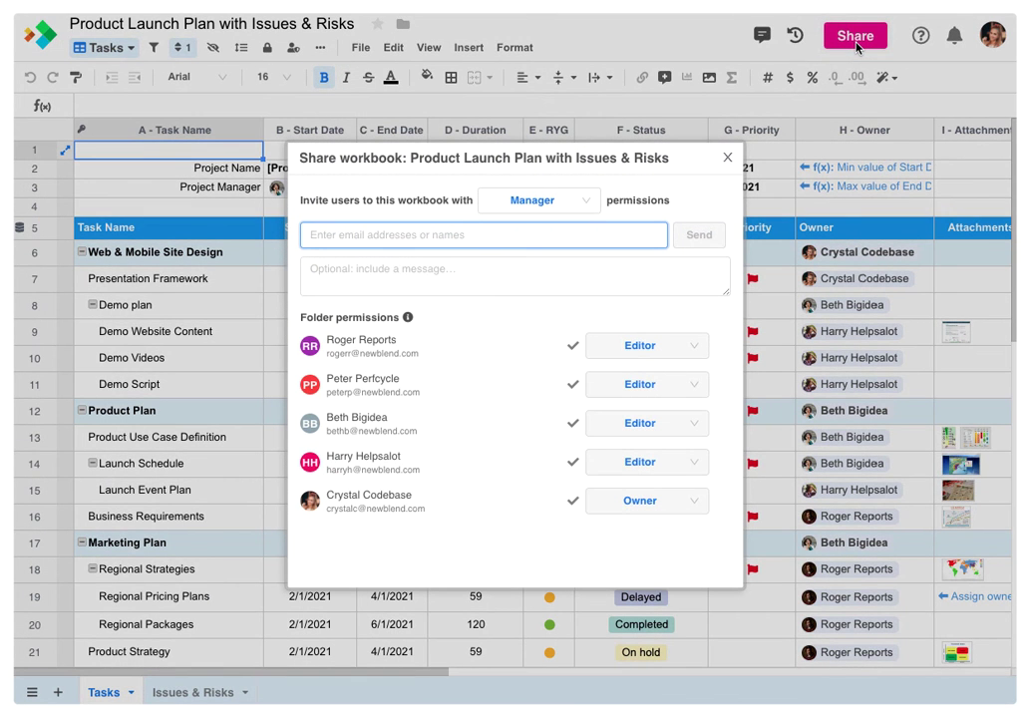
left_click(593, 200)
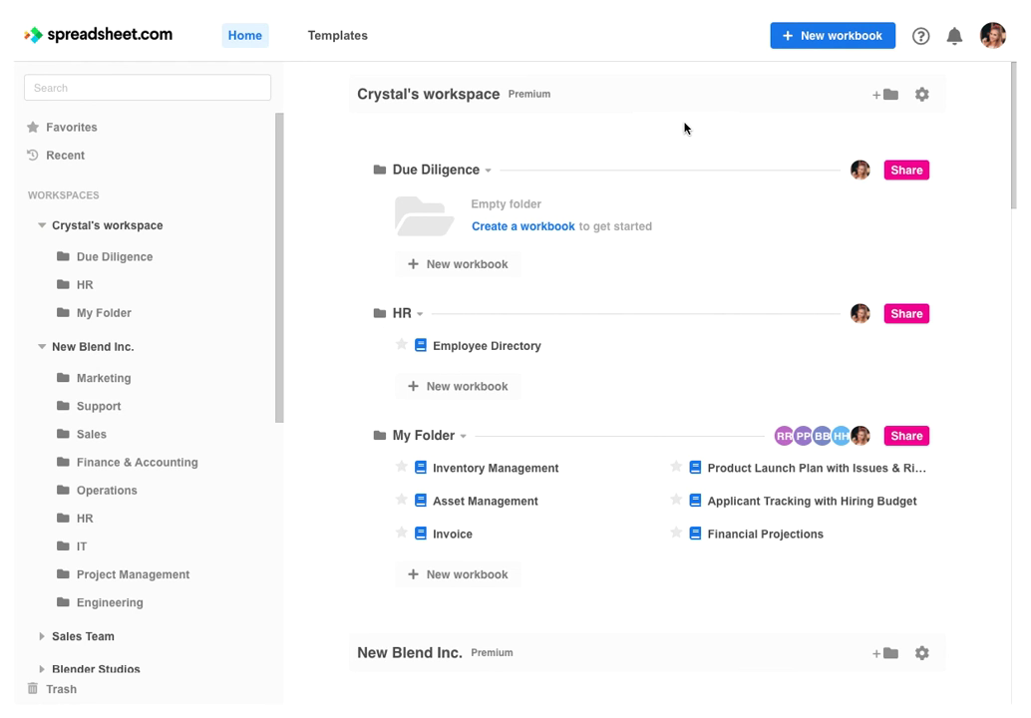
Create a new workbook by importing Due Diligence Checklist.xlsx into the Due Diligence folder
left_click(465, 265)
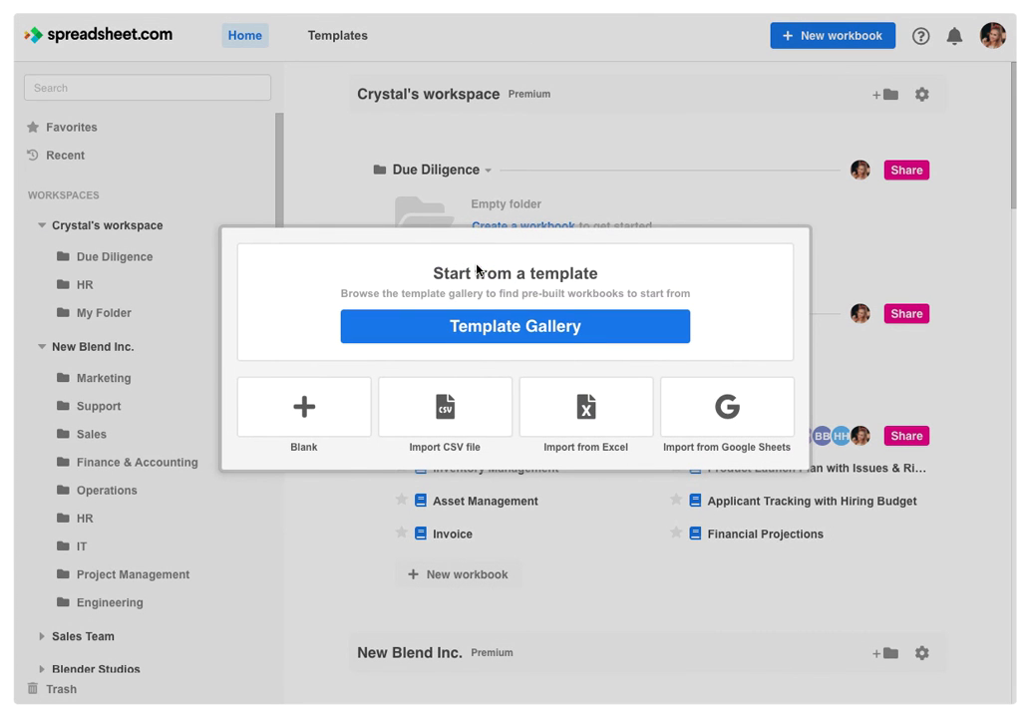
left_click(583, 407)
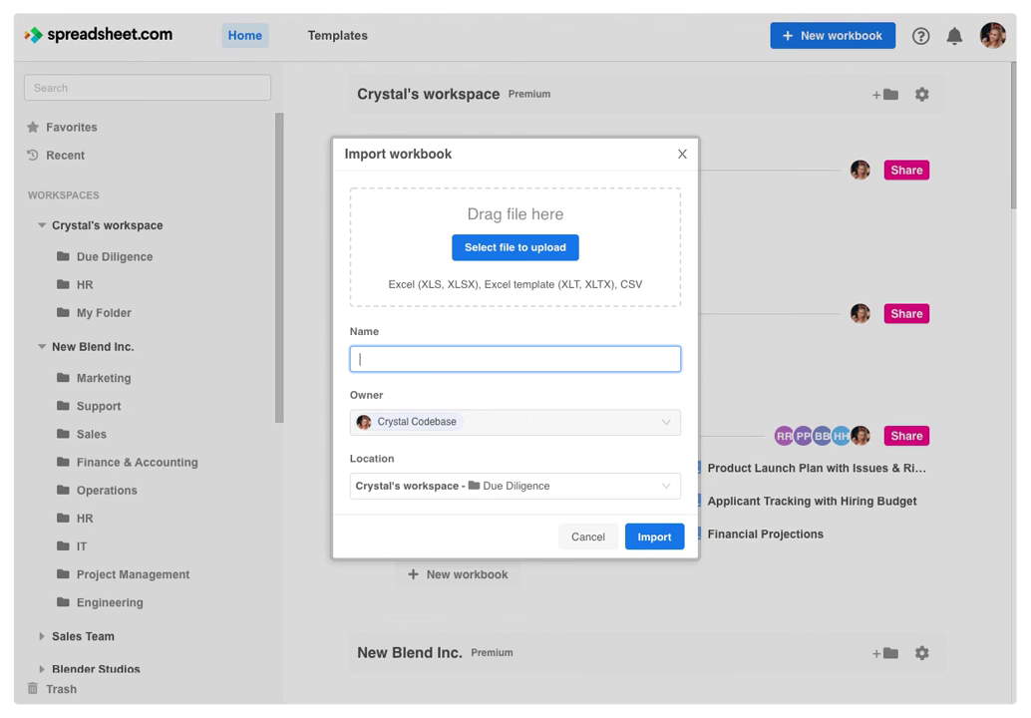
left_click_drag(20, 110, 496, 241)
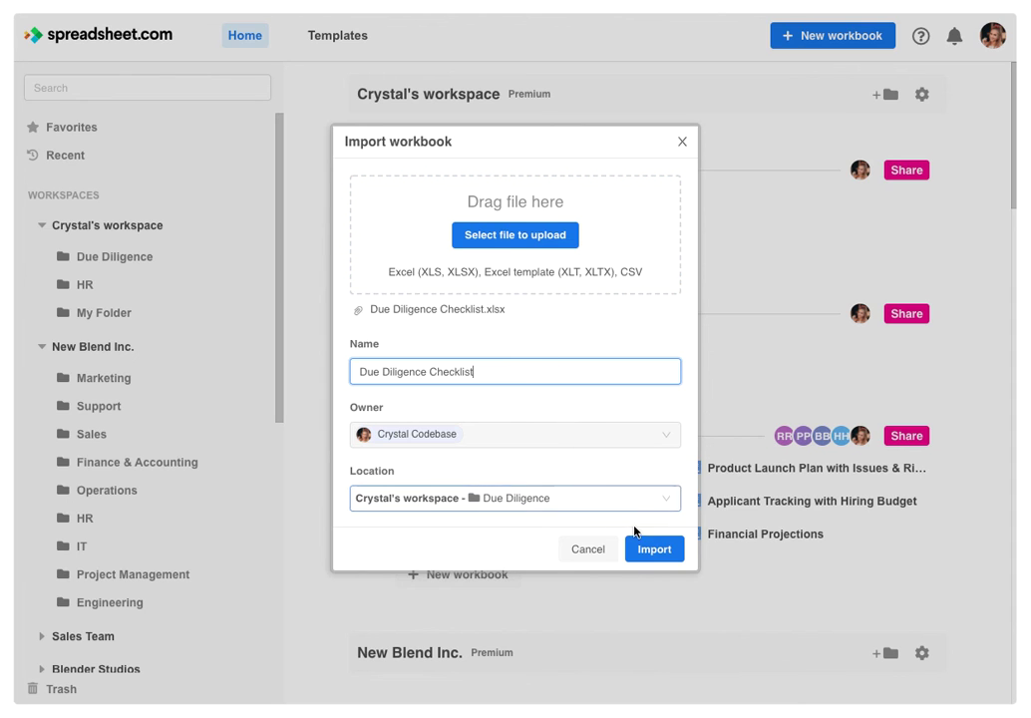
left_click(657, 554)
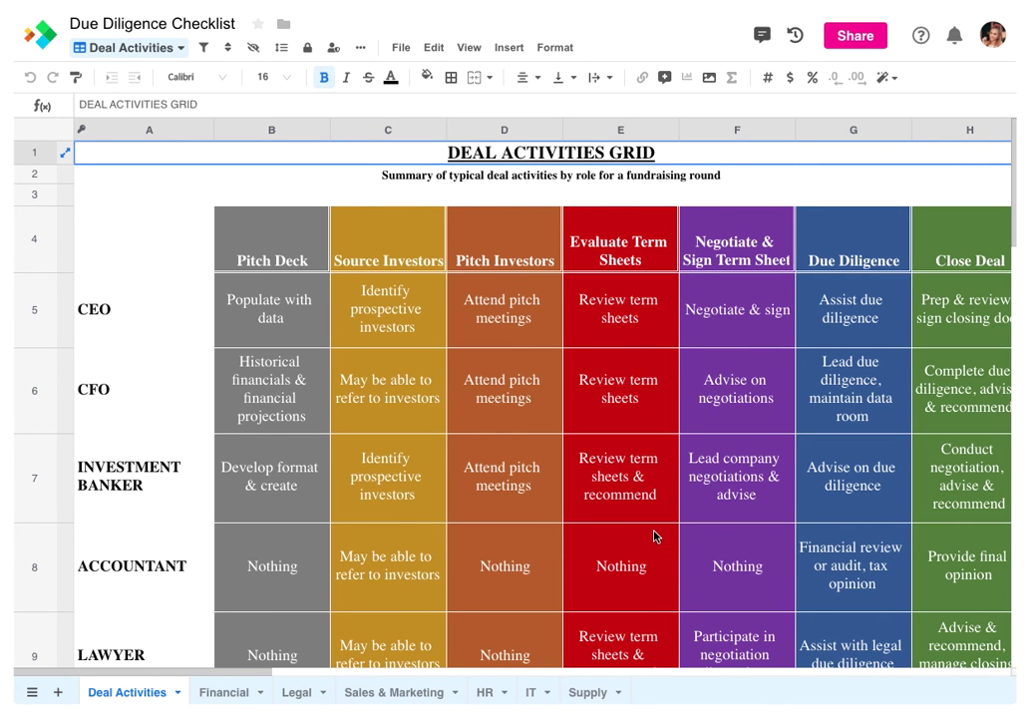
Set the whole Financial sheet's font to Arial
left_click(242, 689)
left_click(59, 127)
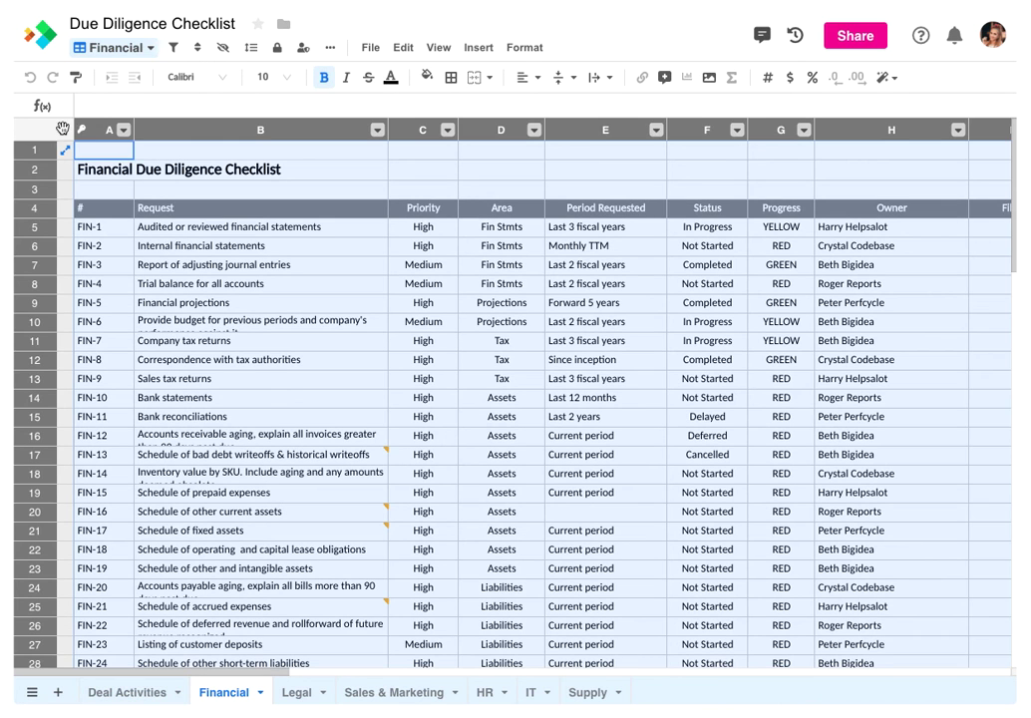
left_click(189, 80)
left_click(190, 105)
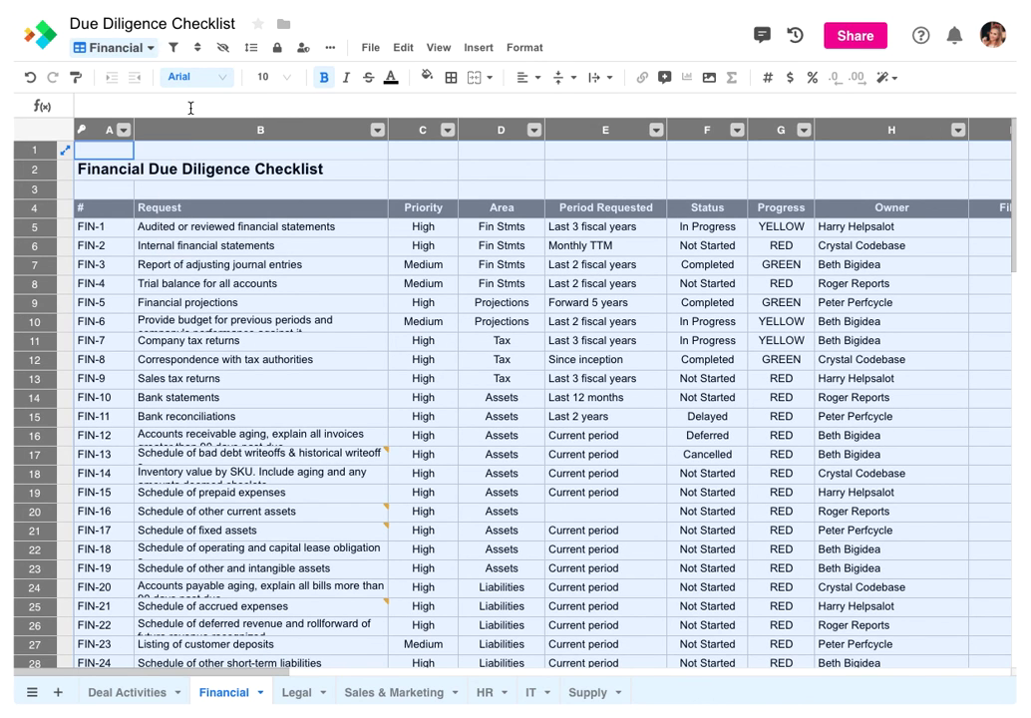
Make row 4 the table header and Request (column B) the primary column
left_click(46, 209)
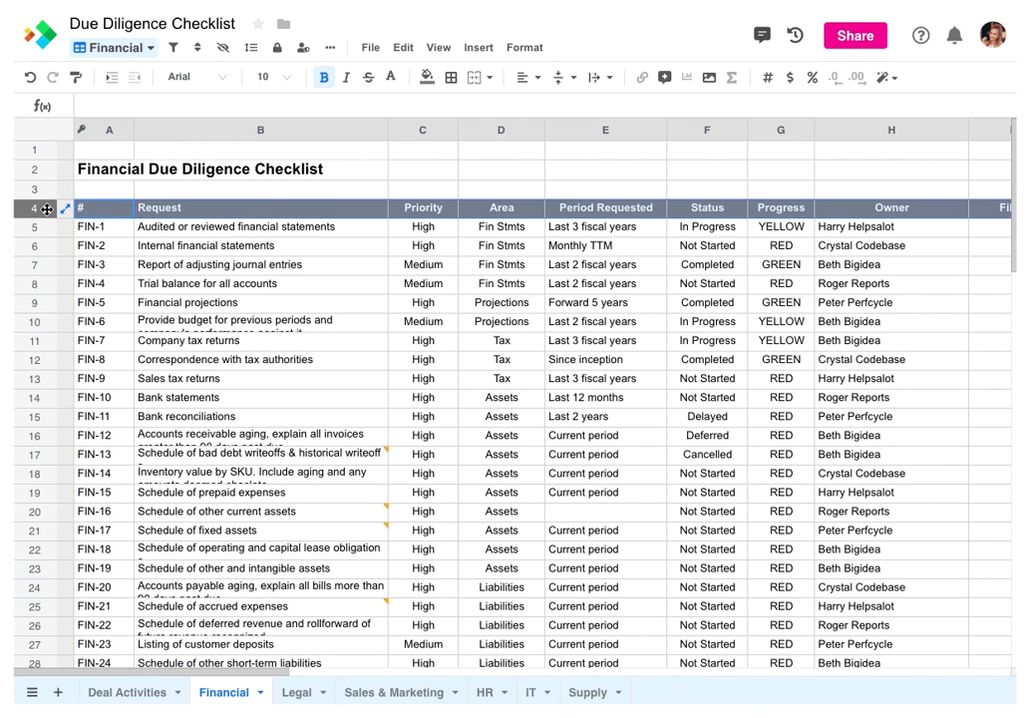
right_click(46, 210)
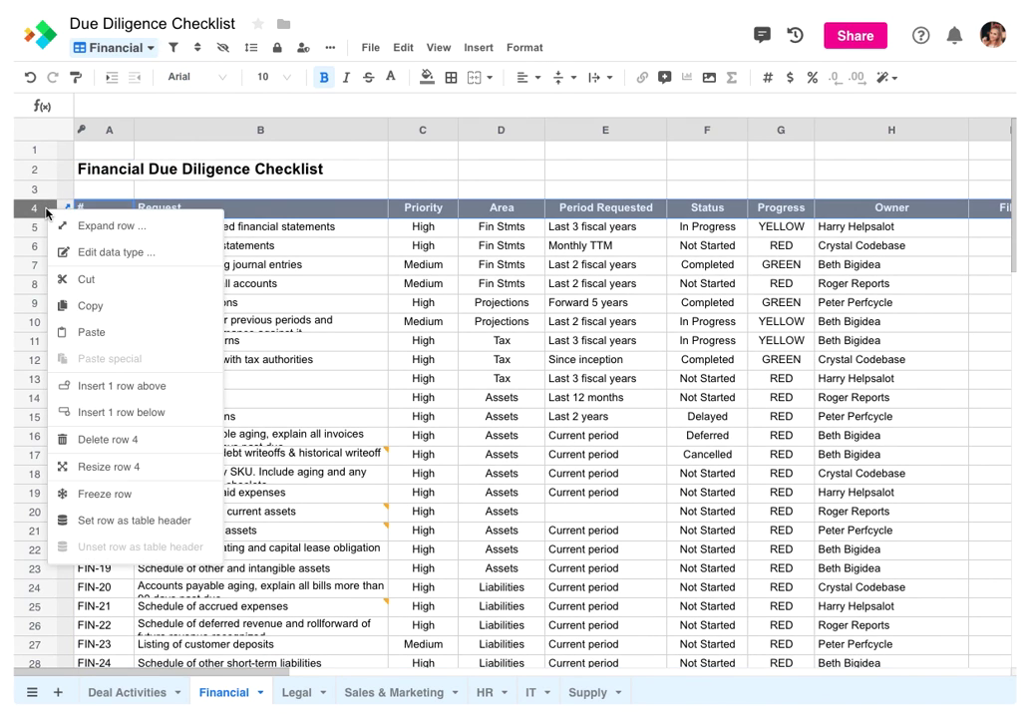
left_click(92, 520)
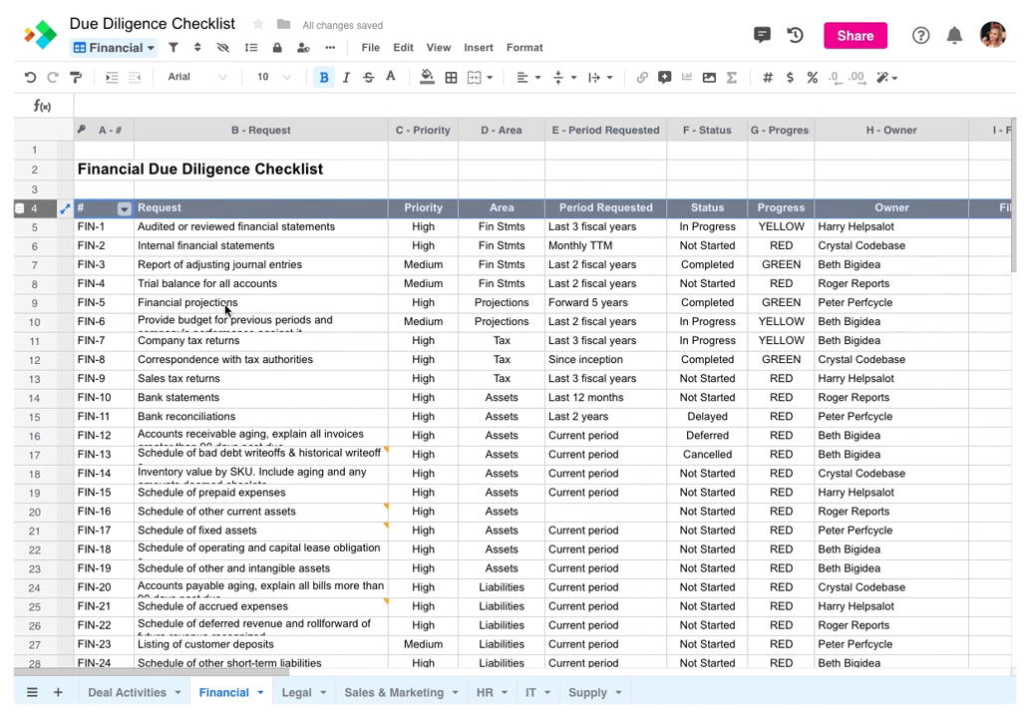
left_click(267, 134)
right_click(268, 137)
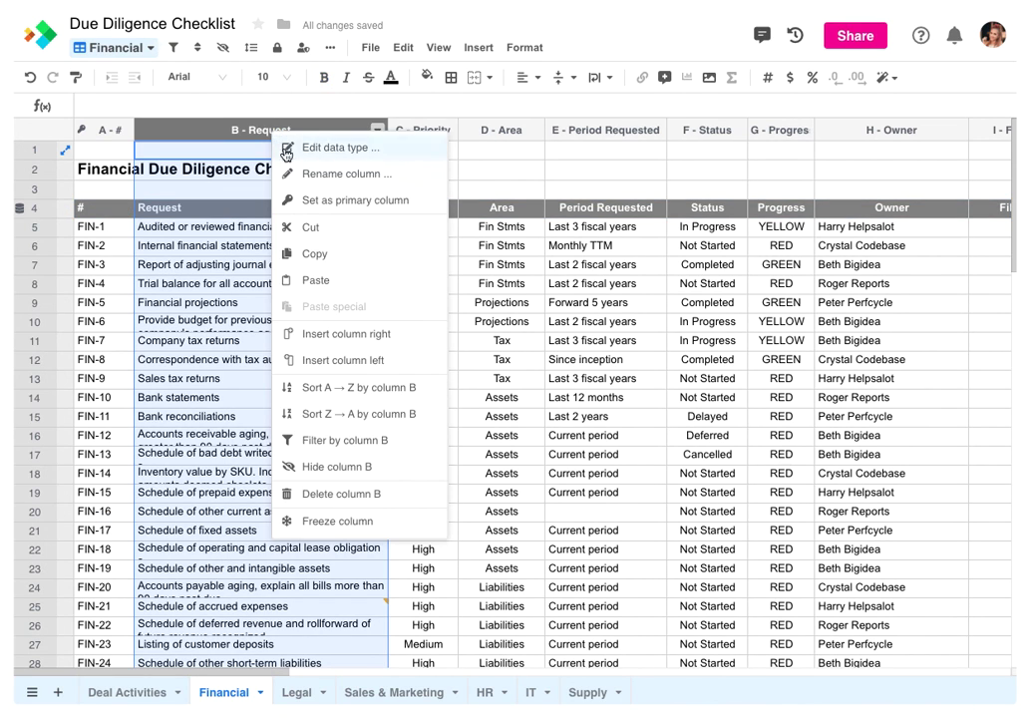
left_click(315, 200)
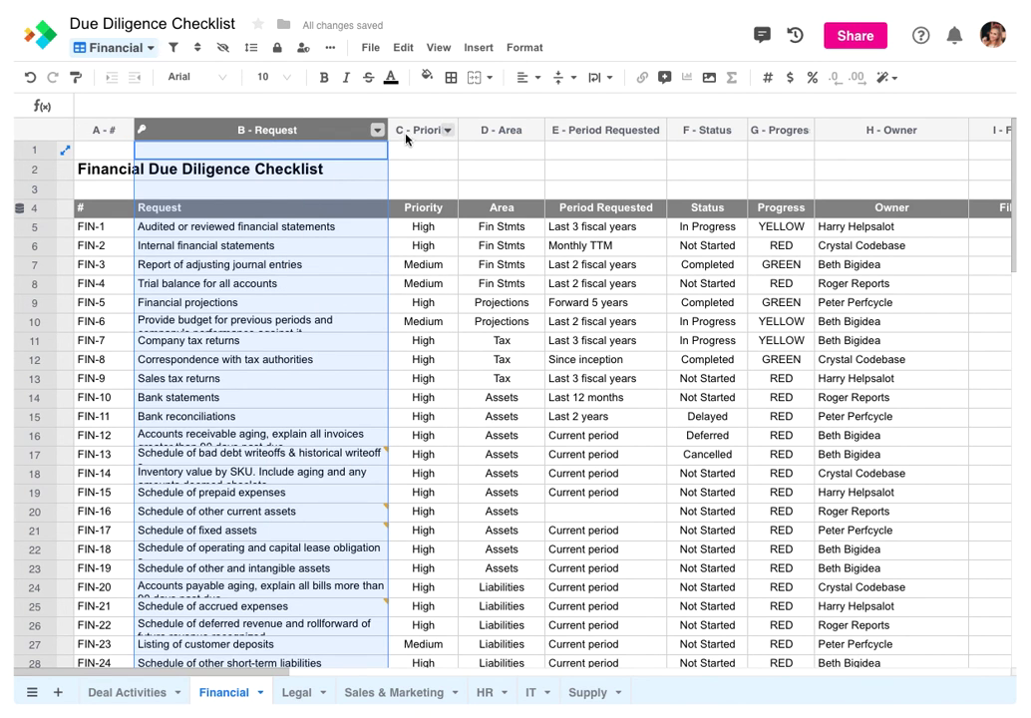
Change the Priority column's data type to Select
left_click(409, 129)
right_click(408, 129)
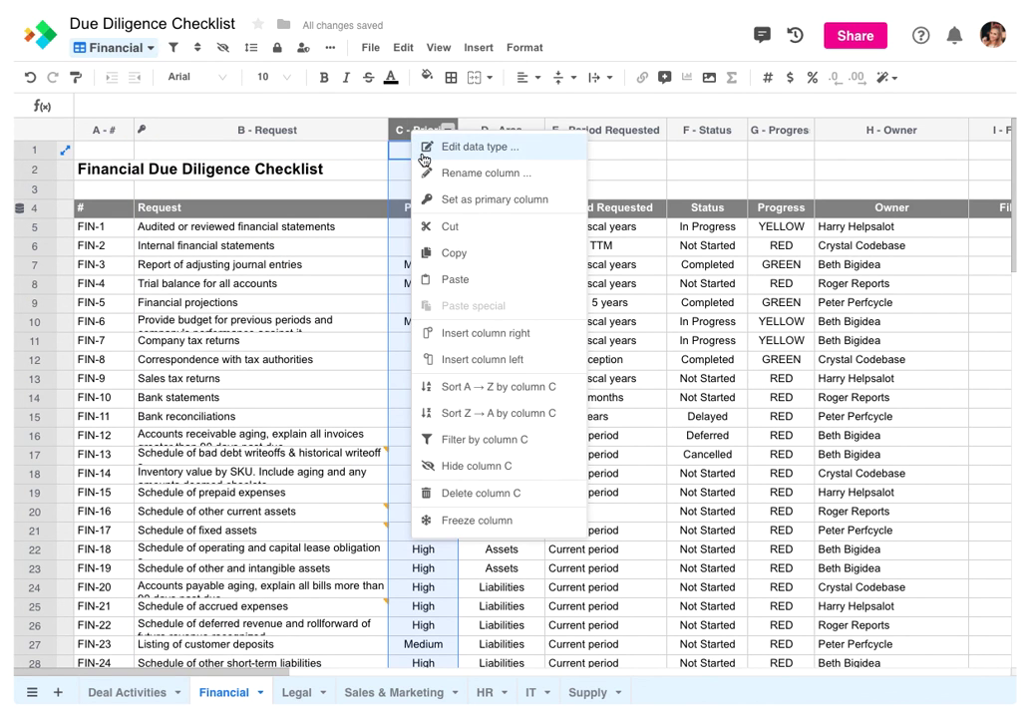
left_click(420, 150)
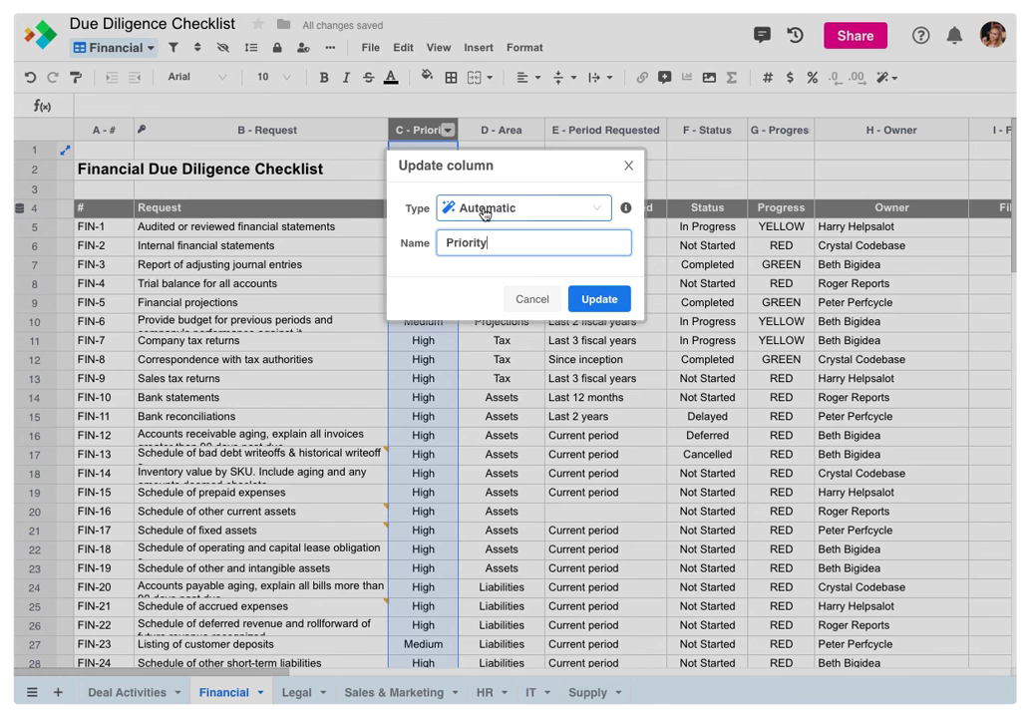
left_click(483, 209)
left_click(483, 320)
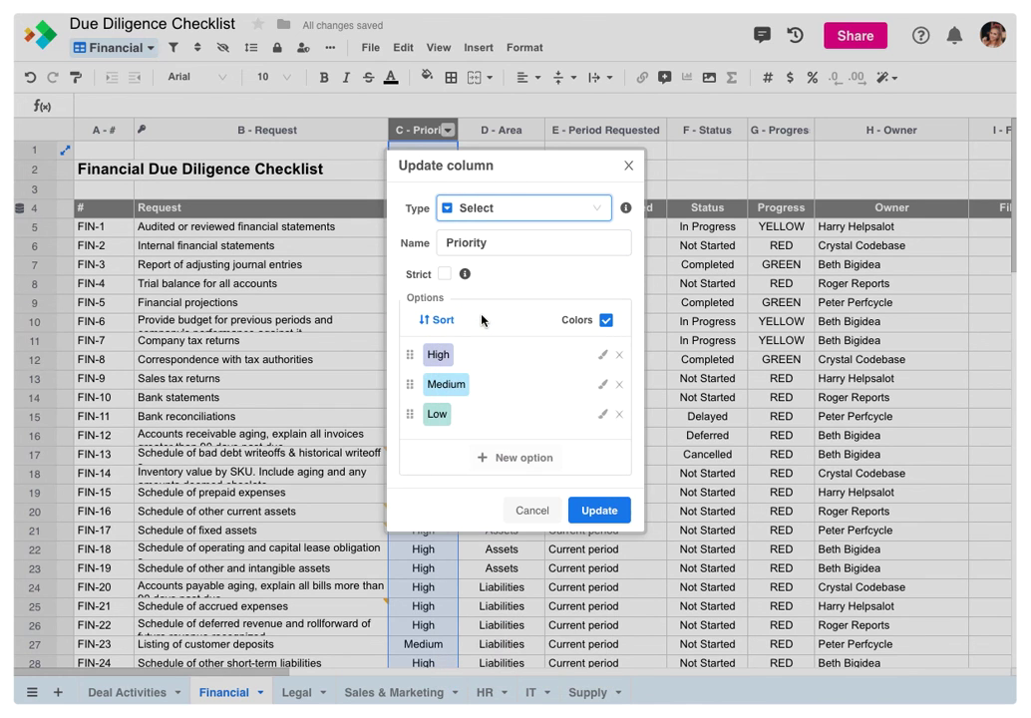
left_click(596, 509)
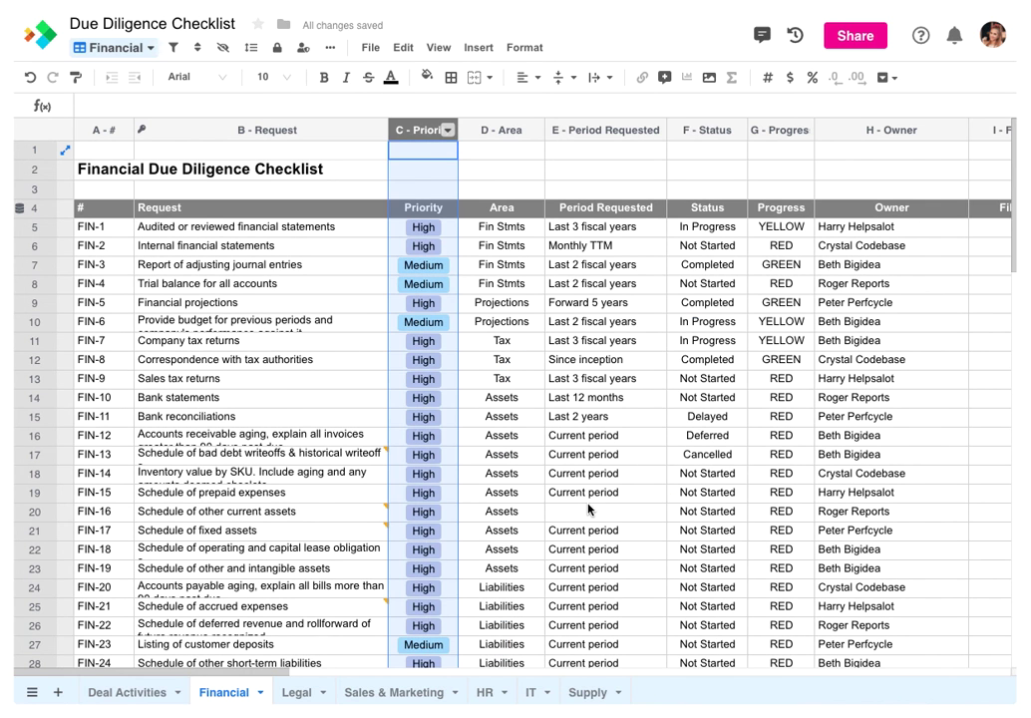
Make Area and Status Select columns and Progress an icon set of coloured dots
left_click(501, 130)
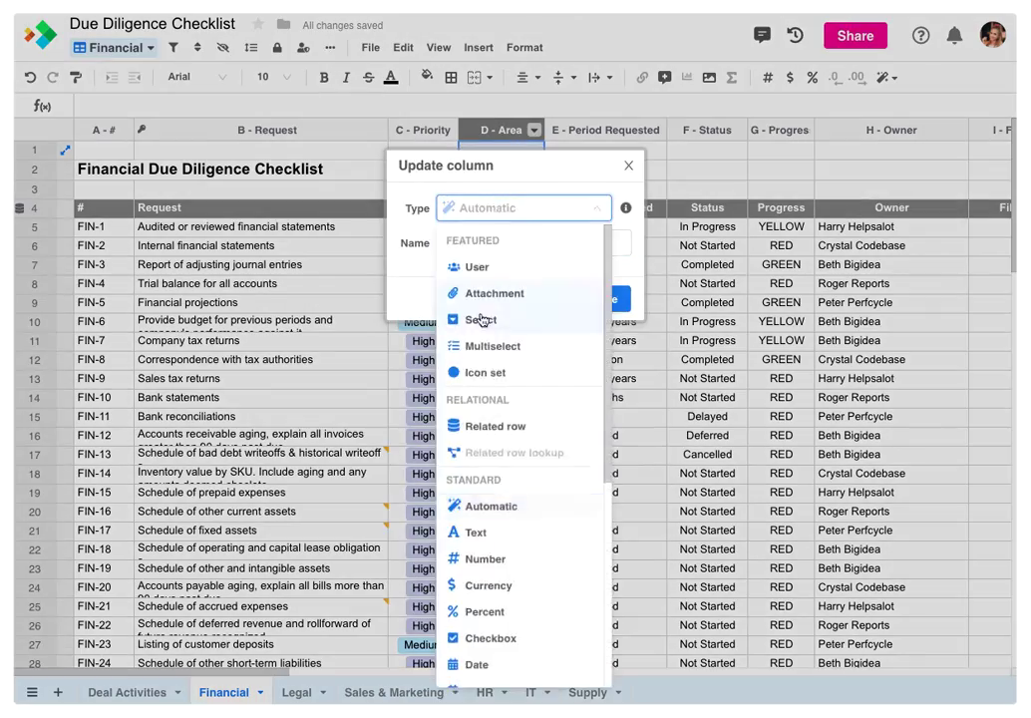
left_click(473, 322)
left_click(596, 518)
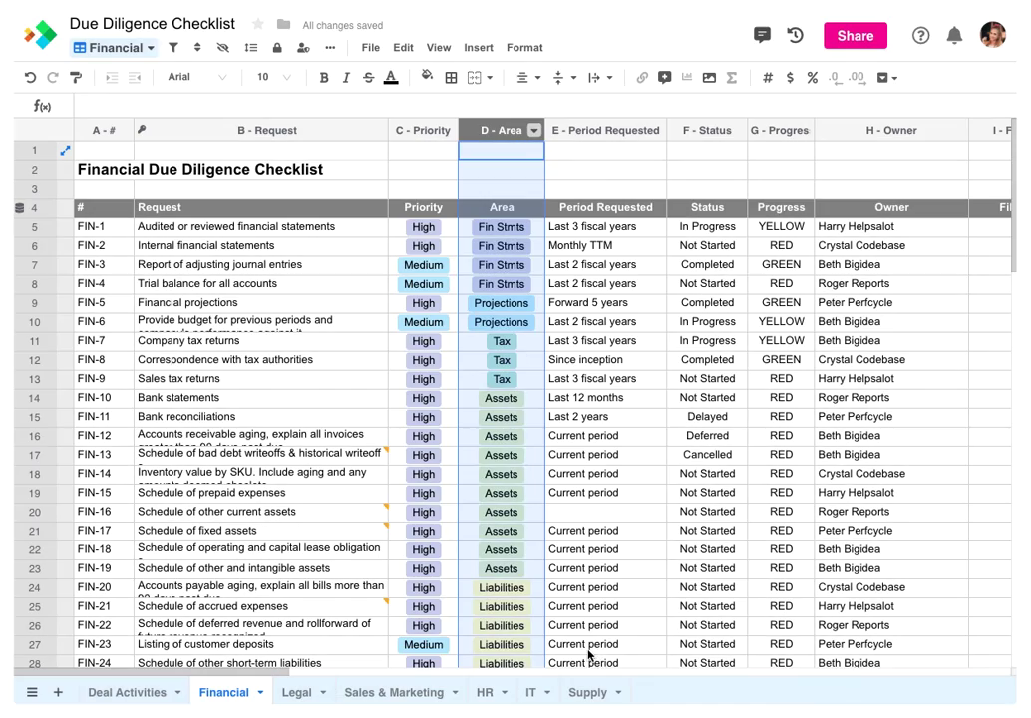
left_click(707, 129)
left_click(600, 299)
left_click(780, 129)
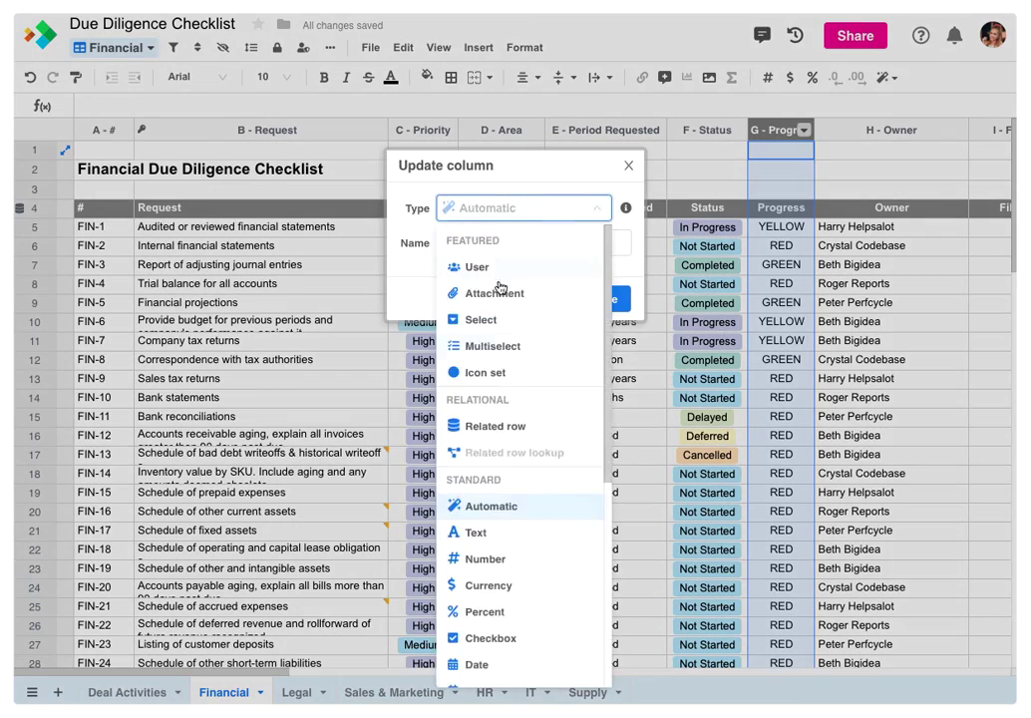
left_click(472, 433)
left_click(599, 663)
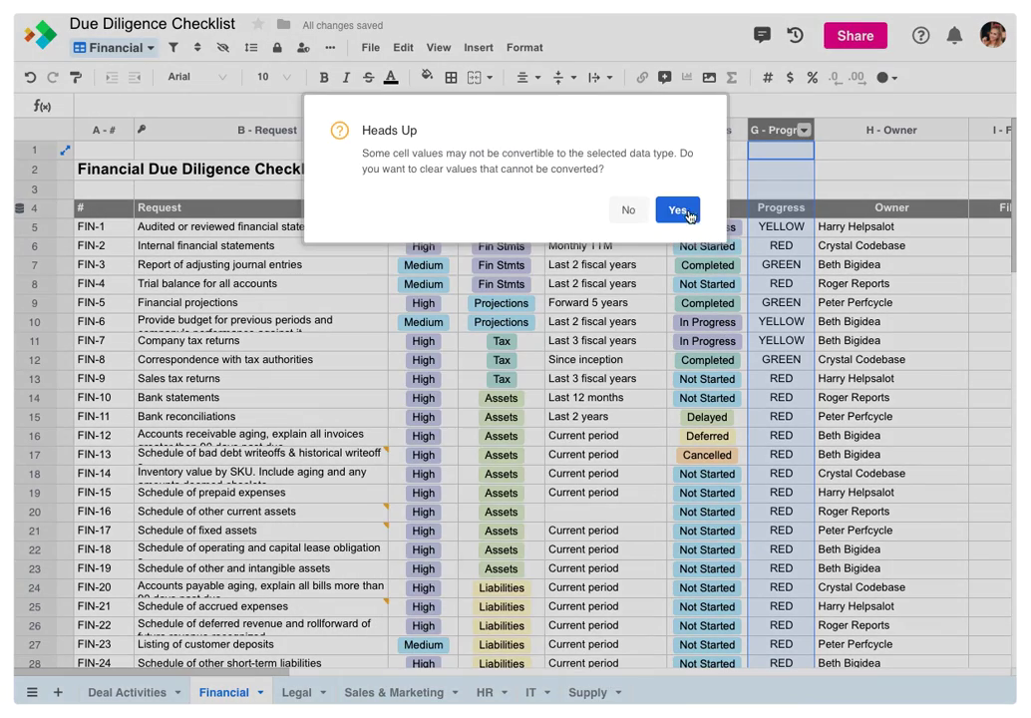
left_click(934, 77)
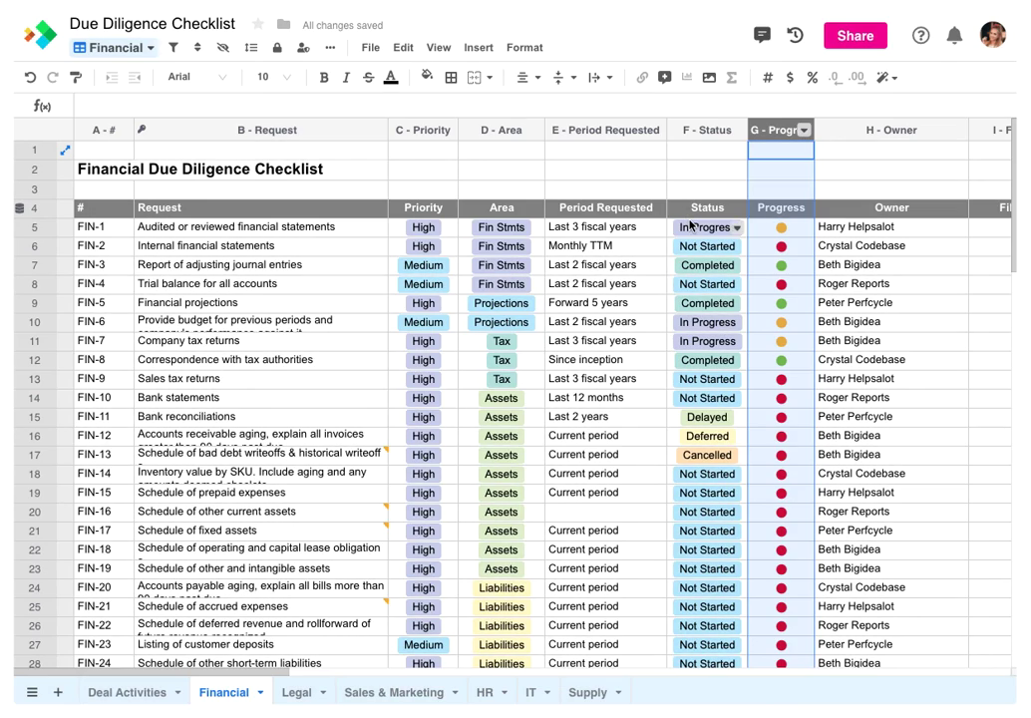
left_click(130, 48)
left_click(128, 159)
Create a Kanban view named 'Tasks by Status'
left_click(239, 179)
triple_click(196, 76)
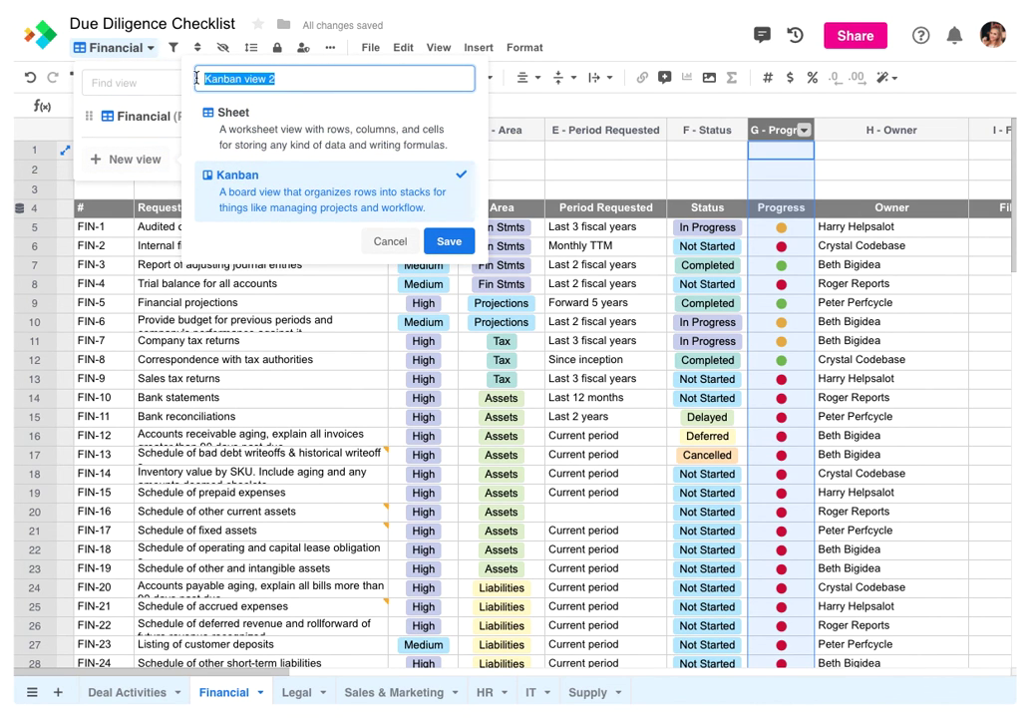
type("Tasks by Status")
left_click(444, 241)
Stack the cards by Status, show Owner on cards, and move FIN-1 to Completed
left_click(398, 216)
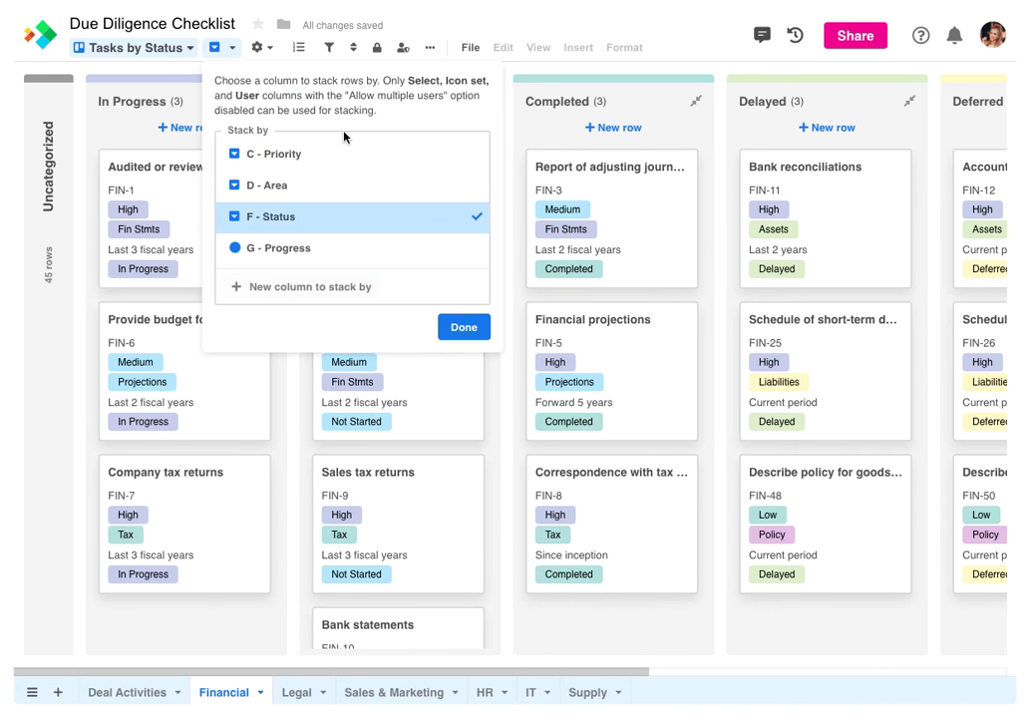
left_click(463, 327)
left_click(276, 373)
left_click(276, 426)
left_click(225, 225)
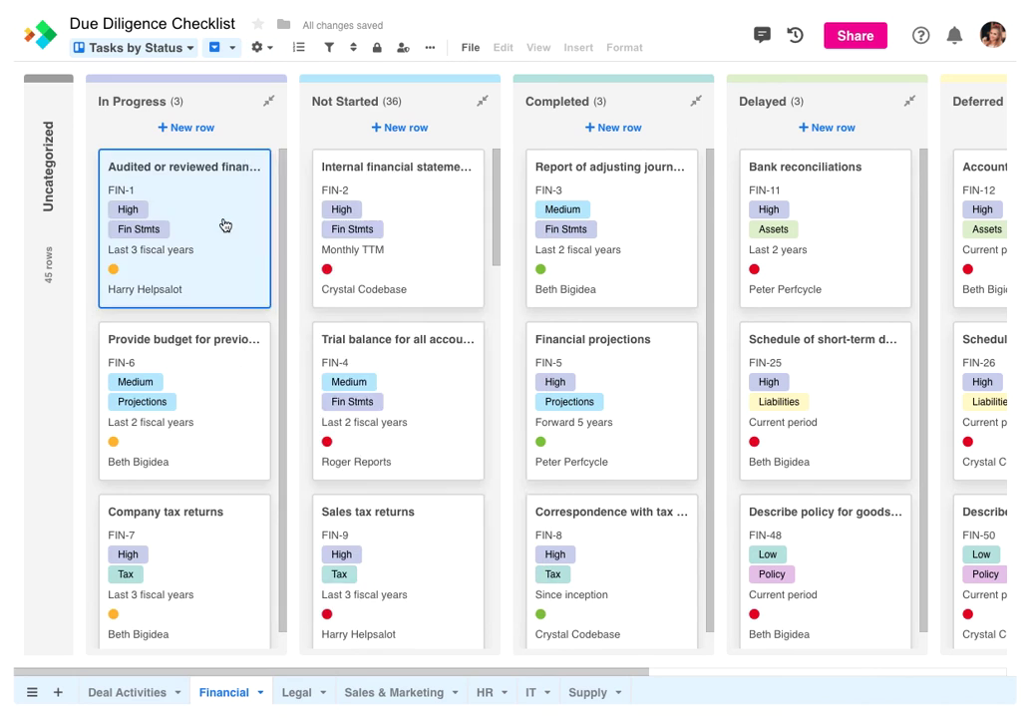
left_click_drag(225, 225, 617, 228)
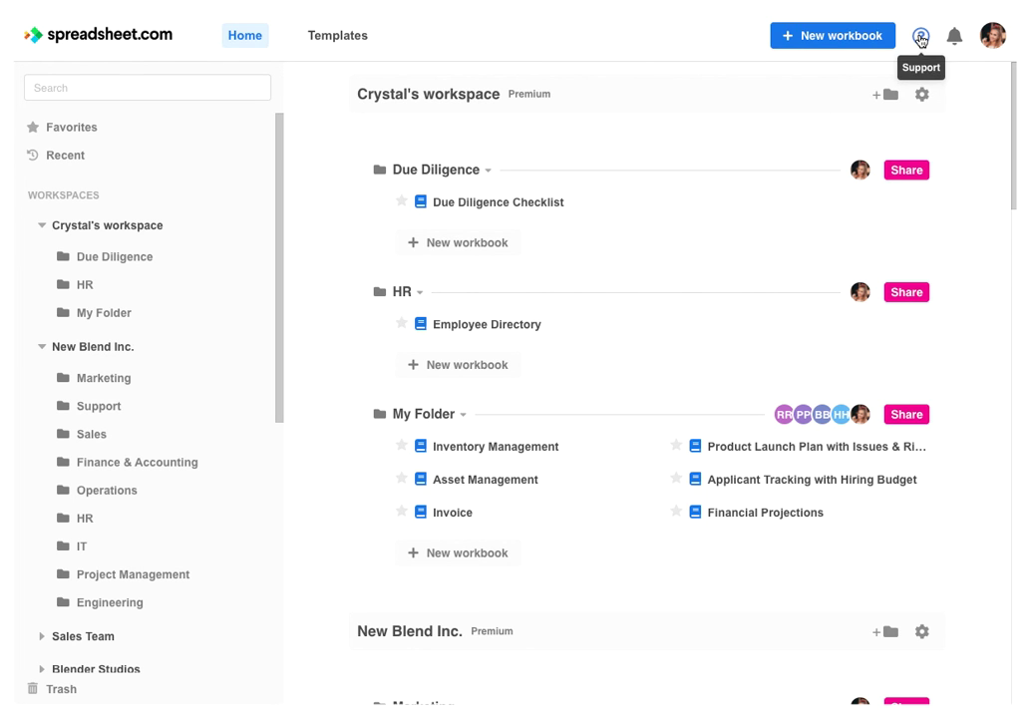
Visit the Help Center and the Ask a question forum, then bring up the Contact us form
left_click(919, 38)
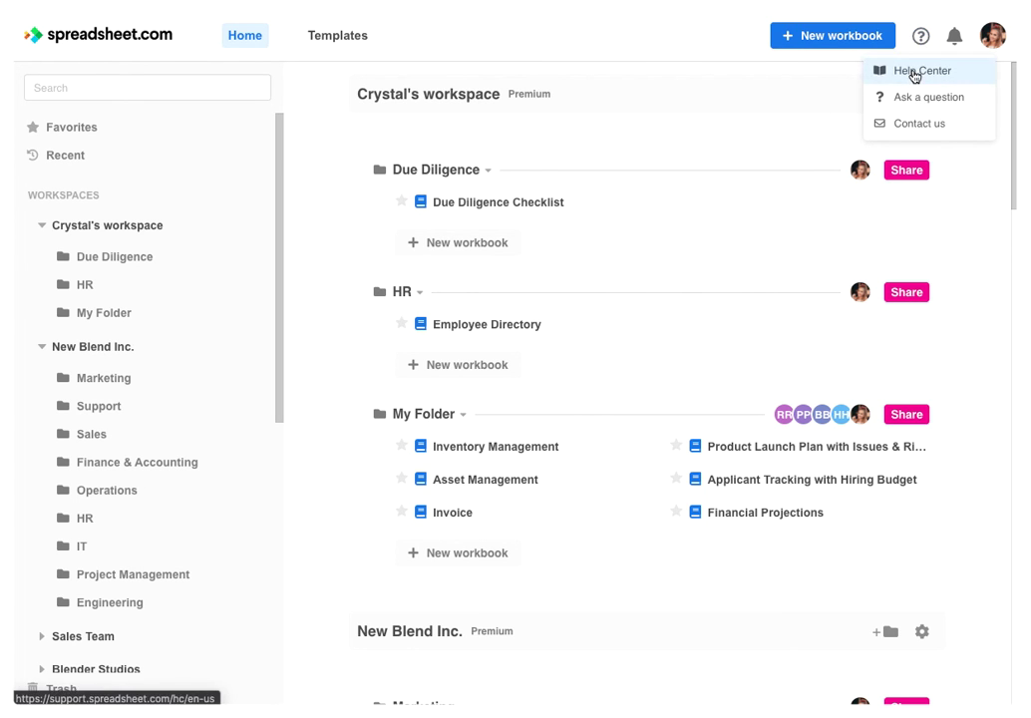
left_click(914, 71)
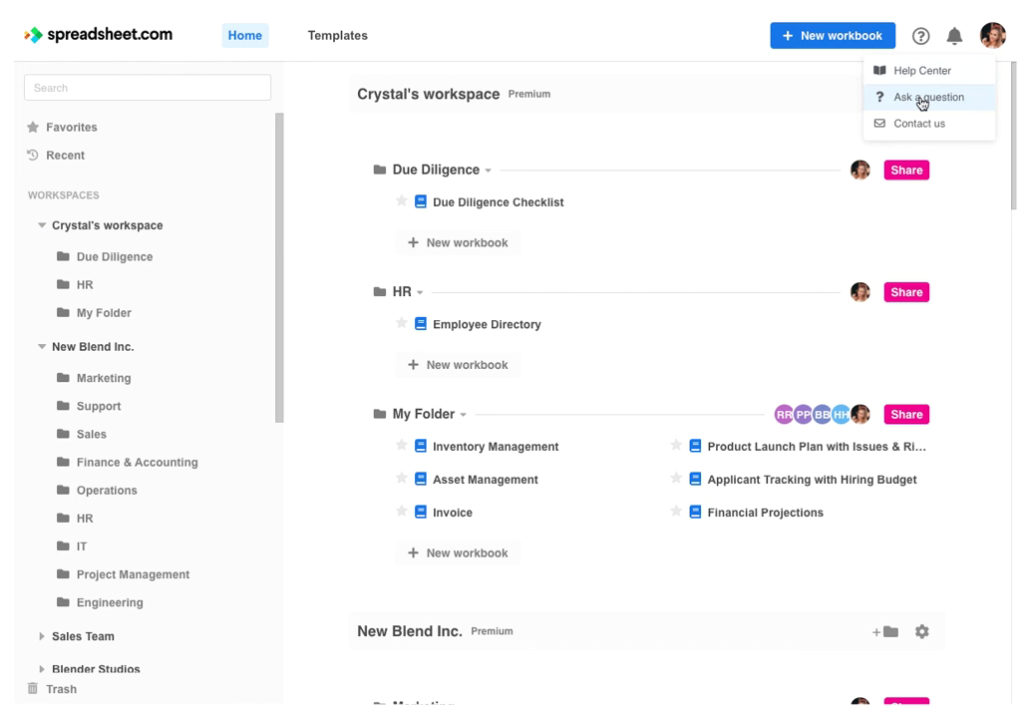
left_click(922, 102)
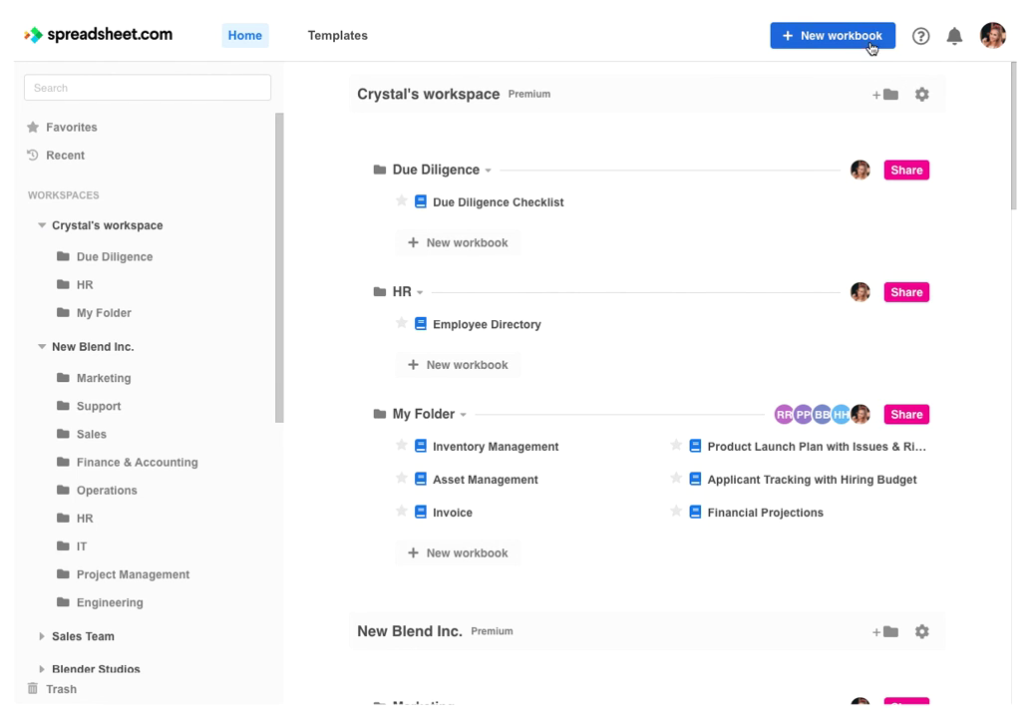
left_click(920, 36)
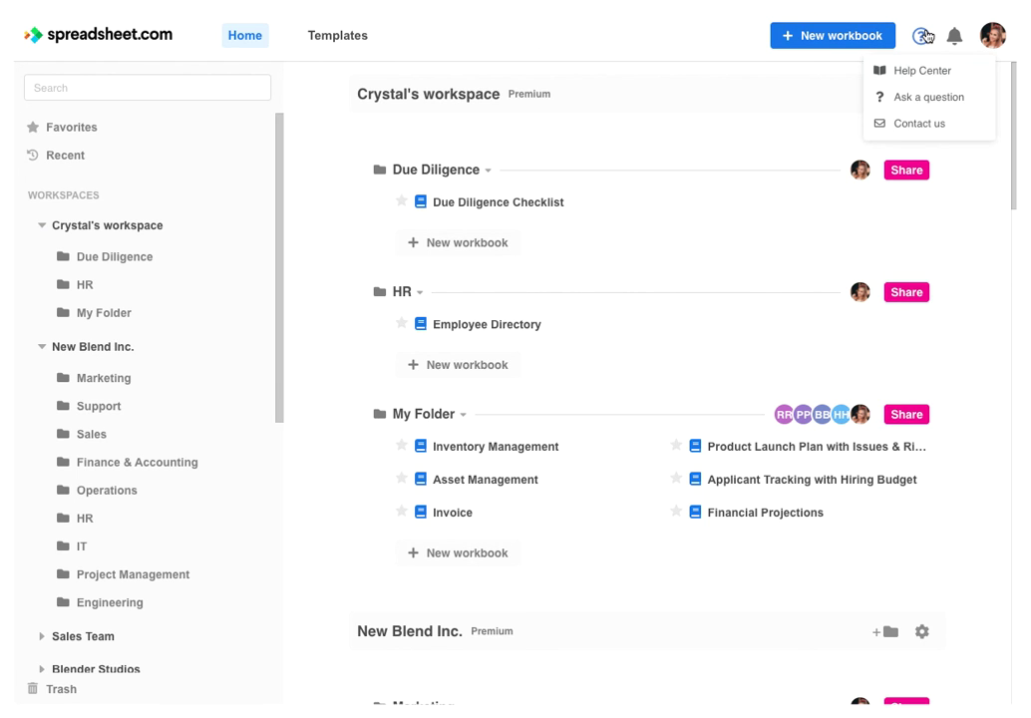
left_click(910, 122)
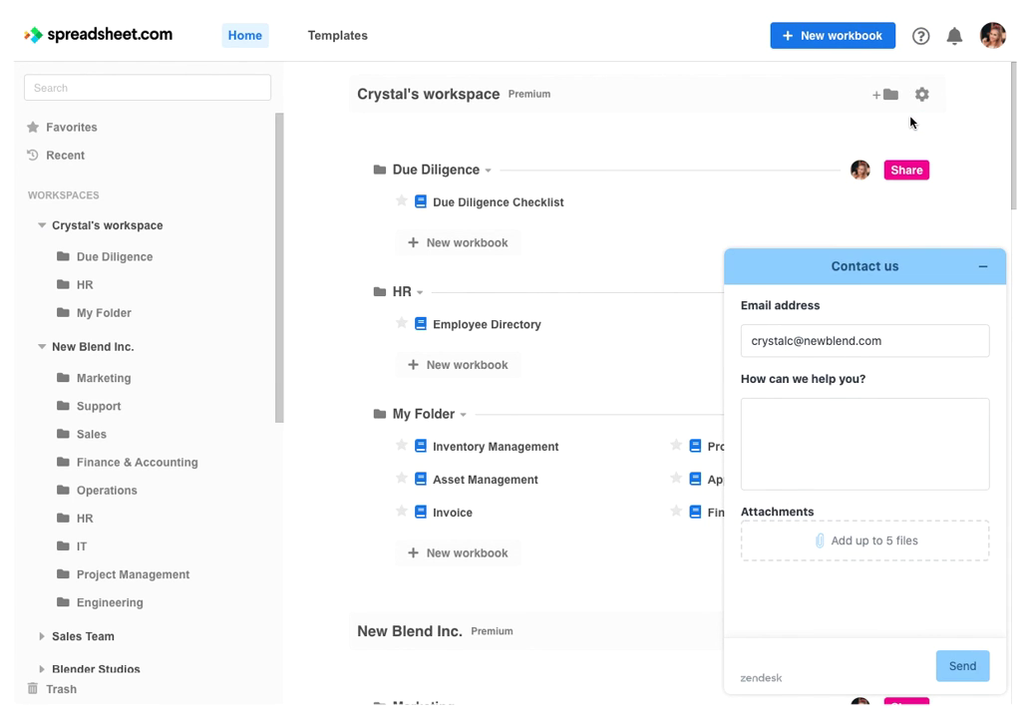